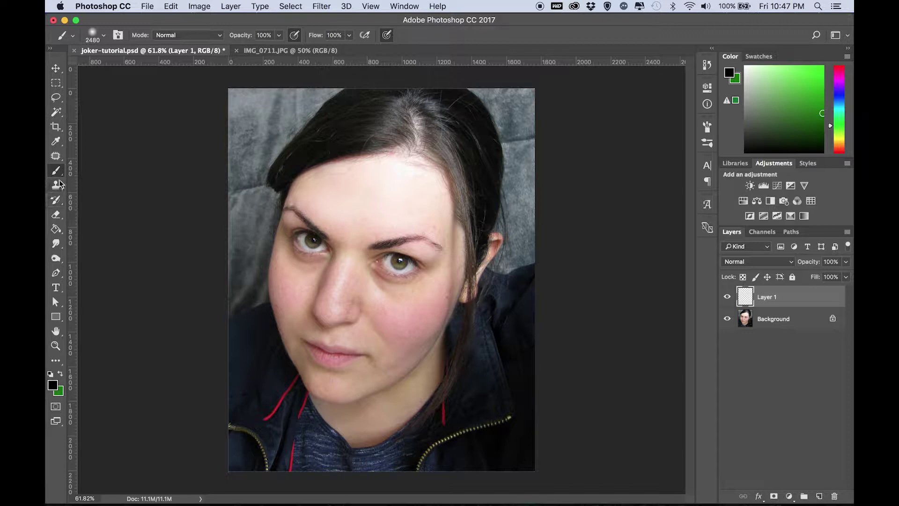
- Fill Layer 1 entirely with black and add a layer mask to it
{"action": "left_click", "coordinate": [56, 229]}
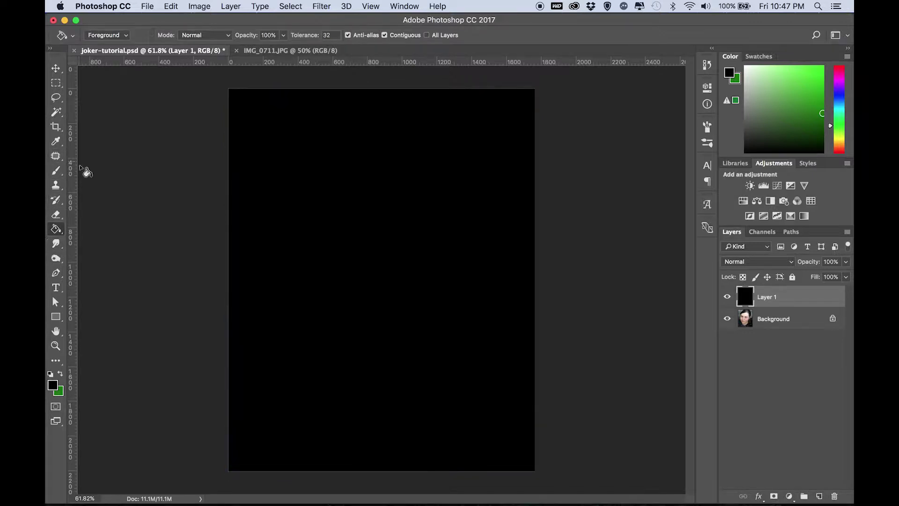
{"action": "left_click", "coordinate": [56, 171]}
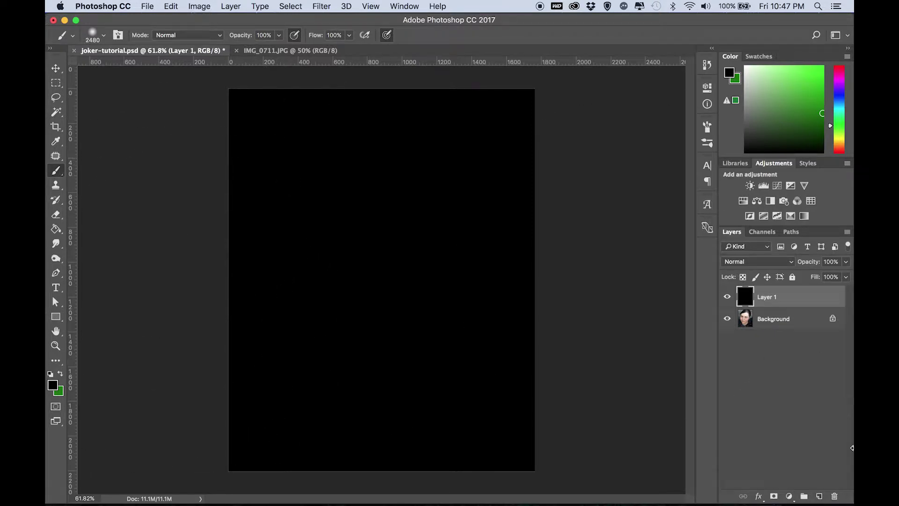
{"action": "left_click", "coordinate": [775, 496]}
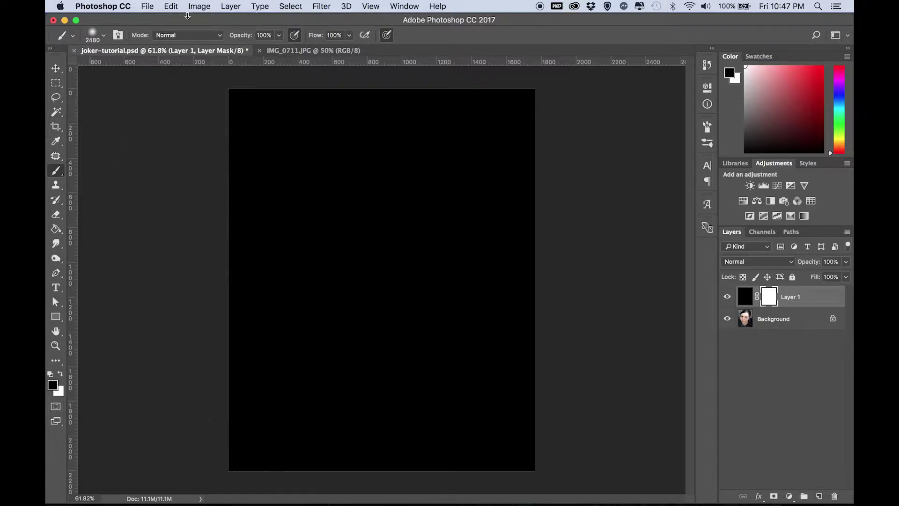
- Paint the Layer 1 mask black with a soft 1400 px brush to reveal the face while keeping the edges dark
{"action": "left_click", "coordinate": [105, 36]}
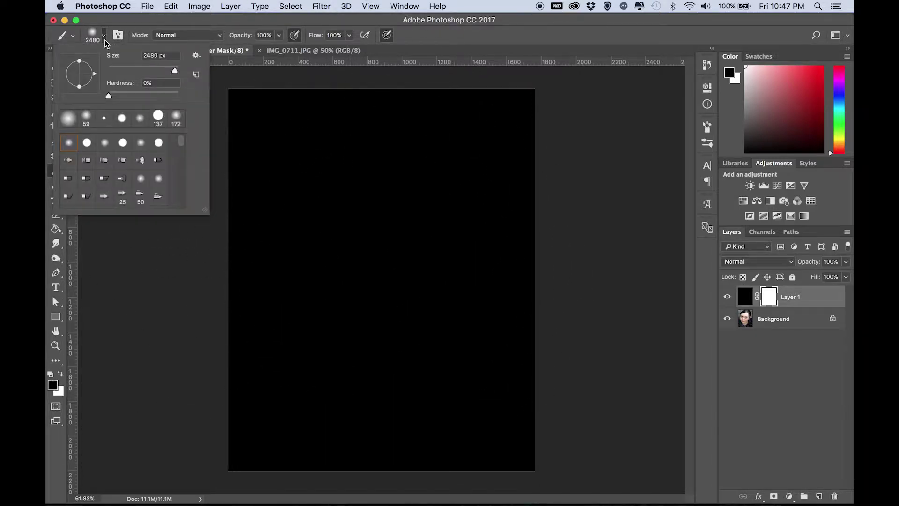
{"action": "left_click_drag", "start_coordinate": [174, 72], "coordinate": [172, 71]}
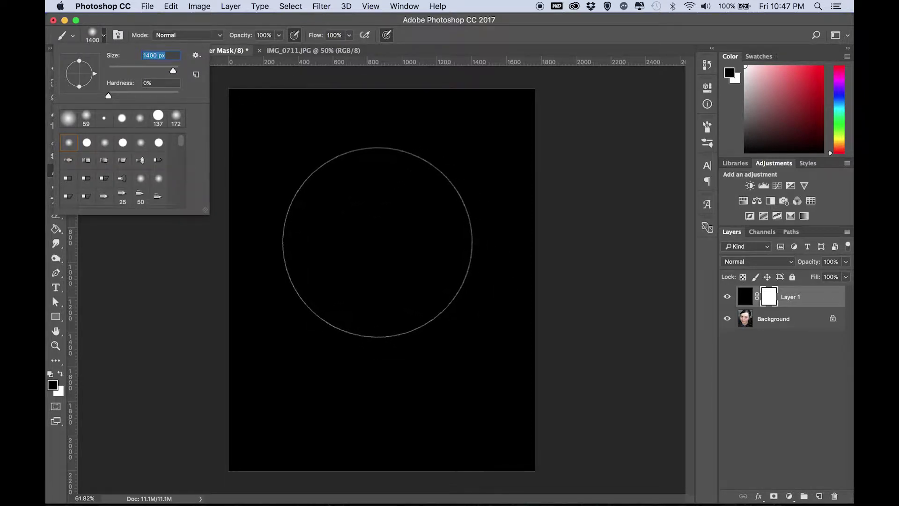
{"action": "left_click", "coordinate": [380, 232]}
{"action": "left_click", "coordinate": [380, 232]}
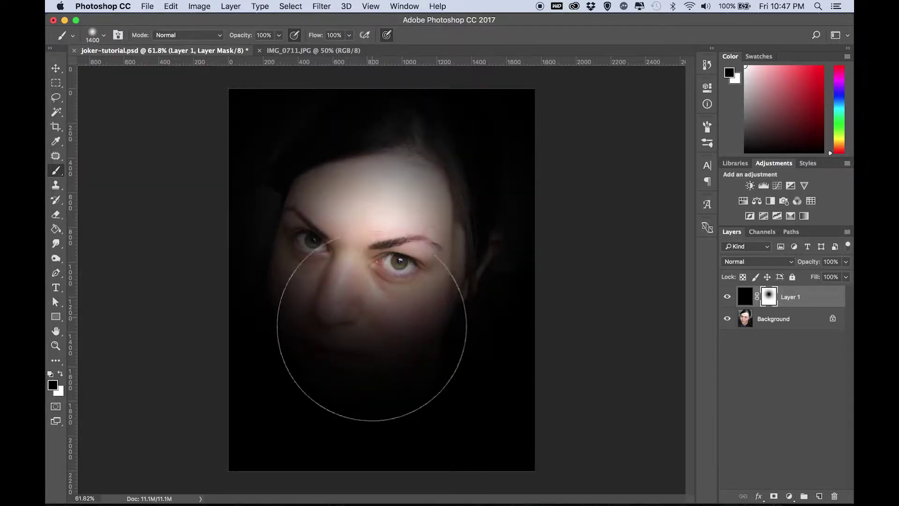
{"action": "left_click", "coordinate": [371, 348]}
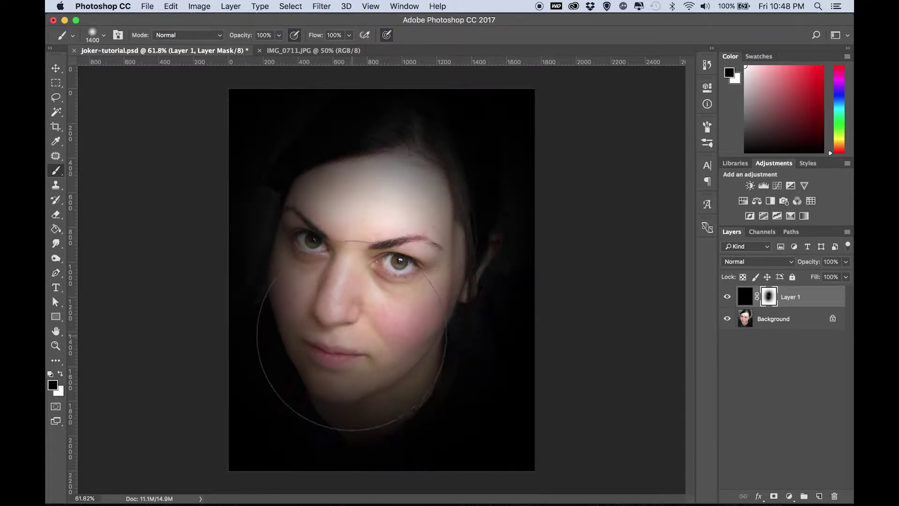
{"action": "left_click", "coordinate": [356, 342]}
{"action": "left_click", "coordinate": [383, 219]}
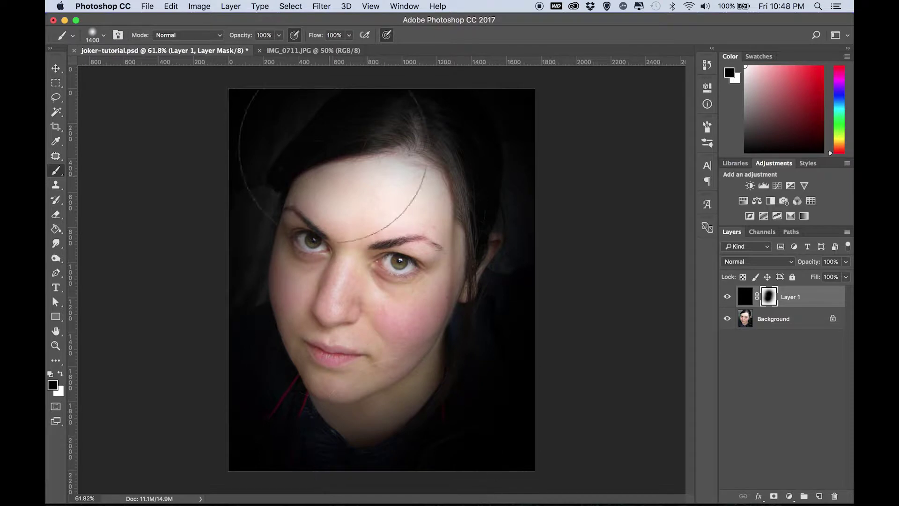
{"action": "left_click", "coordinate": [104, 36]}
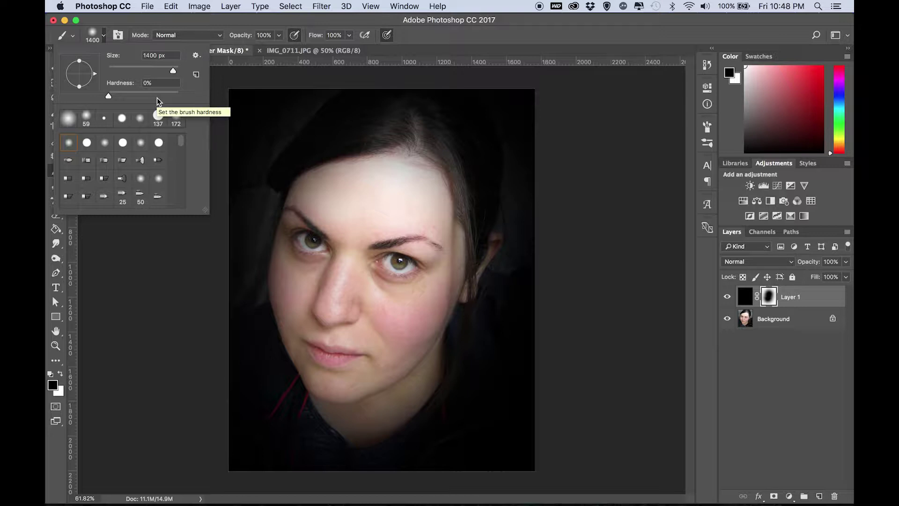
{"action": "left_click", "coordinate": [544, 23]}
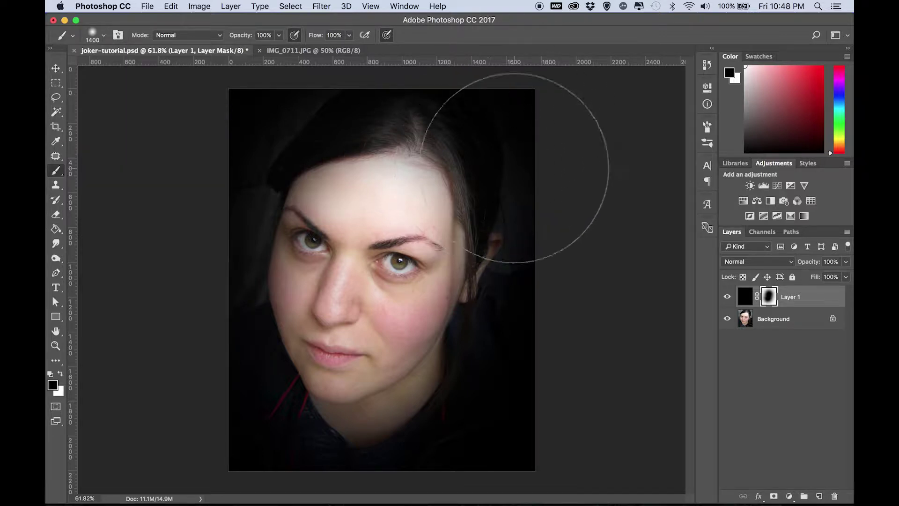
- Lock Layer 1 completely and switch to the Move tool
{"action": "left_click", "coordinate": [792, 277]}
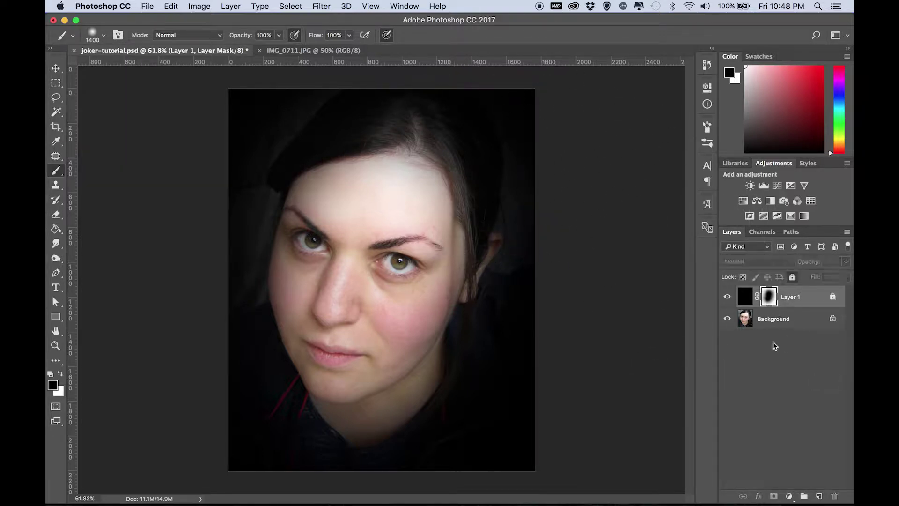
{"action": "left_click", "coordinate": [55, 69]}
- Add a Black & White adjustment layer directly above the Background and set its Reds to 79
{"action": "left_click", "coordinate": [799, 322]}
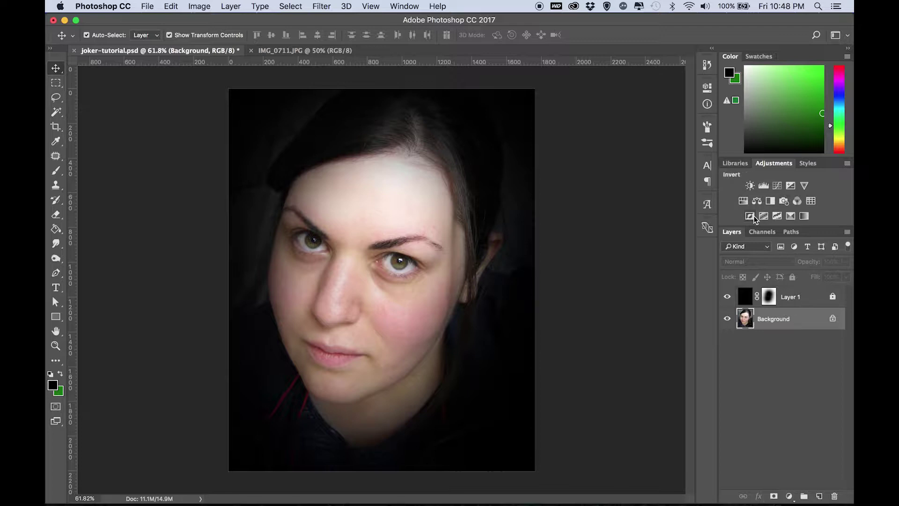
{"action": "left_click", "coordinate": [770, 201]}
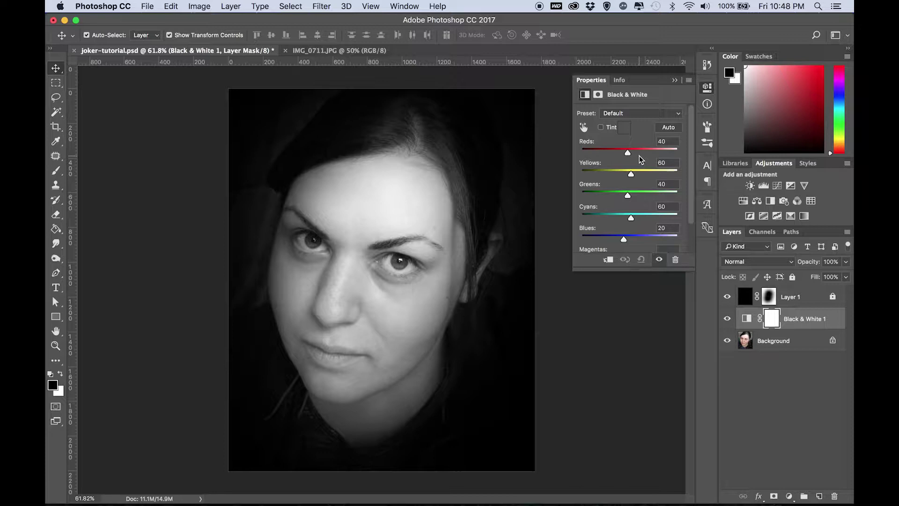
{"action": "left_click_drag", "start_coordinate": [628, 153], "coordinate": [635, 174]}
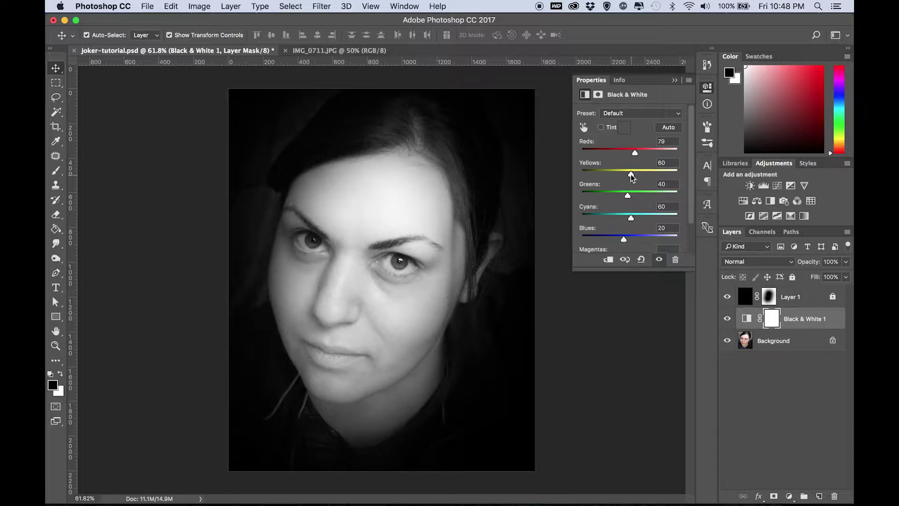
- Paint black on the Black & White adjustment's mask with a soft 67 px brush to restore colour in the eye on the image's right
{"action": "left_click", "coordinate": [774, 326]}
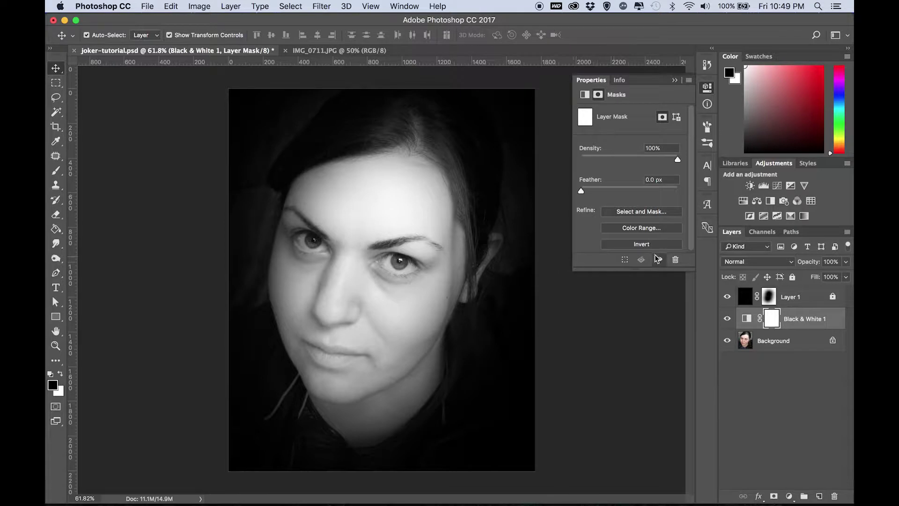
{"action": "scroll", "coordinate": [341, 238], "scroll_direction": "up", "scroll_amount": 5}
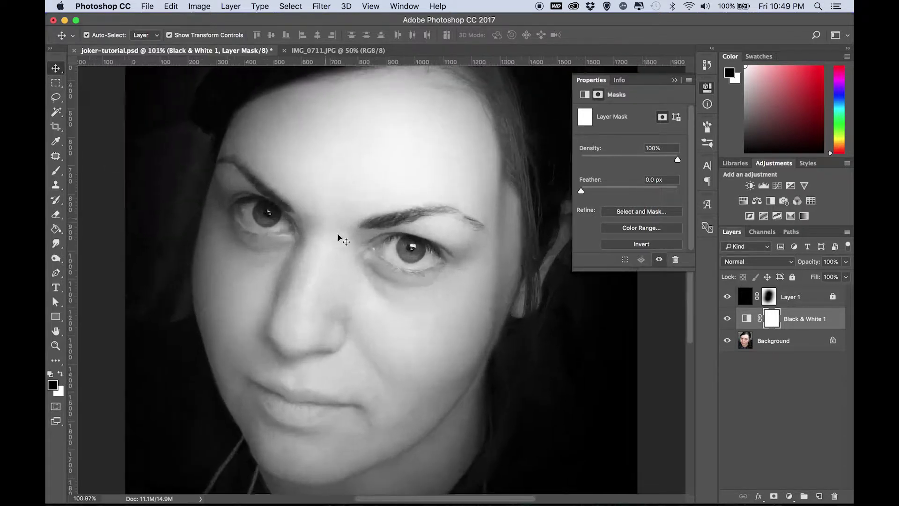
{"action": "scroll", "coordinate": [338, 237], "scroll_direction": "up", "scroll_amount": 1}
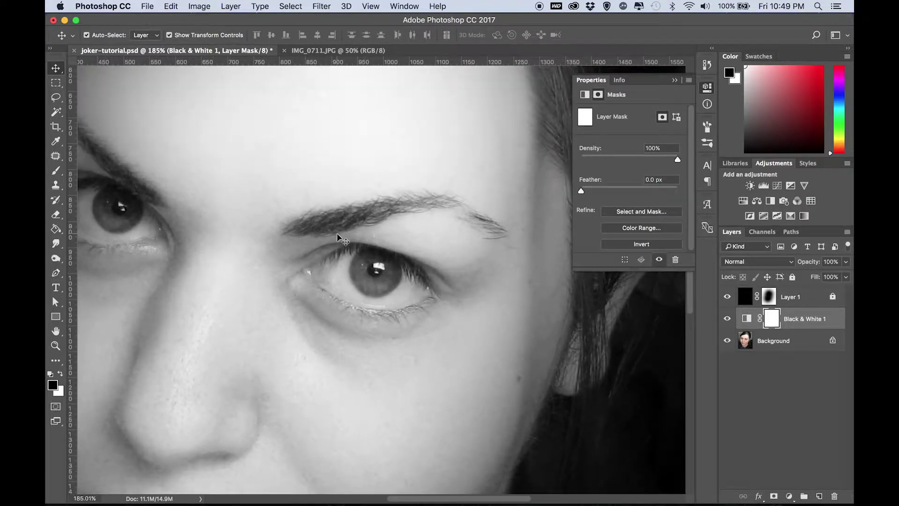
{"action": "left_click", "coordinate": [56, 171]}
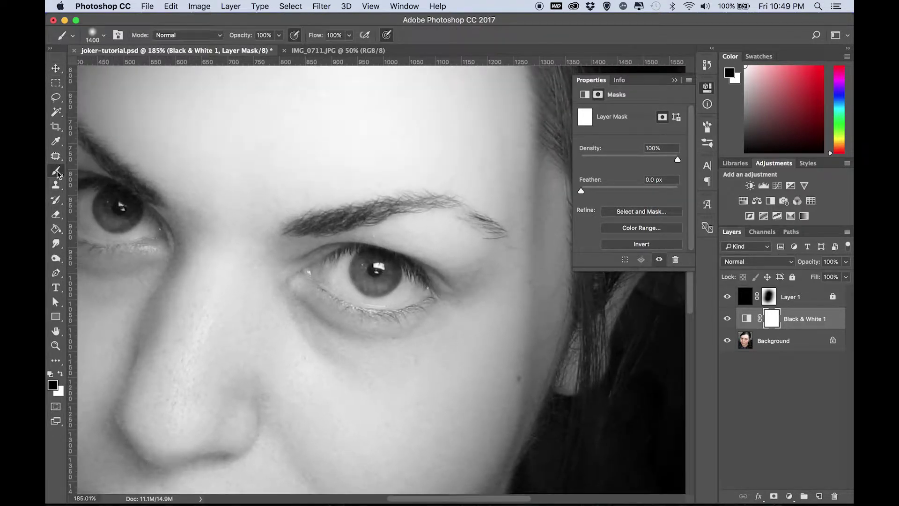
{"action": "left_click", "coordinate": [106, 34]}
{"action": "left_click_drag", "start_coordinate": [126, 73], "coordinate": [132, 71]}
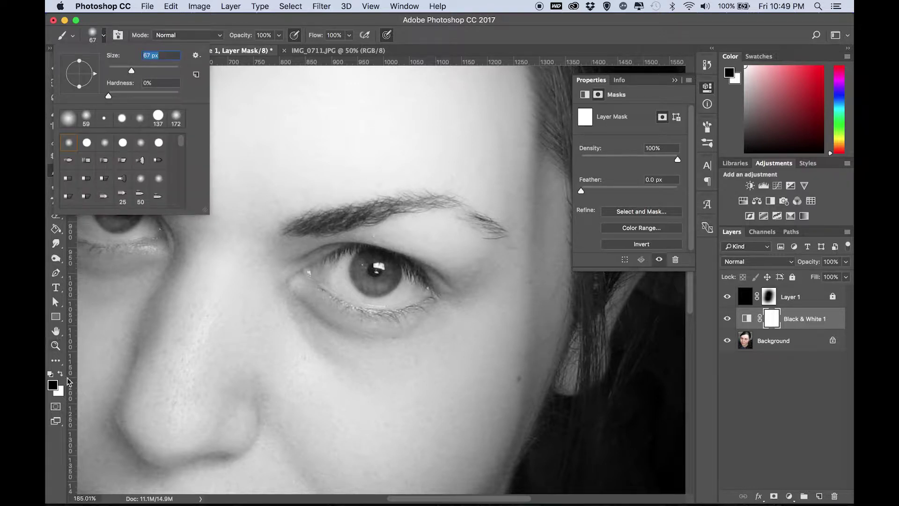
{"action": "left_click", "coordinate": [53, 388]}
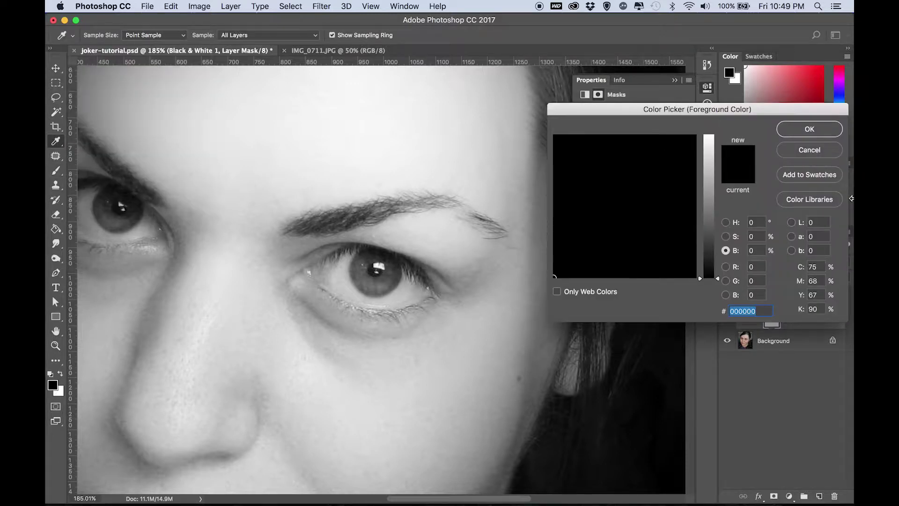
{"action": "left_click", "coordinate": [804, 156]}
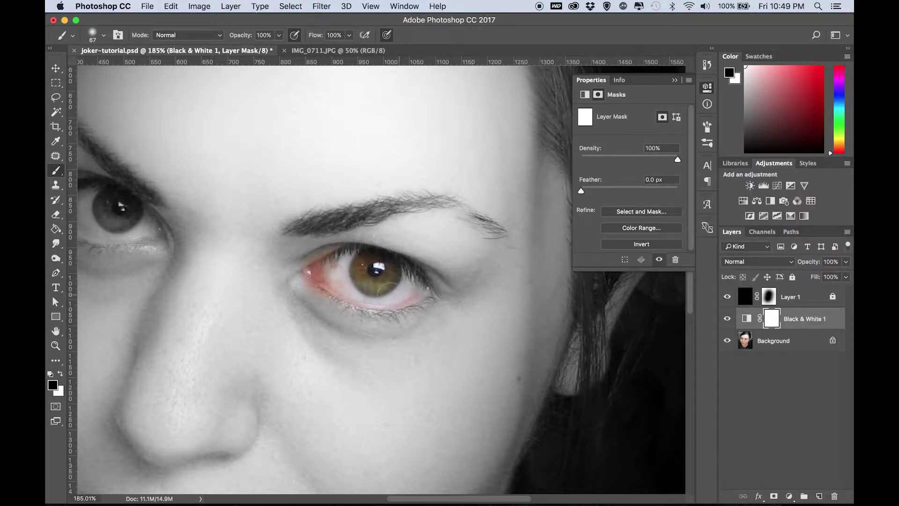
{"action": "mouse_move", "coordinate": [319, 265]}
{"action": "left_mouse_down"}
{"action": "mouse_move", "coordinate": [344, 253]}
{"action": "mouse_move", "coordinate": [412, 278]}
{"action": "mouse_move", "coordinate": [323, 258]}
{"action": "left_mouse_up"}
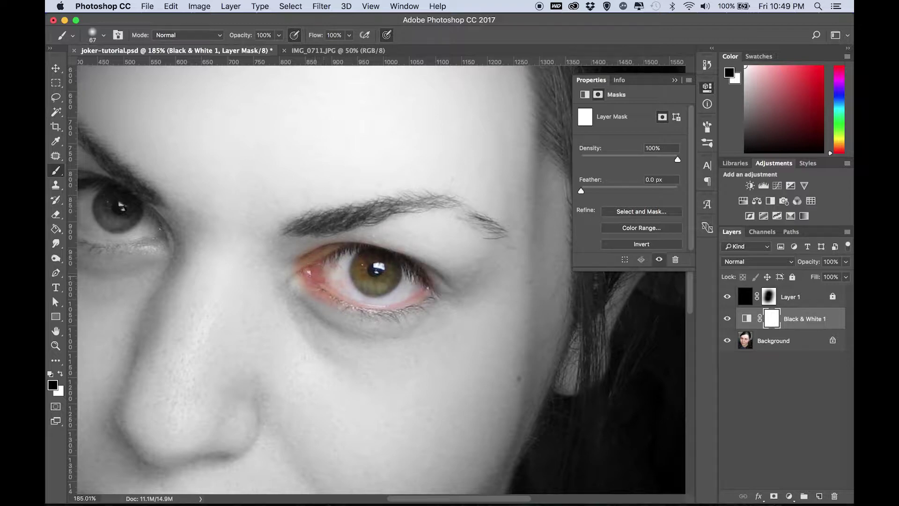
- Restore colour in the other eye by painting black over it on the Black & White mask
{"action": "scroll", "coordinate": [313, 273], "scroll_direction": "up", "scroll_amount": 4}
{"action": "scroll", "coordinate": [313, 272], "scroll_direction": "left", "scroll_amount": 6}
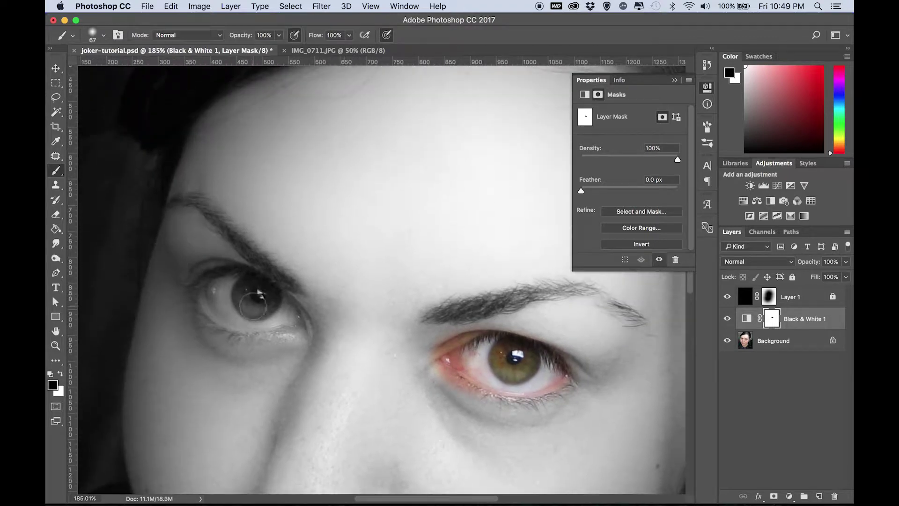
{"action": "mouse_move", "coordinate": [278, 326]}
{"action": "left_mouse_down"}
{"action": "mouse_move", "coordinate": [300, 320]}
{"action": "mouse_move", "coordinate": [260, 332]}
{"action": "left_mouse_up"}
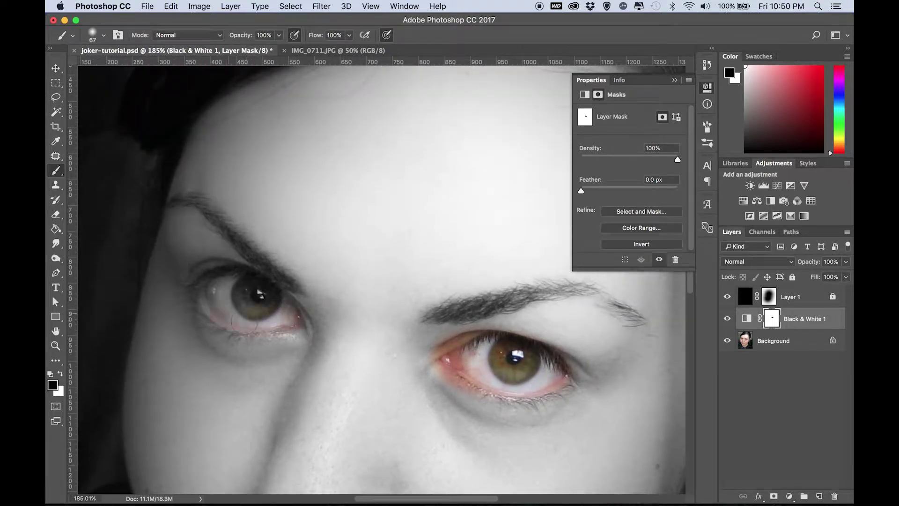
{"action": "left_click_drag", "start_coordinate": [302, 323], "coordinate": [281, 320]}
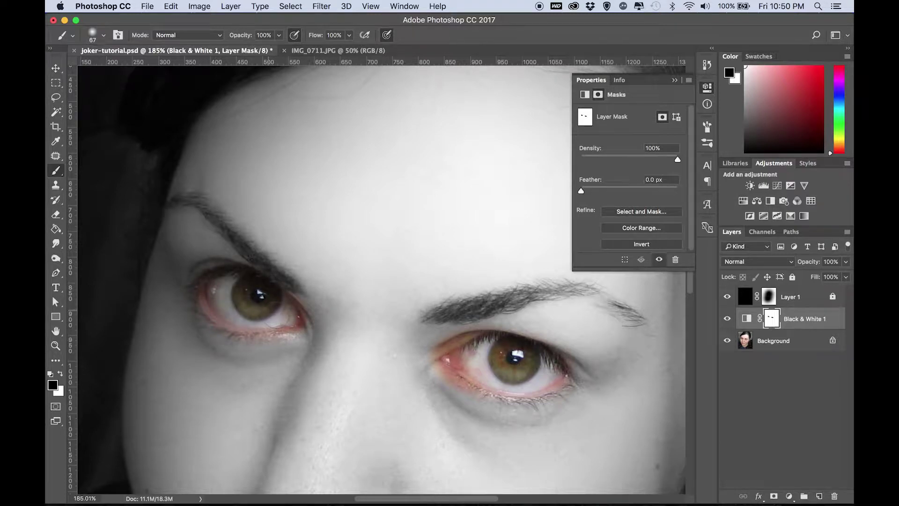
- Restore the colour of the lips by painting black over them on the Black & White mask
{"action": "scroll", "coordinate": [269, 246], "scroll_direction": "down", "scroll_amount": 15}
{"action": "mouse_move", "coordinate": [234, 197]}
{"action": "left_mouse_down"}
{"action": "mouse_move", "coordinate": [313, 248]}
{"action": "mouse_move", "coordinate": [400, 234]}
{"action": "mouse_move", "coordinate": [257, 209]}
{"action": "mouse_move", "coordinate": [264, 218]}
{"action": "mouse_move", "coordinate": [349, 231]}
{"action": "left_mouse_up"}
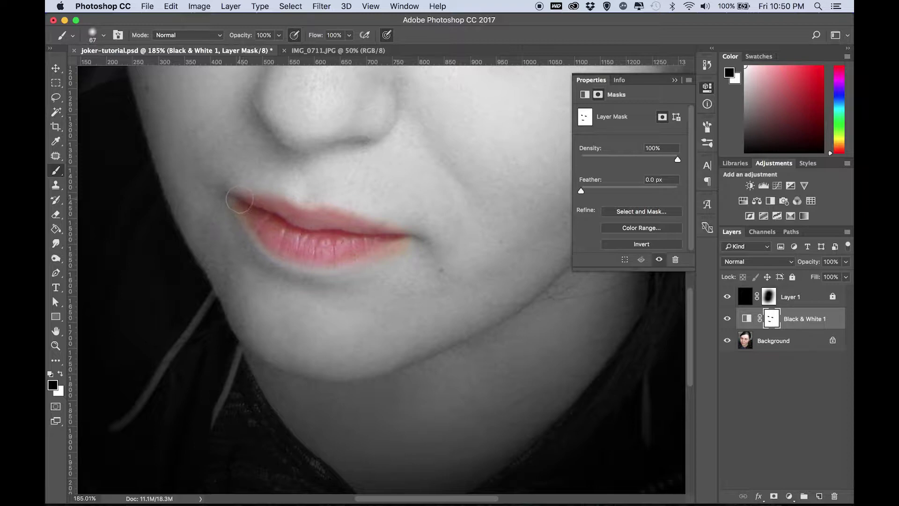
{"action": "scroll", "coordinate": [357, 272], "scroll_direction": "down", "scroll_amount": 10}
- Switch to Preview to examine the makeup and eyebrows in Joker-Promo.jpg, and return to joker-tutorial.psd in Photoshop
{"action": "scroll", "coordinate": [393, 238], "scroll_direction": "up", "scroll_amount": 10}
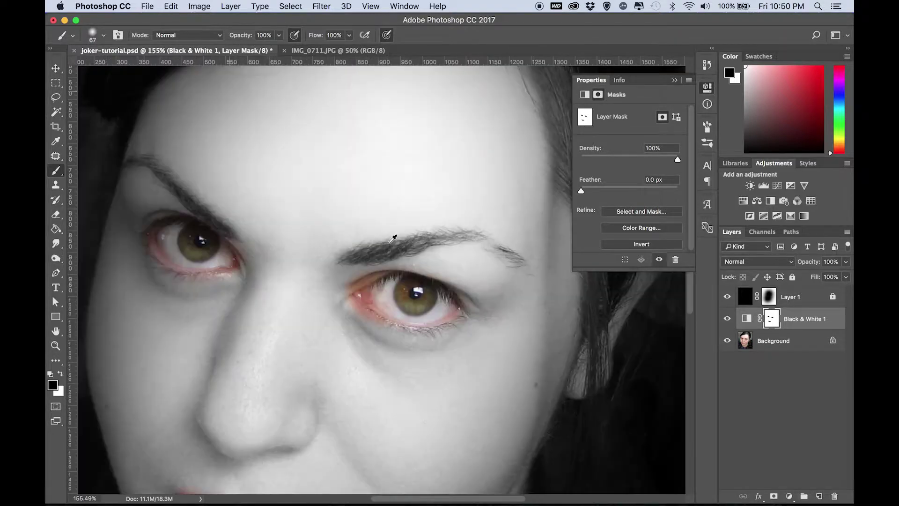
{"action": "scroll", "coordinate": [388, 244], "scroll_direction": "up", "scroll_amount": 5}
{"action": "key", "text": "ctrl+Up"}
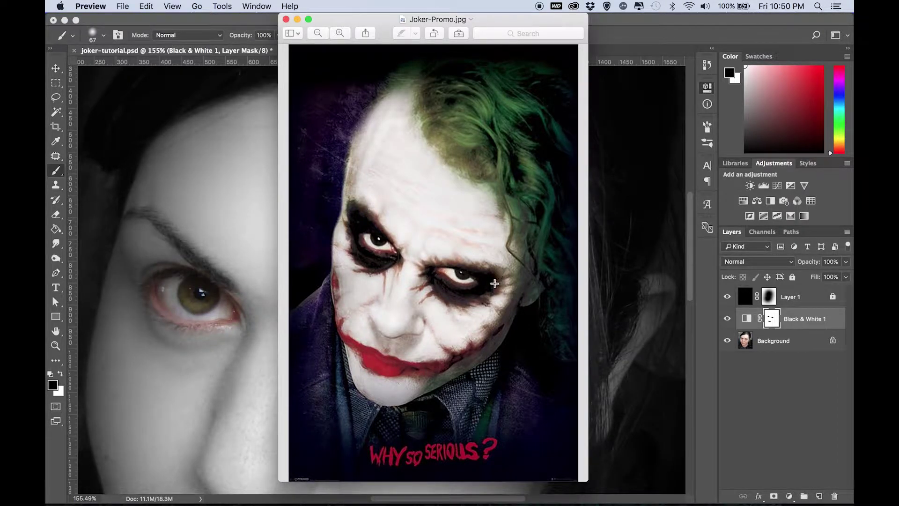
{"action": "key", "text": "ctrl+Up"}
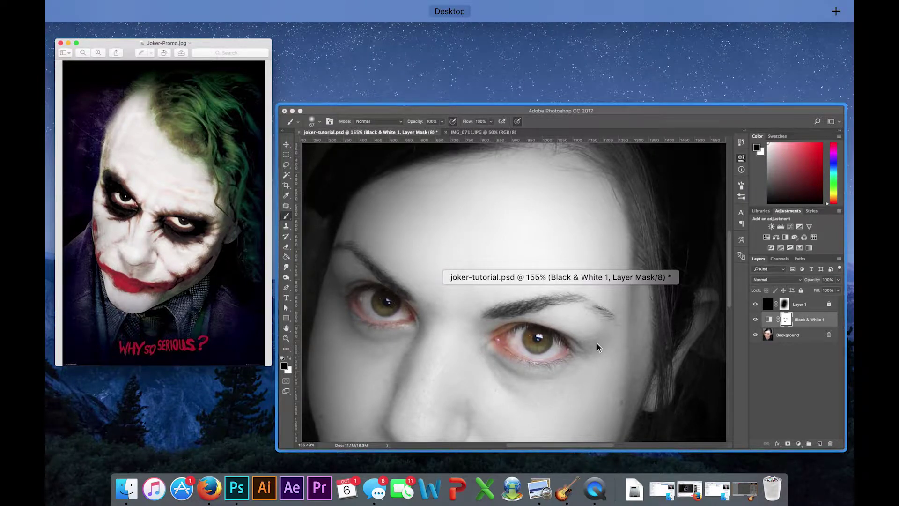
{"action": "left_click", "coordinate": [559, 288]}
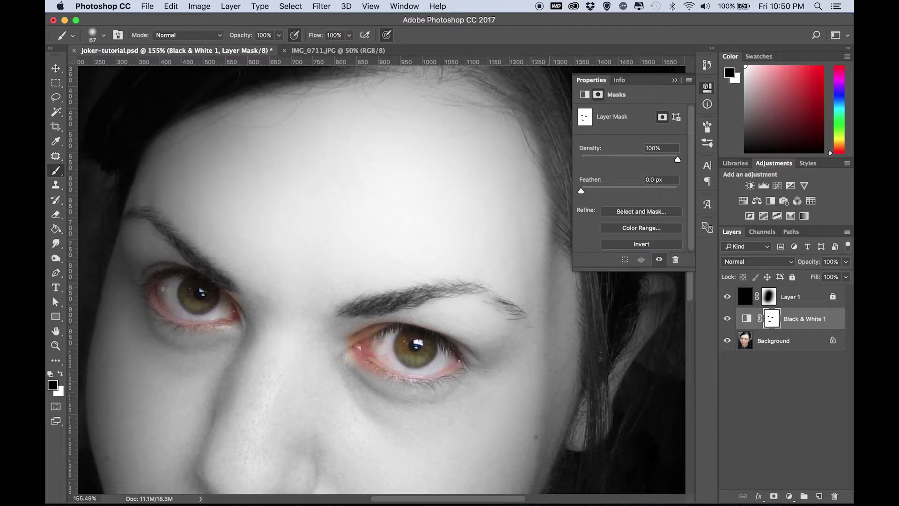
- Duplicate the Background layer
{"action": "left_click", "coordinate": [801, 345]}
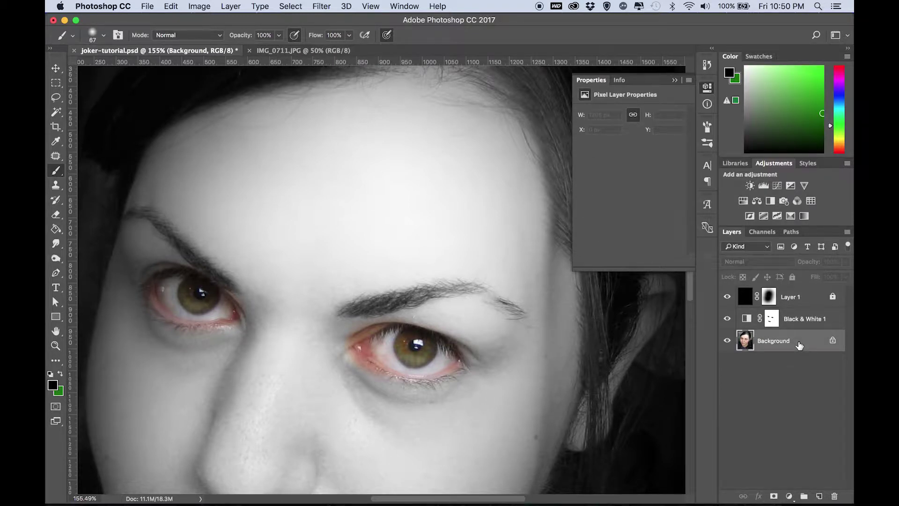
{"action": "key", "text": "super+j"}
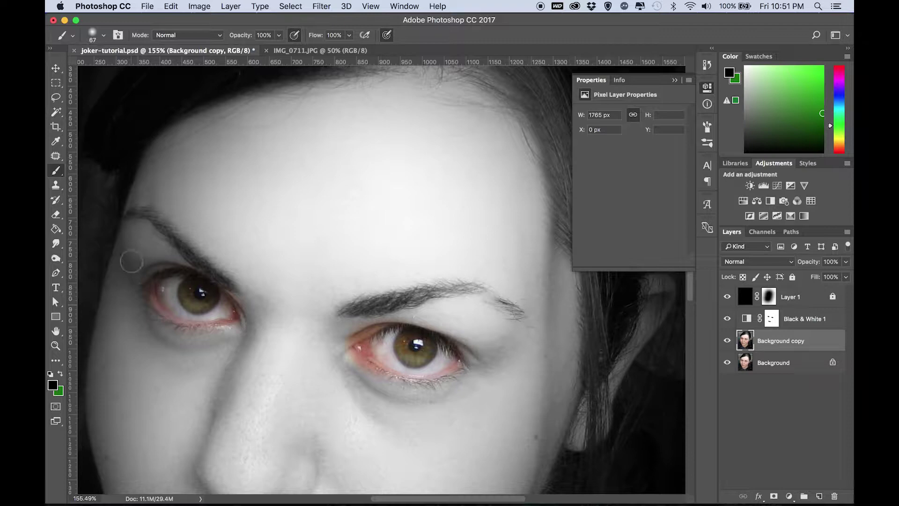
- Remove the eyebrow above the subject's left eye by patching it with clean forehead skin using the Patch Tool
{"action": "left_click", "coordinate": [56, 158]}
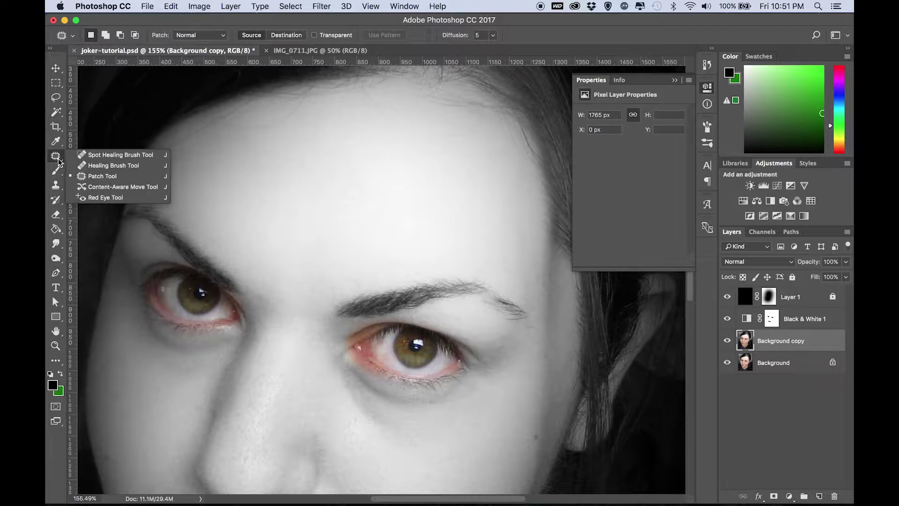
{"action": "left_click", "coordinate": [98, 176]}
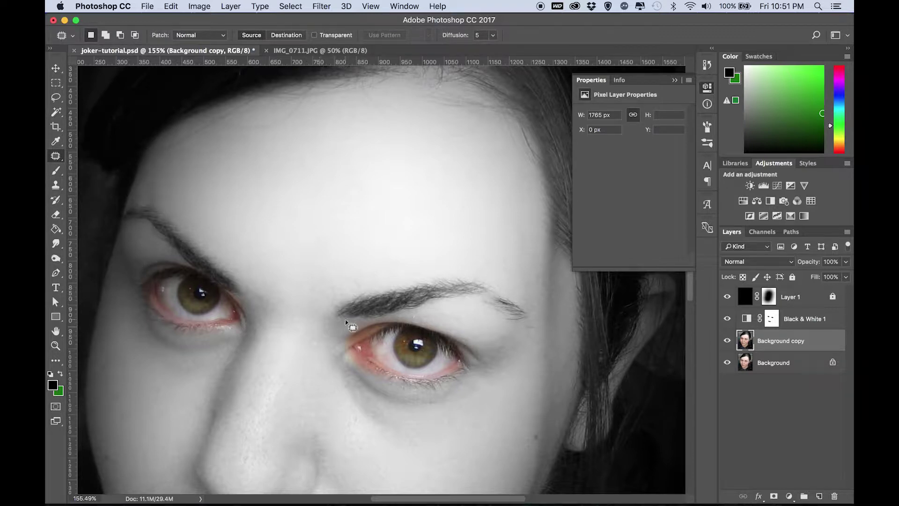
{"action": "mouse_move", "coordinate": [333, 322]}
{"action": "left_mouse_down"}
{"action": "mouse_move", "coordinate": [334, 298]}
{"action": "mouse_move", "coordinate": [426, 270]}
{"action": "mouse_move", "coordinate": [480, 277]}
{"action": "left_mouse_up"}
{"action": "left_click_drag", "start_coordinate": [461, 308], "coordinate": [389, 317]}
{"action": "left_click_drag", "start_coordinate": [427, 290], "coordinate": [410, 233]}
{"action": "key", "text": "super+d"}
- Patch the leftover brow hairs and uneven skin above the subject's left eye with clean forehead skin
{"action": "scroll", "coordinate": [396, 315], "scroll_direction": "up", "scroll_amount": 10}
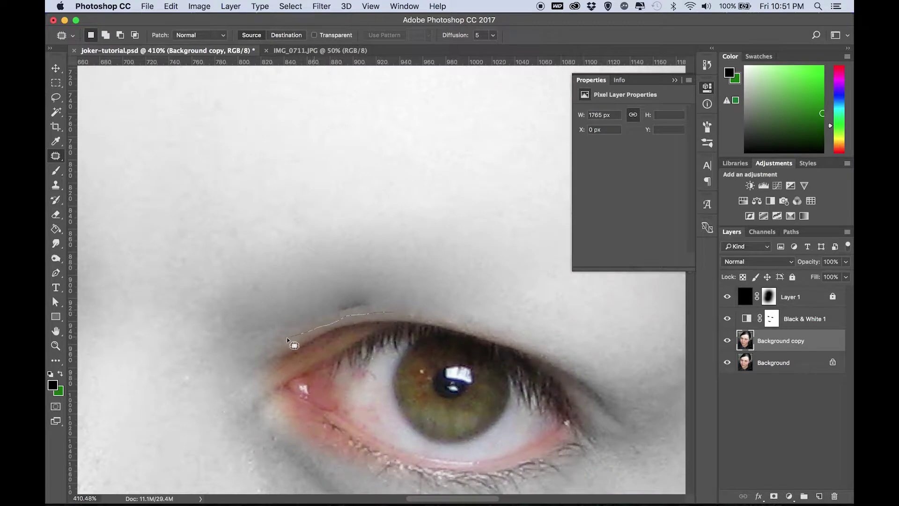
{"action": "scroll", "coordinate": [439, 262], "scroll_direction": "down", "scroll_amount": 10}
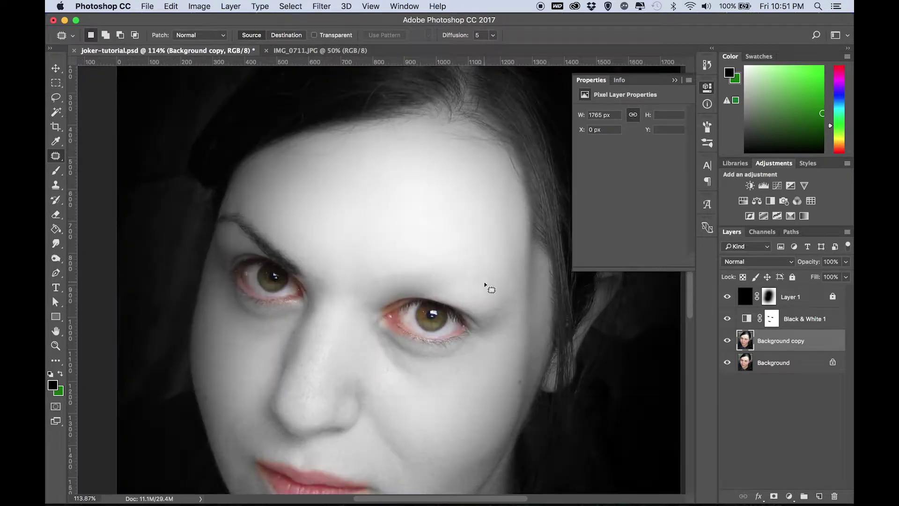
{"action": "scroll", "coordinate": [470, 300], "scroll_direction": "up", "scroll_amount": 3}
{"action": "mouse_move", "coordinate": [466, 299]}
{"action": "left_mouse_down"}
{"action": "mouse_move", "coordinate": [389, 274]}
{"action": "mouse_move", "coordinate": [459, 220]}
{"action": "mouse_move", "coordinate": [511, 259]}
{"action": "mouse_move", "coordinate": [497, 297]}
{"action": "mouse_move", "coordinate": [438, 197]}
{"action": "left_mouse_up"}
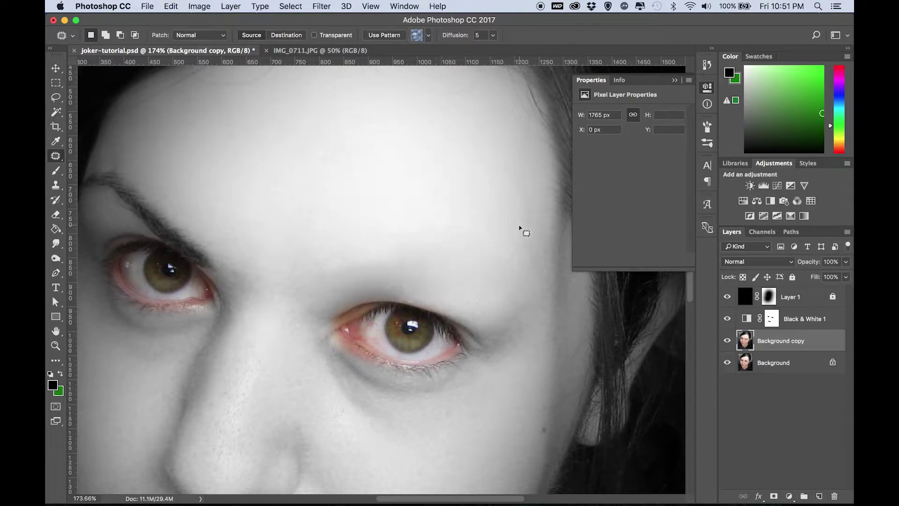
{"action": "key", "text": "super+d"}
{"action": "scroll", "coordinate": [464, 239], "scroll_direction": "left", "scroll_amount": 5}
{"action": "mouse_move", "coordinate": [429, 239]}
{"action": "left_mouse_down"}
{"action": "mouse_move", "coordinate": [501, 229]}
{"action": "mouse_move", "coordinate": [510, 267]}
{"action": "mouse_move", "coordinate": [489, 271]}
{"action": "left_mouse_up"}
{"action": "left_click_drag", "start_coordinate": [488, 263], "coordinate": [498, 194]}
{"action": "key", "text": "super+d"}
- Remove the eyebrow above the subject's right eye by patching it with clean forehead skin
{"action": "scroll", "coordinate": [412, 207], "scroll_direction": "left", "scroll_amount": 5}
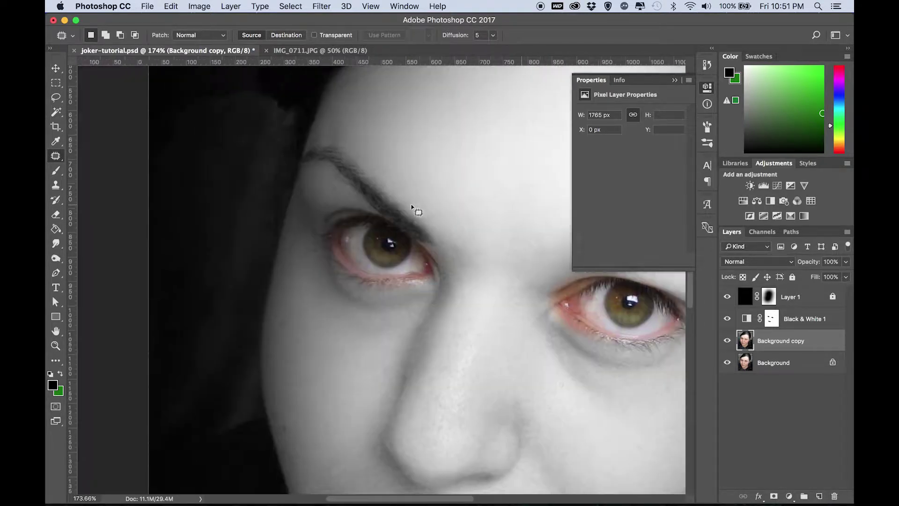
{"action": "scroll", "coordinate": [387, 196], "scroll_direction": "up", "scroll_amount": 3}
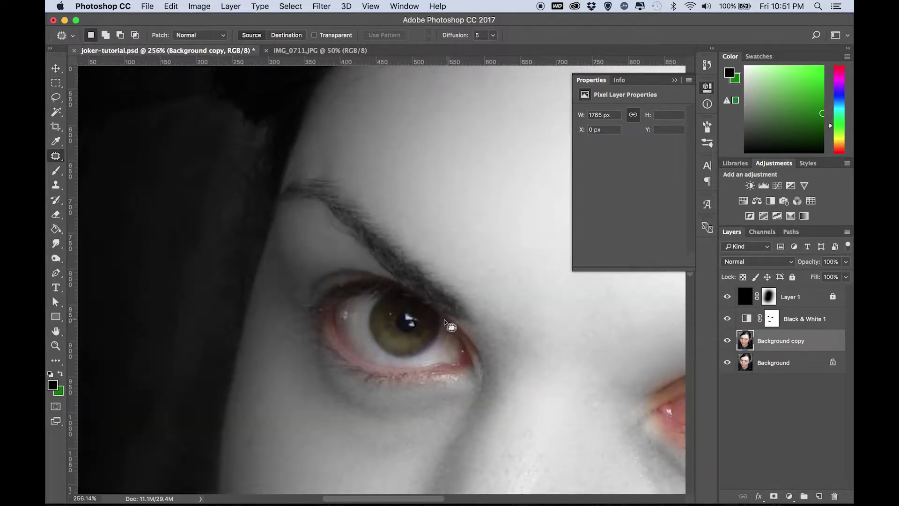
{"action": "mouse_move", "coordinate": [456, 324]}
{"action": "left_mouse_down"}
{"action": "mouse_move", "coordinate": [315, 217]}
{"action": "mouse_move", "coordinate": [276, 204]}
{"action": "mouse_move", "coordinate": [357, 177]}
{"action": "left_mouse_up"}
{"action": "mouse_move", "coordinate": [472, 271]}
{"action": "left_mouse_down"}
{"action": "mouse_move", "coordinate": [483, 303]}
{"action": "mouse_move", "coordinate": [458, 321]}
{"action": "left_mouse_up"}
{"action": "left_click_drag", "start_coordinate": [426, 283], "coordinate": [496, 190]}
{"action": "scroll", "coordinate": [496, 191], "scroll_direction": "down", "scroll_amount": 3}
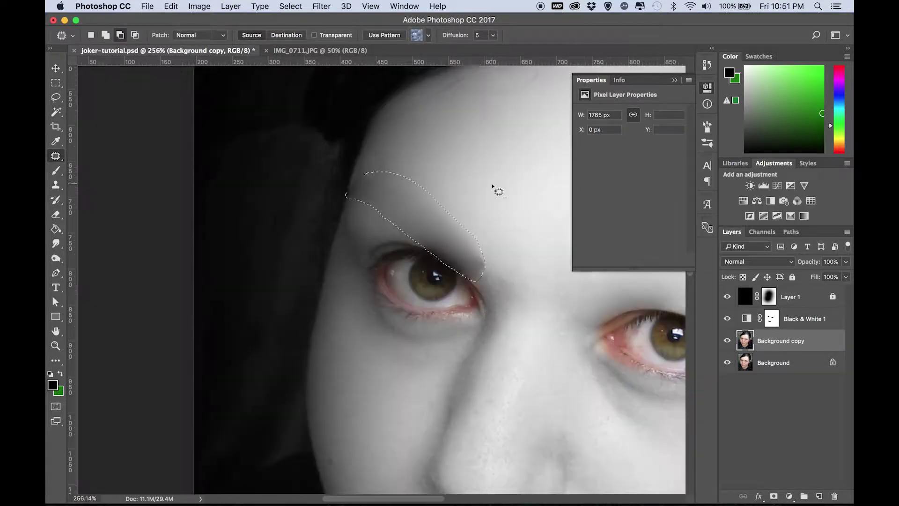
{"action": "key", "text": "super+d"}
- Patch the dark remnants at the inner end of the removed right eyebrow with nearby forehead skin
{"action": "scroll", "coordinate": [485, 277], "scroll_direction": "up", "scroll_amount": 6}
{"action": "mouse_move", "coordinate": [458, 276]}
{"action": "left_mouse_down"}
{"action": "mouse_move", "coordinate": [509, 315]}
{"action": "mouse_move", "coordinate": [461, 281]}
{"action": "left_mouse_up"}
{"action": "left_click_drag", "start_coordinate": [487, 260], "coordinate": [540, 281]}
{"action": "key", "text": "super+d"}
{"action": "scroll", "coordinate": [539, 280], "scroll_direction": "down", "scroll_amount": 5}
{"action": "scroll", "coordinate": [533, 272], "scroll_direction": "up", "scroll_amount": 3}
{"action": "left_click_drag", "start_coordinate": [435, 211], "coordinate": [433, 220]}
{"action": "left_click_drag", "start_coordinate": [471, 239], "coordinate": [536, 174]}
{"action": "key", "text": "super+d"}
- Patch the uneven skin toward the outer end of the removed right eyebrow with smoother forehead skin
{"action": "scroll", "coordinate": [520, 175], "scroll_direction": "left", "scroll_amount": 3}
{"action": "mouse_move", "coordinate": [364, 221]}
{"action": "left_mouse_down"}
{"action": "mouse_move", "coordinate": [385, 227]}
{"action": "mouse_move", "coordinate": [372, 224]}
{"action": "left_mouse_up"}
{"action": "left_click_drag", "start_coordinate": [373, 206], "coordinate": [477, 187]}
{"action": "key", "text": "super+d"}
{"action": "scroll", "coordinate": [477, 187], "scroll_direction": "right", "scroll_amount": 5}
{"action": "scroll", "coordinate": [478, 187], "scroll_direction": "down", "scroll_amount": 3}
{"action": "mouse_move", "coordinate": [352, 220]}
{"action": "left_mouse_down"}
{"action": "mouse_move", "coordinate": [304, 206]}
{"action": "mouse_move", "coordinate": [357, 210]}
{"action": "left_mouse_up"}
{"action": "mouse_move", "coordinate": [350, 195]}
{"action": "left_mouse_down"}
{"action": "mouse_move", "coordinate": [369, 183]}
{"action": "mouse_move", "coordinate": [482, 164]}
{"action": "left_mouse_up"}
{"action": "key", "text": "super+d"}
- Patch the shadowed skin above the inner corner of the subject's right eye with brighter forehead skin
{"action": "scroll", "coordinate": [481, 165], "scroll_direction": "down", "scroll_amount": 8}
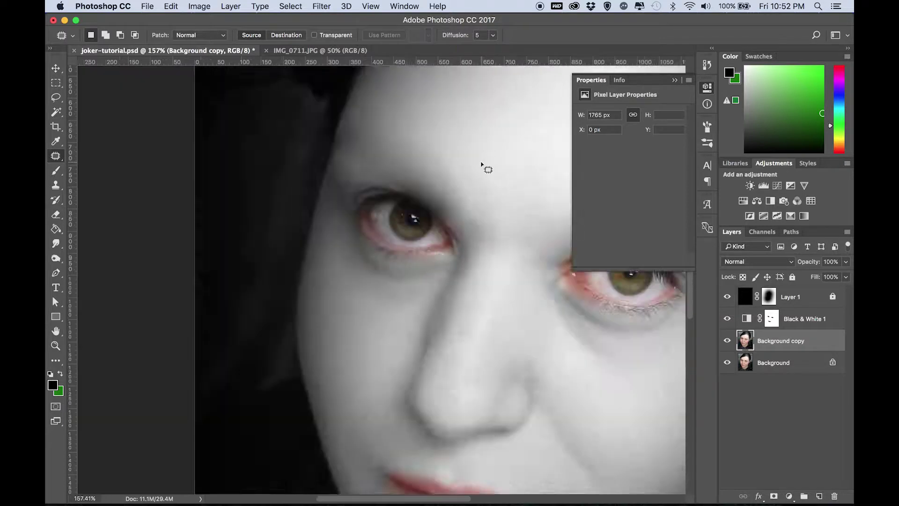
{"action": "scroll", "coordinate": [381, 168], "scroll_direction": "up", "scroll_amount": 6}
{"action": "scroll", "coordinate": [429, 209], "scroll_direction": "up", "scroll_amount": 3}
{"action": "scroll", "coordinate": [429, 209], "scroll_direction": "right", "scroll_amount": 2}
{"action": "mouse_move", "coordinate": [409, 260]}
{"action": "left_mouse_down"}
{"action": "mouse_move", "coordinate": [452, 206]}
{"action": "mouse_move", "coordinate": [474, 301]}
{"action": "mouse_move", "coordinate": [429, 274]}
{"action": "mouse_move", "coordinate": [532, 140]}
{"action": "left_mouse_up"}
{"action": "key", "text": "super+d"}
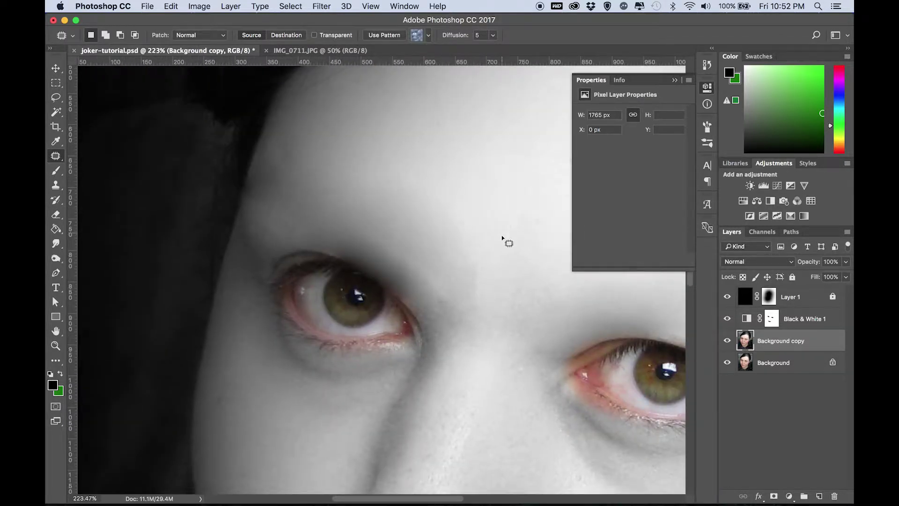
- Blend the removed right eyebrow area into the forehead by patching the transition between the brows
{"action": "left_click", "coordinate": [501, 233]}
{"action": "left_click", "coordinate": [534, 184]}
{"action": "scroll", "coordinate": [460, 209], "scroll_direction": "down", "scroll_amount": 1}
{"action": "scroll", "coordinate": [460, 209], "scroll_direction": "right", "scroll_amount": 2}
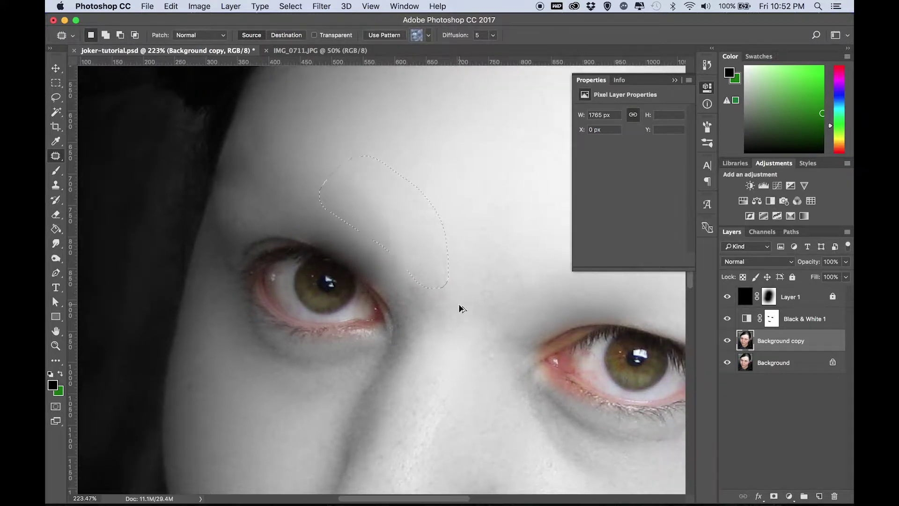
{"action": "mouse_move", "coordinate": [398, 276]}
{"action": "left_mouse_down"}
{"action": "mouse_move", "coordinate": [332, 221]}
{"action": "mouse_move", "coordinate": [324, 197]}
{"action": "mouse_move", "coordinate": [334, 162]}
{"action": "mouse_move", "coordinate": [378, 190]}
{"action": "mouse_move", "coordinate": [398, 277]}
{"action": "left_mouse_up"}
{"action": "left_click_drag", "start_coordinate": [411, 190], "coordinate": [411, 190]}
{"action": "left_click", "coordinate": [451, 259]}
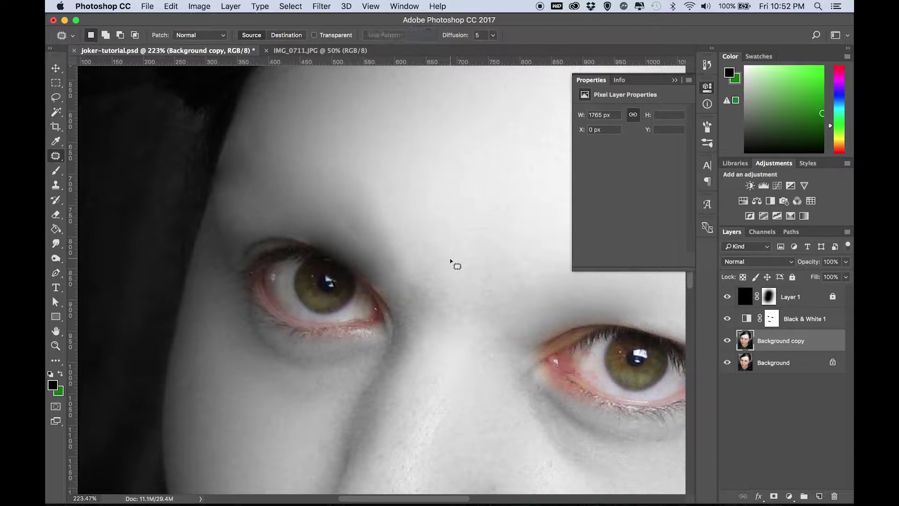
- Hide the Black & White 1 layer and patch the uneven skin above the subject's right eye
{"action": "scroll", "coordinate": [451, 259], "scroll_direction": "down", "scroll_amount": 5}
{"action": "scroll", "coordinate": [459, 272], "scroll_direction": "down", "scroll_amount": 3}
{"action": "scroll", "coordinate": [459, 272], "scroll_direction": "right", "scroll_amount": 3}
{"action": "scroll", "coordinate": [470, 289], "scroll_direction": "down", "scroll_amount": 5}
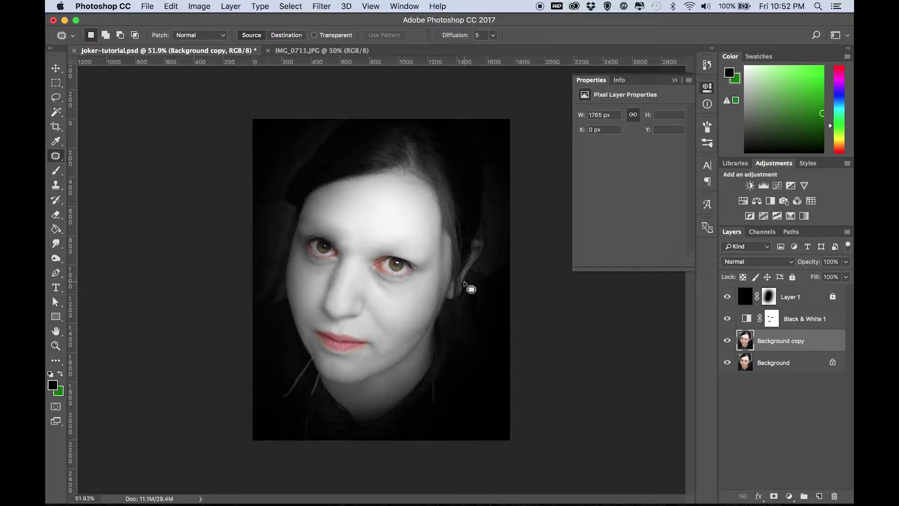
{"action": "scroll", "coordinate": [358, 274], "scroll_direction": "up", "scroll_amount": 5}
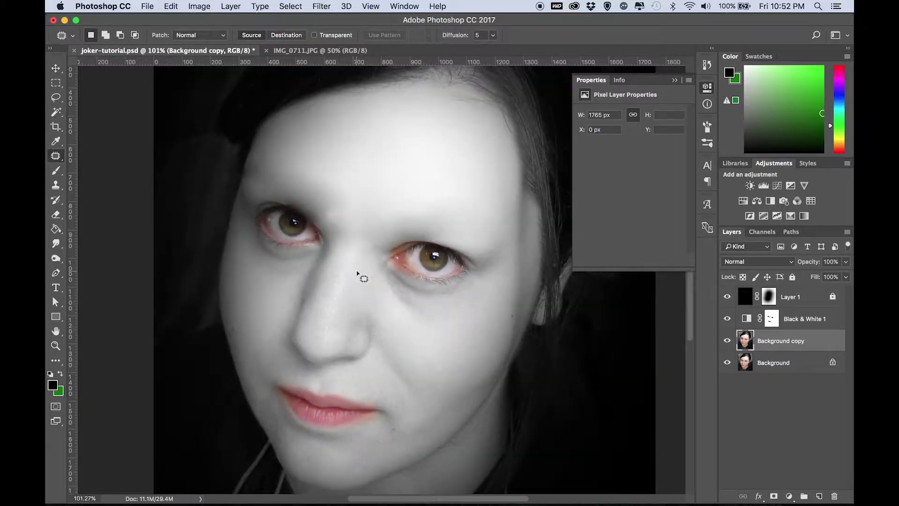
{"action": "left_click", "coordinate": [727, 318]}
{"action": "scroll", "coordinate": [278, 231], "scroll_direction": "up", "scroll_amount": 5}
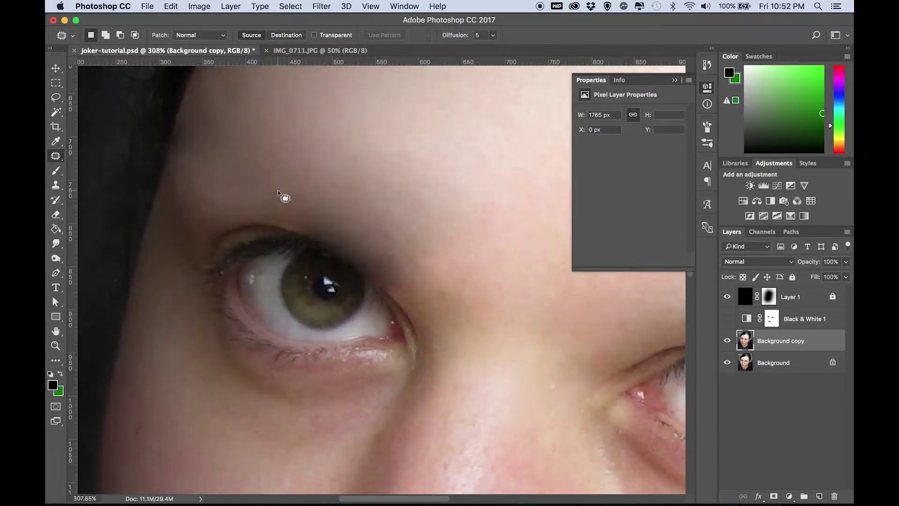
{"action": "scroll", "coordinate": [285, 194], "scroll_direction": "down", "scroll_amount": 3}
{"action": "mouse_move", "coordinate": [346, 243]}
{"action": "left_mouse_down"}
{"action": "mouse_move", "coordinate": [387, 203]}
{"action": "mouse_move", "coordinate": [352, 241]}
{"action": "left_mouse_up"}
{"action": "key", "text": "super+d"}
{"action": "scroll", "coordinate": [423, 214], "scroll_direction": "down", "scroll_amount": 3}
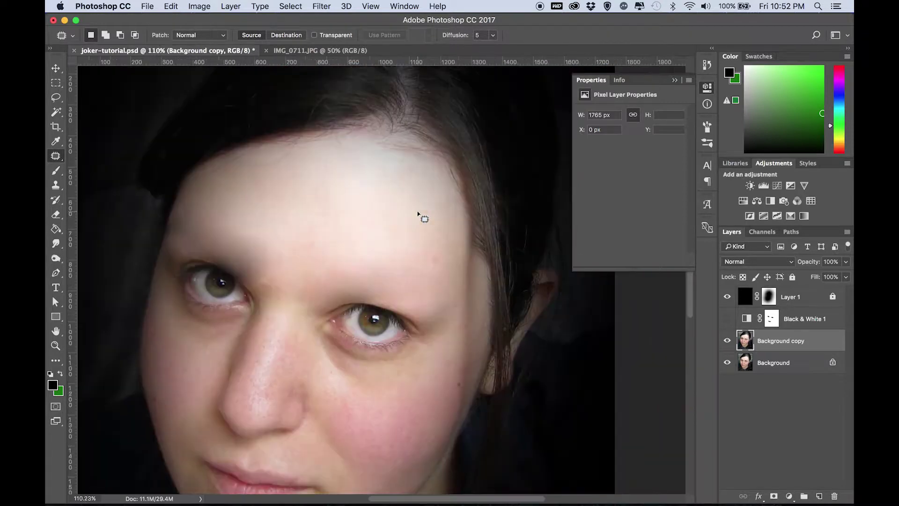
- Patch the skin just above the subject's left eyelid on the Background copy layer
{"action": "scroll", "coordinate": [412, 262], "scroll_direction": "left", "scroll_amount": 1}
{"action": "scroll", "coordinate": [401, 302], "scroll_direction": "up", "scroll_amount": 5}
{"action": "left_click_drag", "start_coordinate": [411, 300], "coordinate": [364, 290]}
{"action": "left_click_drag", "start_coordinate": [440, 298], "coordinate": [415, 301]}
{"action": "key", "text": "super+d"}
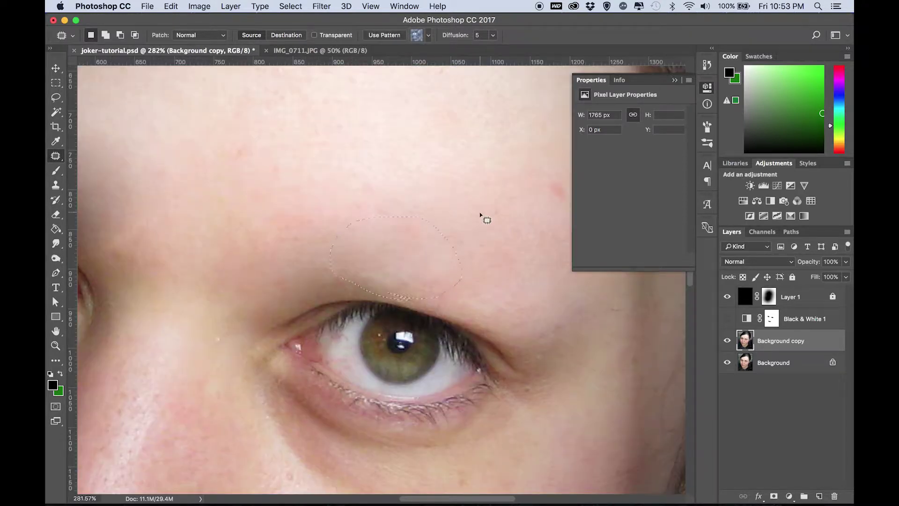
- Check the retouched brow areas in colour and show the Black & White 1 layer again
{"action": "scroll", "coordinate": [478, 205], "scroll_direction": "down", "scroll_amount": 10}
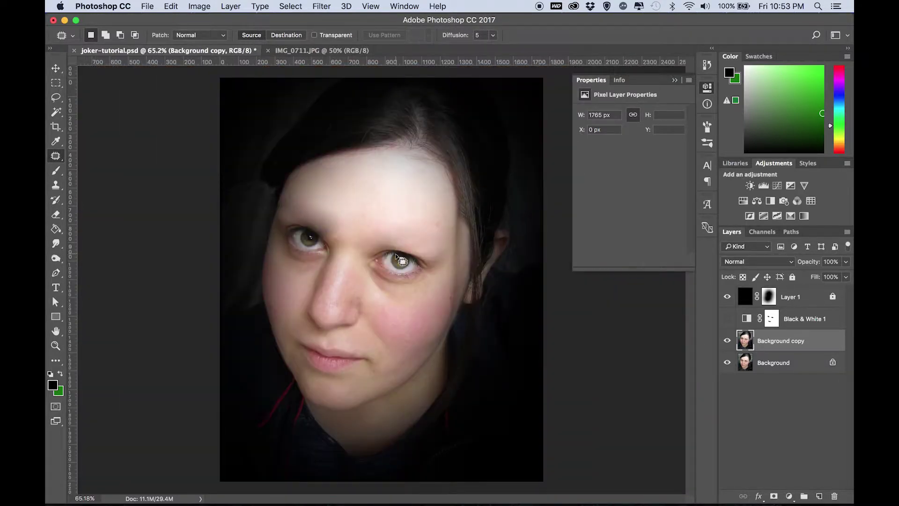
{"action": "scroll", "coordinate": [322, 230], "scroll_direction": "up", "scroll_amount": 5}
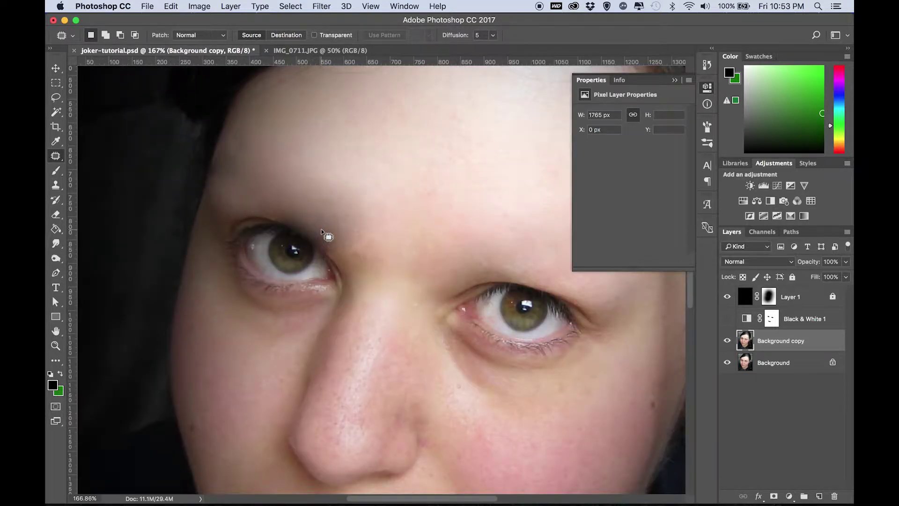
{"action": "scroll", "coordinate": [459, 301], "scroll_direction": "down", "scroll_amount": 2}
{"action": "scroll", "coordinate": [460, 301], "scroll_direction": "down", "scroll_amount": 2}
{"action": "scroll", "coordinate": [460, 301], "scroll_direction": "right", "scroll_amount": 2}
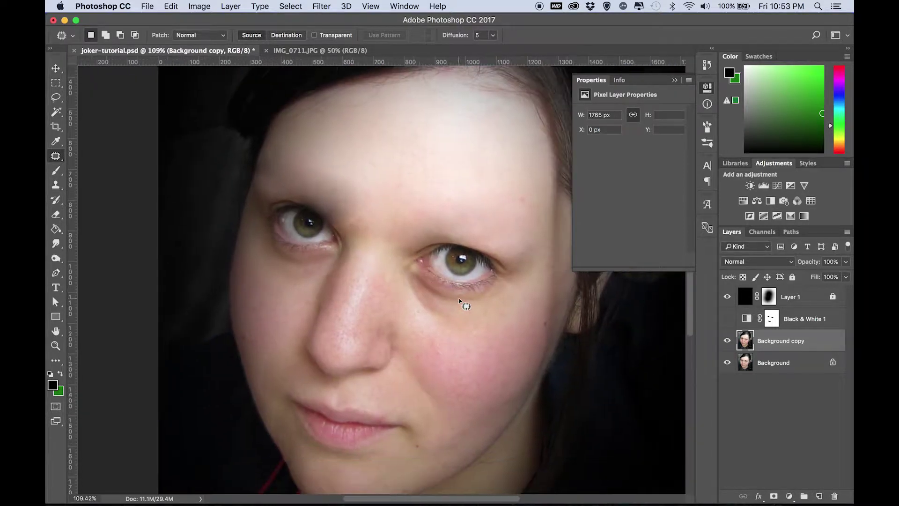
{"action": "left_click", "coordinate": [728, 319]}
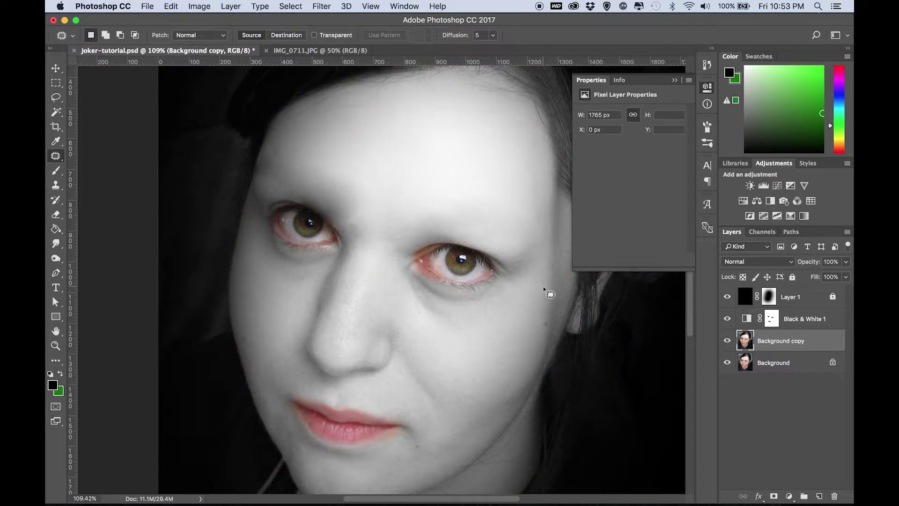
{"action": "scroll", "coordinate": [546, 291], "scroll_direction": "down", "scroll_amount": 3}
{"action": "scroll", "coordinate": [546, 291], "scroll_direction": "up", "scroll_amount": 2}
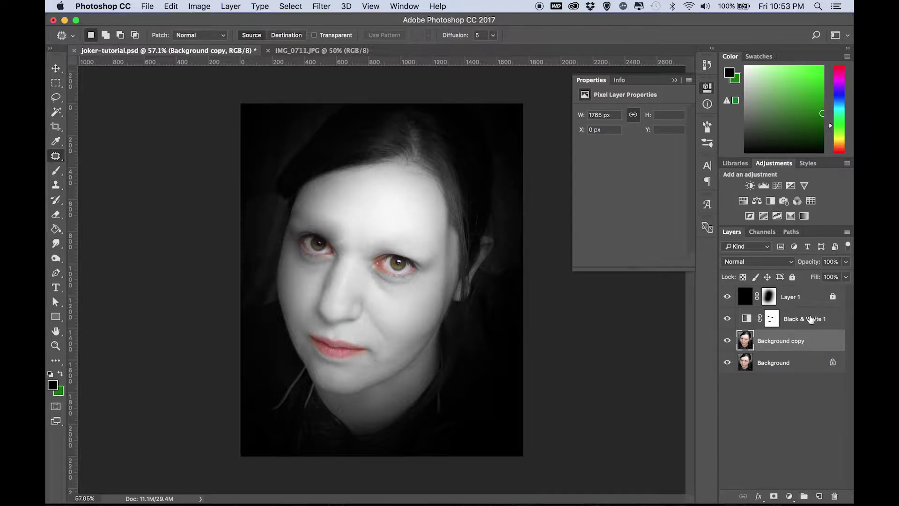
- Create a new layer above Black & White 1 and set the Brush Tool's size to 97 px
{"action": "left_click", "coordinate": [828, 317]}
{"action": "key", "text": "alt+shift+super+n"}
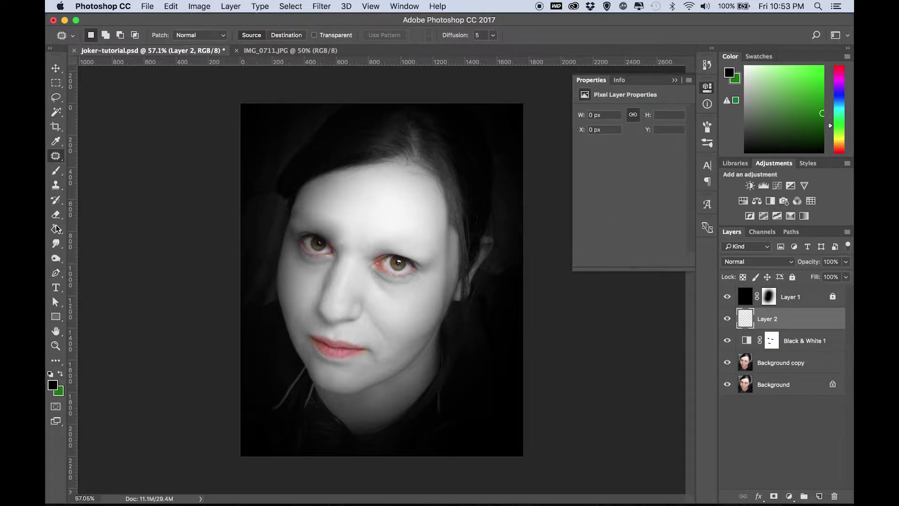
{"action": "left_click", "coordinate": [56, 171]}
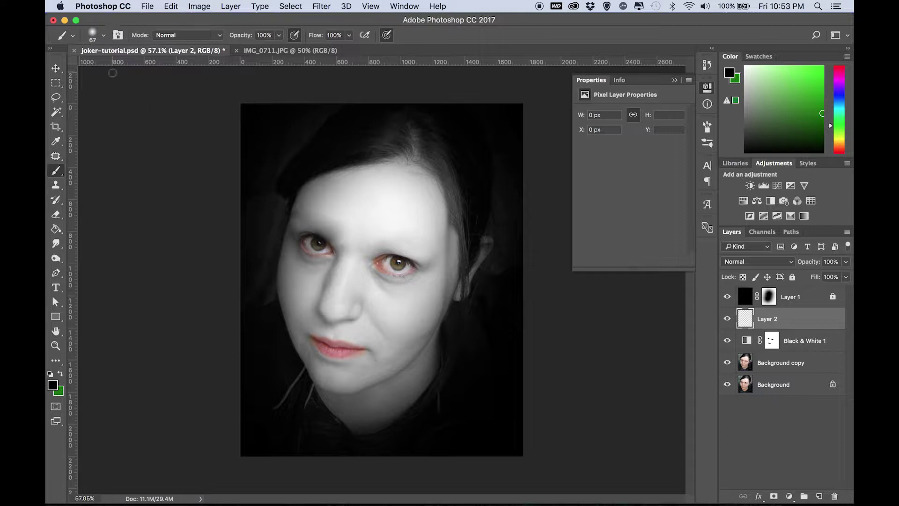
{"action": "left_click", "coordinate": [103, 36]}
{"action": "left_click", "coordinate": [142, 70]}
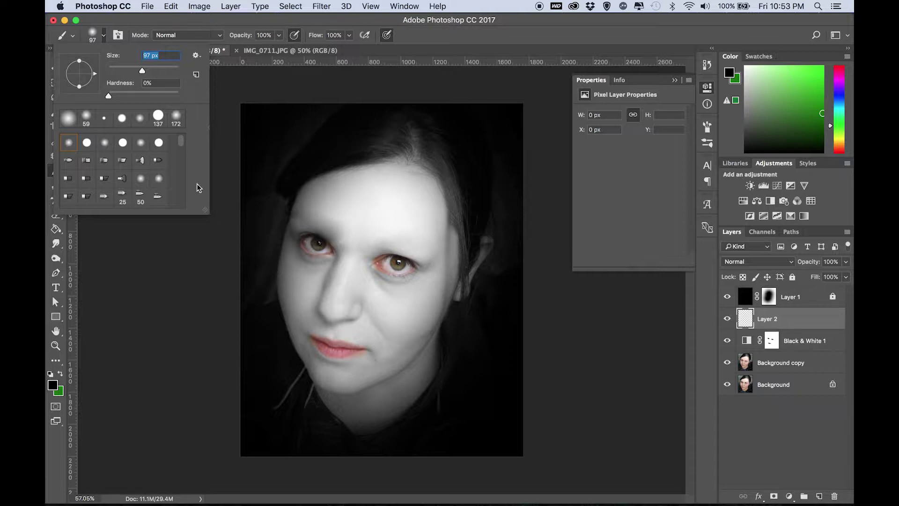
- Make the green #177501 the foreground colour for the Brush Tool
{"action": "left_click", "coordinate": [61, 376]}
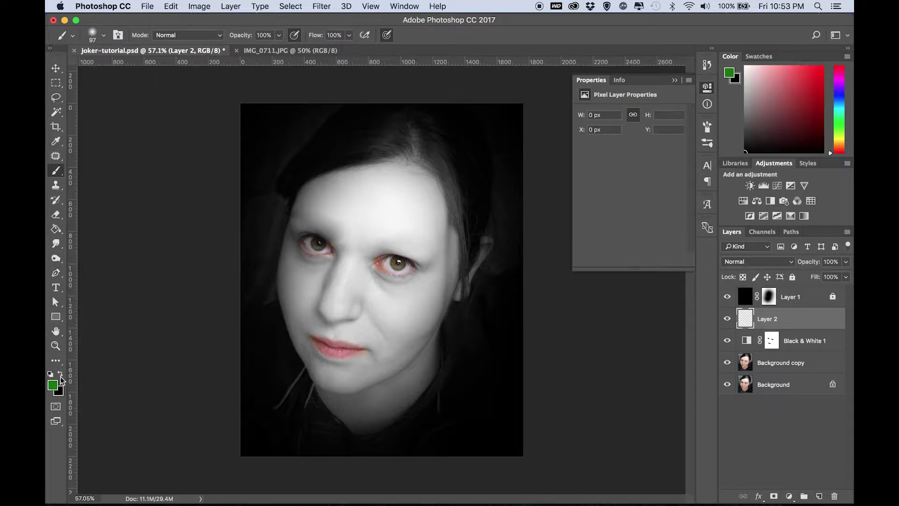
{"action": "left_click", "coordinate": [52, 386]}
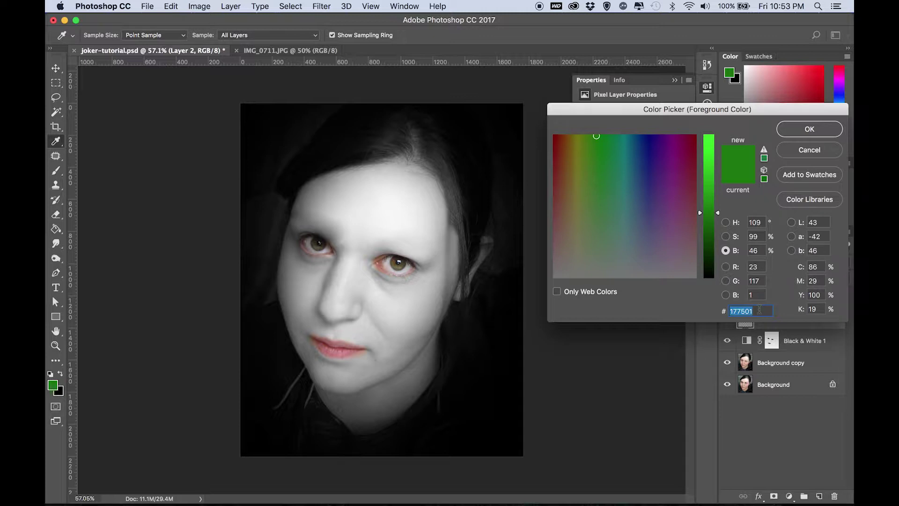
{"action": "left_click", "coordinate": [820, 127]}
{"action": "key", "text": "b"}
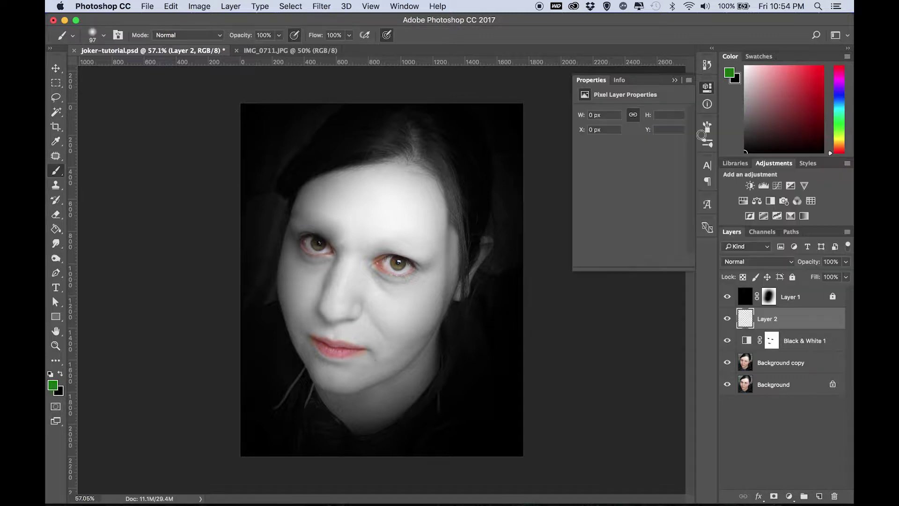
- Paint green over the hair on Layer 2 and set the layer's blend mode to Overlay
{"action": "scroll", "coordinate": [374, 165], "scroll_direction": "up", "scroll_amount": 5}
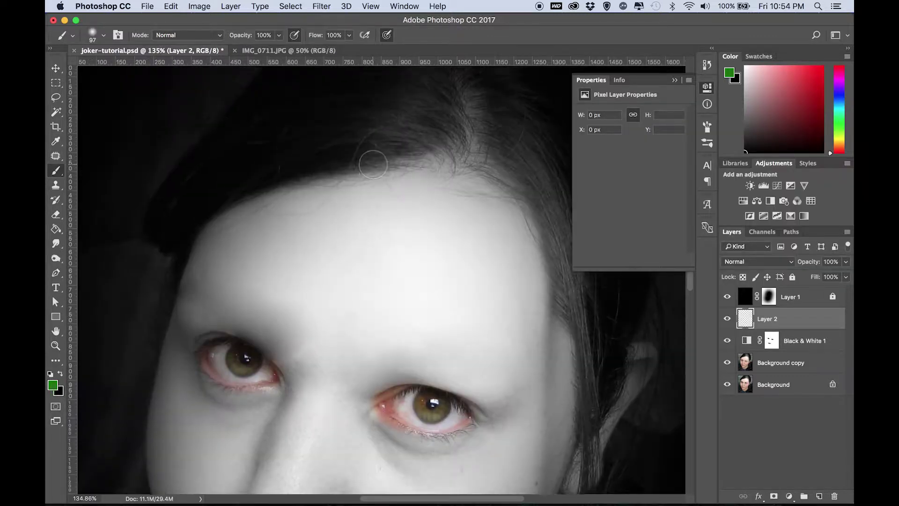
{"action": "scroll", "coordinate": [374, 165], "scroll_direction": "down", "scroll_amount": 2}
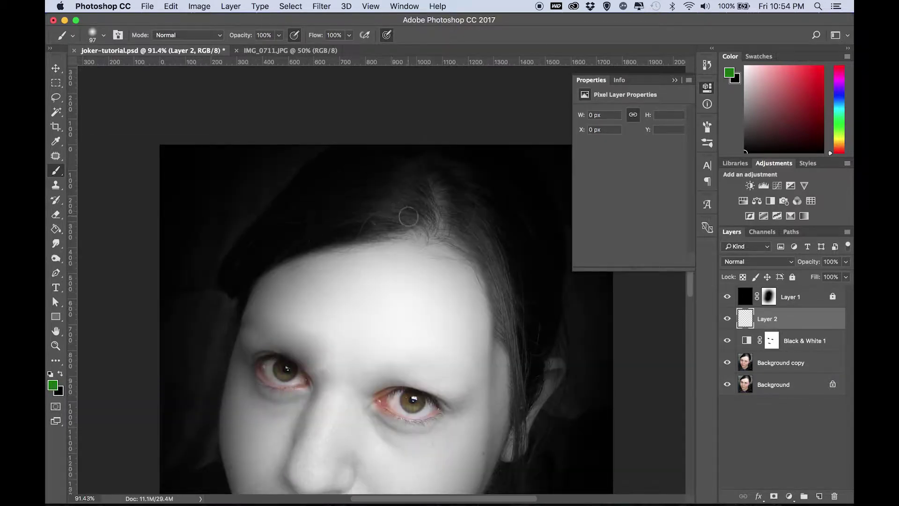
{"action": "mouse_move", "coordinate": [415, 219]}
{"action": "left_mouse_down"}
{"action": "mouse_move", "coordinate": [273, 259]}
{"action": "mouse_move", "coordinate": [250, 274]}
{"action": "mouse_move", "coordinate": [240, 297]}
{"action": "mouse_move", "coordinate": [231, 290]}
{"action": "mouse_move", "coordinate": [262, 223]}
{"action": "mouse_move", "coordinate": [314, 161]}
{"action": "mouse_move", "coordinate": [389, 151]}
{"action": "mouse_move", "coordinate": [486, 192]}
{"action": "mouse_move", "coordinate": [542, 254]}
{"action": "mouse_move", "coordinate": [544, 350]}
{"action": "mouse_move", "coordinate": [526, 407]}
{"action": "mouse_move", "coordinate": [489, 276]}
{"action": "mouse_move", "coordinate": [412, 220]}
{"action": "left_mouse_up"}
{"action": "mouse_move", "coordinate": [249, 262]}
{"action": "left_mouse_down"}
{"action": "mouse_move", "coordinate": [315, 185]}
{"action": "mouse_move", "coordinate": [342, 207]}
{"action": "mouse_move", "coordinate": [403, 191]}
{"action": "mouse_move", "coordinate": [512, 231]}
{"action": "mouse_move", "coordinate": [500, 233]}
{"action": "mouse_move", "coordinate": [496, 247]}
{"action": "mouse_move", "coordinate": [470, 222]}
{"action": "left_mouse_up"}
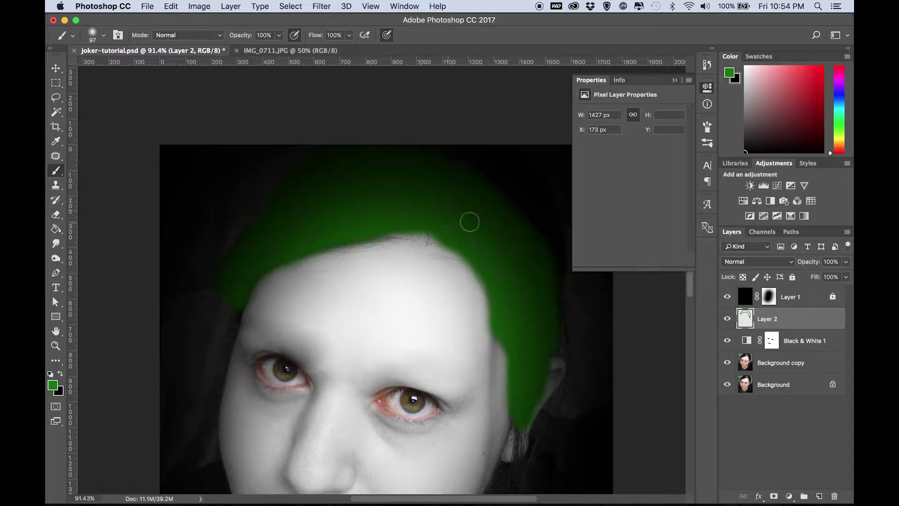
{"action": "left_click", "coordinate": [774, 265]}
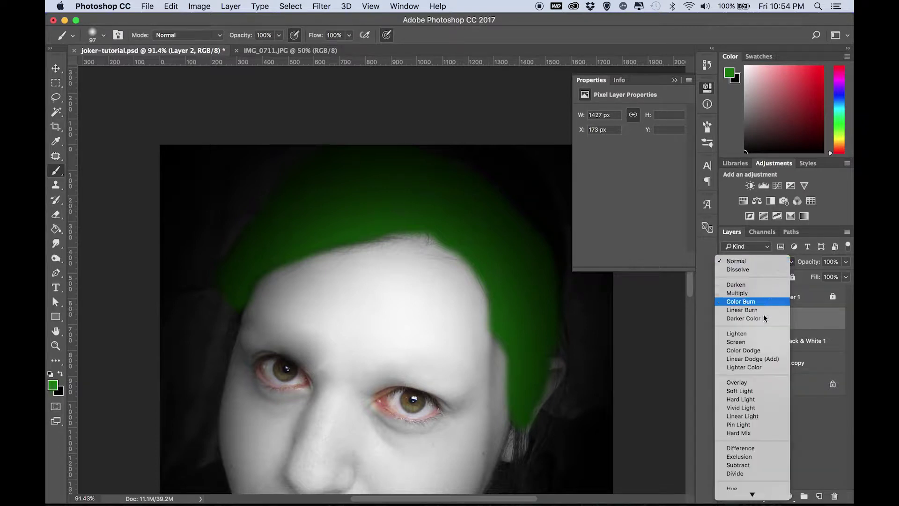
{"action": "left_click", "coordinate": [742, 382]}
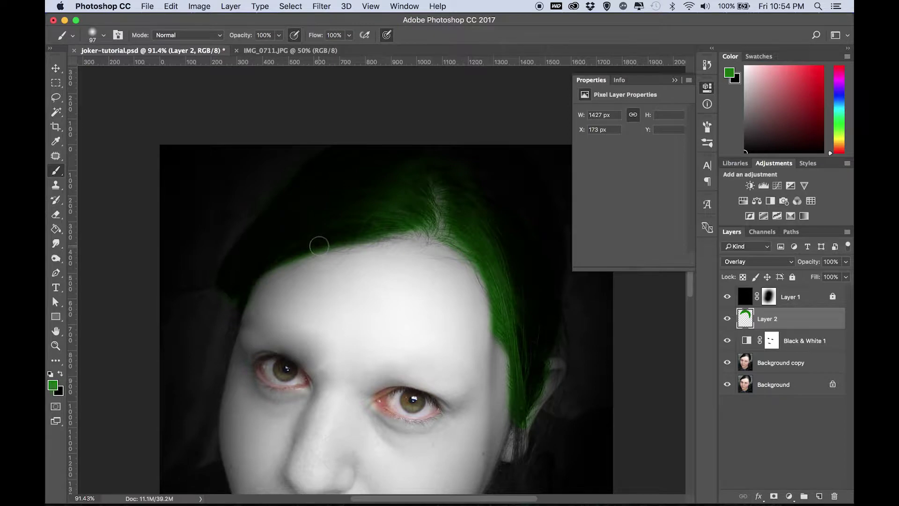
- Extend the green on Layer 2 down over the strands beside the ear and neck
{"action": "scroll", "coordinate": [319, 245], "scroll_direction": "right", "scroll_amount": 2}
{"action": "scroll", "coordinate": [414, 273], "scroll_direction": "down", "scroll_amount": 6}
{"action": "scroll", "coordinate": [418, 267], "scroll_direction": "up", "scroll_amount": 5}
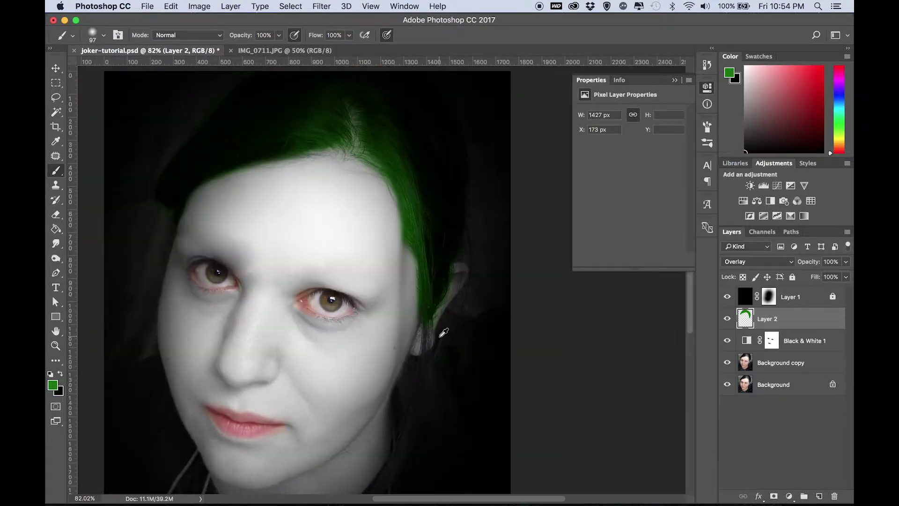
{"action": "scroll", "coordinate": [403, 290], "scroll_direction": "down", "scroll_amount": 3}
{"action": "scroll", "coordinate": [402, 290], "scroll_direction": "down", "scroll_amount": 3}
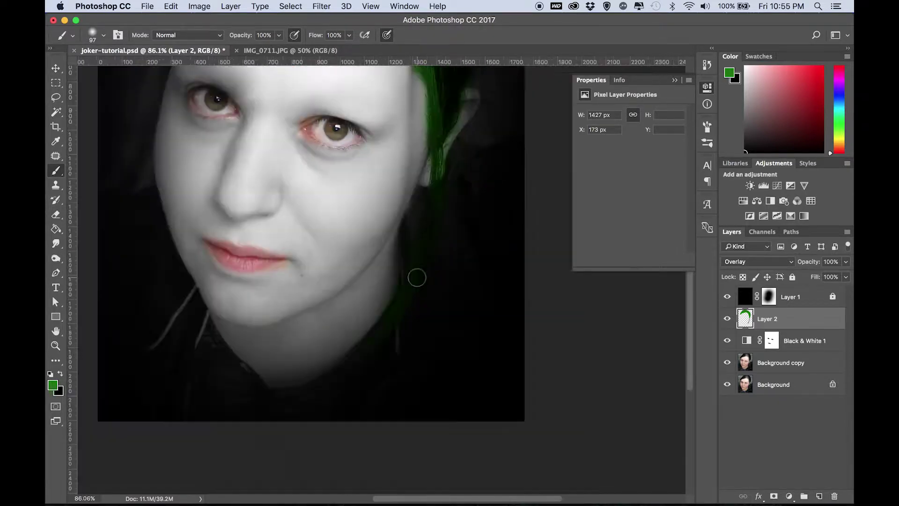
{"action": "scroll", "coordinate": [458, 337], "scroll_direction": "up", "scroll_amount": 5}
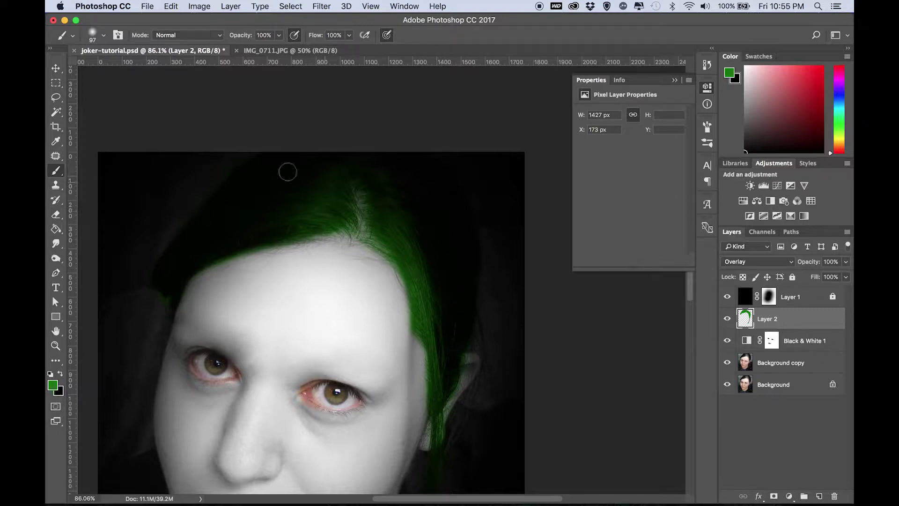
- Compare the portrait with the Joker-Promo.jpg reference image
{"action": "scroll", "coordinate": [227, 217], "scroll_direction": "left", "scroll_amount": 2}
{"action": "scroll", "coordinate": [227, 217], "scroll_direction": "down", "scroll_amount": 1}
{"action": "key", "text": "ctrl+Up"}
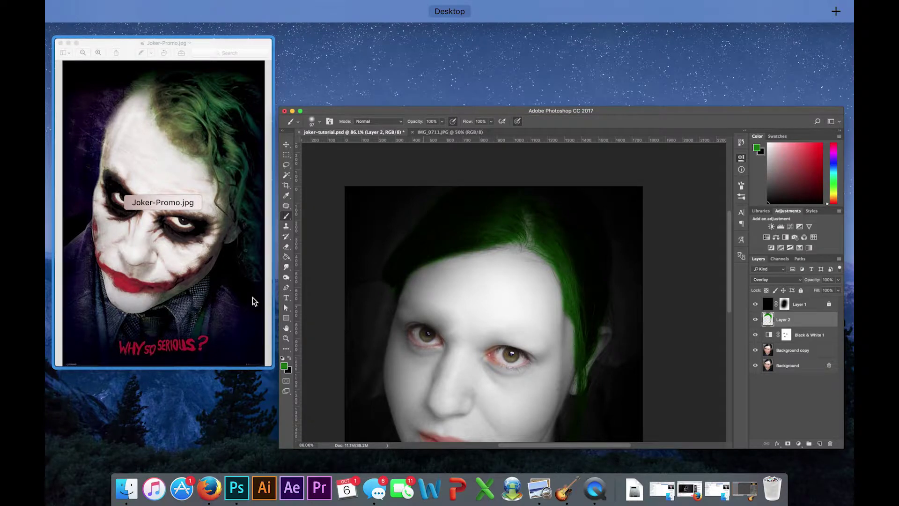
{"action": "left_click", "coordinate": [596, 401]}
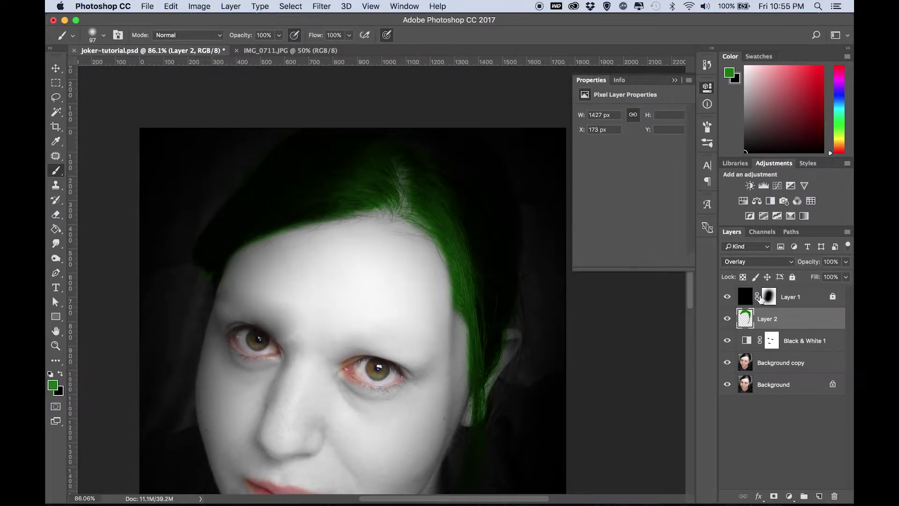
- Unlock Layer 1 and reset the painting colours to white foreground and black background
{"action": "left_click", "coordinate": [768, 296]}
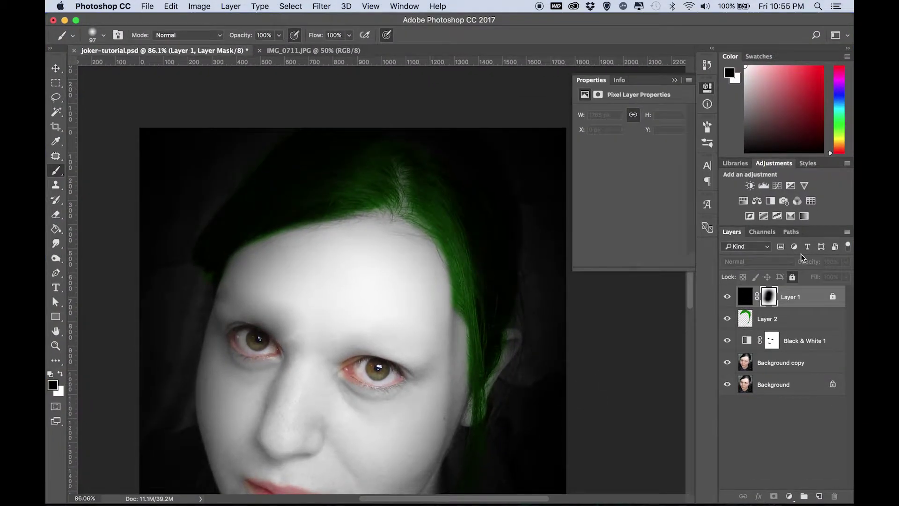
{"action": "left_click", "coordinate": [793, 277]}
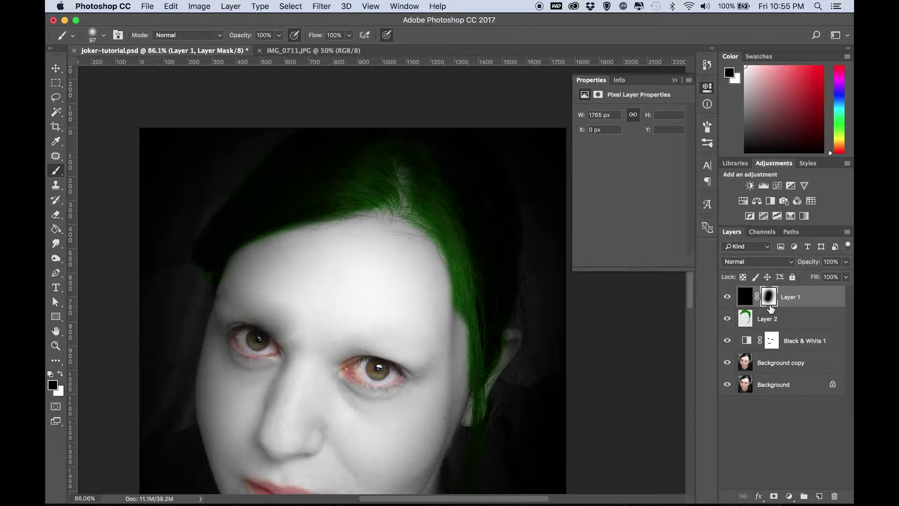
{"action": "left_click", "coordinate": [745, 297]}
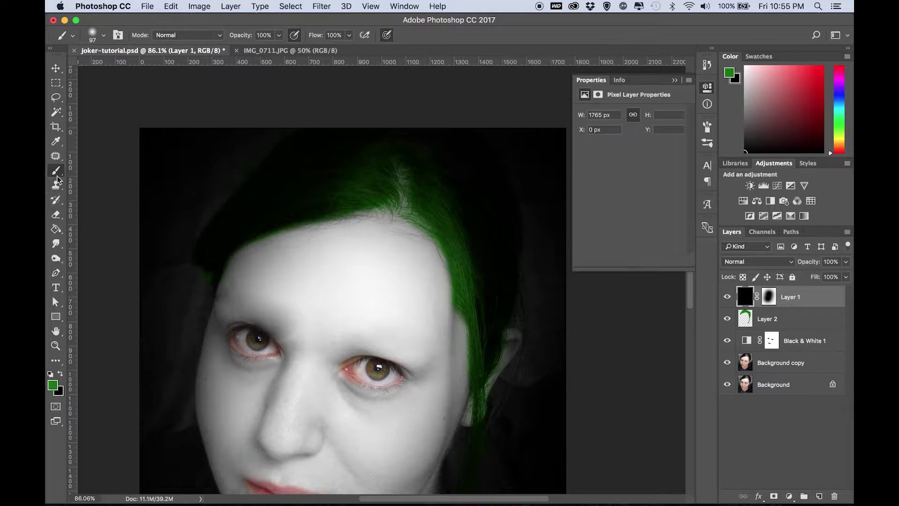
{"action": "left_click", "coordinate": [61, 374]}
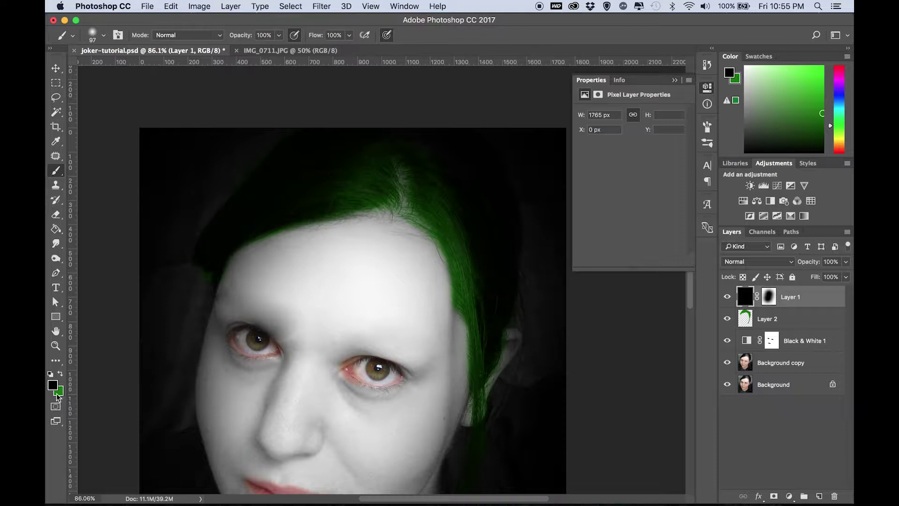
{"action": "left_click", "coordinate": [50, 374]}
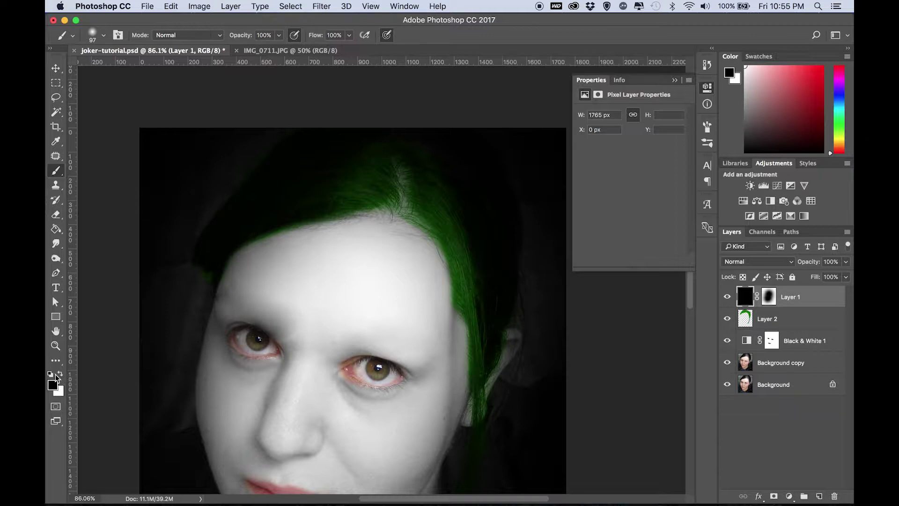
{"action": "left_click", "coordinate": [60, 374]}
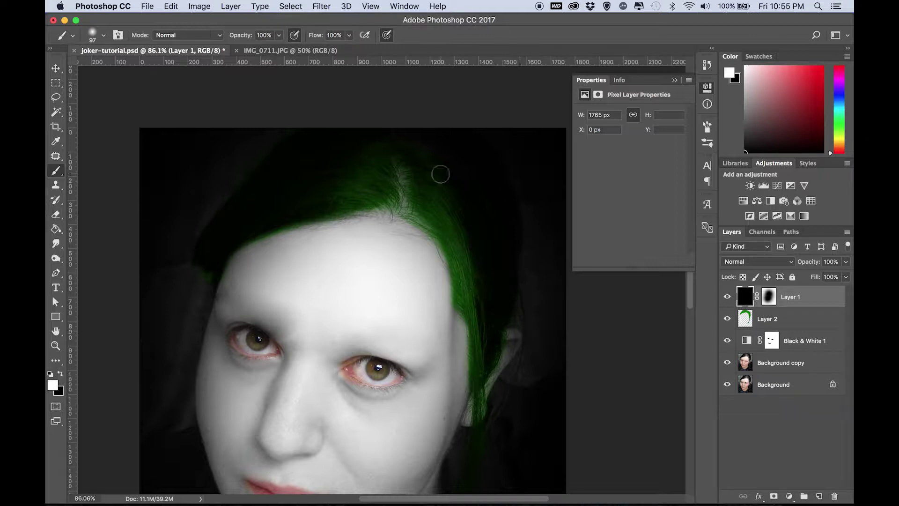
- Darken the photo's side and bottom edges by painting white on Layer 1's mask with a 1000 px brush
{"action": "left_click", "coordinate": [104, 36]}
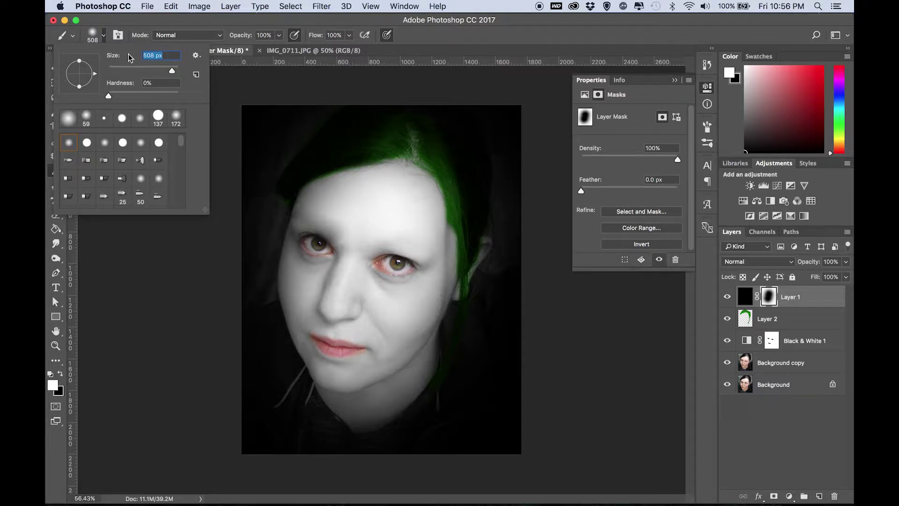
{"action": "left_click_drag", "start_coordinate": [173, 71], "coordinate": [175, 72]}
{"action": "type", "text": "1000"}
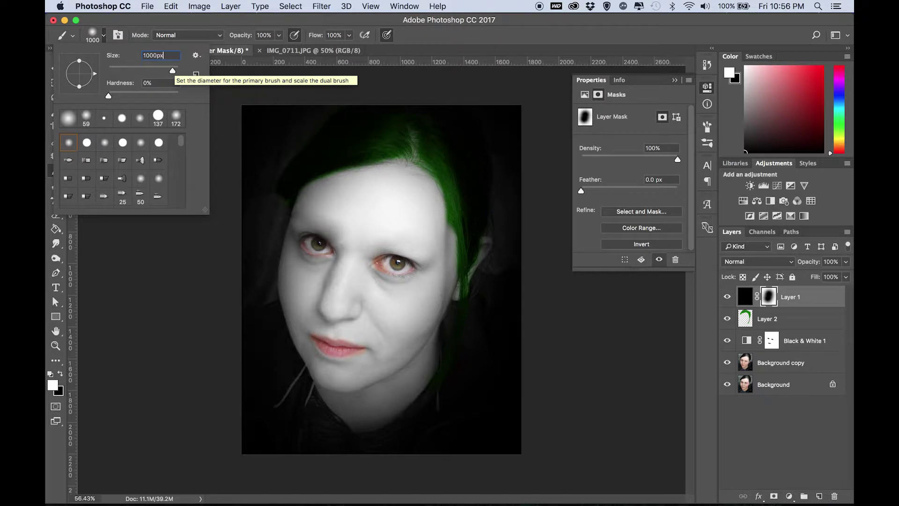
{"action": "key", "text": "Return"}
{"action": "mouse_move", "coordinate": [543, 209]}
{"action": "left_mouse_down"}
{"action": "mouse_move", "coordinate": [560, 285]}
{"action": "mouse_move", "coordinate": [532, 345]}
{"action": "left_mouse_up"}
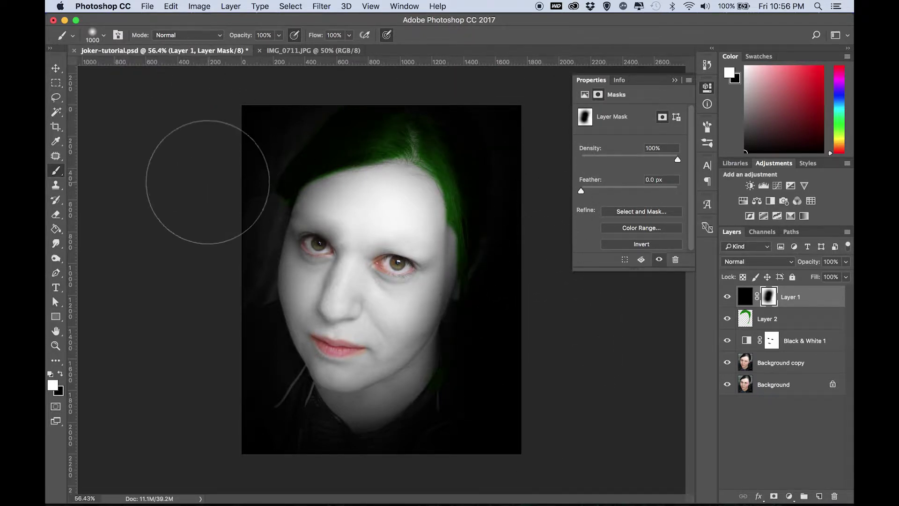
{"action": "left_click_drag", "start_coordinate": [208, 182], "coordinate": [201, 390]}
{"action": "mouse_move", "coordinate": [325, 487]}
{"action": "left_mouse_down"}
{"action": "mouse_move", "coordinate": [364, 475]}
{"action": "mouse_move", "coordinate": [450, 443]}
{"action": "mouse_move", "coordinate": [508, 465]}
{"action": "left_mouse_up"}
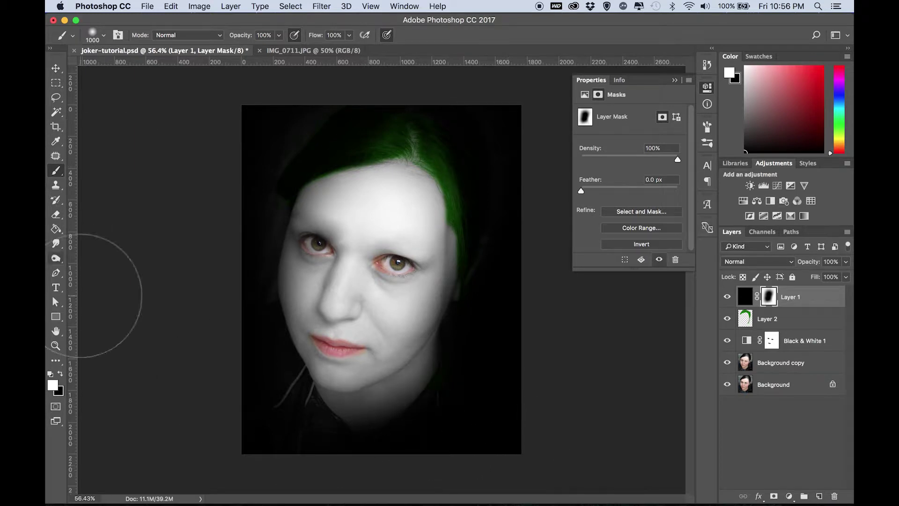
- Reveal more green hair across the top of the head by painting black on Layer 1's mask with a 396 px brush
{"action": "left_click", "coordinate": [60, 373]}
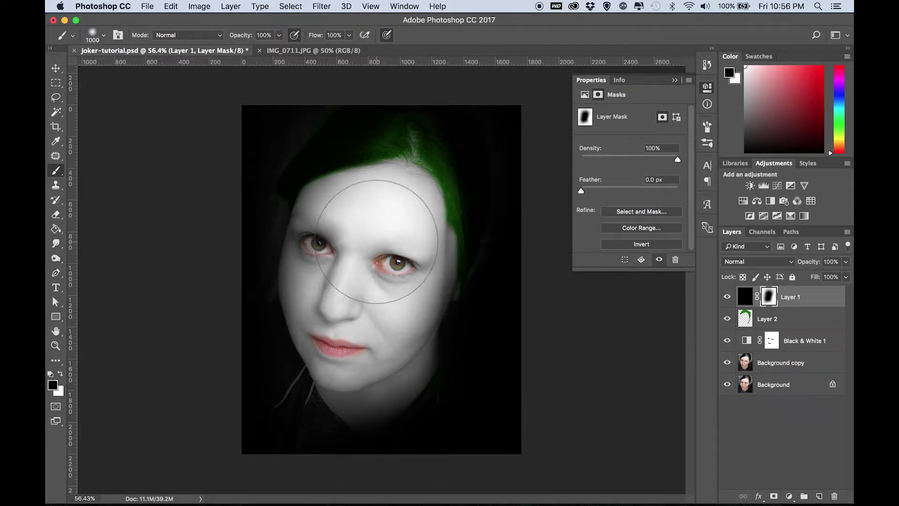
{"action": "left_click", "coordinate": [412, 94]}
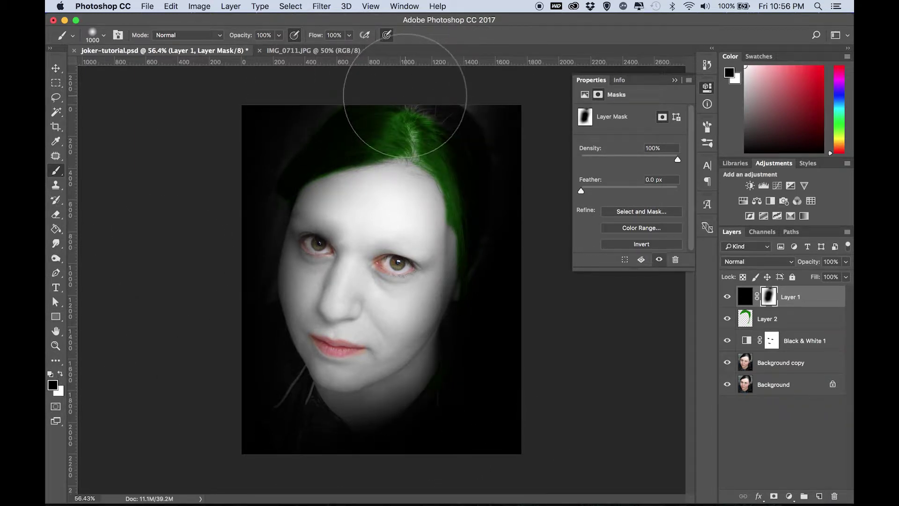
{"action": "key", "text": "super+z"}
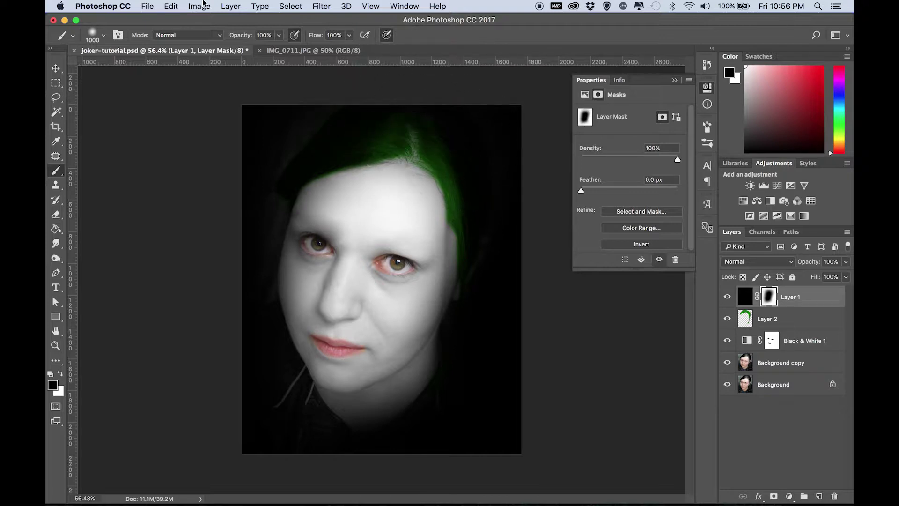
{"action": "left_click", "coordinate": [104, 35]}
{"action": "left_click_drag", "start_coordinate": [161, 70], "coordinate": [154, 71]}
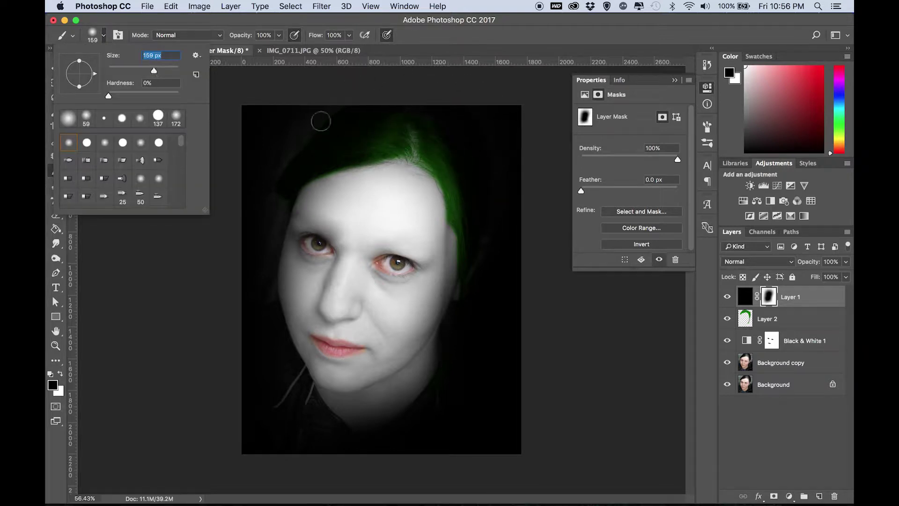
{"action": "type", "text": "396"}
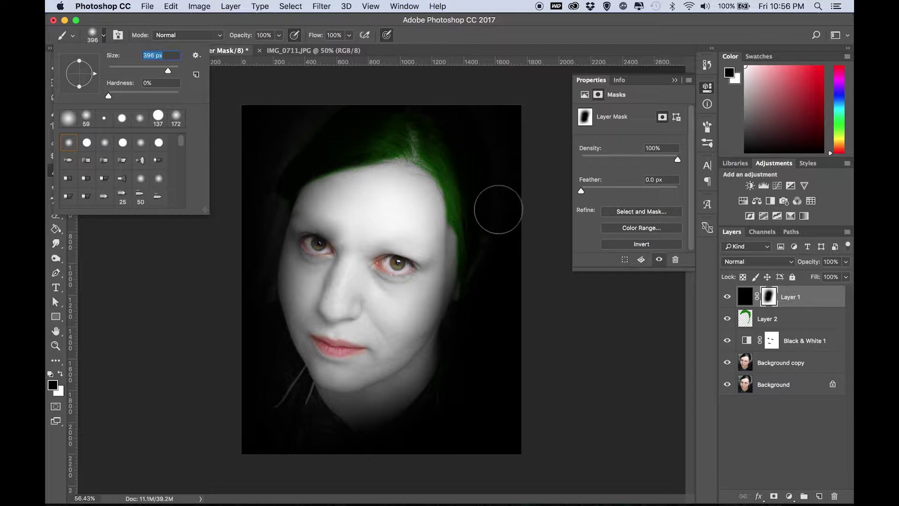
{"action": "mouse_move", "coordinate": [468, 216]}
{"action": "left_mouse_down"}
{"action": "mouse_move", "coordinate": [446, 157]}
{"action": "mouse_move", "coordinate": [467, 202]}
{"action": "left_mouse_up"}
{"action": "key", "text": "super+z"}
{"action": "mouse_move", "coordinate": [429, 136]}
{"action": "left_mouse_down"}
{"action": "mouse_move", "coordinate": [453, 154]}
{"action": "mouse_move", "coordinate": [465, 187]}
{"action": "left_mouse_up"}
{"action": "mouse_move", "coordinate": [391, 133]}
{"action": "left_mouse_down"}
{"action": "mouse_move", "coordinate": [351, 133]}
{"action": "mouse_move", "coordinate": [324, 157]}
{"action": "left_mouse_up"}
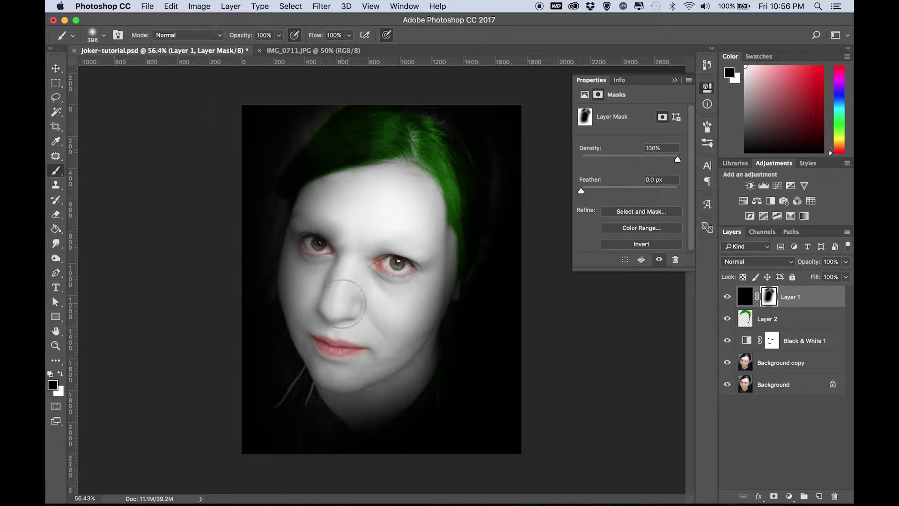
- Paint white on Layer 1's mask around the outside of the hair to darken the background there
{"action": "scroll", "coordinate": [349, 308], "scroll_direction": "up", "scroll_amount": 5}
{"action": "scroll", "coordinate": [351, 245], "scroll_direction": "up", "scroll_amount": 5}
{"action": "left_click", "coordinate": [60, 374]}
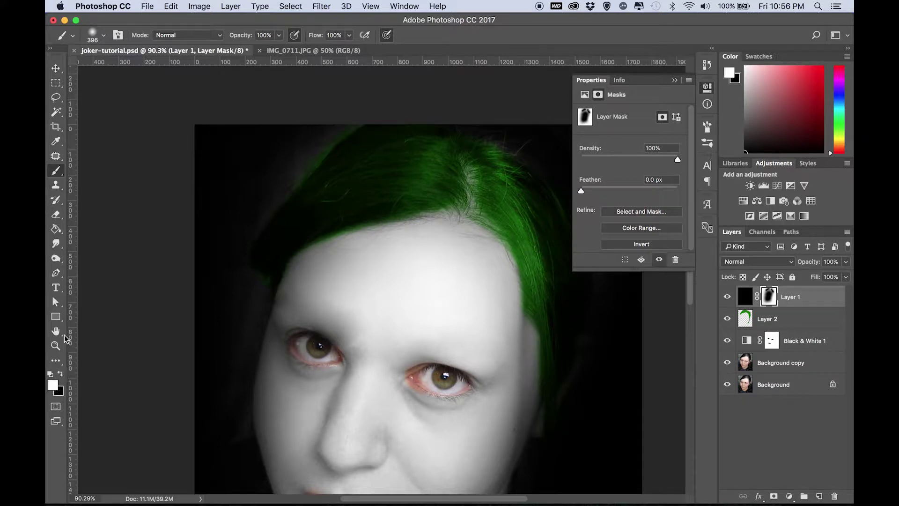
{"action": "scroll", "coordinate": [221, 191], "scroll_direction": "up", "scroll_amount": 5}
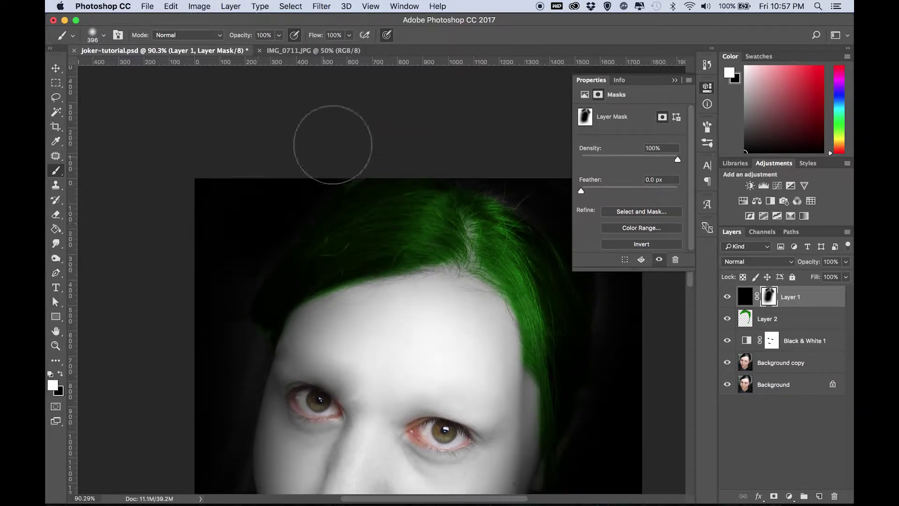
{"action": "scroll", "coordinate": [317, 145], "scroll_direction": "right", "scroll_amount": 10}
{"action": "scroll", "coordinate": [382, 154], "scroll_direction": "down", "scroll_amount": 4}
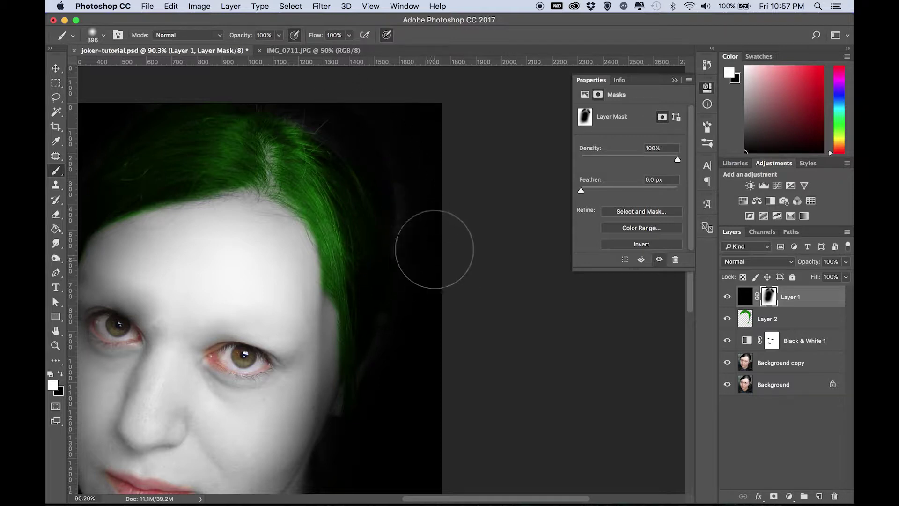
{"action": "scroll", "coordinate": [431, 211], "scroll_direction": "down", "scroll_amount": 13}
{"action": "scroll", "coordinate": [444, 236], "scroll_direction": "left", "scroll_amount": 4}
{"action": "scroll", "coordinate": [444, 237], "scroll_direction": "up", "scroll_amount": 13}
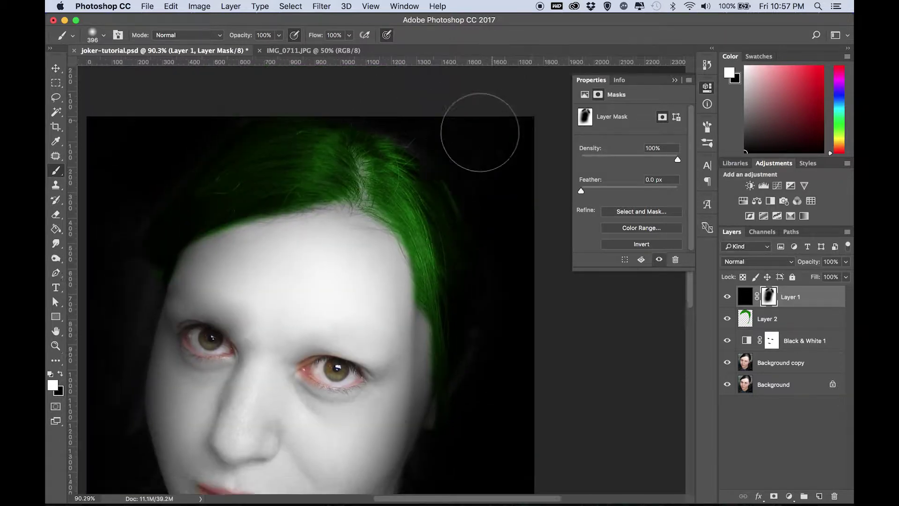
{"action": "scroll", "coordinate": [484, 129], "scroll_direction": "down", "scroll_amount": 3}
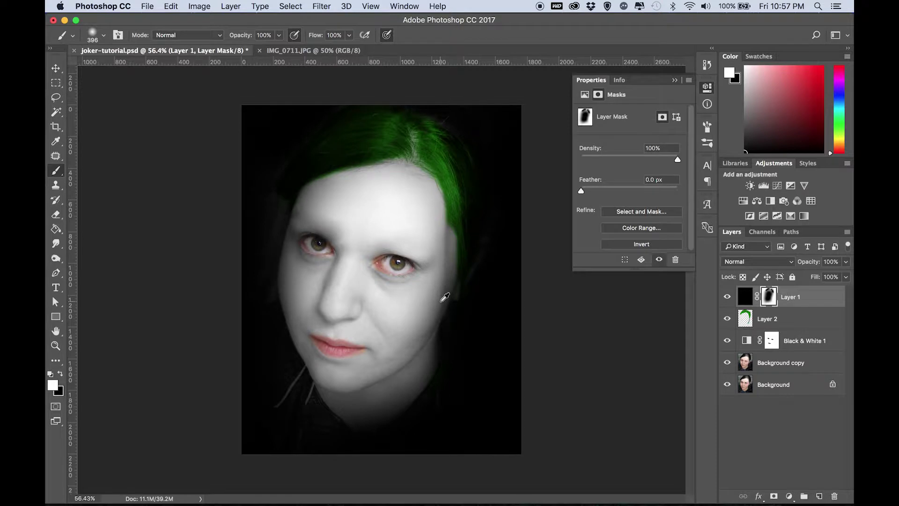
- Activate the Patch Tool and duplicate the Background copy layer
{"action": "scroll", "coordinate": [440, 299], "scroll_direction": "up", "scroll_amount": 4}
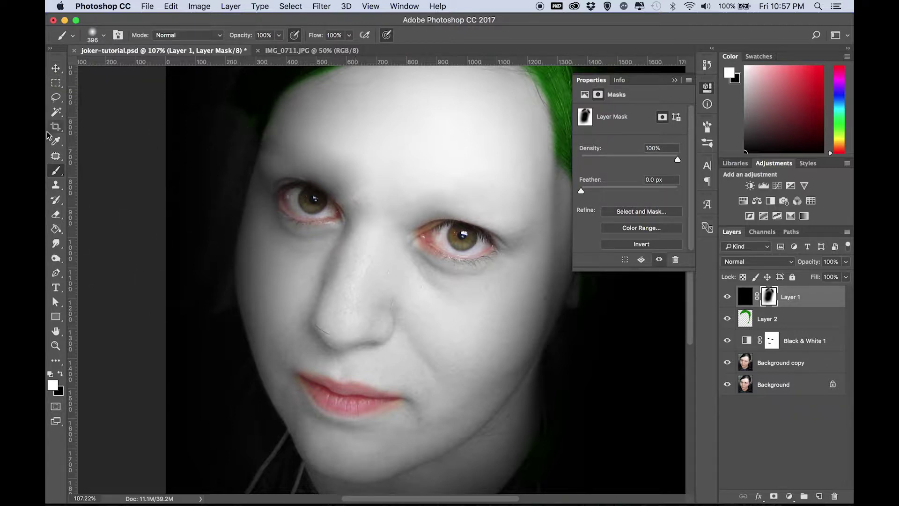
{"action": "left_click", "coordinate": [56, 156]}
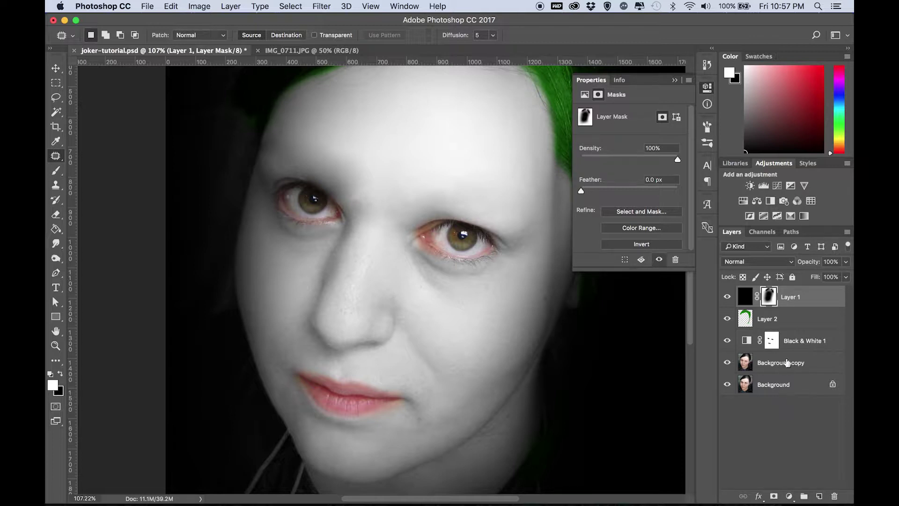
{"action": "left_click", "coordinate": [786, 364]}
{"action": "key", "text": "super+j"}
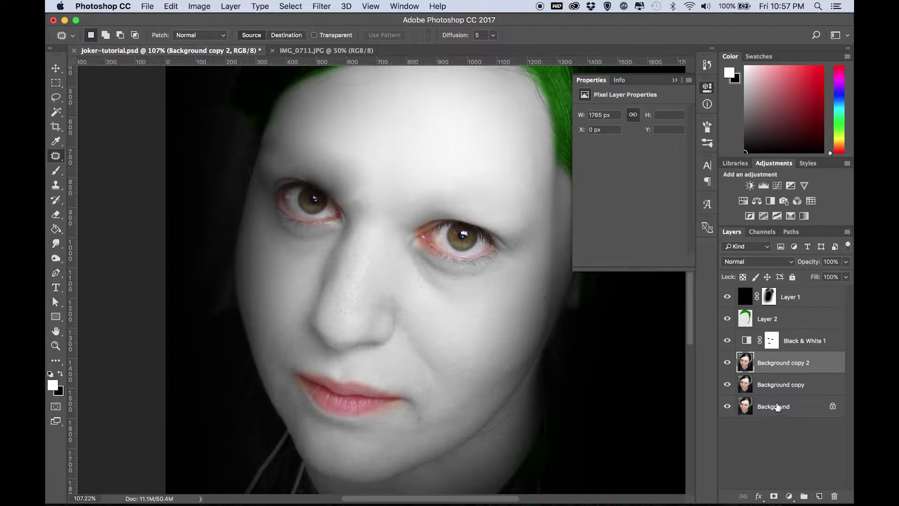
- Rename the Background copy layer as Eyebrow Adjustments and its duplicate as Wrinkles
{"action": "left_click", "coordinate": [785, 387]}
{"action": "double_click", "coordinate": [784, 385]}
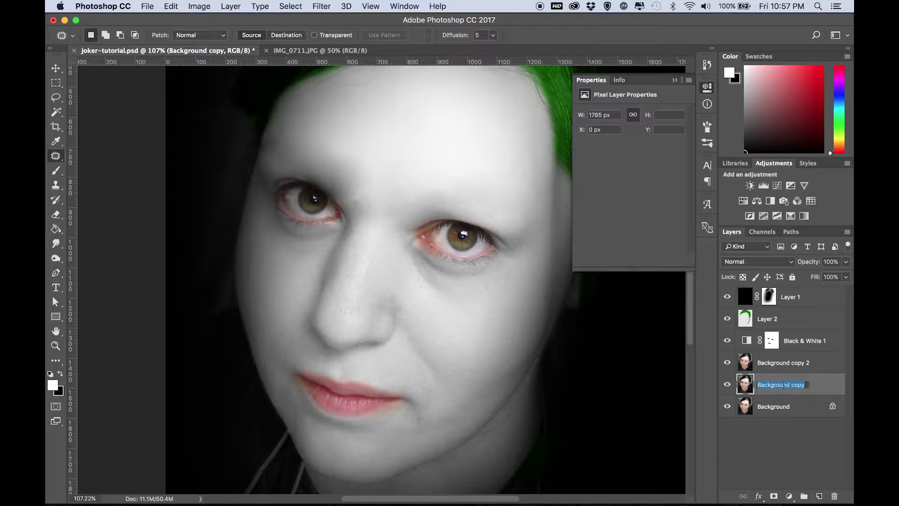
{"action": "type", "text": "Eyebrow Adjustments"}
{"action": "key", "text": "Return"}
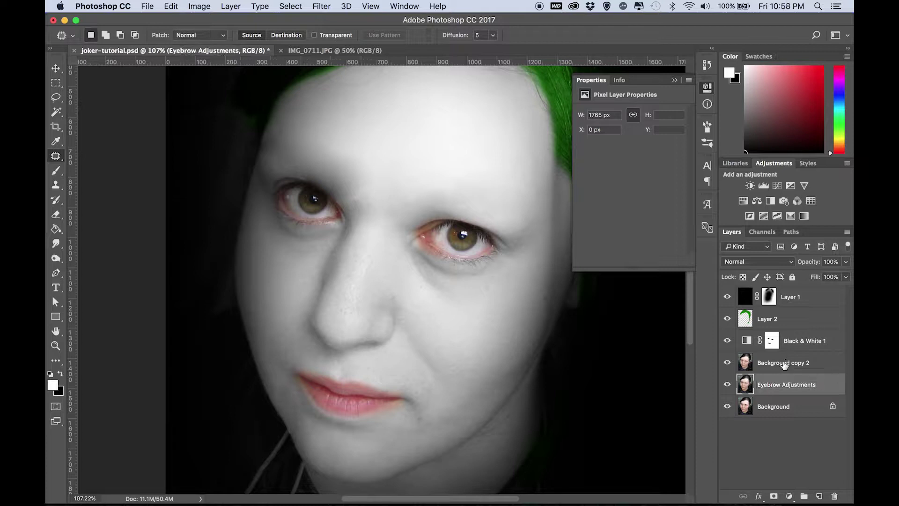
{"action": "double_click", "coordinate": [785, 363]}
{"action": "type", "text": "Wrinkles"}
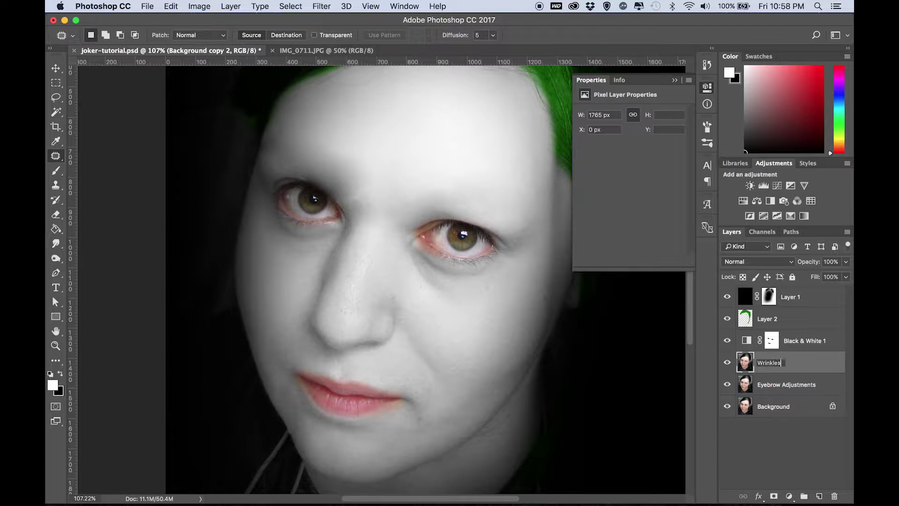
{"action": "key", "text": "Return"}
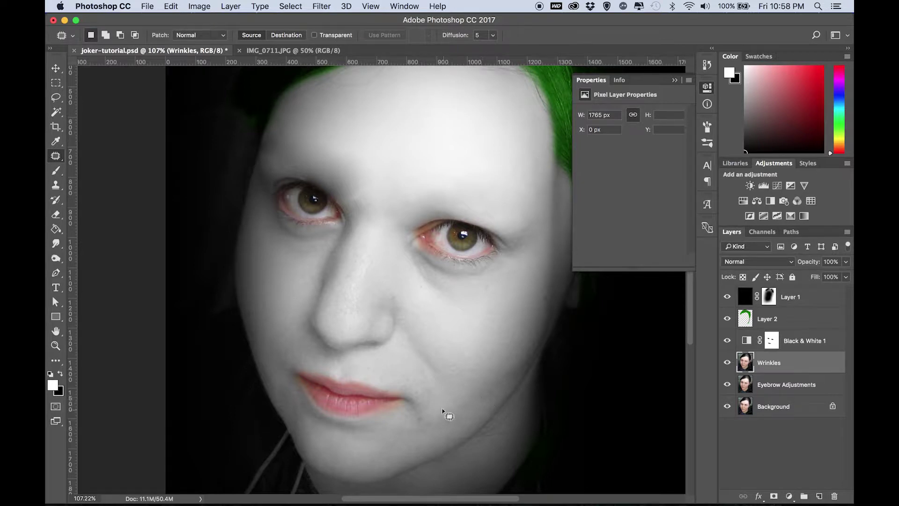
- Patch the crease between the nose and cheek on the Wrinkles layer with smooth cheek skin and clear the selection
{"action": "mouse_move", "coordinate": [431, 390]}
{"action": "left_mouse_down"}
{"action": "mouse_move", "coordinate": [396, 332]}
{"action": "mouse_move", "coordinate": [407, 308]}
{"action": "mouse_move", "coordinate": [452, 371]}
{"action": "mouse_move", "coordinate": [454, 393]}
{"action": "mouse_move", "coordinate": [447, 408]}
{"action": "mouse_move", "coordinate": [438, 407]}
{"action": "mouse_move", "coordinate": [428, 383]}
{"action": "mouse_move", "coordinate": [454, 353]}
{"action": "left_mouse_up"}
{"action": "key", "text": "super+d"}
{"action": "mouse_move", "coordinate": [477, 368]}
{"action": "left_mouse_down"}
{"action": "mouse_move", "coordinate": [425, 322]}
{"action": "mouse_move", "coordinate": [414, 288]}
{"action": "mouse_move", "coordinate": [475, 324]}
{"action": "mouse_move", "coordinate": [488, 375]}
{"action": "left_mouse_up"}
{"action": "left_click_drag", "start_coordinate": [464, 345], "coordinate": [430, 372]}
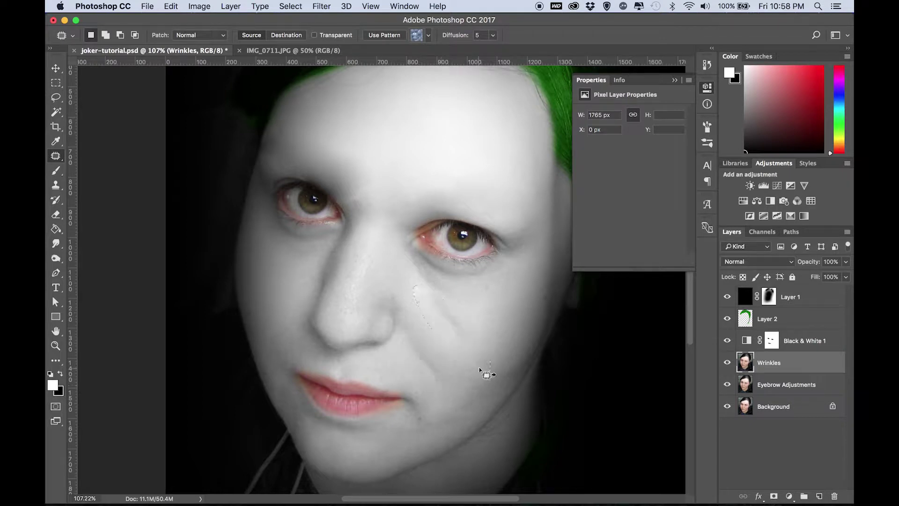
{"action": "left_click", "coordinate": [498, 344]}
{"action": "scroll", "coordinate": [482, 333], "scroll_direction": "up", "scroll_amount": 2}
{"action": "scroll", "coordinate": [482, 333], "scroll_direction": "left", "scroll_amount": 2}
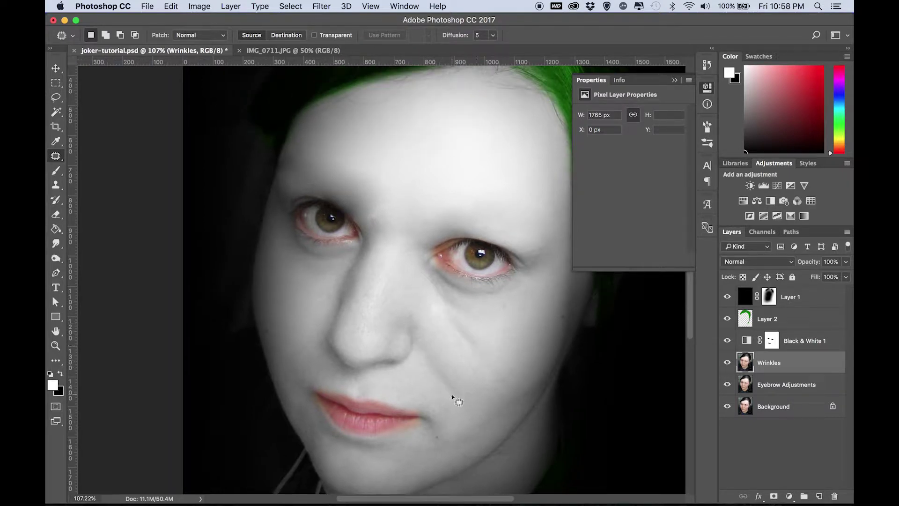
- Select the crease between the nose and the mouth corner, copy it to a new layer, and flip the copy horizontally
{"action": "mouse_move", "coordinate": [451, 415]}
{"action": "left_mouse_down"}
{"action": "mouse_move", "coordinate": [462, 422]}
{"action": "mouse_move", "coordinate": [448, 408]}
{"action": "left_mouse_up"}
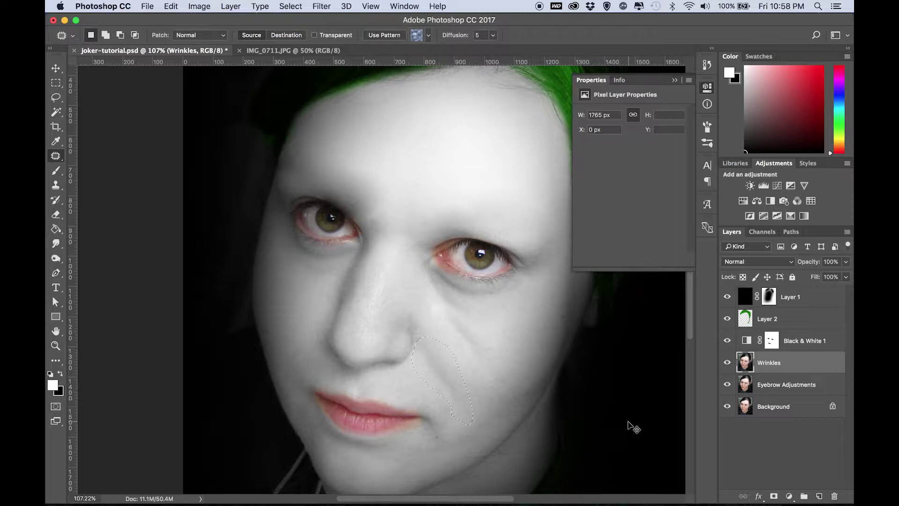
{"action": "key", "text": "super+j"}
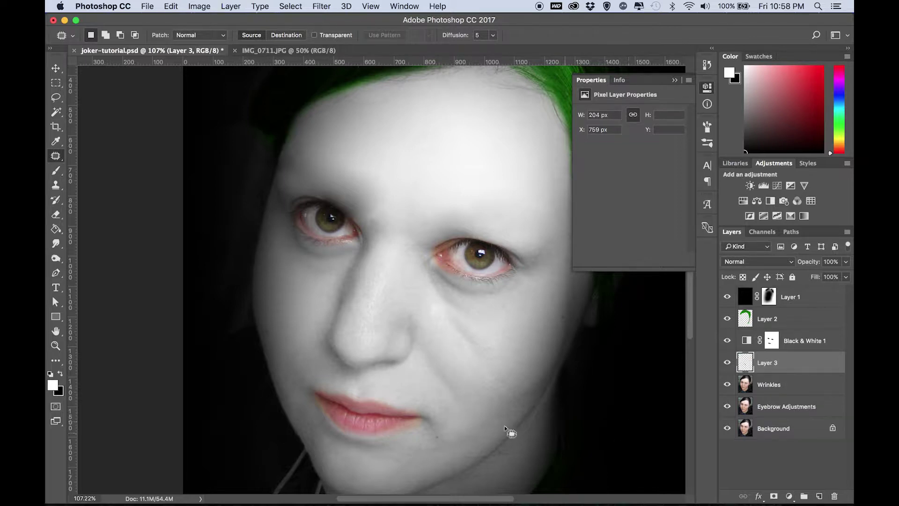
{"action": "left_click", "coordinate": [56, 67]}
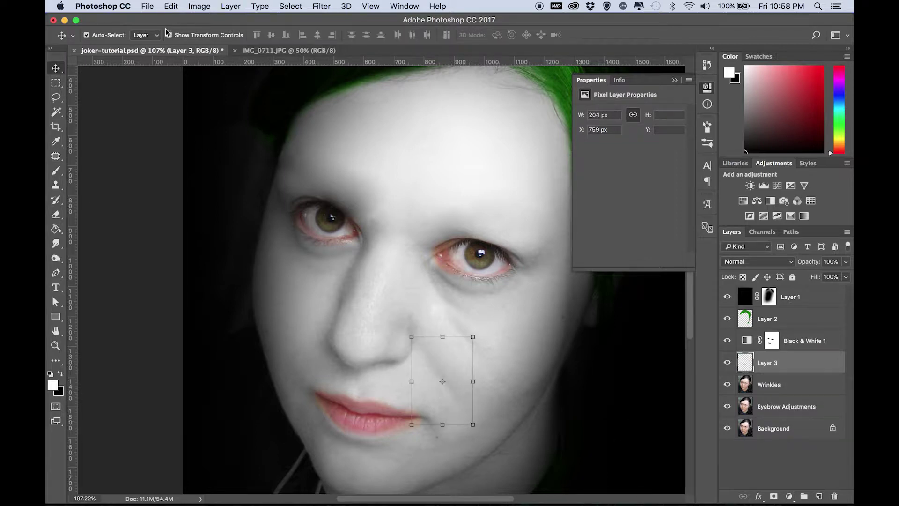
{"action": "left_click", "coordinate": [171, 6]}
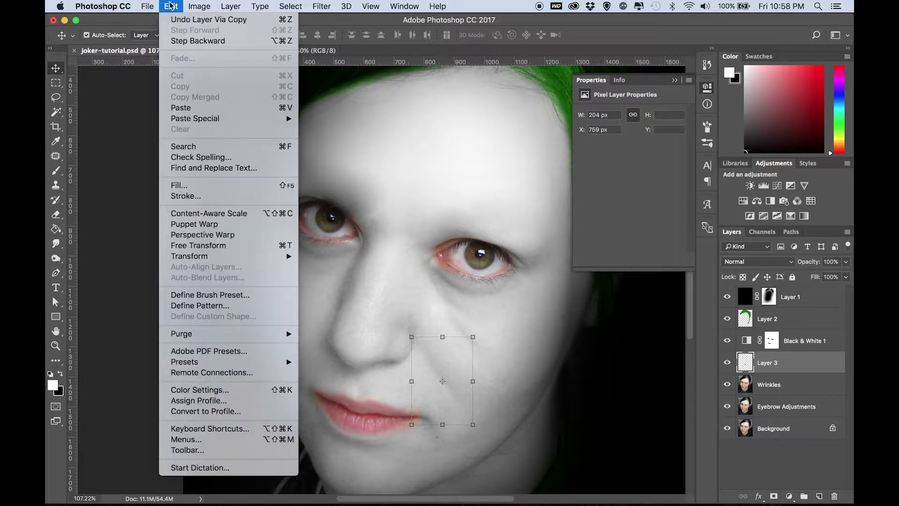
{"action": "mouse_move", "coordinate": [211, 261]}
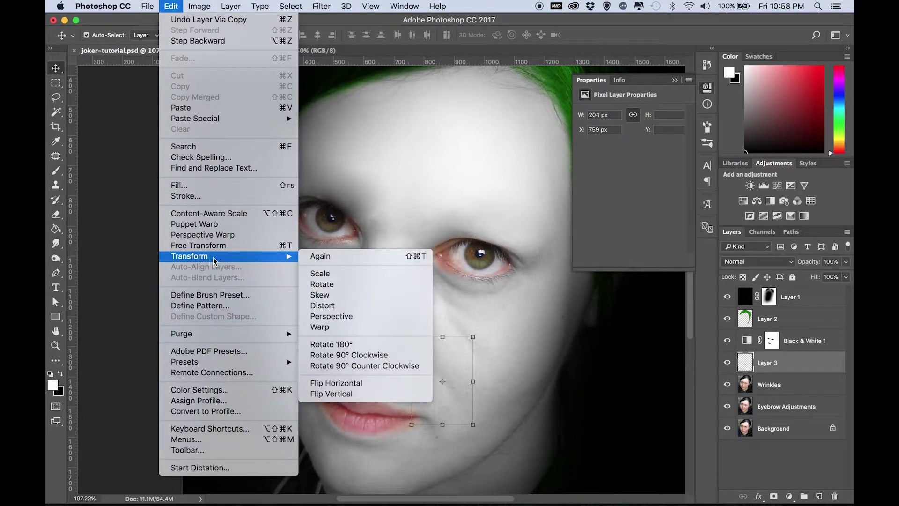
{"action": "left_click", "coordinate": [347, 383]}
- Lock the Black & White 1 layer and move the flipped crease copy onto the opposite cheek beside the nose
{"action": "left_click_drag", "start_coordinate": [457, 368], "coordinate": [459, 405]}
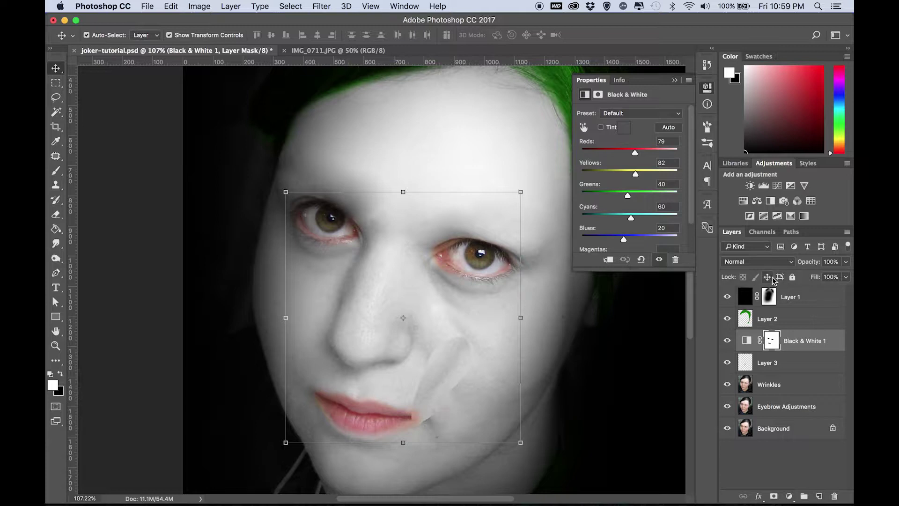
{"action": "left_click", "coordinate": [793, 277]}
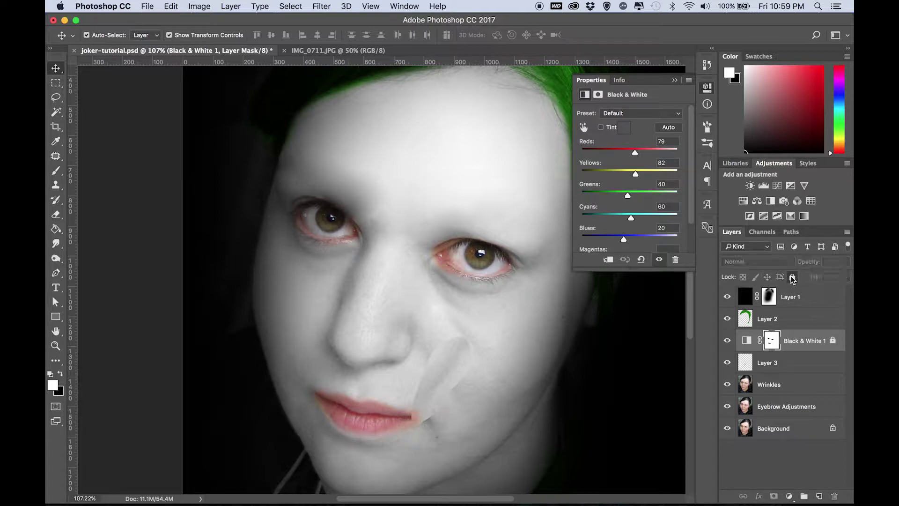
{"action": "left_click", "coordinate": [451, 410]}
{"action": "left_click_drag", "start_coordinate": [462, 365], "coordinate": [328, 301]}
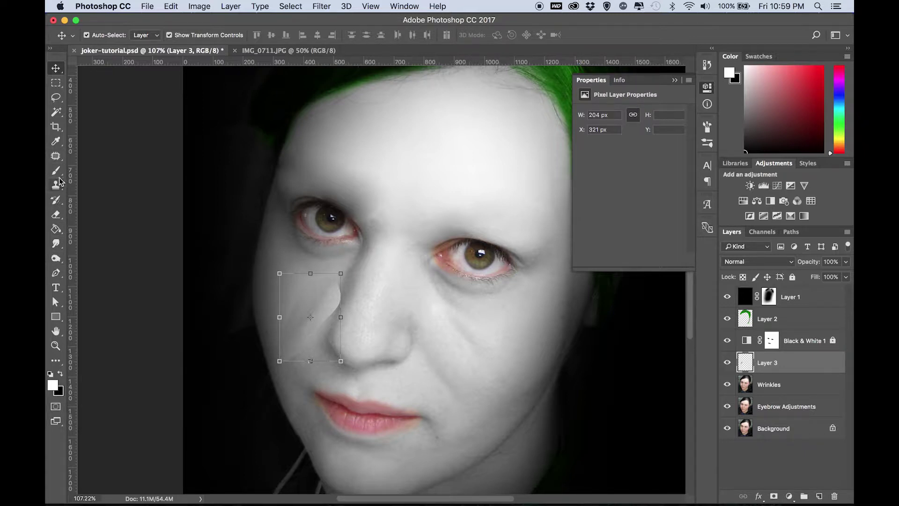
- Erase the hard edges of the crease copy on Layer 3 with a 188 px Eraser at 0% hardness
{"action": "left_click", "coordinate": [58, 216]}
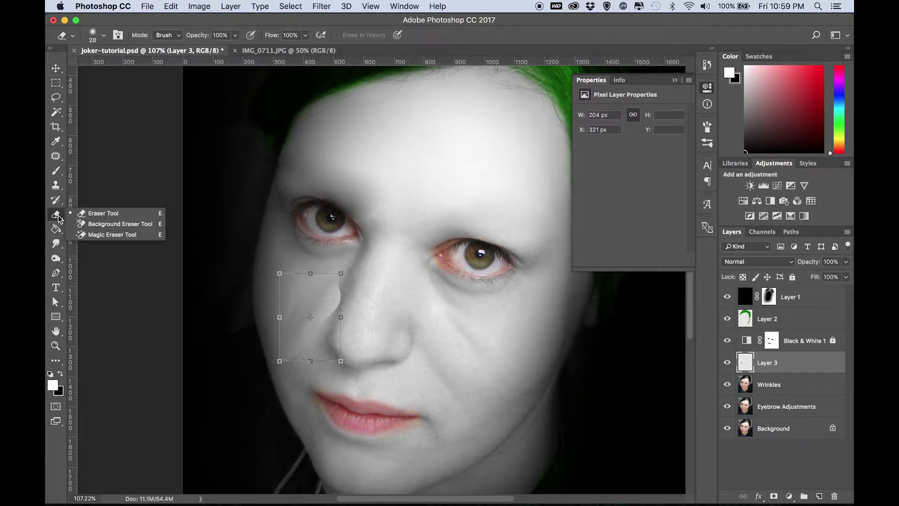
{"action": "left_click", "coordinate": [90, 213]}
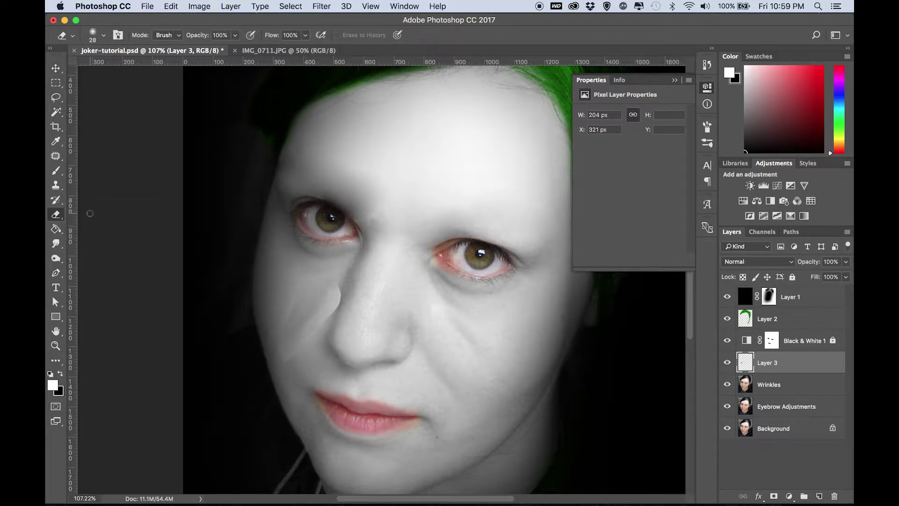
{"action": "left_click", "coordinate": [104, 36]}
{"action": "left_click", "coordinate": [148, 71]}
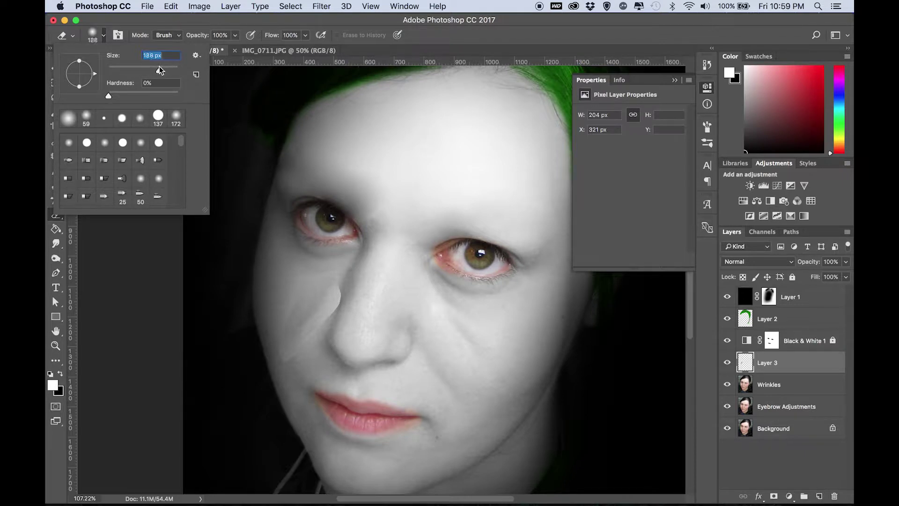
{"action": "mouse_move", "coordinate": [361, 280]}
{"action": "left_mouse_down"}
{"action": "mouse_move", "coordinate": [357, 317]}
{"action": "mouse_move", "coordinate": [357, 289]}
{"action": "mouse_move", "coordinate": [261, 339]}
{"action": "left_mouse_up"}
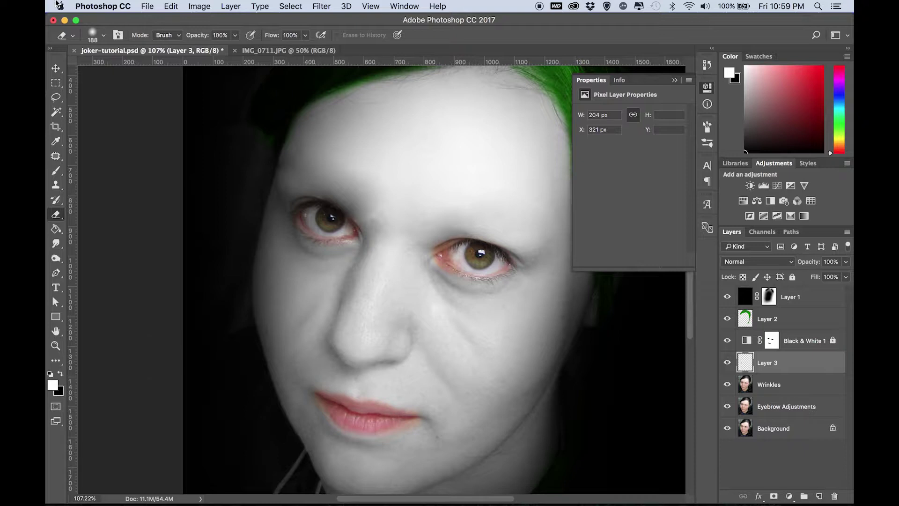
- Nudge the crease copy on Layer 3 down and outward on the cheek, away from the nose
{"action": "key", "text": "v"}
{"action": "key", "text": "shift+Down"}
{"action": "key", "text": "shift+Left"}
{"action": "key", "text": "shift+Left"}
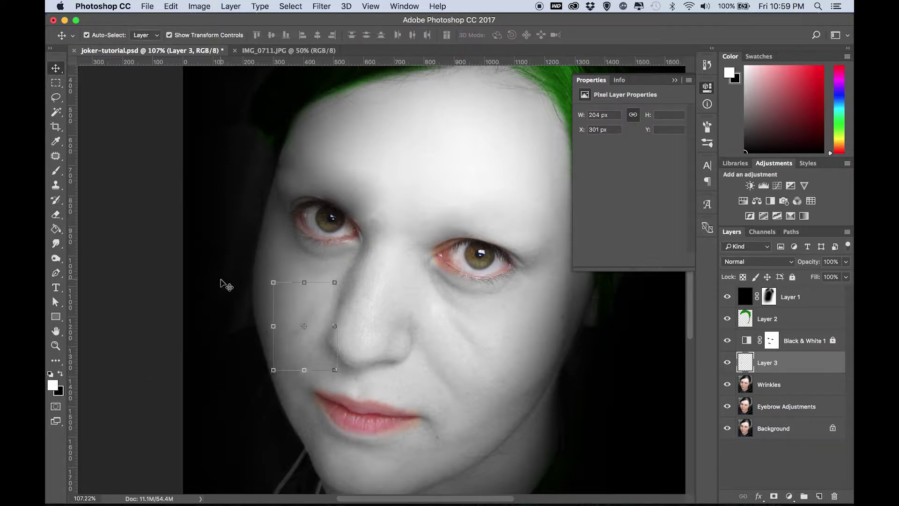
{"action": "key", "text": "shift+Down"}
{"action": "key", "text": "shift+Left"}
{"action": "key", "text": "shift+Right"}
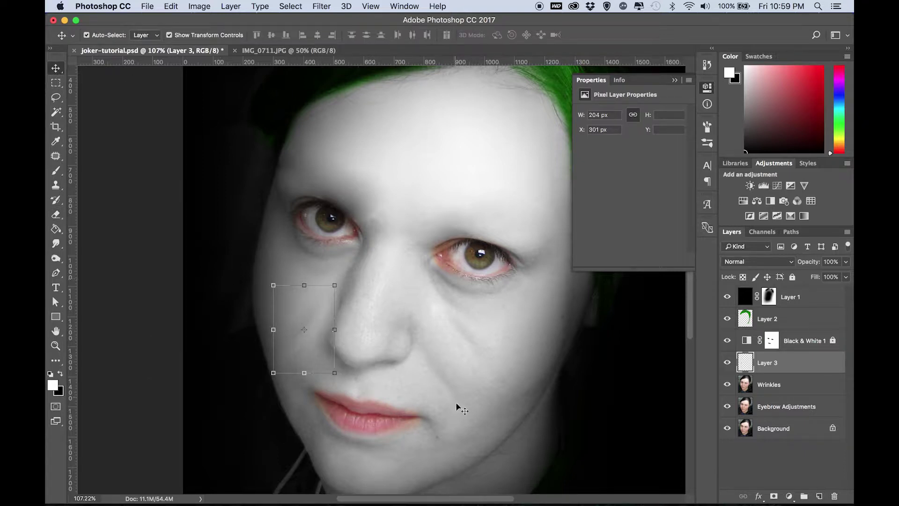
- Merge Layer 3 with the Wrinkles layer into a single layer
{"action": "left_click", "coordinate": [799, 385], "text": "shift"}
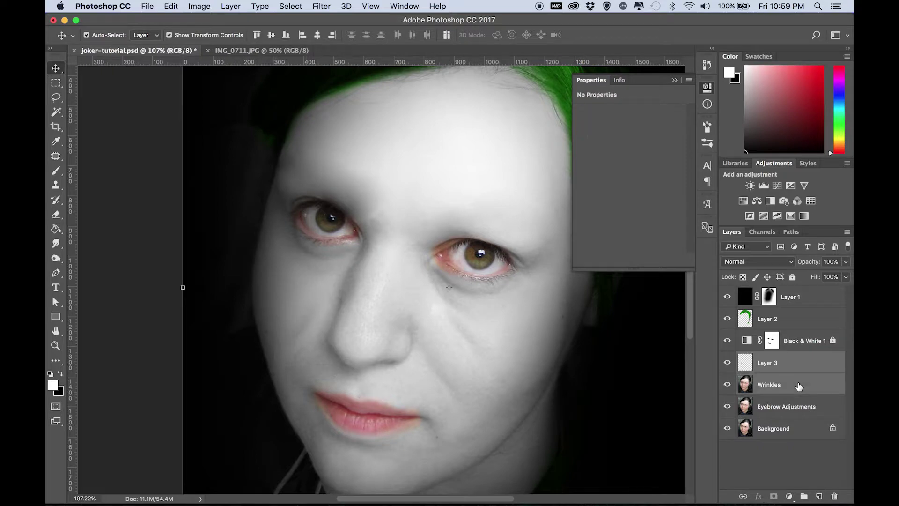
{"action": "right_click", "coordinate": [799, 385]}
{"action": "left_click", "coordinate": [828, 381]}
{"action": "left_click", "coordinate": [815, 363]}
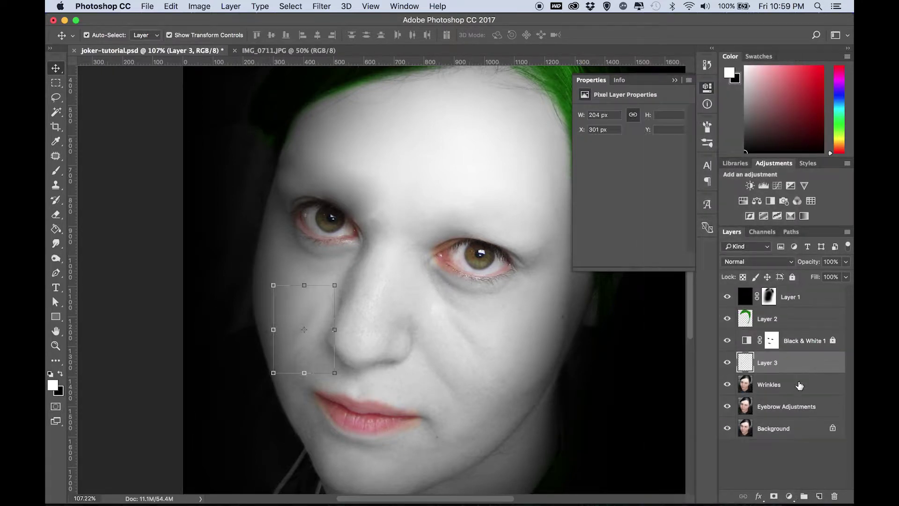
{"action": "left_click", "coordinate": [802, 385], "text": "shift"}
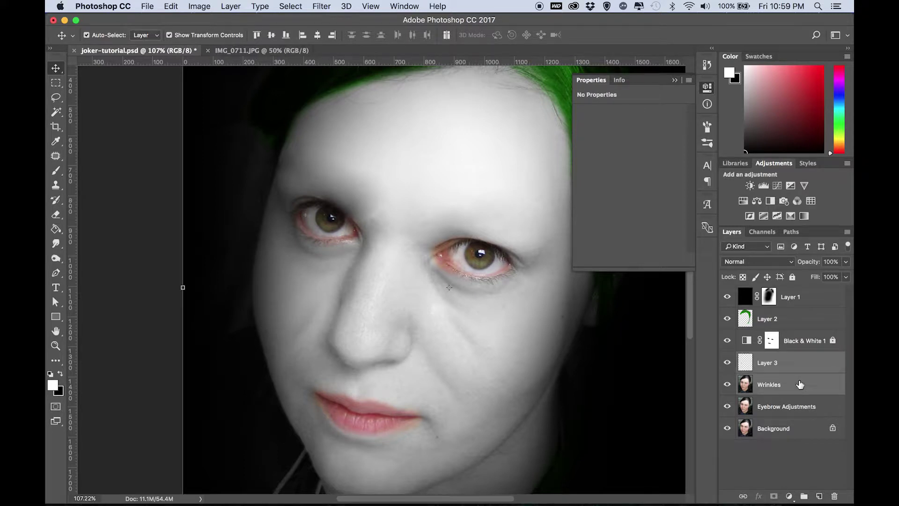
{"action": "right_click", "coordinate": [804, 380]}
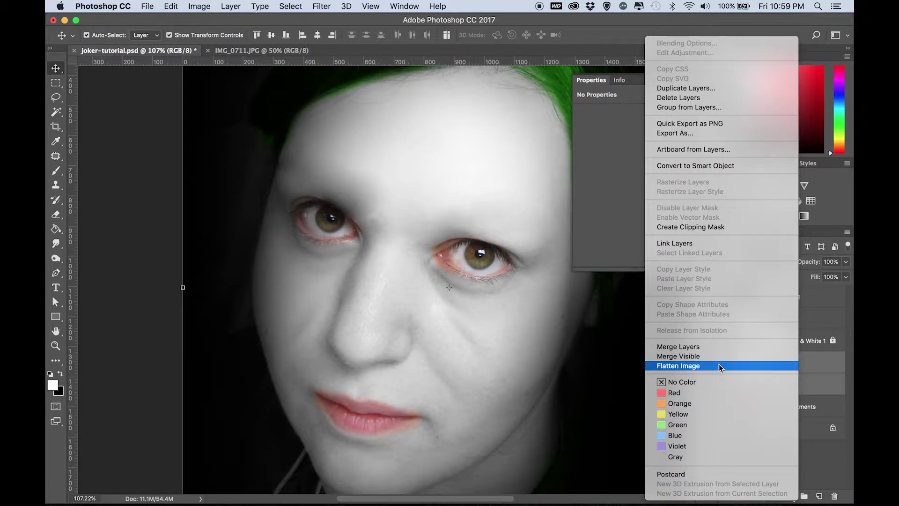
{"action": "left_click", "coordinate": [697, 347]}
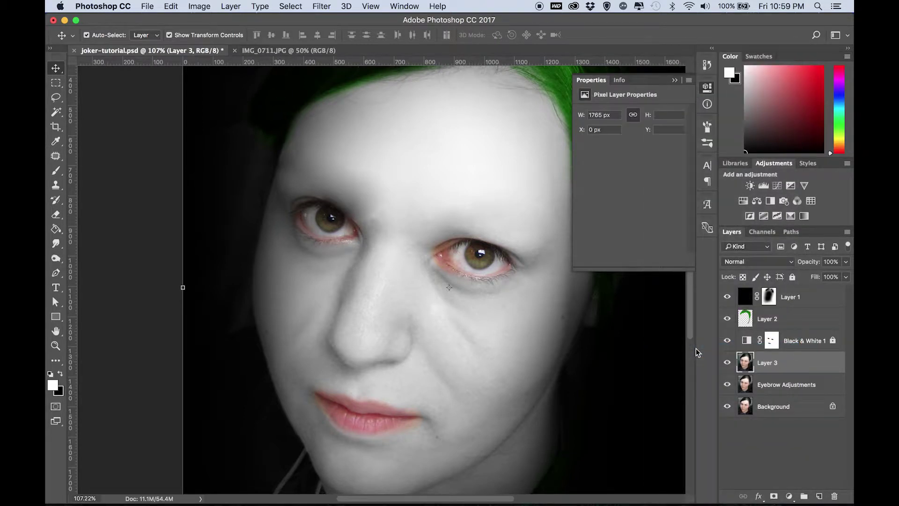
- Add wrinkles to the cheek below the eye on the image's left by patching it with the under-eye creases, and clear the selection
{"action": "scroll", "coordinate": [482, 364], "scroll_direction": "up", "scroll_amount": 3}
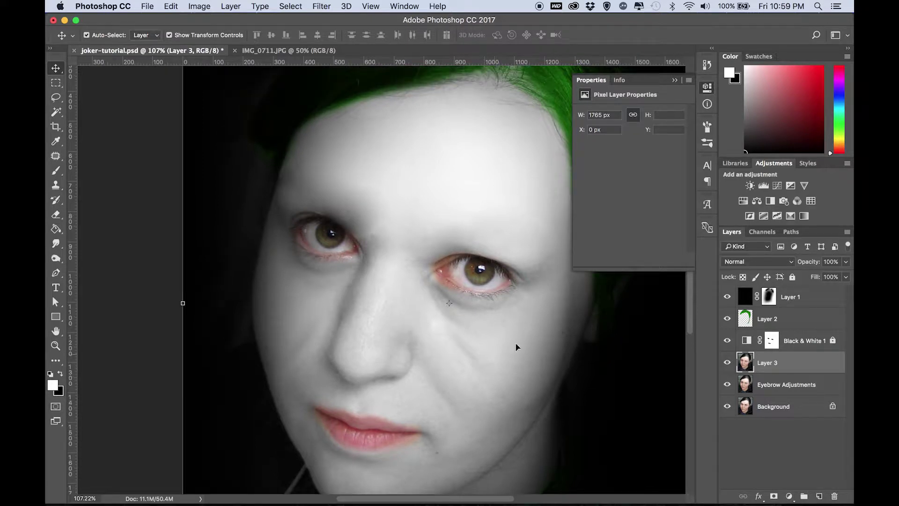
{"action": "left_click", "coordinate": [55, 156]}
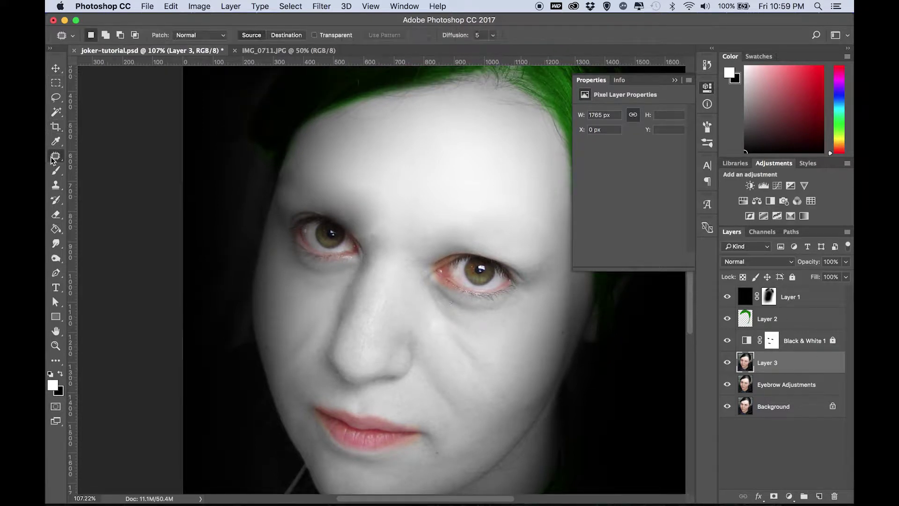
{"action": "scroll", "coordinate": [310, 269], "scroll_direction": "up", "scroll_amount": 6}
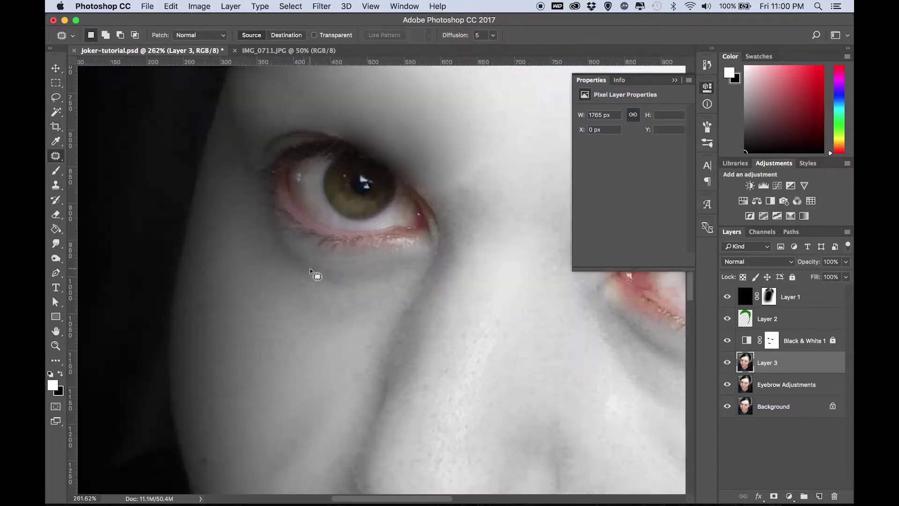
{"action": "scroll", "coordinate": [310, 269], "scroll_direction": "down", "scroll_amount": 5}
{"action": "mouse_move", "coordinate": [335, 288]}
{"action": "left_mouse_down"}
{"action": "mouse_move", "coordinate": [319, 302]}
{"action": "mouse_move", "coordinate": [300, 276]}
{"action": "left_mouse_up"}
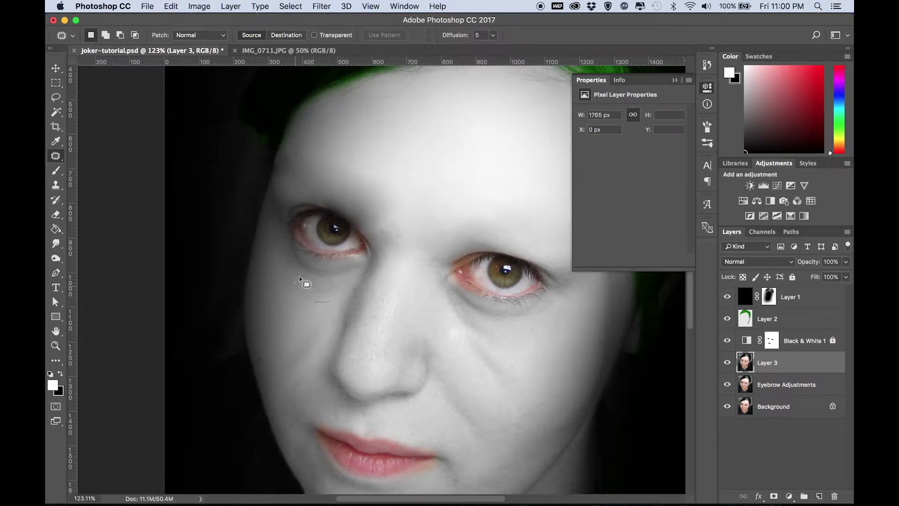
{"action": "left_click_drag", "start_coordinate": [346, 296], "coordinate": [347, 295]}
{"action": "left_click", "coordinate": [335, 329]}
{"action": "right_click", "coordinate": [61, 160]}
{"action": "left_click", "coordinate": [105, 178]}
{"action": "mouse_move", "coordinate": [278, 329]}
{"action": "left_mouse_down"}
{"action": "mouse_move", "coordinate": [266, 287]}
{"action": "mouse_move", "coordinate": [309, 300]}
{"action": "mouse_move", "coordinate": [306, 325]}
{"action": "mouse_move", "coordinate": [287, 329]}
{"action": "left_mouse_up"}
{"action": "left_click_drag", "start_coordinate": [318, 294], "coordinate": [325, 287]}
{"action": "key", "text": "ctrl+d"}
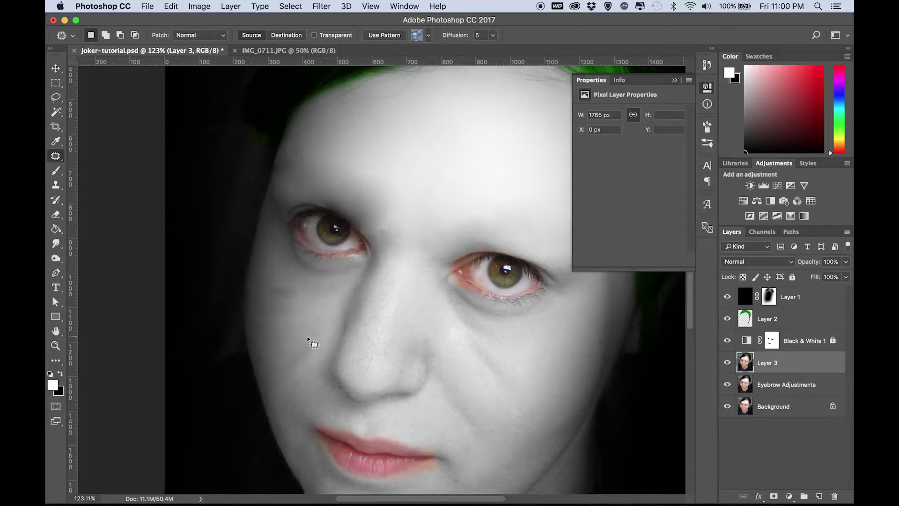
- Patch the skin below the outer corner of the other eye with crease texture to add wrinkles, and deselect
{"action": "scroll", "coordinate": [325, 308], "scroll_direction": "right", "scroll_amount": 5}
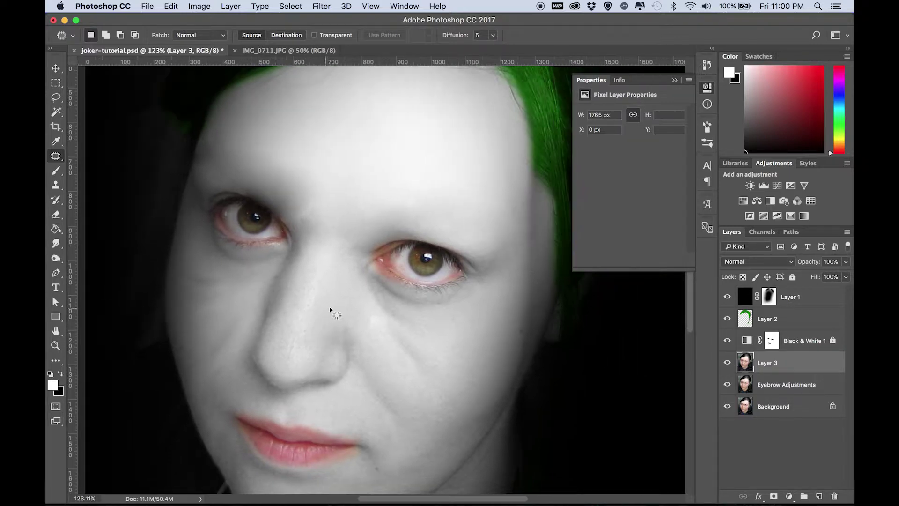
{"action": "mouse_move", "coordinate": [482, 337]}
{"action": "left_mouse_down"}
{"action": "mouse_move", "coordinate": [460, 347]}
{"action": "mouse_move", "coordinate": [470, 304]}
{"action": "mouse_move", "coordinate": [506, 308]}
{"action": "mouse_move", "coordinate": [489, 354]}
{"action": "mouse_move", "coordinate": [427, 326]}
{"action": "left_mouse_up"}
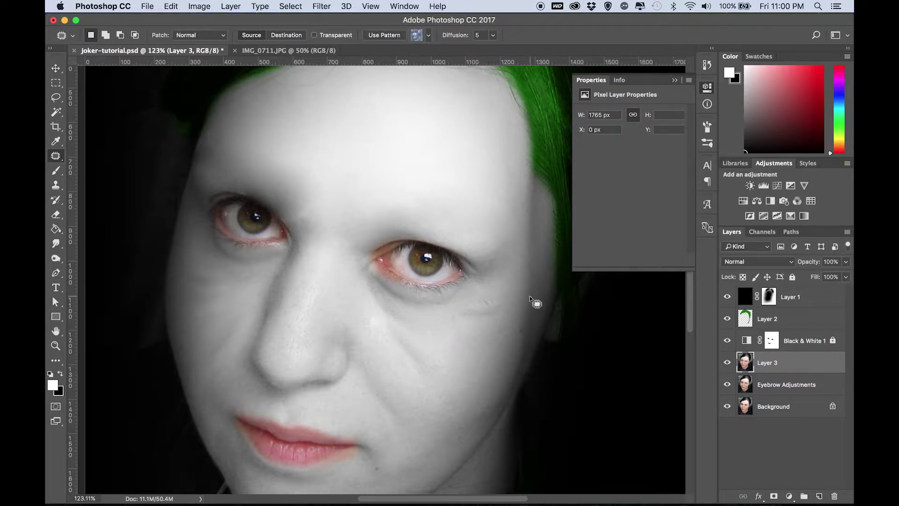
{"action": "key", "text": "ctrl+d"}
- Patch the forehead area above the nose with the under-eye crease texture to add frown lines, and deselect
{"action": "scroll", "coordinate": [423, 283], "scroll_direction": "down", "scroll_amount": 3}
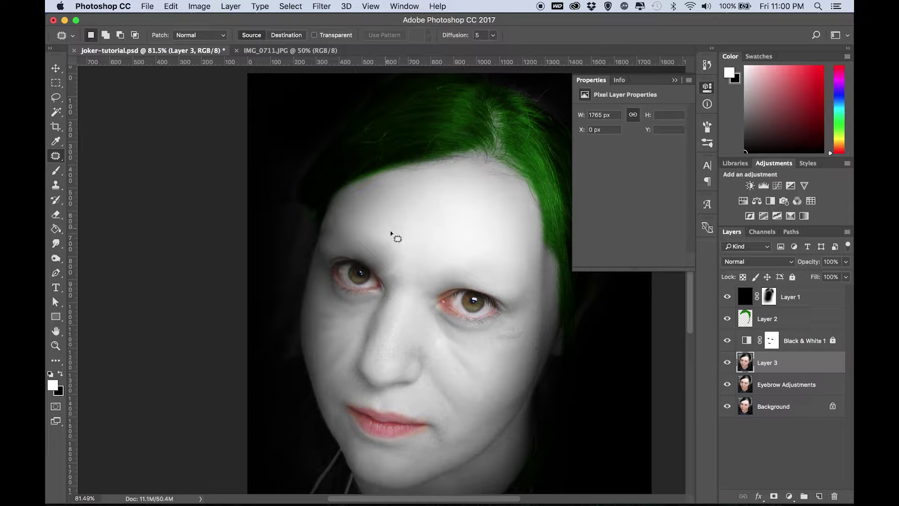
{"action": "mouse_move", "coordinate": [382, 228]}
{"action": "left_mouse_down"}
{"action": "mouse_move", "coordinate": [441, 233]}
{"action": "mouse_move", "coordinate": [451, 254]}
{"action": "mouse_move", "coordinate": [420, 268]}
{"action": "mouse_move", "coordinate": [377, 247]}
{"action": "mouse_move", "coordinate": [385, 227]}
{"action": "left_mouse_up"}
{"action": "mouse_move", "coordinate": [436, 255]}
{"action": "left_mouse_down"}
{"action": "mouse_move", "coordinate": [477, 360]}
{"action": "mouse_move", "coordinate": [477, 344]}
{"action": "left_mouse_up"}
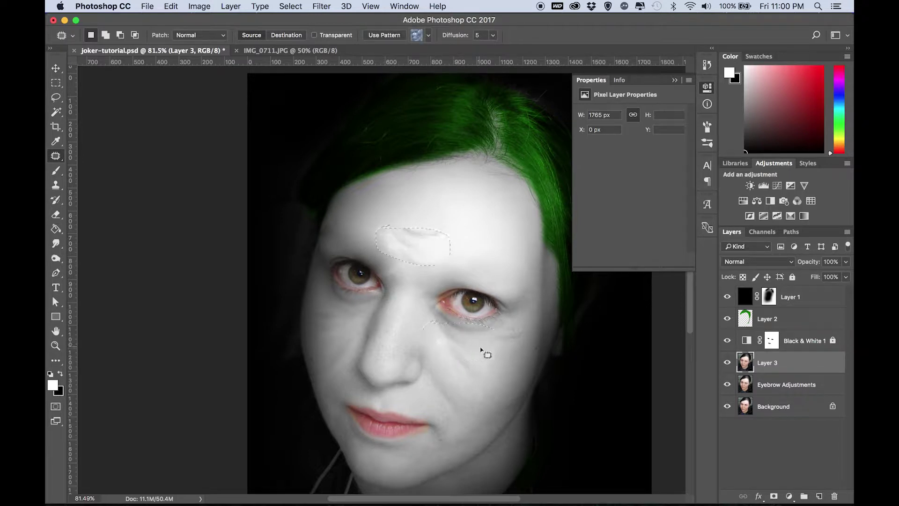
{"action": "key", "text": "ctrl+d"}
- Hide the Black & White 1 layer and patch the uneven skin on both sides of the forehead wrinkles with nearby forehead skin
{"action": "scroll", "coordinate": [351, 216], "scroll_direction": "down", "scroll_amount": 2}
{"action": "scroll", "coordinate": [350, 216], "scroll_direction": "up", "scroll_amount": 5}
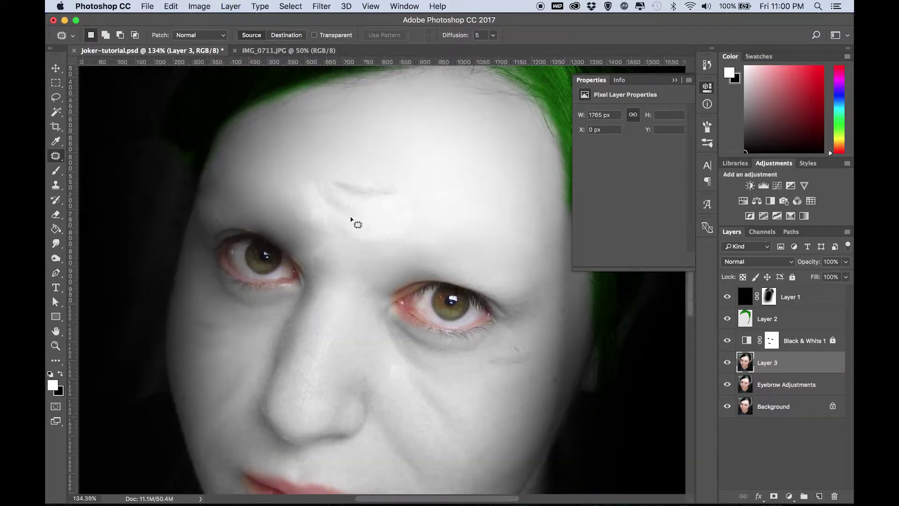
{"action": "left_click", "coordinate": [727, 340]}
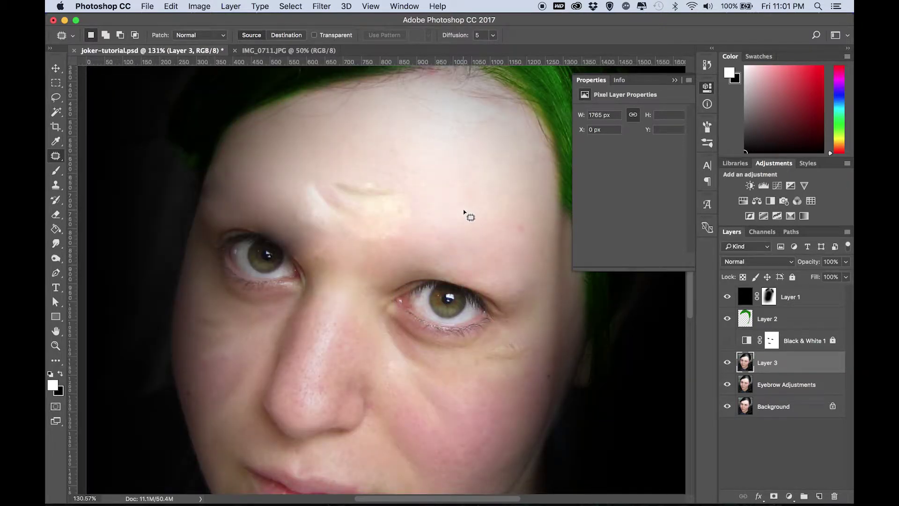
{"action": "mouse_move", "coordinate": [302, 229]}
{"action": "left_mouse_down"}
{"action": "mouse_move", "coordinate": [325, 231]}
{"action": "mouse_move", "coordinate": [323, 241]}
{"action": "left_mouse_up"}
{"action": "left_click_drag", "start_coordinate": [305, 205], "coordinate": [284, 175]}
{"action": "key", "text": "super+d"}
{"action": "mouse_move", "coordinate": [396, 199]}
{"action": "left_mouse_down"}
{"action": "mouse_move", "coordinate": [428, 242]}
{"action": "mouse_move", "coordinate": [398, 206]}
{"action": "left_mouse_up"}
{"action": "left_click_drag", "start_coordinate": [412, 210], "coordinate": [474, 209]}
{"action": "key", "text": "super+d"}
- Inspect the retouched face in colour and make the Black & White 1 layer visible again
{"action": "scroll", "coordinate": [475, 209], "scroll_direction": "down", "scroll_amount": 8}
{"action": "scroll", "coordinate": [394, 244], "scroll_direction": "up", "scroll_amount": 6}
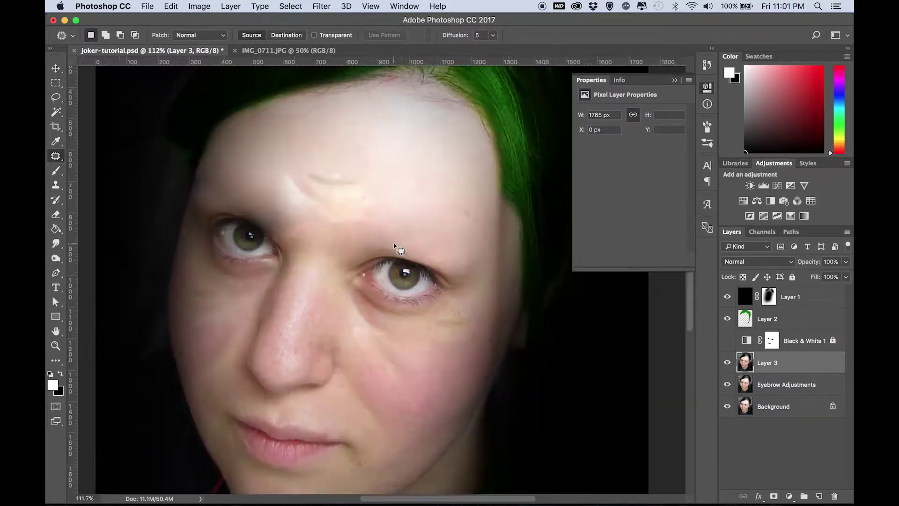
{"action": "scroll", "coordinate": [448, 253], "scroll_direction": "down", "scroll_amount": 2}
{"action": "scroll", "coordinate": [448, 252], "scroll_direction": "left", "scroll_amount": 3}
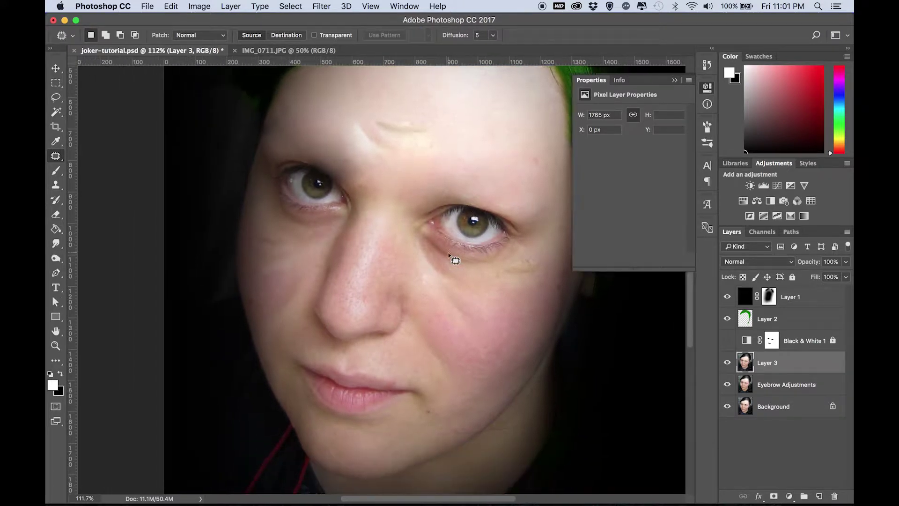
{"action": "scroll", "coordinate": [448, 253], "scroll_direction": "right", "scroll_amount": 2}
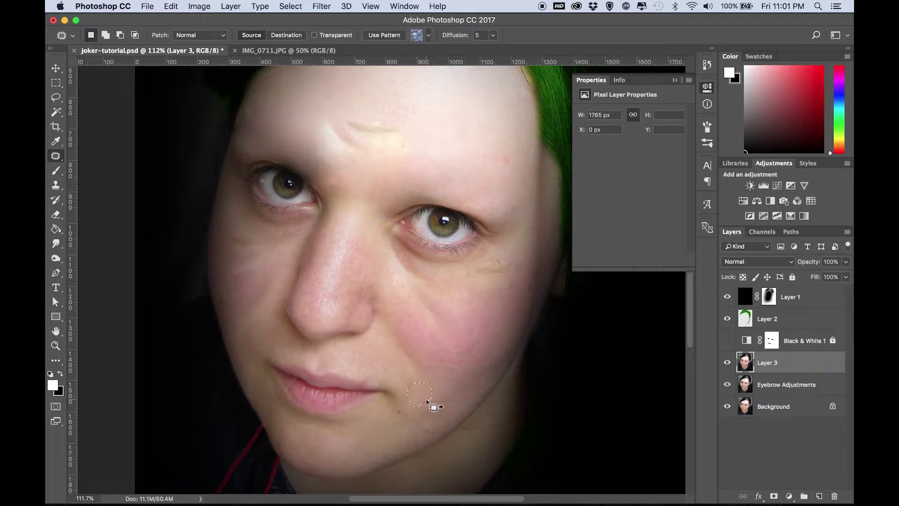
{"action": "scroll", "coordinate": [442, 364], "scroll_direction": "left", "scroll_amount": 1}
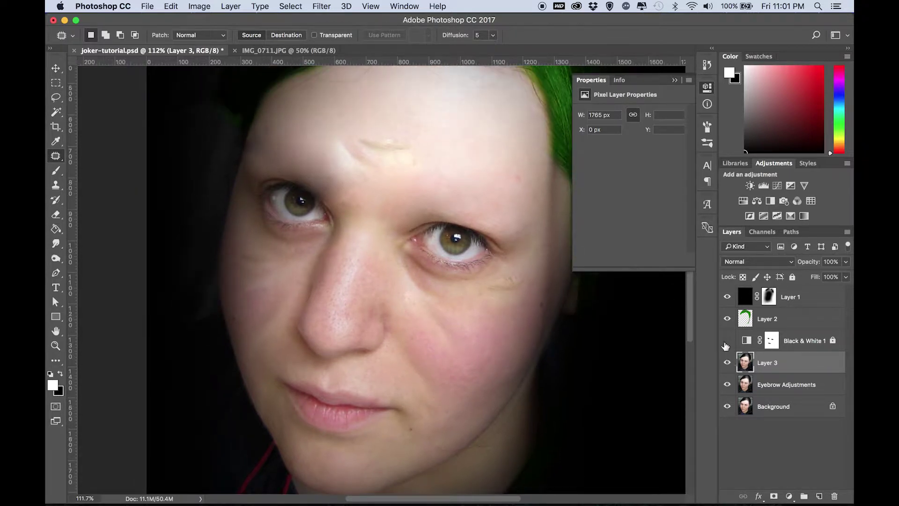
{"action": "left_click", "coordinate": [727, 342]}
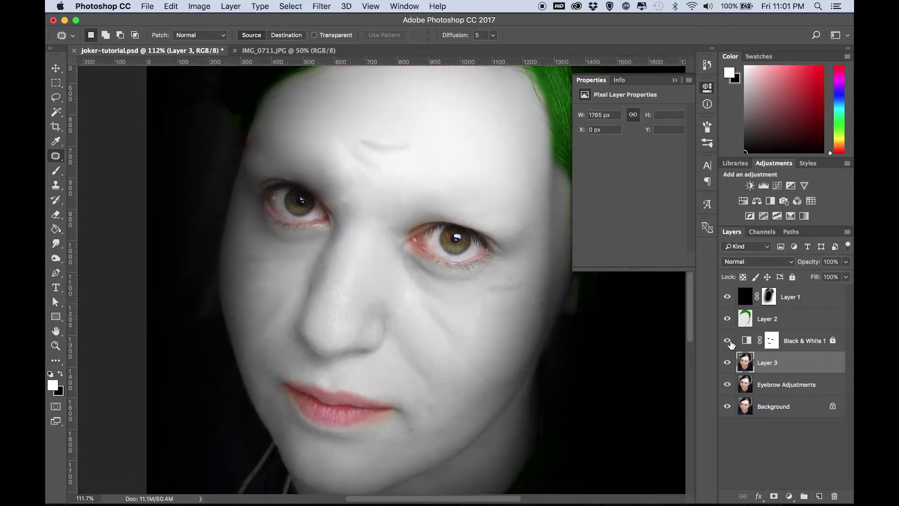
- Smudge the ends of the upper forehead wrinkle on Layer 3 outward with a 38 px Smudge brush at 37% strength
{"action": "key", "text": "super+0"}
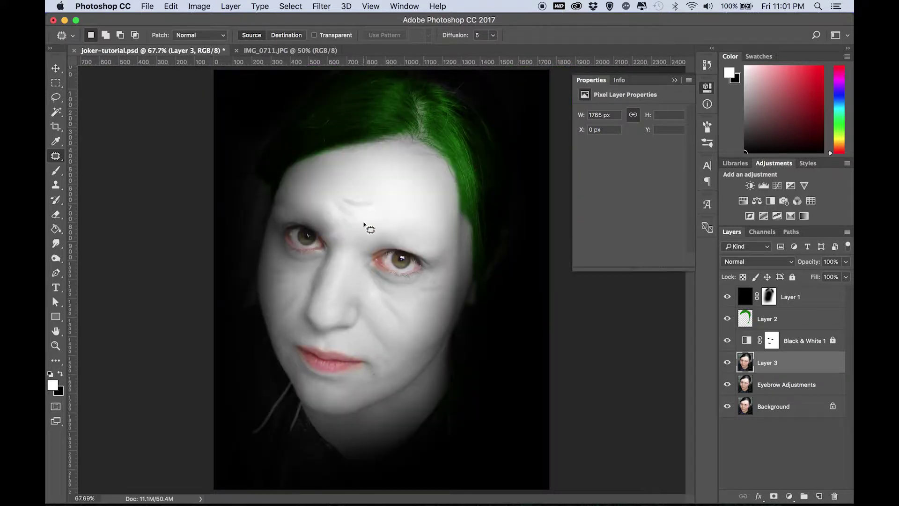
{"action": "scroll", "coordinate": [362, 213], "scroll_direction": "up", "scroll_amount": 3}
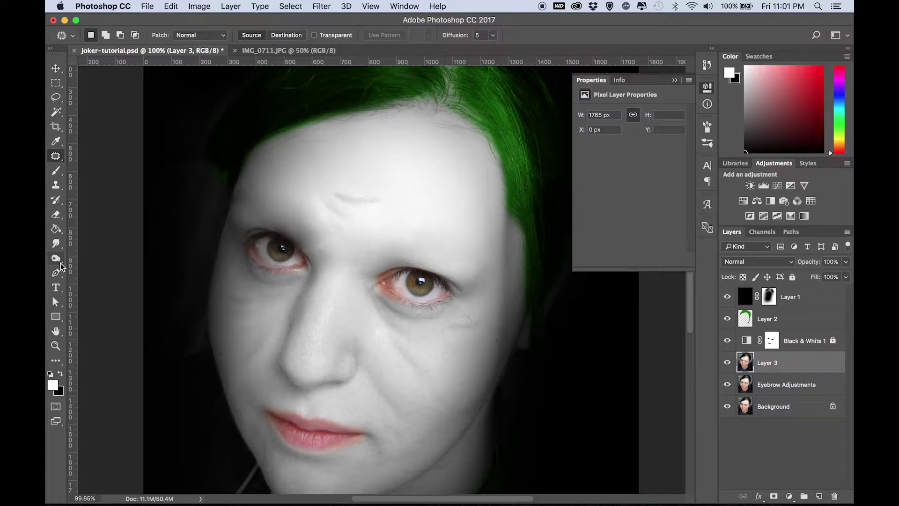
{"action": "left_click", "coordinate": [59, 247]}
{"action": "left_click", "coordinate": [60, 251]}
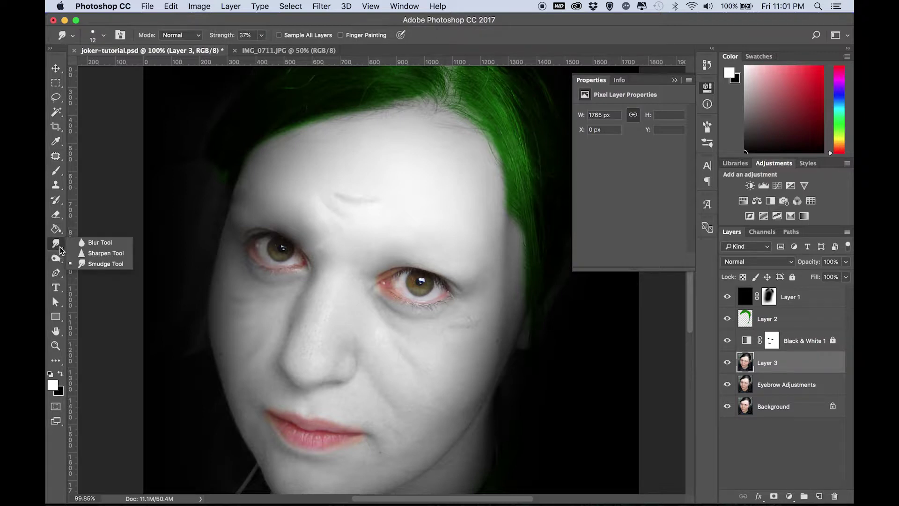
{"action": "left_click", "coordinate": [100, 263]}
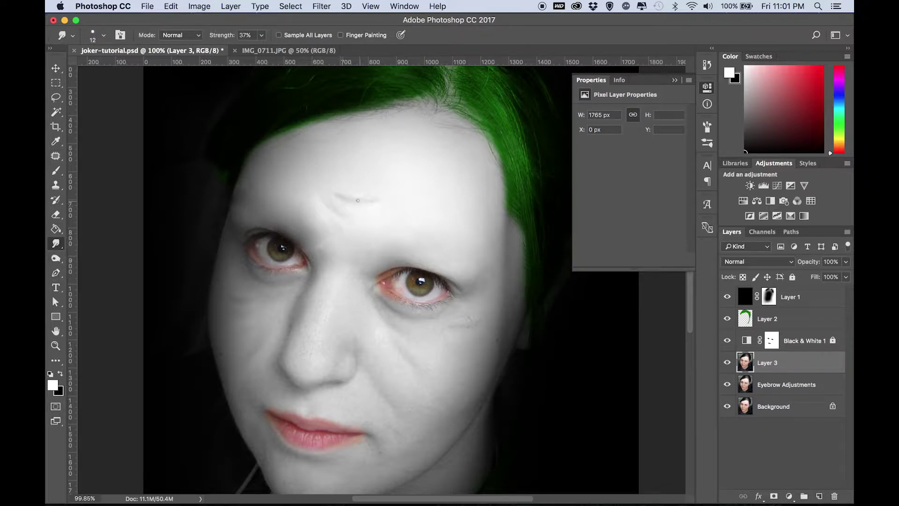
{"action": "left_click", "coordinate": [104, 36]}
{"action": "left_click_drag", "start_coordinate": [120, 68], "coordinate": [121, 71]}
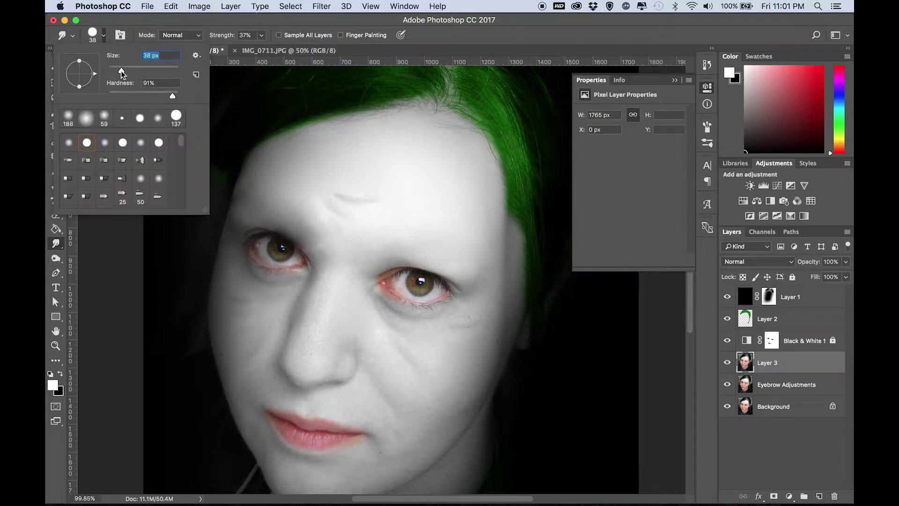
{"action": "left_click", "coordinate": [374, 202]}
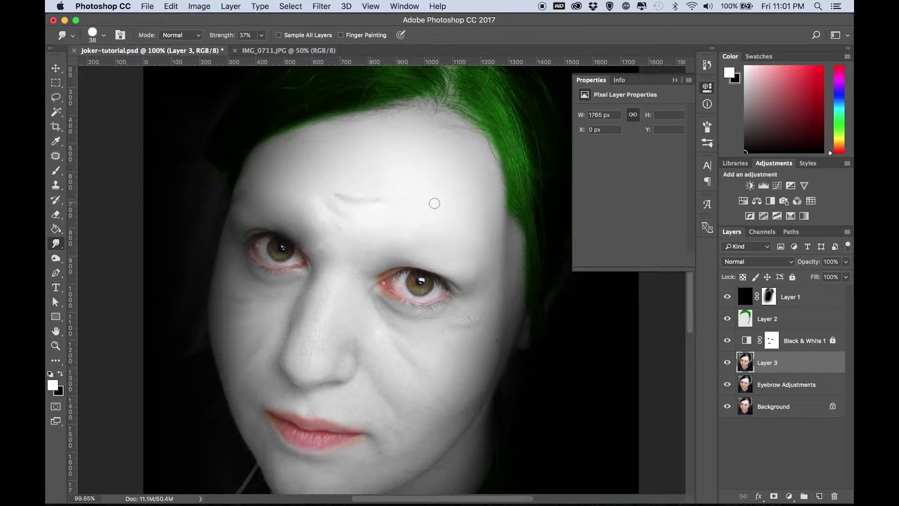
{"action": "left_click_drag", "start_coordinate": [356, 194], "coordinate": [336, 196]}
- Try to stretch the upper forehead wrinkle toward the temple with the Smudge tool at 80% strength
{"action": "left_click", "coordinate": [263, 35]}
{"action": "left_click_drag", "start_coordinate": [278, 48], "coordinate": [284, 49]}
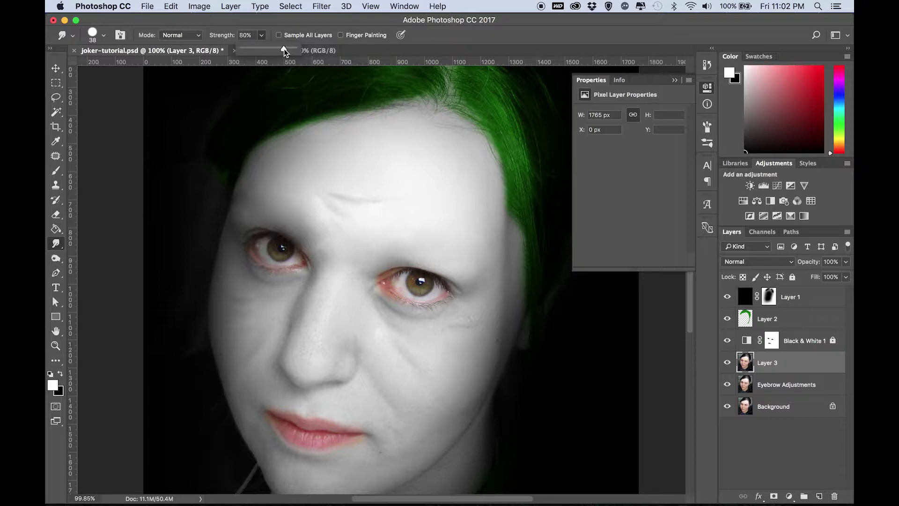
{"action": "left_click_drag", "start_coordinate": [333, 194], "coordinate": [298, 186]}
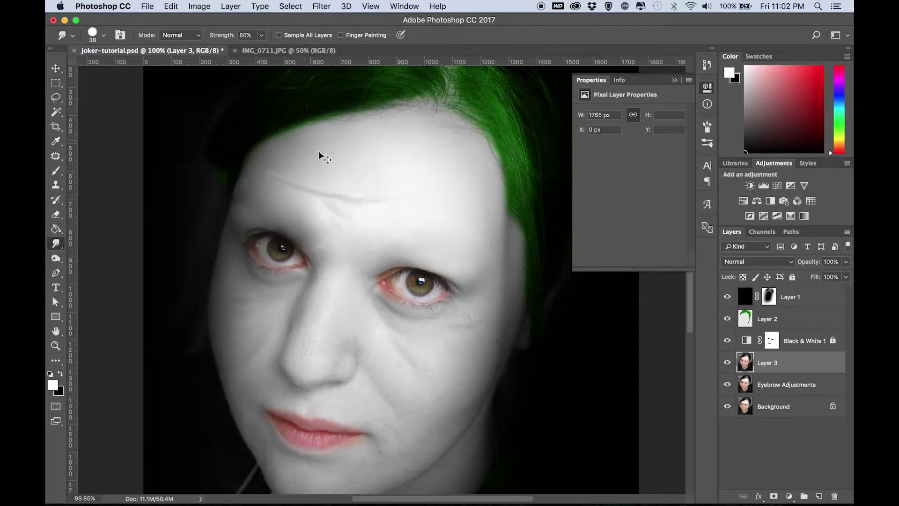
- Set the Smudge strength to 60% and extend the forehead wrinkles outward on both sides, redoing the stroke above the nose
{"action": "left_click", "coordinate": [263, 35]}
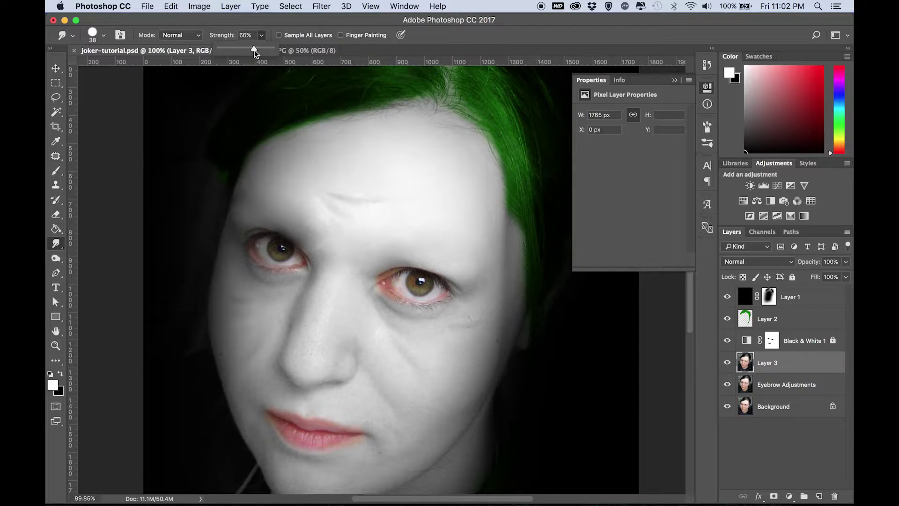
{"action": "left_click_drag", "start_coordinate": [251, 49], "coordinate": [250, 49]}
{"action": "left_click_drag", "start_coordinate": [353, 195], "coordinate": [287, 180]}
{"action": "left_click_drag", "start_coordinate": [367, 203], "coordinate": [437, 187]}
{"action": "key", "text": "super+z"}
{"action": "left_click_drag", "start_coordinate": [367, 199], "coordinate": [440, 193]}
{"action": "mouse_move", "coordinate": [349, 224]}
{"action": "left_mouse_down"}
{"action": "mouse_move", "coordinate": [422, 210]}
{"action": "mouse_move", "coordinate": [354, 229]}
{"action": "mouse_move", "coordinate": [293, 203]}
{"action": "left_mouse_up"}
- Examine the smudged forehead wrinkles up close and judge them against the whole face
{"action": "scroll", "coordinate": [373, 196], "scroll_direction": "down", "scroll_amount": 3}
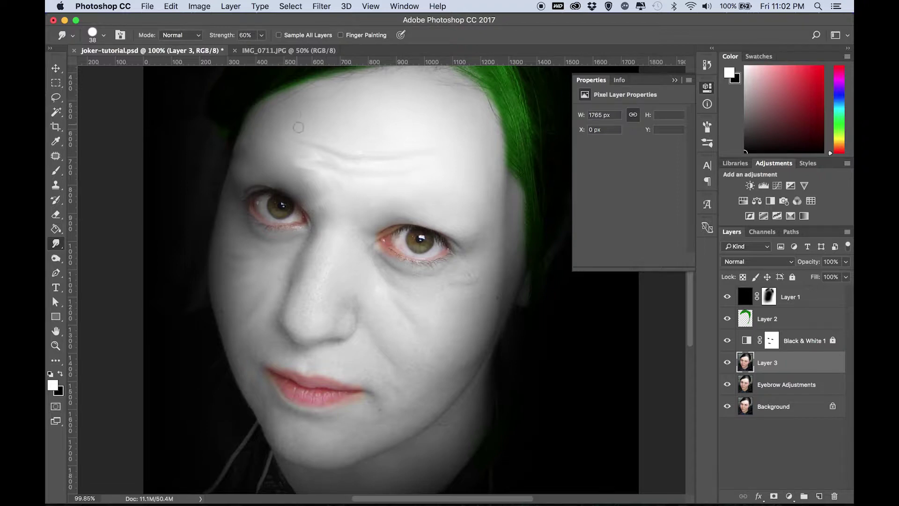
{"action": "scroll", "coordinate": [299, 128], "scroll_direction": "up", "scroll_amount": 5}
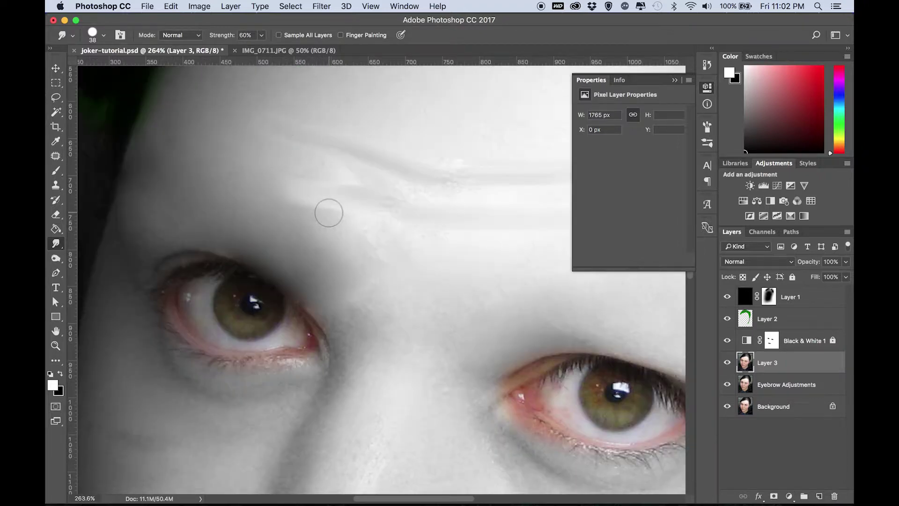
{"action": "scroll", "coordinate": [329, 213], "scroll_direction": "down", "scroll_amount": 8}
{"action": "scroll", "coordinate": [327, 213], "scroll_direction": "up", "scroll_amount": 8}
{"action": "scroll", "coordinate": [327, 213], "scroll_direction": "down", "scroll_amount": 5}
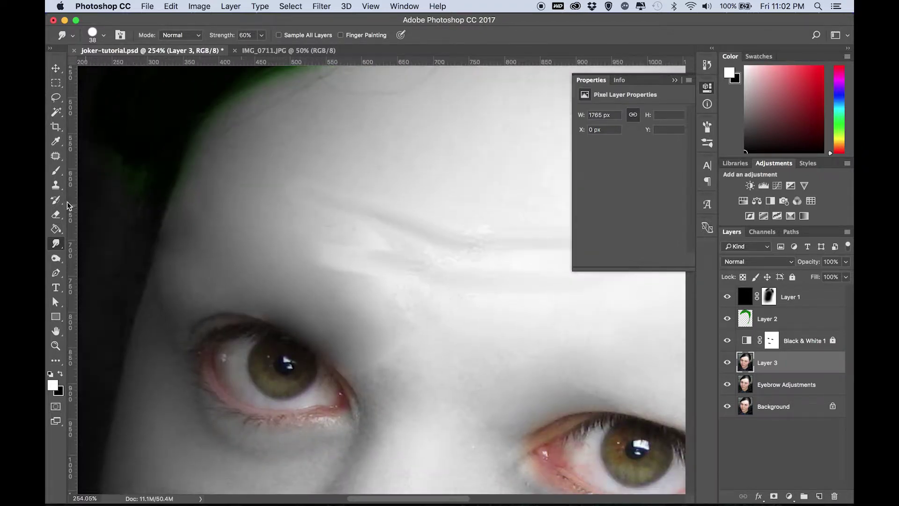
{"action": "left_click", "coordinate": [56, 156]}
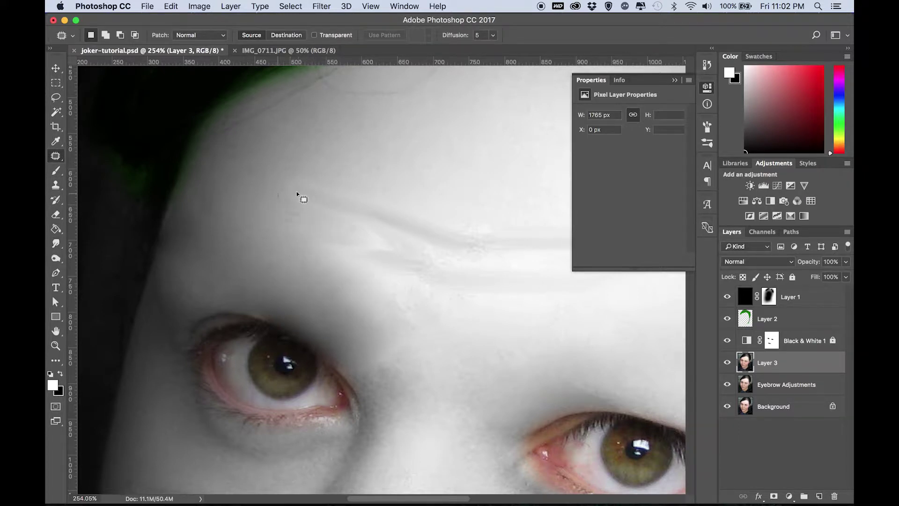
{"action": "scroll", "coordinate": [426, 186], "scroll_direction": "down", "scroll_amount": 2}
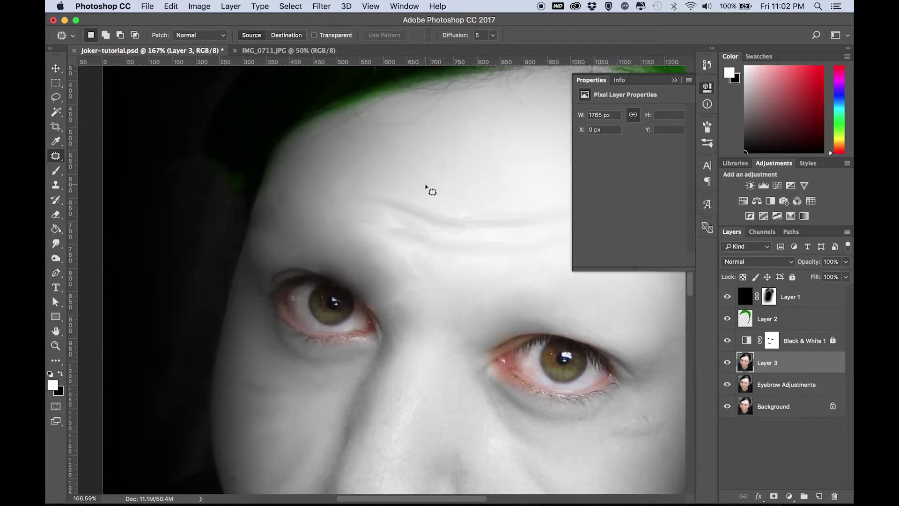
{"action": "scroll", "coordinate": [426, 187], "scroll_direction": "down", "scroll_amount": 4}
{"action": "scroll", "coordinate": [407, 295], "scroll_direction": "up", "scroll_amount": 3}
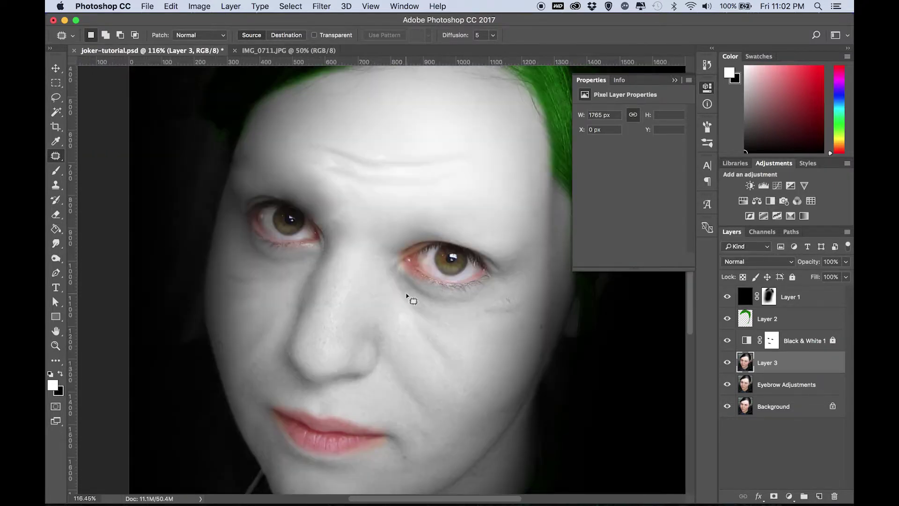
{"action": "scroll", "coordinate": [407, 295], "scroll_direction": "down", "scroll_amount": 3}
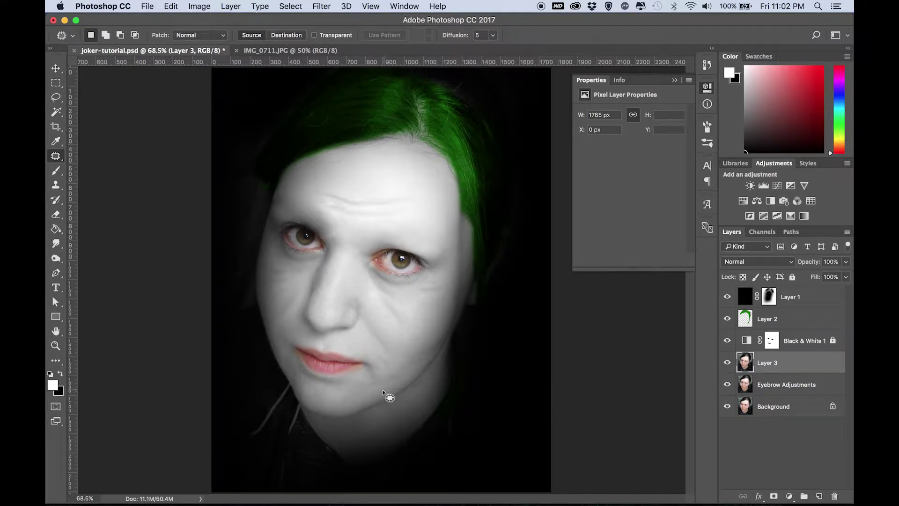
- Create a new layer above Layer 3 for the lips and prepare a soft 62 px brush with 0% hardness
{"action": "scroll", "coordinate": [383, 391], "scroll_direction": "up", "scroll_amount": 6}
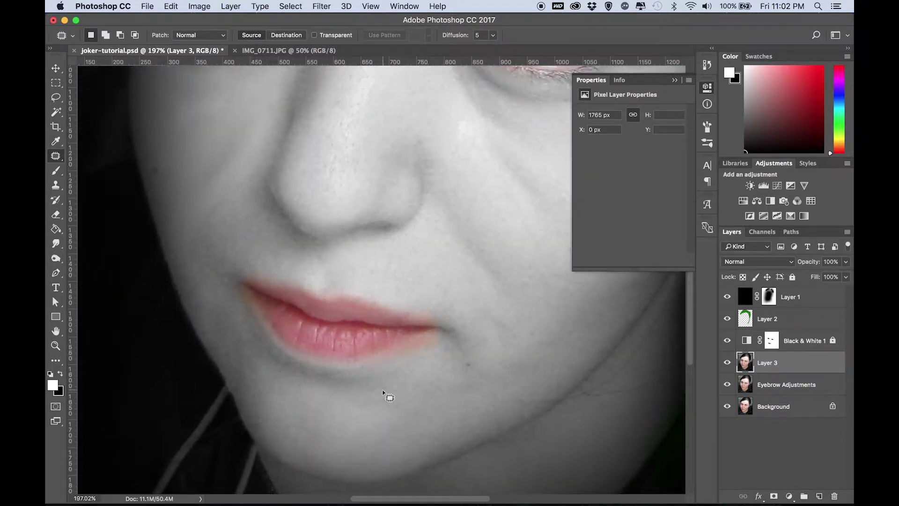
{"action": "scroll", "coordinate": [420, 368], "scroll_direction": "up", "scroll_amount": 1}
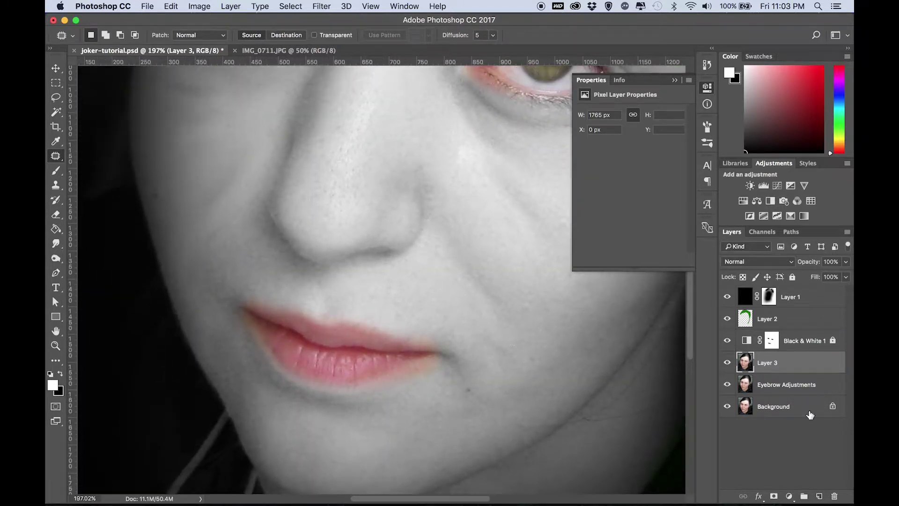
{"action": "left_click", "coordinate": [819, 495]}
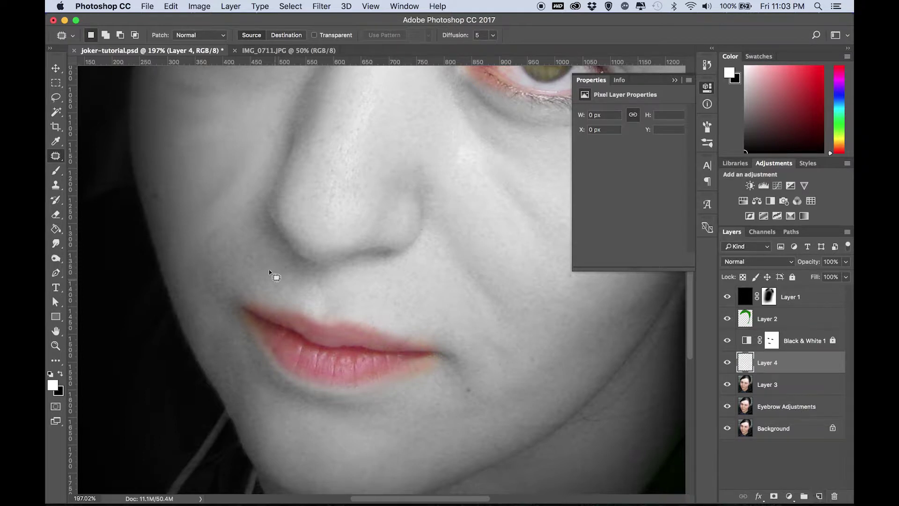
{"action": "left_click", "coordinate": [55, 173]}
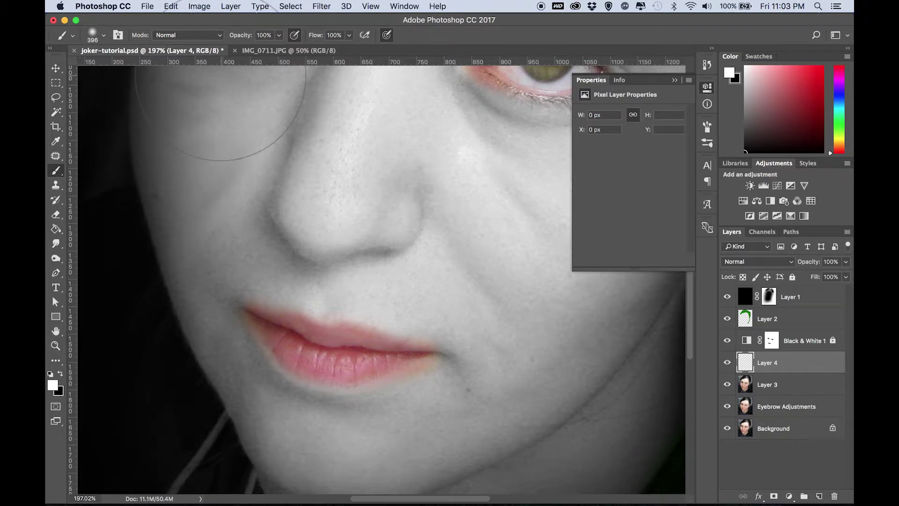
{"action": "left_click", "coordinate": [102, 36]}
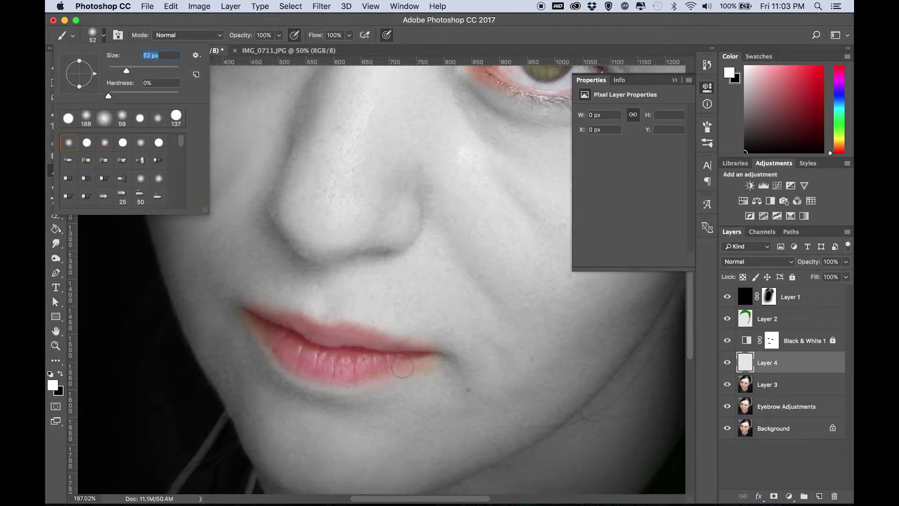
- Set the foreground colour to red d60000 and paint over both lips on Layer 4
{"action": "left_click", "coordinate": [55, 386]}
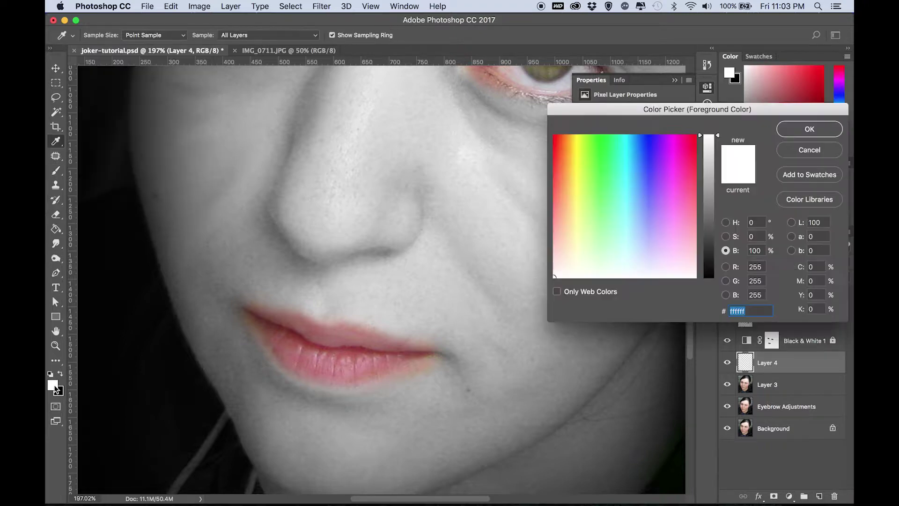
{"action": "left_click_drag", "start_coordinate": [694, 137], "coordinate": [711, 161]}
{"action": "left_click", "coordinate": [709, 157]}
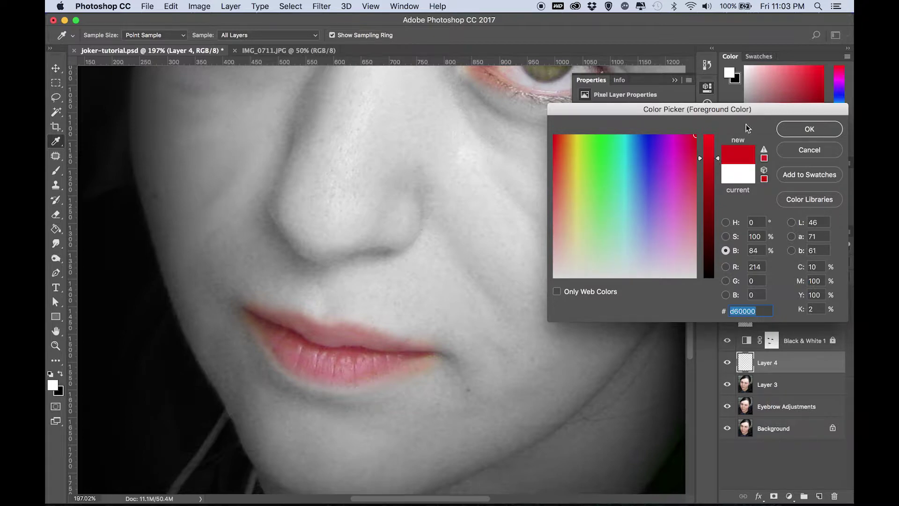
{"action": "left_click", "coordinate": [811, 127]}
{"action": "key", "text": "b"}
{"action": "left_click", "coordinate": [259, 321]}
{"action": "mouse_move", "coordinate": [259, 321]}
{"action": "left_mouse_down"}
{"action": "mouse_move", "coordinate": [308, 360]}
{"action": "mouse_move", "coordinate": [357, 367]}
{"action": "mouse_move", "coordinate": [410, 357]}
{"action": "mouse_move", "coordinate": [288, 320]}
{"action": "mouse_move", "coordinate": [253, 319]}
{"action": "left_mouse_up"}
{"action": "mouse_move", "coordinate": [323, 349]}
{"action": "left_mouse_down"}
{"action": "mouse_move", "coordinate": [375, 359]}
{"action": "mouse_move", "coordinate": [418, 355]}
{"action": "left_mouse_up"}
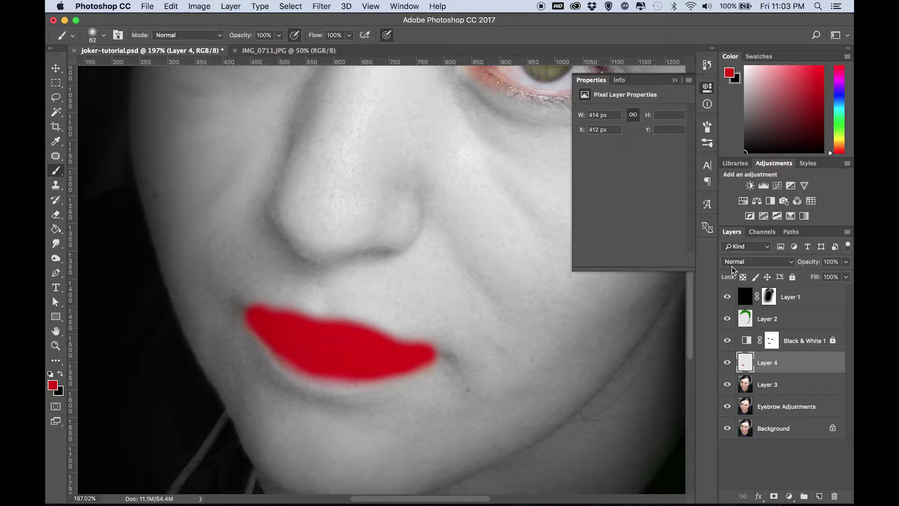
- Set Layer 4's blend mode to Multiply and touch up the red paint on the lips
{"action": "left_click", "coordinate": [746, 262]}
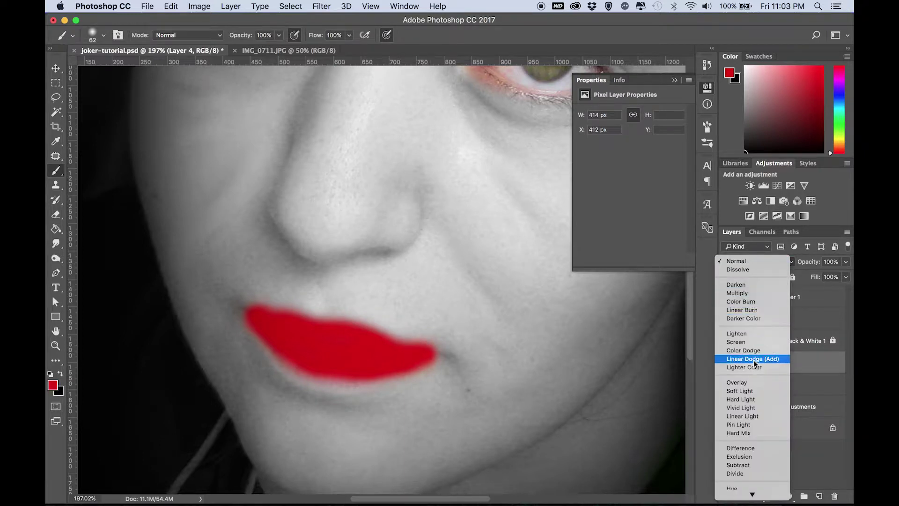
{"action": "left_click", "coordinate": [748, 294]}
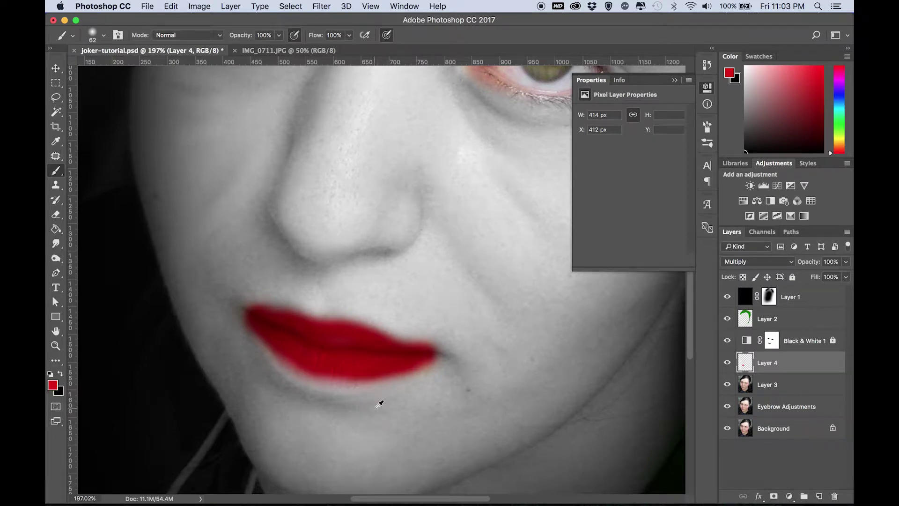
{"action": "scroll", "coordinate": [376, 408], "scroll_direction": "down", "scroll_amount": 5}
{"action": "scroll", "coordinate": [376, 409], "scroll_direction": "up", "scroll_amount": 5}
{"action": "mouse_move", "coordinate": [273, 350]}
{"action": "left_mouse_down"}
{"action": "mouse_move", "coordinate": [355, 365]}
{"action": "mouse_move", "coordinate": [418, 350]}
{"action": "left_mouse_up"}
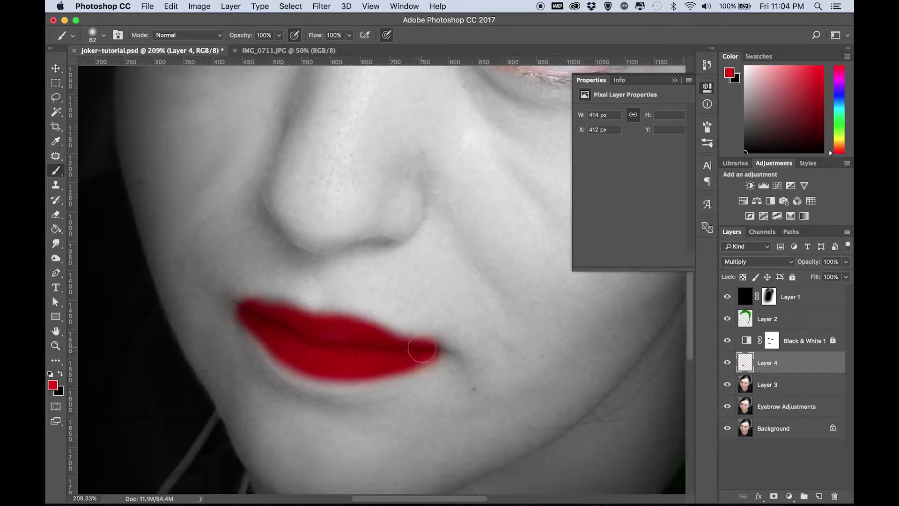
- Paint the mouth corners outward on both sides and move Layer 4 above the Black & White 1 layer
{"action": "scroll", "coordinate": [418, 350], "scroll_direction": "down", "scroll_amount": 2}
{"action": "left_click", "coordinate": [229, 315]}
{"action": "mouse_move", "coordinate": [411, 371]}
{"action": "left_mouse_down"}
{"action": "mouse_move", "coordinate": [472, 366]}
{"action": "mouse_move", "coordinate": [459, 367]}
{"action": "left_mouse_up"}
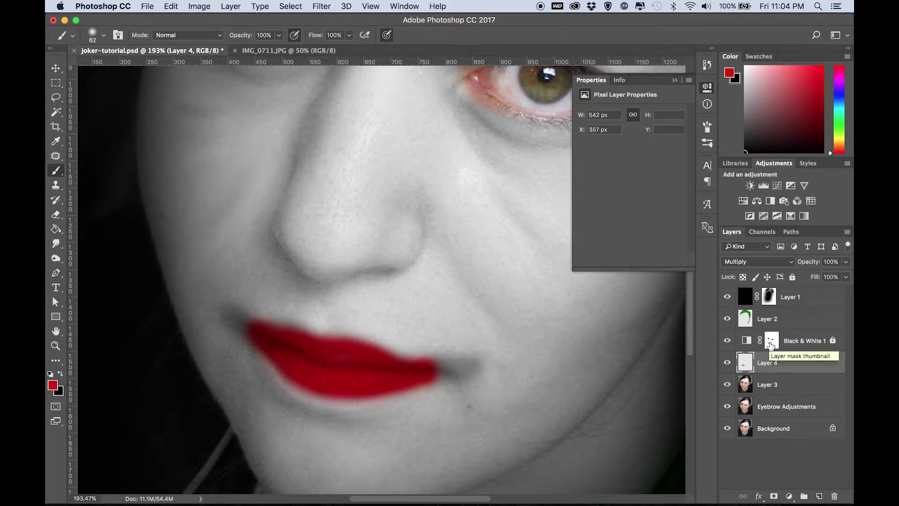
{"action": "mouse_move", "coordinate": [770, 344]}
{"action": "left_mouse_down"}
{"action": "mouse_move", "coordinate": [771, 362]}
{"action": "mouse_move", "coordinate": [769, 330]}
{"action": "left_mouse_up"}
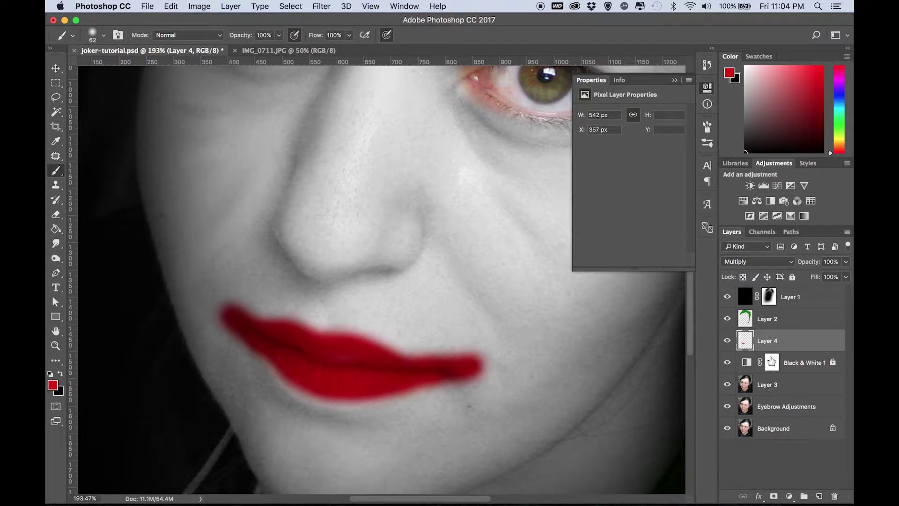
- Rename Layer 4 as Lips, Layer 2 as Hair and Layer 3 as Wrinkles
{"action": "double_click", "coordinate": [770, 341]}
{"action": "type", "text": "Lips"}
{"action": "key", "text": "Return"}
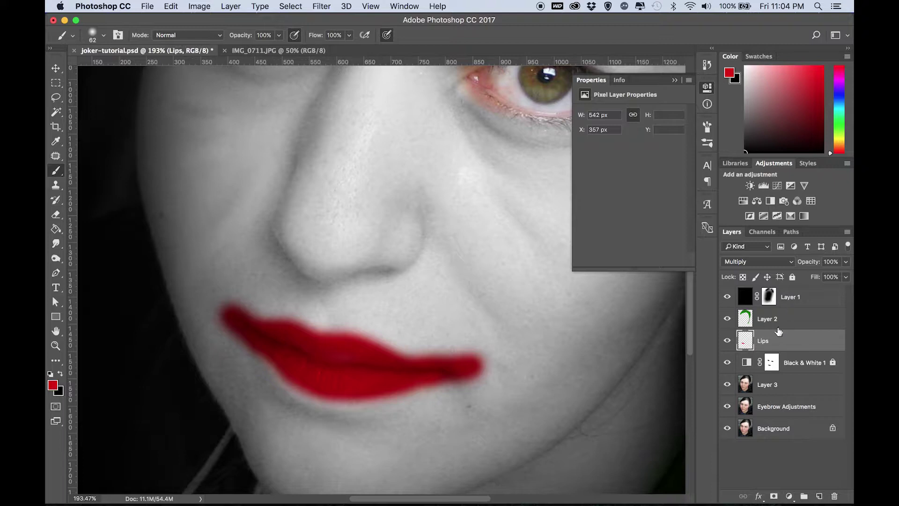
{"action": "double_click", "coordinate": [767, 320]}
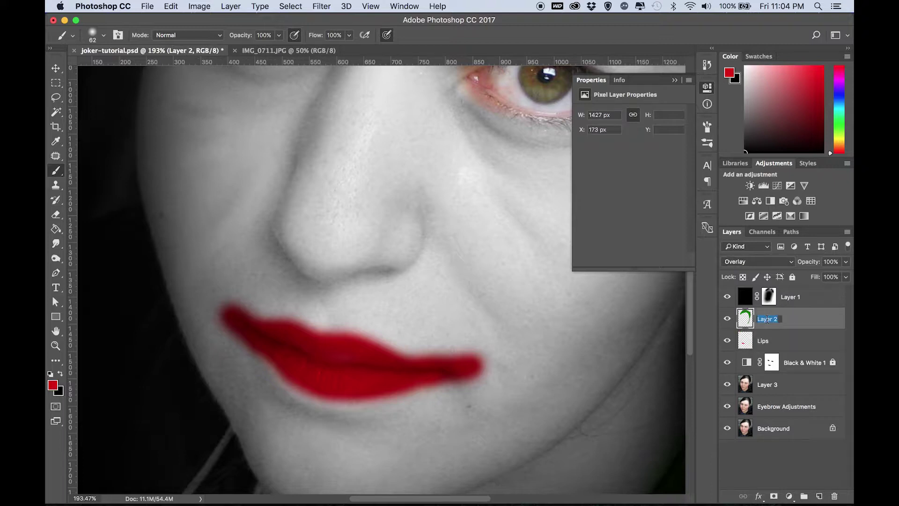
{"action": "type", "text": "Hair"}
{"action": "key", "text": "Return"}
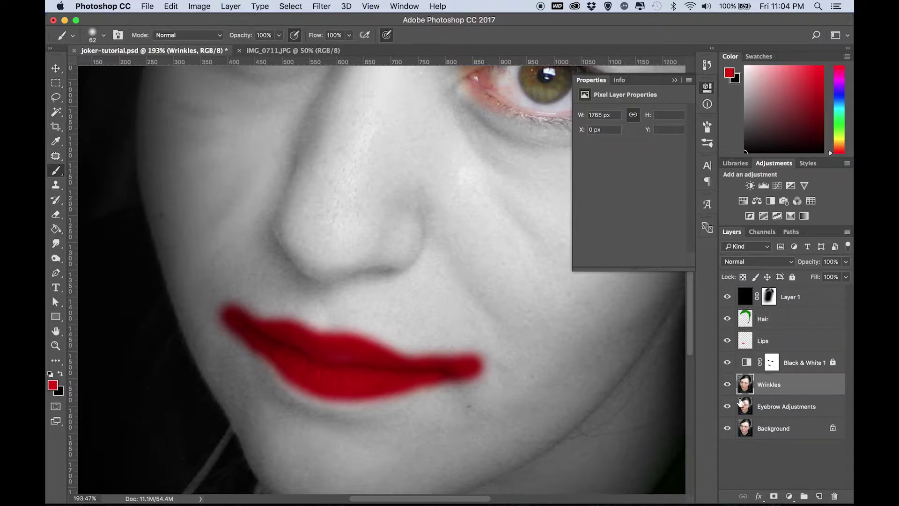
- Compare the face with the Wrinkles layer hidden and shown, and inspect the red lips up close and in full view
{"action": "left_click", "coordinate": [728, 385]}
{"action": "left_click", "coordinate": [727, 384]}
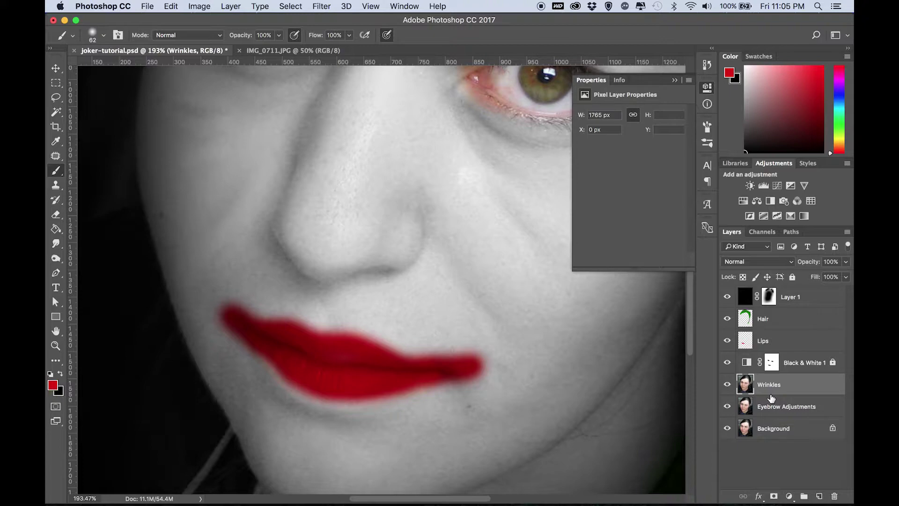
{"action": "scroll", "coordinate": [461, 367], "scroll_direction": "down", "scroll_amount": 7}
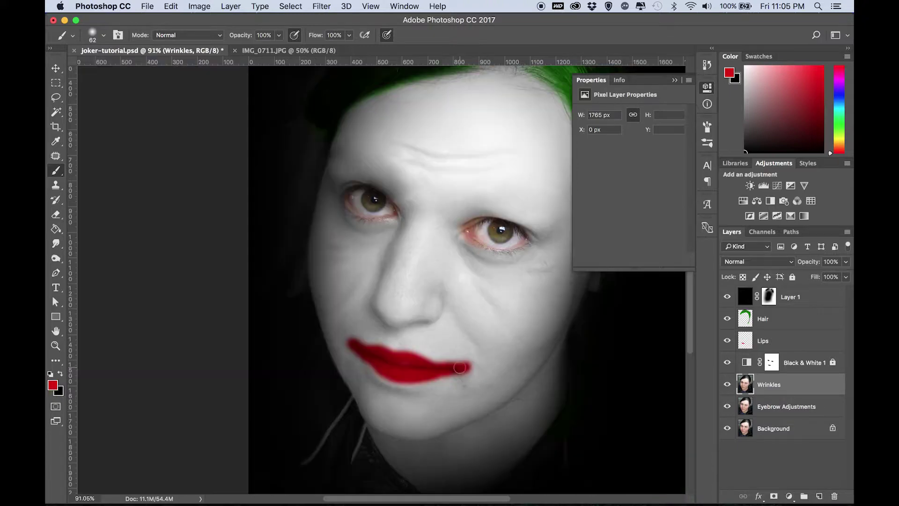
{"action": "scroll", "coordinate": [461, 367], "scroll_direction": "up", "scroll_amount": 8}
{"action": "scroll", "coordinate": [470, 368], "scroll_direction": "down", "scroll_amount": 4}
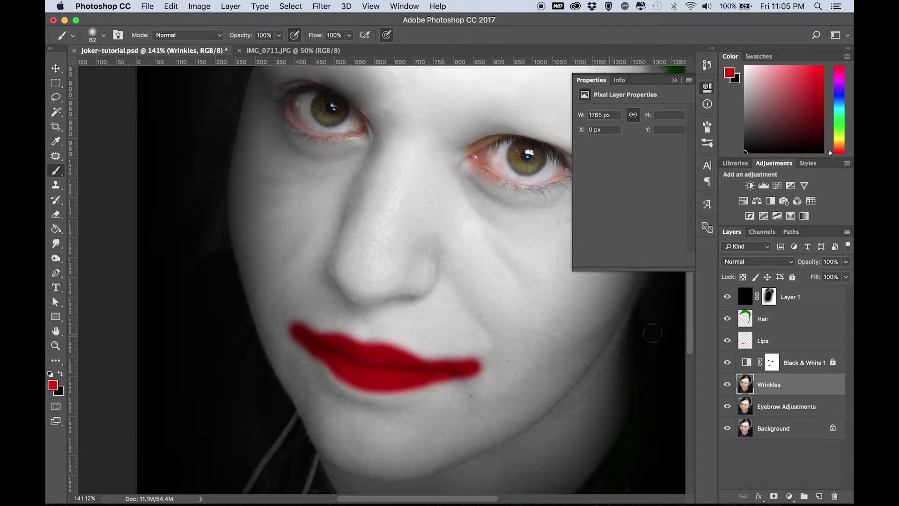
- Extend the red paint further outward at both mouth corners on the Lips layer and undo the stray stroke below the lip
{"action": "left_click", "coordinate": [786, 342]}
{"action": "left_click_drag", "start_coordinate": [471, 368], "coordinate": [514, 354]}
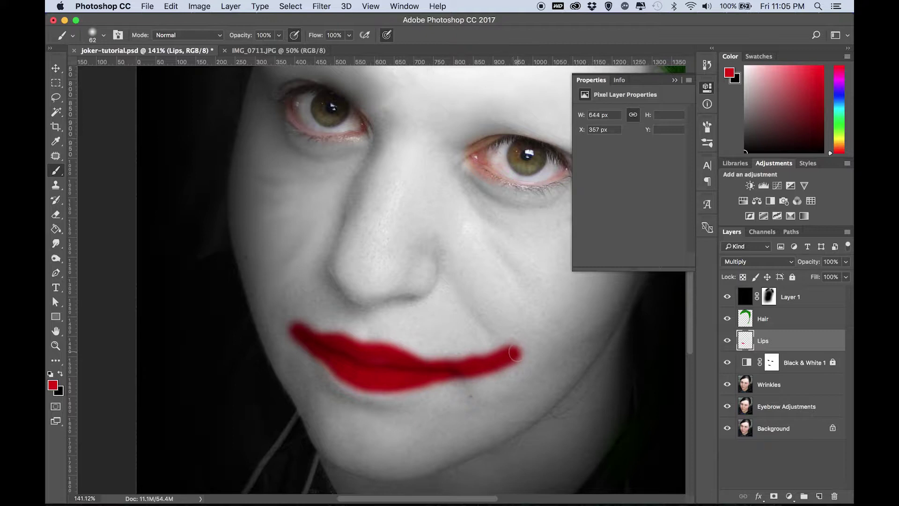
{"action": "left_click_drag", "start_coordinate": [297, 330], "coordinate": [273, 306]}
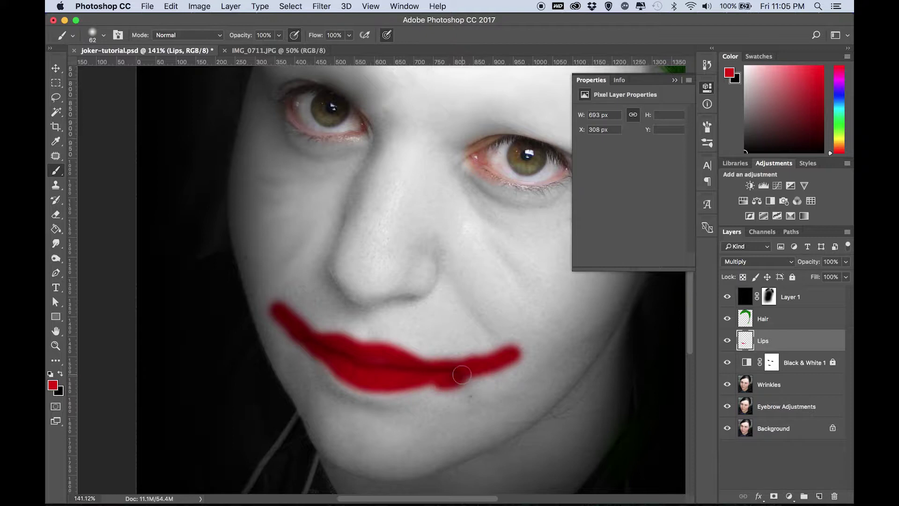
{"action": "key", "text": "super+z"}
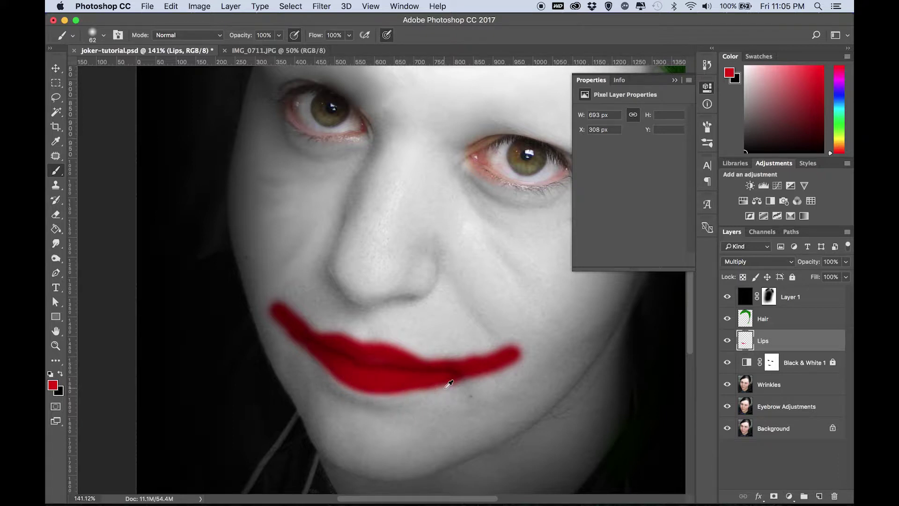
- Hide the Lips layer and patch crease texture beside the subject's left mouth corner on the Wrinkles layer
{"action": "scroll", "coordinate": [448, 384], "scroll_direction": "up", "scroll_amount": 5}
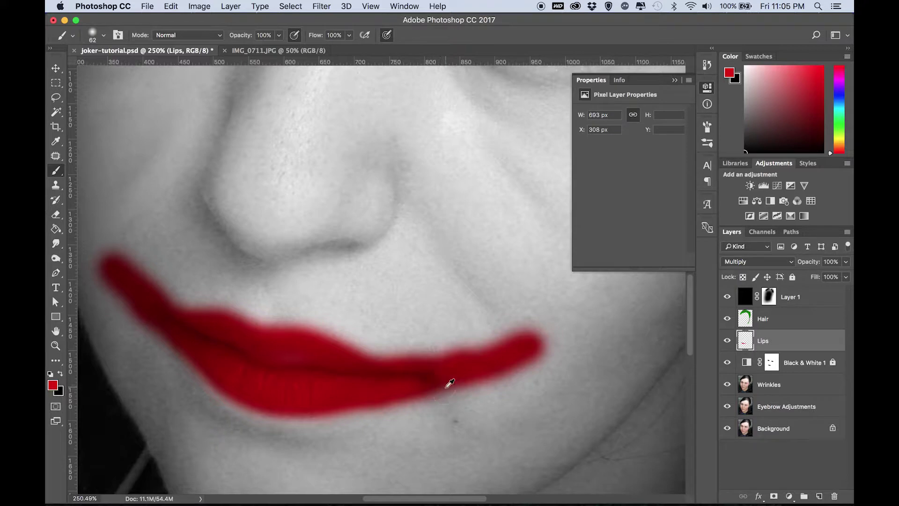
{"action": "scroll", "coordinate": [449, 384], "scroll_direction": "up", "scroll_amount": 5}
{"action": "scroll", "coordinate": [447, 382], "scroll_direction": "down", "scroll_amount": 5}
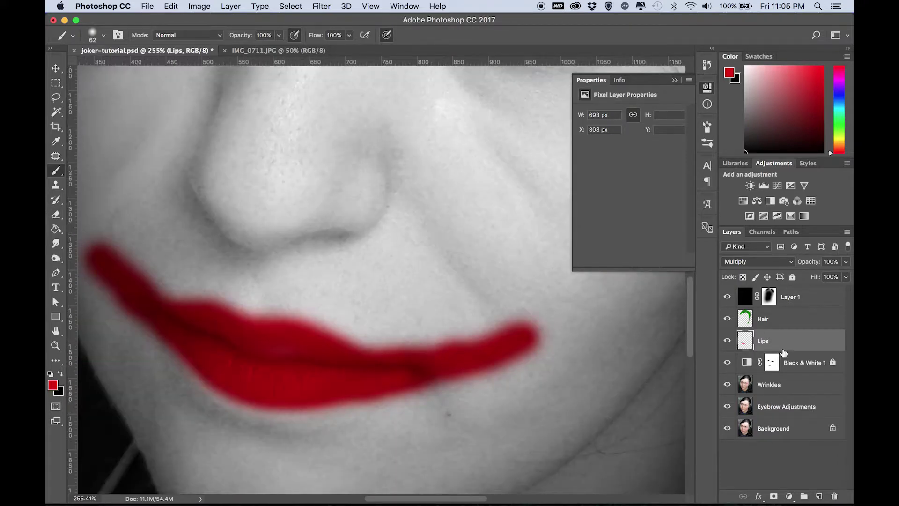
{"action": "left_click", "coordinate": [789, 385]}
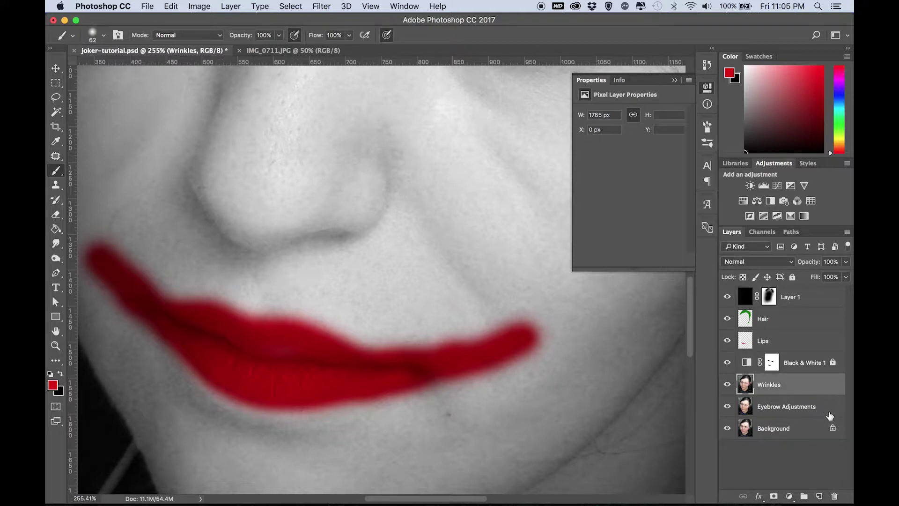
{"action": "key", "text": "j"}
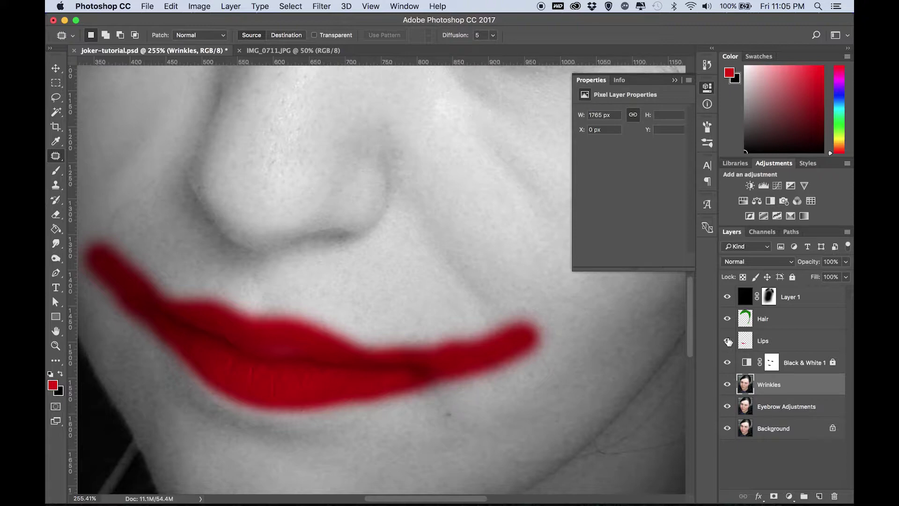
{"action": "left_click", "coordinate": [727, 341]}
{"action": "left_click_drag", "start_coordinate": [437, 353], "coordinate": [454, 371]}
{"action": "left_click_drag", "start_coordinate": [452, 364], "coordinate": [413, 378]}
{"action": "key", "text": "super+d"}
{"action": "scroll", "coordinate": [458, 375], "scroll_direction": "down", "scroll_amount": 5}
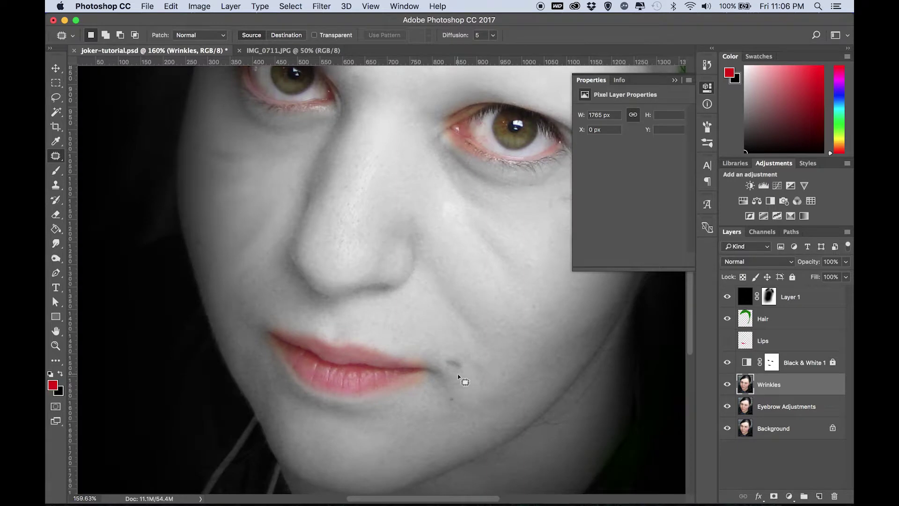
{"action": "scroll", "coordinate": [458, 374], "scroll_direction": "up", "scroll_amount": 5}
- Check the Joker-Promo.jpg reference and patch mouth-corner creases along the subject's left lip extension on the Wrinkles layer, with Lips shown
{"action": "key", "text": "ctrl+Up"}
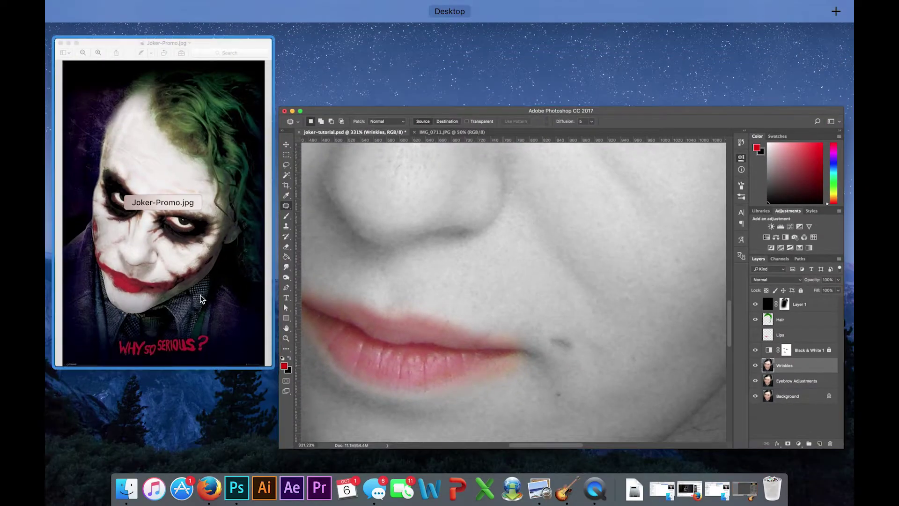
{"action": "left_click", "coordinate": [200, 299]}
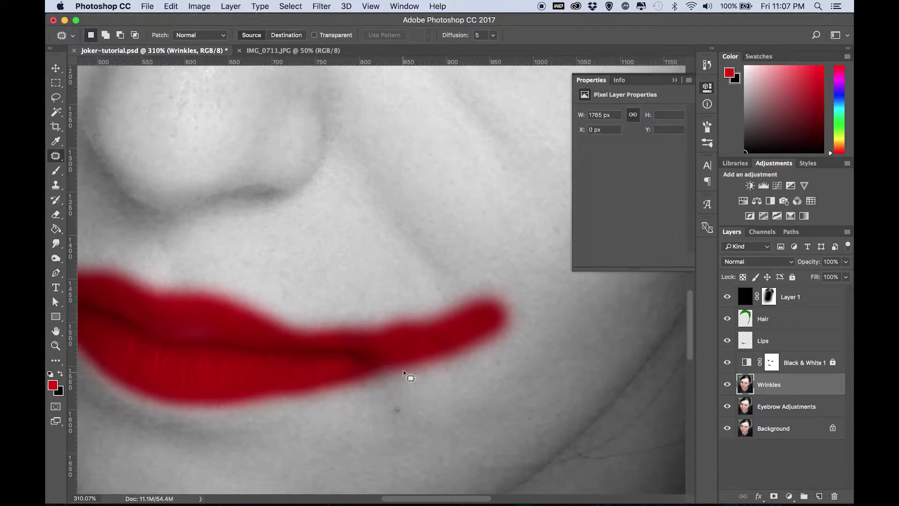
{"action": "mouse_move", "coordinate": [406, 365]}
{"action": "left_mouse_down"}
{"action": "mouse_move", "coordinate": [432, 360]}
{"action": "mouse_move", "coordinate": [358, 359]}
{"action": "left_mouse_up"}
{"action": "left_click", "coordinate": [459, 345]}
{"action": "mouse_move", "coordinate": [473, 319]}
{"action": "left_mouse_down"}
{"action": "mouse_move", "coordinate": [468, 346]}
{"action": "mouse_move", "coordinate": [421, 335]}
{"action": "mouse_move", "coordinate": [360, 362]}
{"action": "left_mouse_up"}
{"action": "left_click", "coordinate": [495, 315]}
{"action": "mouse_move", "coordinate": [498, 306]}
{"action": "left_mouse_down"}
{"action": "mouse_move", "coordinate": [530, 304]}
{"action": "mouse_move", "coordinate": [361, 346]}
{"action": "mouse_move", "coordinate": [362, 366]}
{"action": "left_mouse_up"}
{"action": "left_click", "coordinate": [512, 341]}
{"action": "mouse_move", "coordinate": [480, 323]}
{"action": "left_mouse_down"}
{"action": "mouse_move", "coordinate": [501, 311]}
{"action": "mouse_move", "coordinate": [394, 352]}
{"action": "mouse_move", "coordinate": [337, 360]}
{"action": "left_mouse_up"}
{"action": "left_click", "coordinate": [498, 342]}
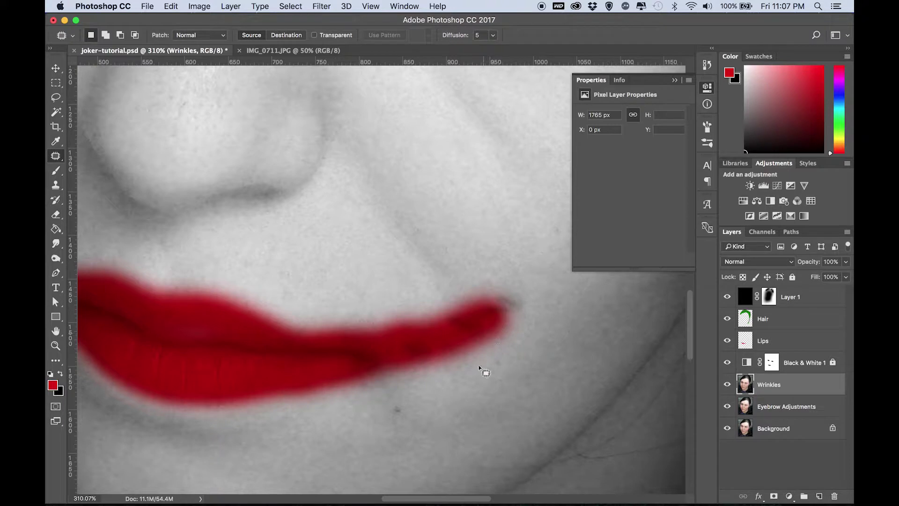
{"action": "mouse_move", "coordinate": [456, 328]}
{"action": "left_mouse_down"}
{"action": "mouse_move", "coordinate": [426, 343]}
{"action": "mouse_move", "coordinate": [464, 341]}
{"action": "mouse_move", "coordinate": [463, 327]}
{"action": "mouse_move", "coordinate": [331, 357]}
{"action": "left_mouse_up"}
{"action": "left_click", "coordinate": [449, 370]}
- Patch more crease texture into the middle of the subject's left lip extension, undoing the misplaced patch
{"action": "scroll", "coordinate": [454, 353], "scroll_direction": "down", "scroll_amount": 10}
{"action": "scroll", "coordinate": [444, 355], "scroll_direction": "up", "scroll_amount": 10}
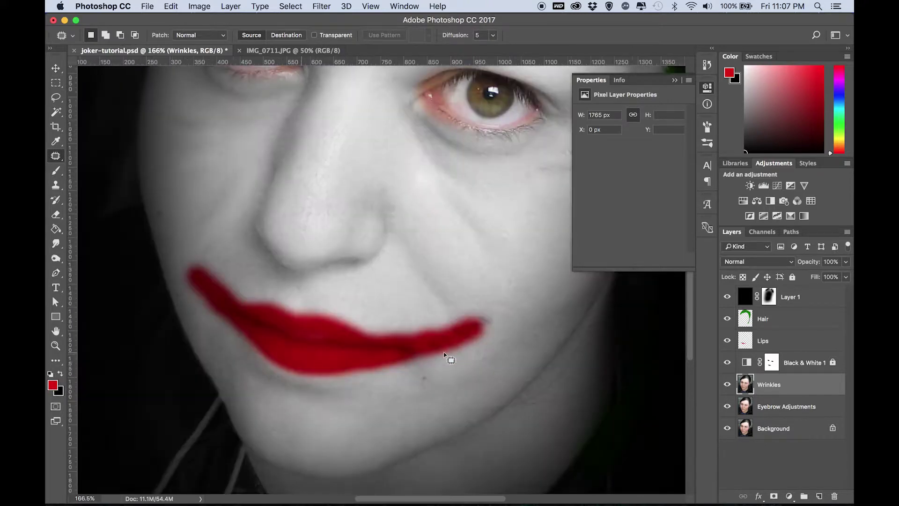
{"action": "scroll", "coordinate": [420, 351], "scroll_direction": "up", "scroll_amount": 3}
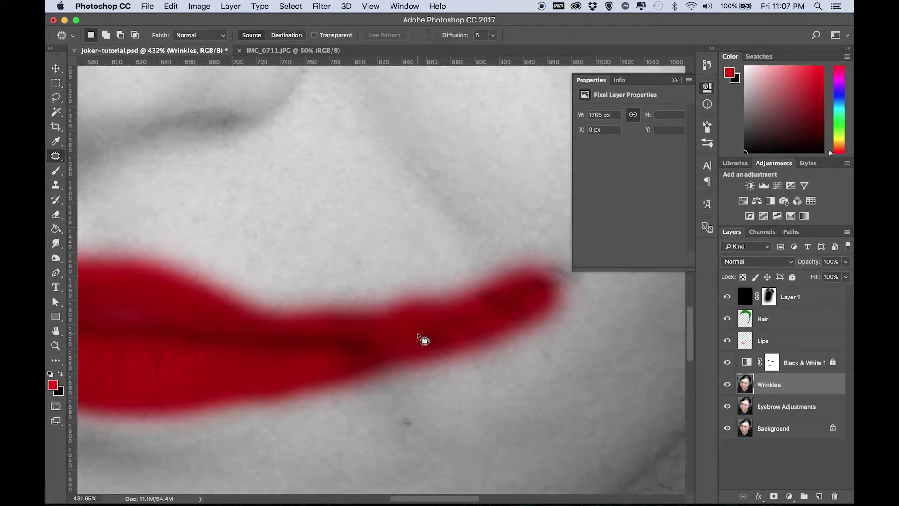
{"action": "mouse_move", "coordinate": [418, 334]}
{"action": "left_mouse_down"}
{"action": "mouse_move", "coordinate": [404, 316]}
{"action": "mouse_move", "coordinate": [427, 338]}
{"action": "left_mouse_up"}
{"action": "left_click", "coordinate": [449, 365]}
{"action": "left_click_drag", "start_coordinate": [467, 293], "coordinate": [490, 297]}
{"action": "key", "text": "super+z"}
{"action": "left_click", "coordinate": [493, 342]}
{"action": "mouse_move", "coordinate": [401, 351]}
{"action": "left_mouse_down"}
{"action": "mouse_move", "coordinate": [380, 350]}
{"action": "mouse_move", "coordinate": [386, 327]}
{"action": "mouse_move", "coordinate": [420, 336]}
{"action": "mouse_move", "coordinate": [401, 349]}
{"action": "mouse_move", "coordinate": [321, 345]}
{"action": "left_mouse_up"}
{"action": "left_click", "coordinate": [411, 386]}
{"action": "key", "text": "super+0"}
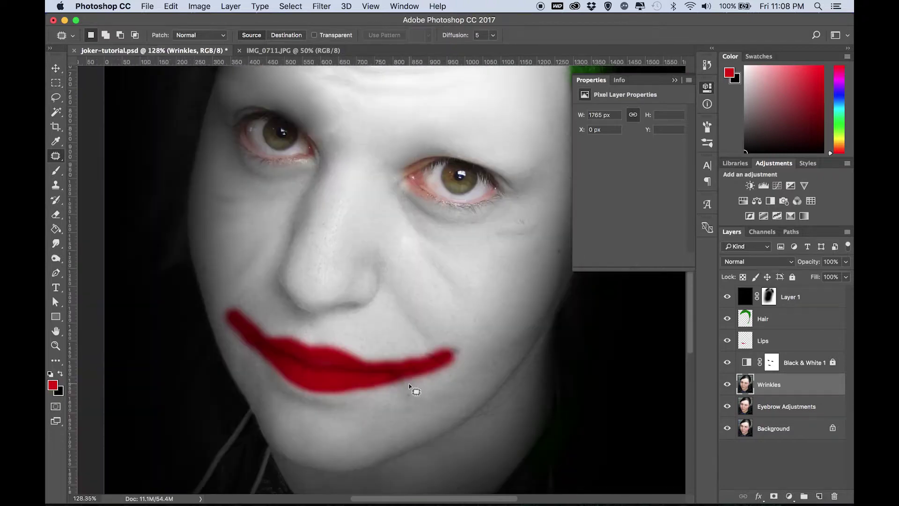
{"action": "scroll", "coordinate": [411, 387], "scroll_direction": "up", "scroll_amount": 5}
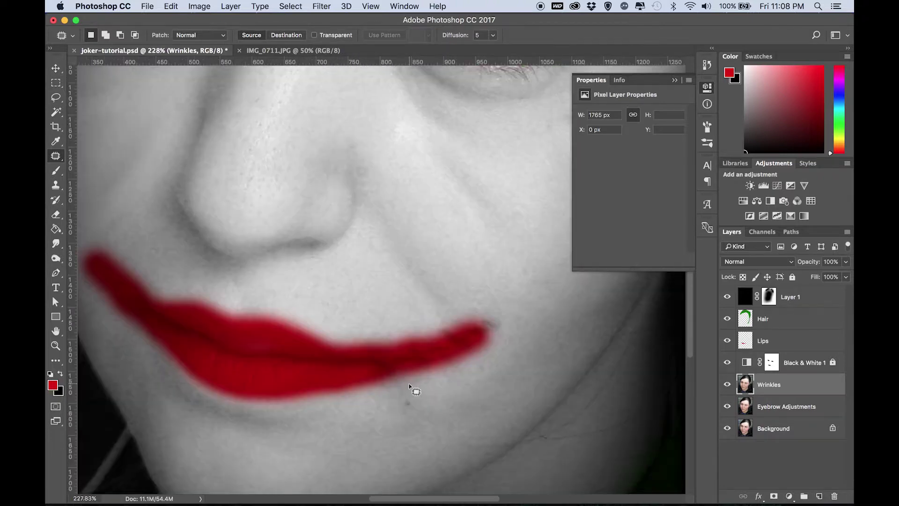
- Hide the Lips layer and patch the crease scar further up the subject's left cheek, then clear the selection
{"action": "left_click", "coordinate": [727, 341]}
{"action": "scroll", "coordinate": [541, 359], "scroll_direction": "down", "scroll_amount": 7}
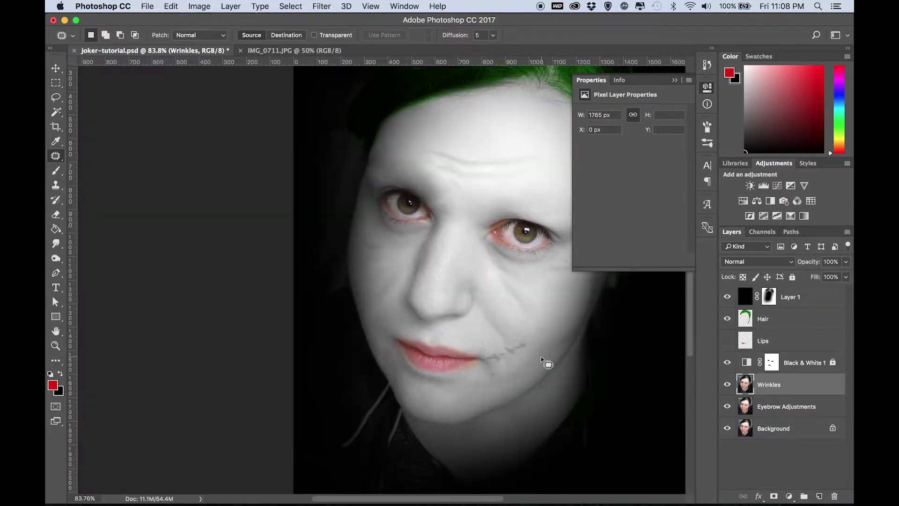
{"action": "scroll", "coordinate": [540, 359], "scroll_direction": "up", "scroll_amount": 7}
{"action": "scroll", "coordinate": [510, 326], "scroll_direction": "up", "scroll_amount": 3}
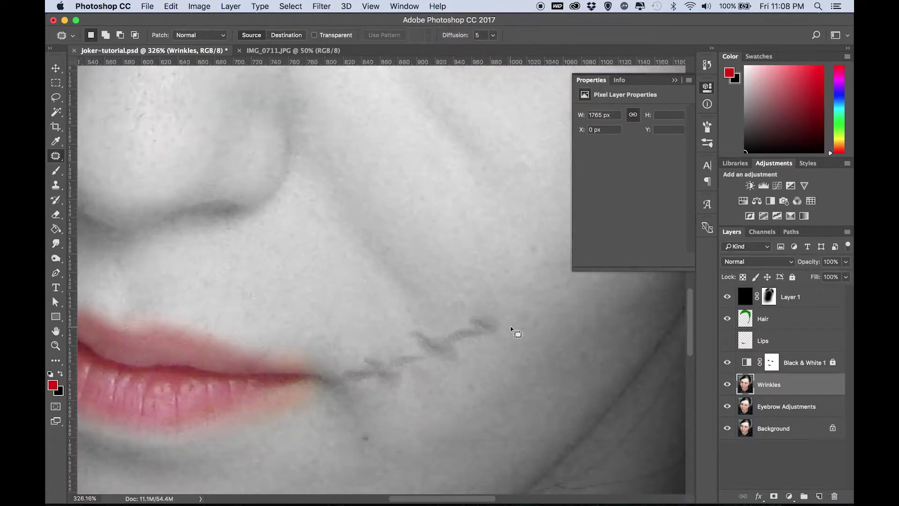
{"action": "scroll", "coordinate": [499, 325], "scroll_direction": "down", "scroll_amount": 3}
{"action": "scroll", "coordinate": [500, 325], "scroll_direction": "right", "scroll_amount": 3}
{"action": "scroll", "coordinate": [499, 325], "scroll_direction": "up", "scroll_amount": 1}
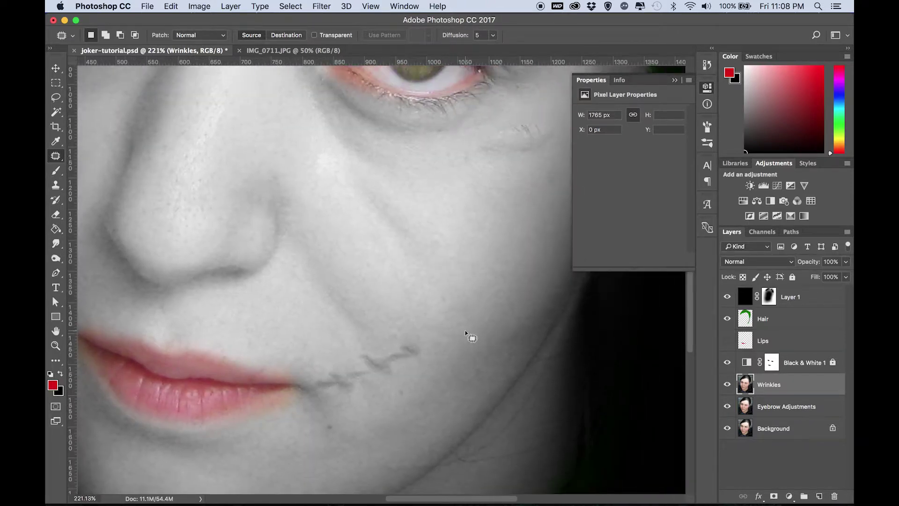
{"action": "mouse_move", "coordinate": [485, 325]}
{"action": "left_mouse_down"}
{"action": "mouse_move", "coordinate": [459, 344]}
{"action": "mouse_move", "coordinate": [417, 350]}
{"action": "mouse_move", "coordinate": [416, 331]}
{"action": "mouse_move", "coordinate": [499, 284]}
{"action": "mouse_move", "coordinate": [507, 308]}
{"action": "mouse_move", "coordinate": [480, 326]}
{"action": "mouse_move", "coordinate": [393, 371]}
{"action": "mouse_move", "coordinate": [324, 382]}
{"action": "left_mouse_up"}
{"action": "key", "text": "super+d"}
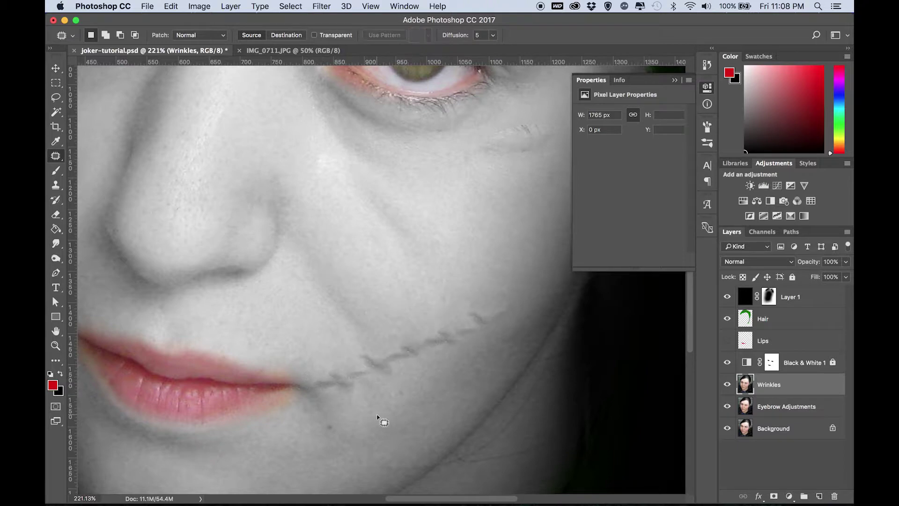
- Patch a matching crease scar running outward and upward from the subject's right mouth corner on the Wrinkles layer
{"action": "scroll", "coordinate": [377, 418], "scroll_direction": "down", "scroll_amount": 3}
{"action": "scroll", "coordinate": [377, 419], "scroll_direction": "down", "scroll_amount": 3}
{"action": "scroll", "coordinate": [377, 418], "scroll_direction": "up", "scroll_amount": 3}
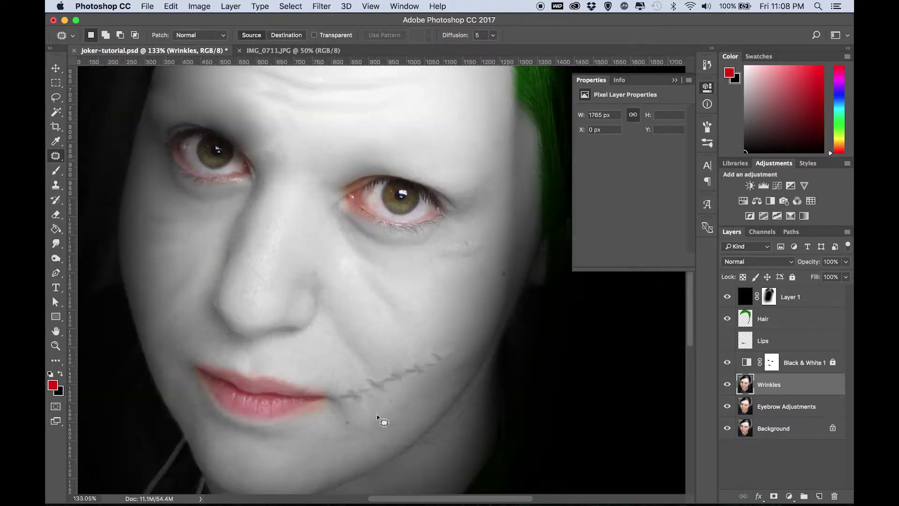
{"action": "scroll", "coordinate": [377, 418], "scroll_direction": "left", "scroll_amount": 2}
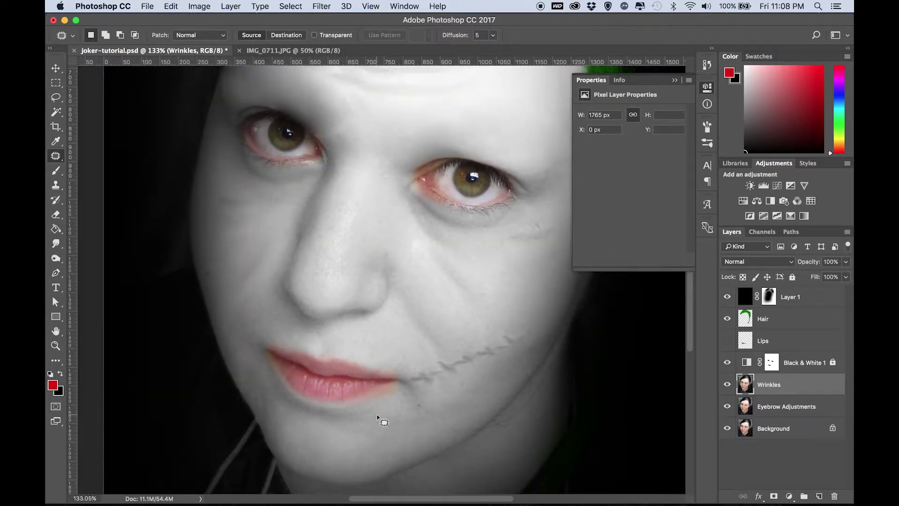
{"action": "scroll", "coordinate": [378, 414], "scroll_direction": "up", "scroll_amount": 5}
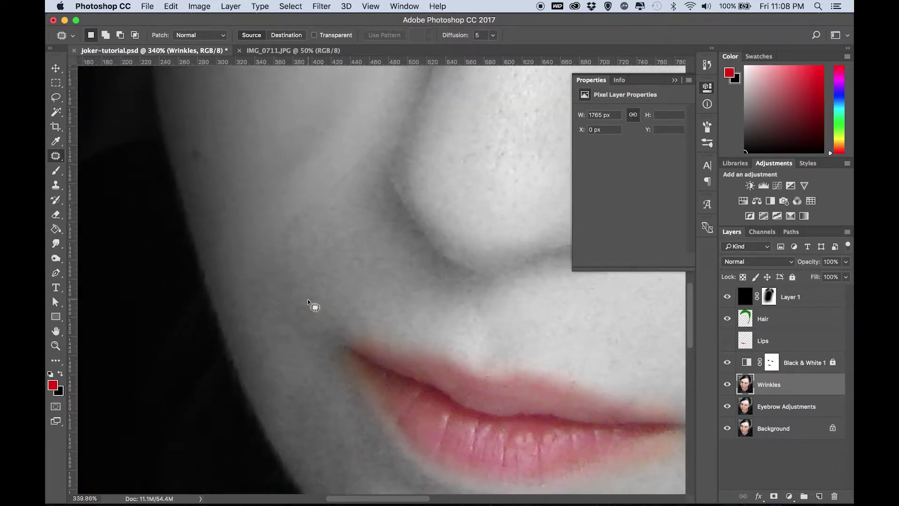
{"action": "scroll", "coordinate": [307, 300], "scroll_direction": "down", "scroll_amount": 3}
{"action": "left_click_drag", "start_coordinate": [312, 334], "coordinate": [310, 322]}
{"action": "left_click_drag", "start_coordinate": [313, 318], "coordinate": [316, 354]}
{"action": "left_click_drag", "start_coordinate": [327, 328], "coordinate": [320, 323]}
{"action": "mouse_move", "coordinate": [318, 323]}
{"action": "left_mouse_down"}
{"action": "mouse_move", "coordinate": [316, 351]}
{"action": "mouse_move", "coordinate": [304, 310]}
{"action": "mouse_move", "coordinate": [312, 358]}
{"action": "left_mouse_up"}
{"action": "mouse_move", "coordinate": [323, 334]}
{"action": "left_mouse_down"}
{"action": "mouse_move", "coordinate": [335, 310]}
{"action": "mouse_move", "coordinate": [329, 334]}
{"action": "left_mouse_up"}
{"action": "mouse_move", "coordinate": [328, 324]}
{"action": "left_mouse_down"}
{"action": "mouse_move", "coordinate": [300, 303]}
{"action": "mouse_move", "coordinate": [299, 322]}
{"action": "mouse_move", "coordinate": [310, 320]}
{"action": "left_mouse_up"}
{"action": "left_click_drag", "start_coordinate": [306, 314], "coordinate": [317, 350]}
{"action": "left_click_drag", "start_coordinate": [291, 286], "coordinate": [300, 304]}
{"action": "mouse_move", "coordinate": [297, 302]}
{"action": "left_mouse_down"}
{"action": "mouse_move", "coordinate": [323, 325]}
{"action": "mouse_move", "coordinate": [291, 304]}
{"action": "mouse_move", "coordinate": [323, 346]}
{"action": "left_mouse_up"}
{"action": "left_click", "coordinate": [324, 356]}
{"action": "scroll", "coordinate": [324, 357], "scroll_direction": "up", "scroll_amount": 1}
{"action": "scroll", "coordinate": [324, 357], "scroll_direction": "up", "scroll_amount": 2}
{"action": "left_click", "coordinate": [324, 377]}
{"action": "left_click_drag", "start_coordinate": [320, 335], "coordinate": [569, 380]}
{"action": "left_click", "coordinate": [537, 409]}
{"action": "scroll", "coordinate": [537, 408], "scroll_direction": "down", "scroll_amount": 3}
{"action": "scroll", "coordinate": [534, 407], "scroll_direction": "up", "scroll_amount": 3}
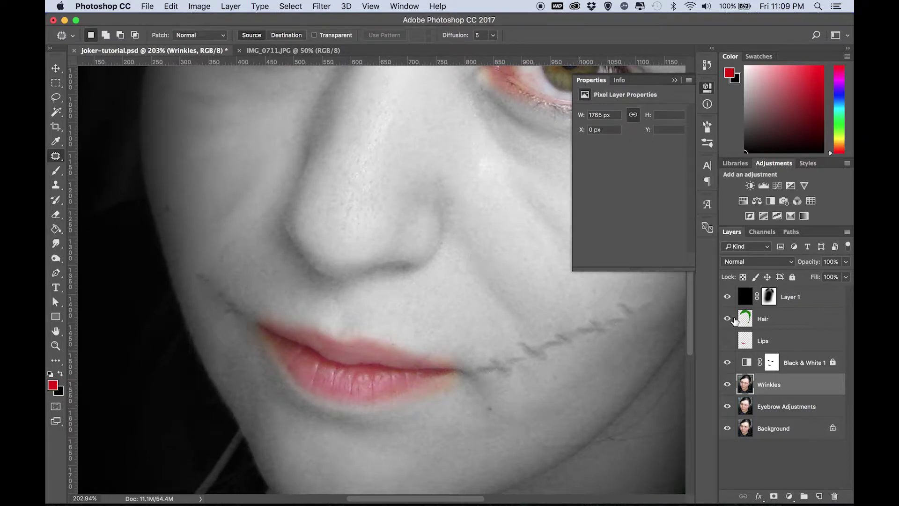
- Show and select the Lips layer, and smudge the lip paint outward toward both mouth corners with the Smudge tool at 25% strength
{"action": "left_click", "coordinate": [727, 342]}
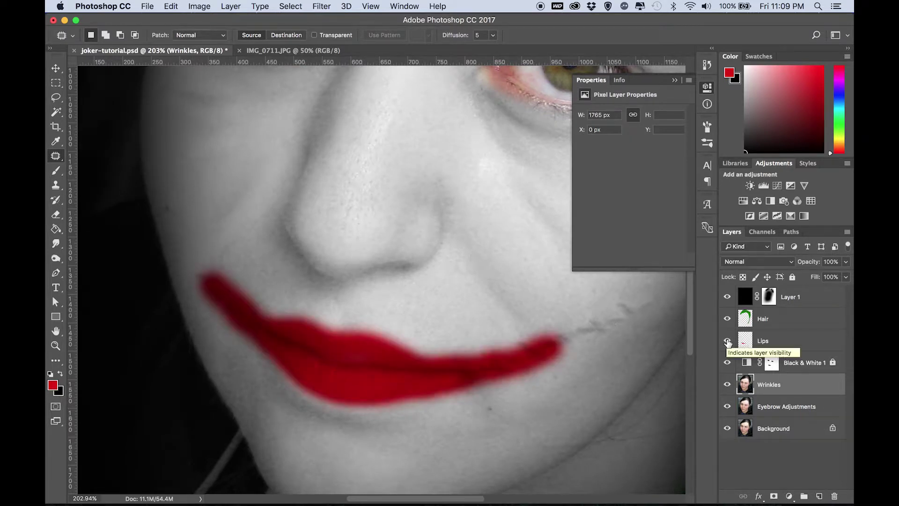
{"action": "scroll", "coordinate": [303, 384], "scroll_direction": "down", "scroll_amount": 2}
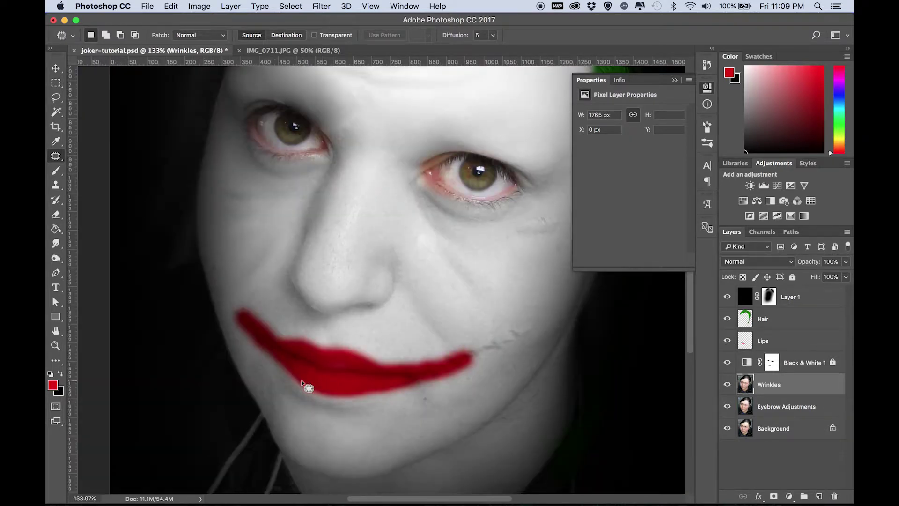
{"action": "left_click", "coordinate": [782, 342]}
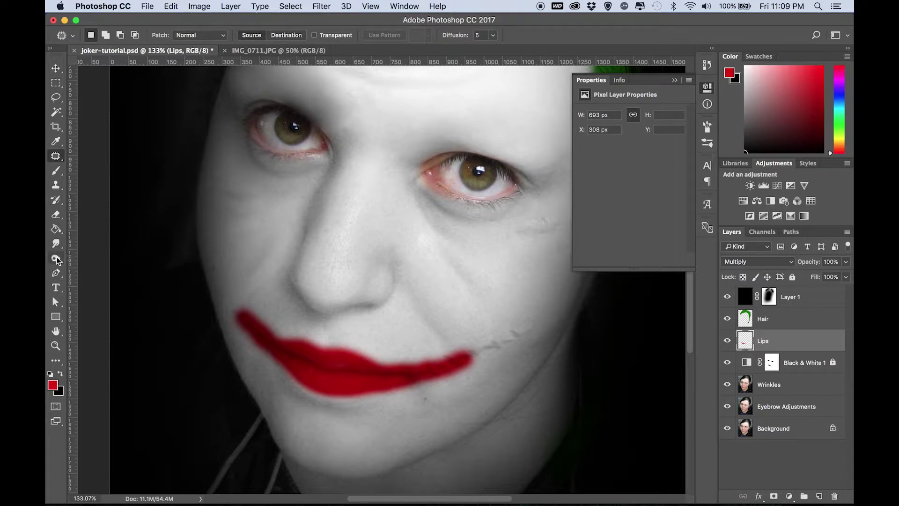
{"action": "left_click_drag", "start_coordinate": [57, 248], "coordinate": [117, 263]}
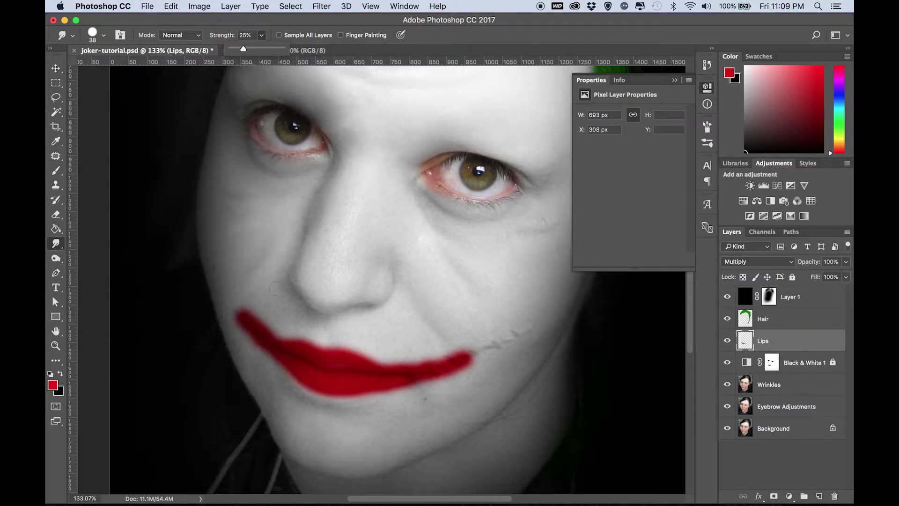
{"action": "left_click_drag", "start_coordinate": [307, 357], "coordinate": [258, 316]}
{"action": "left_click_drag", "start_coordinate": [328, 384], "coordinate": [237, 308]}
{"action": "mouse_move", "coordinate": [302, 359]}
{"action": "left_mouse_down"}
{"action": "mouse_move", "coordinate": [246, 300]}
{"action": "mouse_move", "coordinate": [238, 324]}
{"action": "mouse_move", "coordinate": [280, 341]}
{"action": "mouse_move", "coordinate": [269, 328]}
{"action": "left_mouse_up"}
{"action": "mouse_move", "coordinate": [404, 365]}
{"action": "left_mouse_down"}
{"action": "mouse_move", "coordinate": [475, 349]}
{"action": "mouse_move", "coordinate": [566, 350]}
{"action": "mouse_move", "coordinate": [463, 377]}
{"action": "left_mouse_up"}
{"action": "mouse_move", "coordinate": [346, 384]}
{"action": "left_mouse_down"}
{"action": "mouse_move", "coordinate": [433, 386]}
{"action": "mouse_move", "coordinate": [458, 408]}
{"action": "left_mouse_up"}
{"action": "left_click_drag", "start_coordinate": [387, 391], "coordinate": [509, 410]}
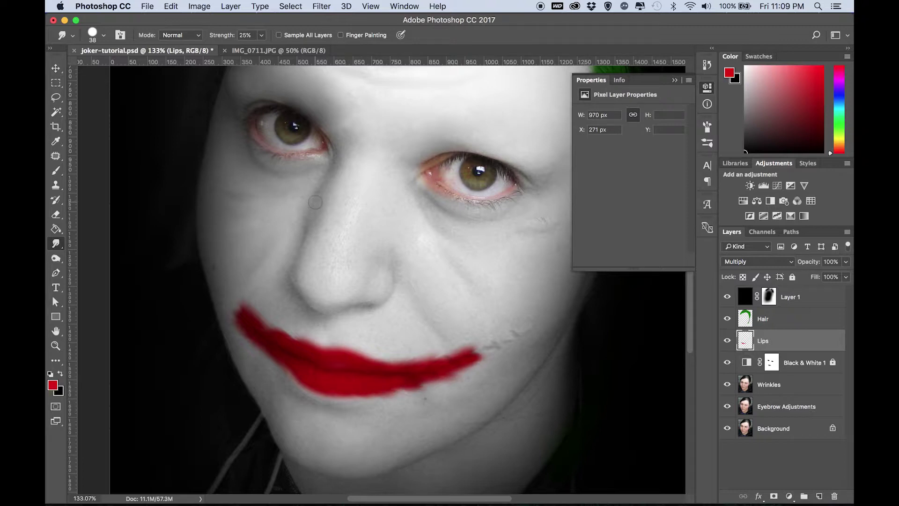
- Set the Smudge strength to 35% and smear the red paint along the lower lip and up over the subject's left cheek scar
{"action": "left_click", "coordinate": [260, 35]}
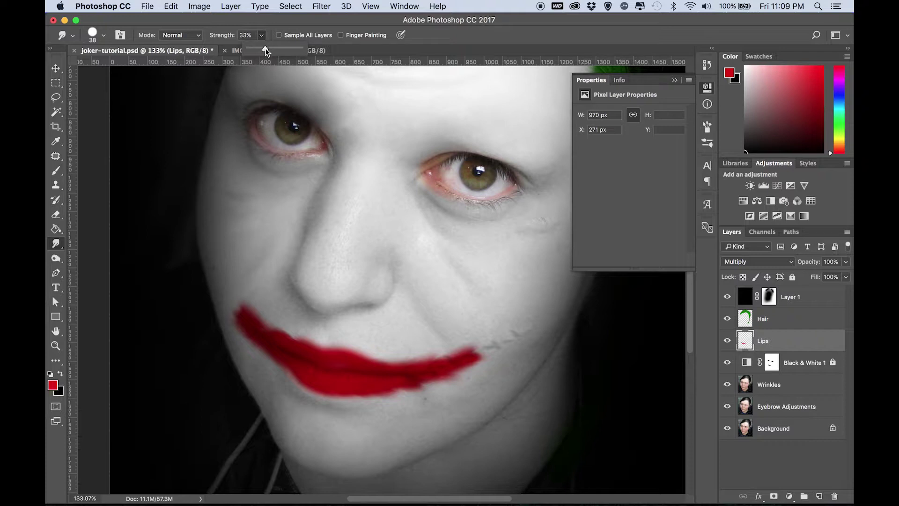
{"action": "mouse_move", "coordinate": [297, 374]}
{"action": "left_mouse_down"}
{"action": "mouse_move", "coordinate": [336, 393]}
{"action": "mouse_move", "coordinate": [375, 394]}
{"action": "left_mouse_up"}
{"action": "left_click_drag", "start_coordinate": [314, 387], "coordinate": [353, 397]}
{"action": "mouse_move", "coordinate": [358, 391]}
{"action": "left_mouse_down"}
{"action": "mouse_move", "coordinate": [401, 395]}
{"action": "mouse_move", "coordinate": [423, 354]}
{"action": "mouse_move", "coordinate": [485, 352]}
{"action": "left_mouse_up"}
{"action": "key", "text": "super+z"}
{"action": "mouse_move", "coordinate": [432, 365]}
{"action": "left_mouse_down"}
{"action": "mouse_move", "coordinate": [489, 349]}
{"action": "mouse_move", "coordinate": [472, 367]}
{"action": "left_mouse_up"}
{"action": "left_click_drag", "start_coordinate": [313, 382], "coordinate": [415, 394]}
{"action": "left_click_drag", "start_coordinate": [334, 393], "coordinate": [393, 400]}
{"action": "left_click_drag", "start_coordinate": [283, 363], "coordinate": [307, 397]}
{"action": "mouse_move", "coordinate": [474, 352]}
{"action": "left_mouse_down"}
{"action": "mouse_move", "coordinate": [498, 346]}
{"action": "mouse_move", "coordinate": [481, 345]}
{"action": "left_mouse_up"}
{"action": "left_click_drag", "start_coordinate": [483, 349], "coordinate": [509, 347]}
{"action": "mouse_move", "coordinate": [459, 364]}
{"action": "left_mouse_down"}
{"action": "mouse_move", "coordinate": [483, 362]}
{"action": "mouse_move", "coordinate": [486, 342]}
{"action": "left_mouse_up"}
{"action": "mouse_move", "coordinate": [489, 349]}
{"action": "left_mouse_down"}
{"action": "mouse_move", "coordinate": [524, 343]}
{"action": "mouse_move", "coordinate": [505, 339]}
{"action": "left_mouse_up"}
{"action": "mouse_move", "coordinate": [499, 344]}
{"action": "left_mouse_down"}
{"action": "mouse_move", "coordinate": [525, 341]}
{"action": "mouse_move", "coordinate": [501, 355]}
{"action": "left_mouse_up"}
{"action": "left_click_drag", "start_coordinate": [479, 359], "coordinate": [501, 358]}
{"action": "mouse_move", "coordinate": [435, 372]}
{"action": "left_mouse_down"}
{"action": "mouse_move", "coordinate": [459, 380]}
{"action": "mouse_move", "coordinate": [428, 390]}
{"action": "left_mouse_up"}
{"action": "mouse_move", "coordinate": [463, 357]}
{"action": "left_mouse_down"}
{"action": "mouse_move", "coordinate": [487, 336]}
{"action": "mouse_move", "coordinate": [427, 358]}
{"action": "mouse_move", "coordinate": [467, 346]}
{"action": "left_mouse_up"}
{"action": "left_click_drag", "start_coordinate": [501, 340], "coordinate": [515, 334]}
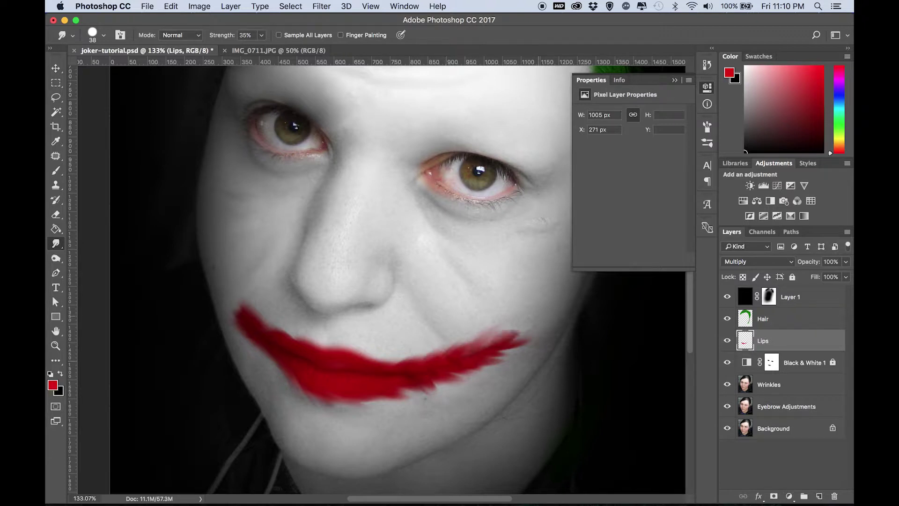
- Smudge the lower edge of the red paint into ragged streaks around the lower lip and the subject's left mouth corner
{"action": "scroll", "coordinate": [506, 333], "scroll_direction": "down", "scroll_amount": 3}
{"action": "scroll", "coordinate": [434, 352], "scroll_direction": "up", "scroll_amount": 8}
{"action": "scroll", "coordinate": [433, 352], "scroll_direction": "right", "scroll_amount": 5}
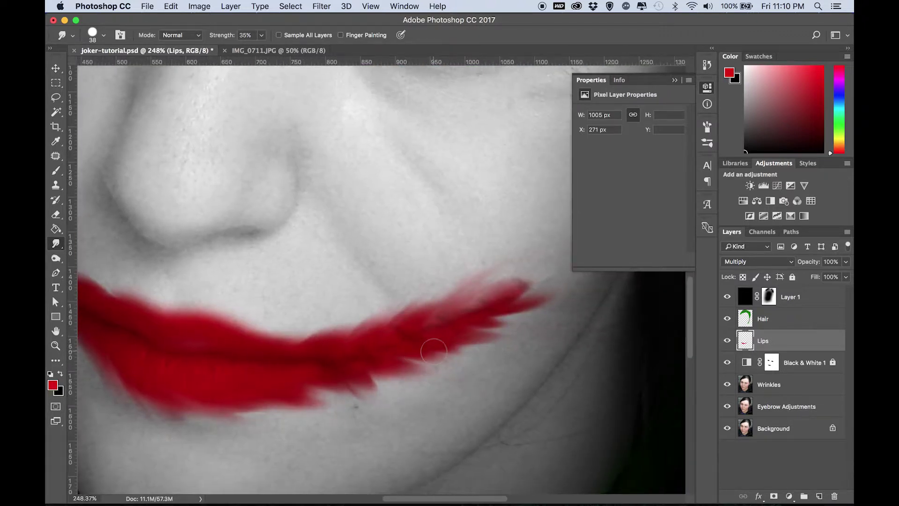
{"action": "left_click_drag", "start_coordinate": [356, 394], "coordinate": [378, 369]}
{"action": "left_click_drag", "start_coordinate": [385, 387], "coordinate": [420, 358]}
{"action": "left_click_drag", "start_coordinate": [432, 358], "coordinate": [471, 335]}
{"action": "left_click_drag", "start_coordinate": [313, 402], "coordinate": [338, 384]}
{"action": "left_click_drag", "start_coordinate": [349, 391], "coordinate": [384, 363]}
{"action": "left_click_drag", "start_coordinate": [473, 348], "coordinate": [506, 328]}
{"action": "left_click_drag", "start_coordinate": [443, 360], "coordinate": [489, 344]}
{"action": "left_click_drag", "start_coordinate": [309, 408], "coordinate": [328, 388]}
{"action": "left_click_drag", "start_coordinate": [364, 390], "coordinate": [404, 363]}
{"action": "mouse_move", "coordinate": [397, 364]}
{"action": "left_mouse_down"}
{"action": "mouse_move", "coordinate": [424, 382]}
{"action": "mouse_move", "coordinate": [377, 396]}
{"action": "left_mouse_up"}
{"action": "left_click_drag", "start_coordinate": [398, 379], "coordinate": [361, 403]}
{"action": "left_click_drag", "start_coordinate": [304, 404], "coordinate": [335, 385]}
{"action": "mouse_move", "coordinate": [352, 398]}
{"action": "left_mouse_down"}
{"action": "mouse_move", "coordinate": [376, 364]}
{"action": "mouse_move", "coordinate": [357, 402]}
{"action": "left_mouse_up"}
{"action": "left_click_drag", "start_coordinate": [332, 402], "coordinate": [341, 385]}
{"action": "scroll", "coordinate": [334, 395], "scroll_direction": "down", "scroll_amount": 5}
{"action": "mouse_move", "coordinate": [397, 382]}
{"action": "left_mouse_down"}
{"action": "mouse_move", "coordinate": [359, 385]}
{"action": "mouse_move", "coordinate": [339, 403]}
{"action": "mouse_move", "coordinate": [361, 393]}
{"action": "left_mouse_up"}
{"action": "left_click_drag", "start_coordinate": [348, 389], "coordinate": [317, 400]}
{"action": "mouse_move", "coordinate": [296, 401]}
{"action": "left_mouse_down"}
{"action": "mouse_move", "coordinate": [265, 409]}
{"action": "mouse_move", "coordinate": [310, 398]}
{"action": "left_mouse_up"}
- Smudge the red paint at the subject's right mouth corner up and outward over the cheek, comparing it with the Joker-Promo.jpg reference
{"action": "mouse_move", "coordinate": [153, 337]}
{"action": "left_mouse_down"}
{"action": "mouse_move", "coordinate": [129, 315]}
{"action": "mouse_move", "coordinate": [110, 276]}
{"action": "mouse_move", "coordinate": [141, 295]}
{"action": "mouse_move", "coordinate": [112, 266]}
{"action": "left_mouse_up"}
{"action": "mouse_move", "coordinate": [149, 313]}
{"action": "left_mouse_down"}
{"action": "mouse_move", "coordinate": [112, 262]}
{"action": "mouse_move", "coordinate": [113, 250]}
{"action": "left_mouse_up"}
{"action": "scroll", "coordinate": [144, 280], "scroll_direction": "down", "scroll_amount": 5}
{"action": "key", "text": "ctrl+Up"}
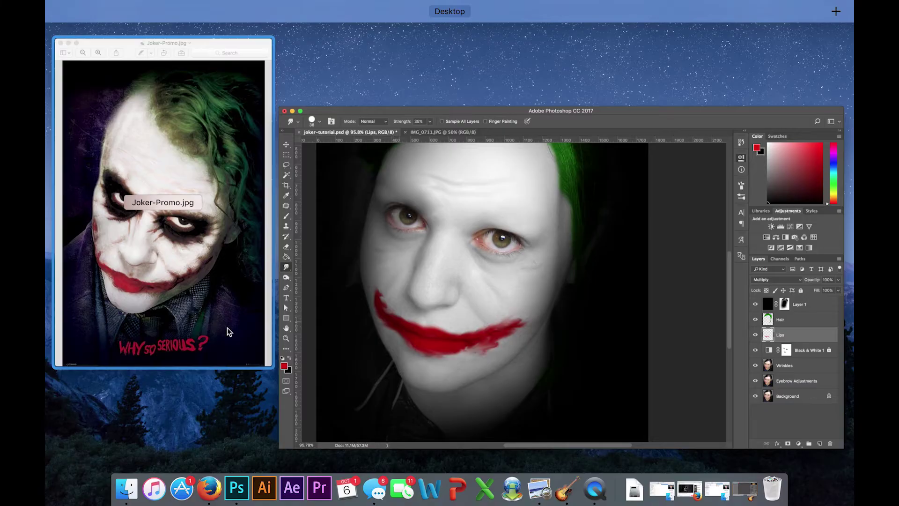
{"action": "left_click", "coordinate": [375, 314]}
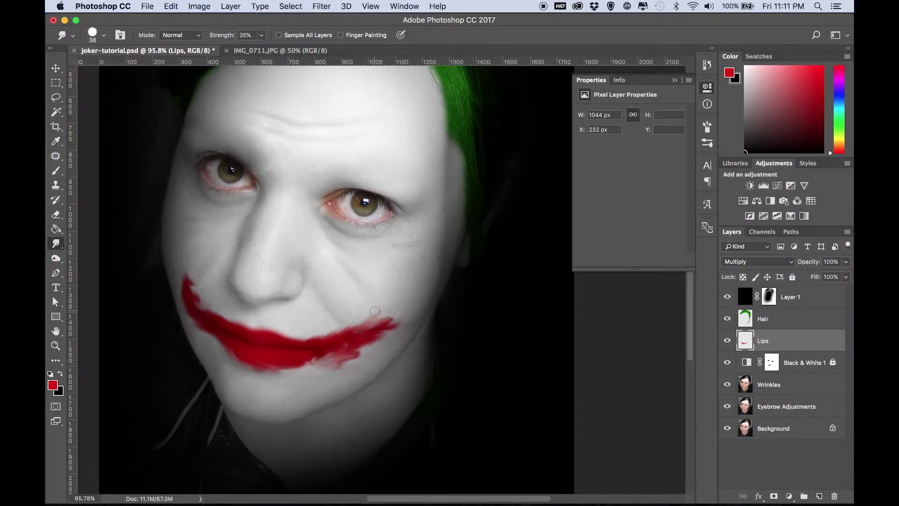
{"action": "scroll", "coordinate": [275, 325], "scroll_direction": "up", "scroll_amount": 3}
{"action": "scroll", "coordinate": [227, 297], "scroll_direction": "left", "scroll_amount": 2}
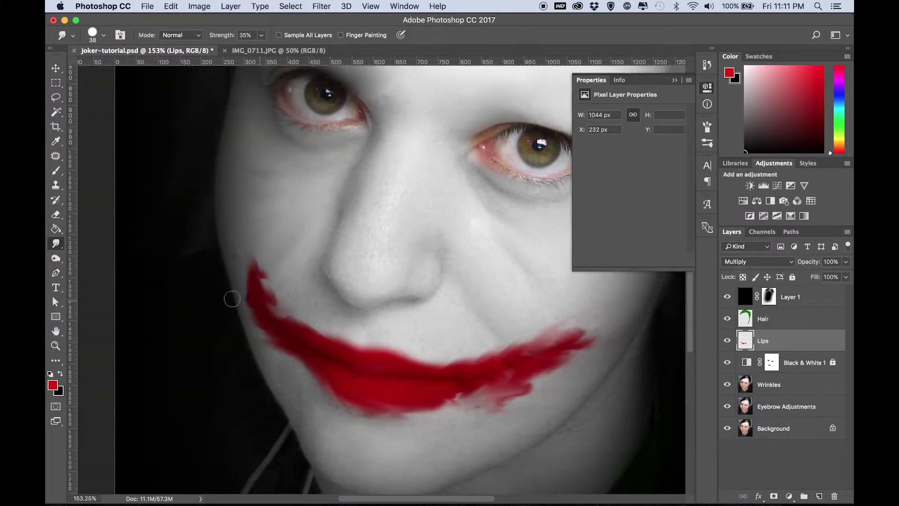
{"action": "mouse_move", "coordinate": [262, 304]}
{"action": "left_mouse_down"}
{"action": "mouse_move", "coordinate": [203, 266]}
{"action": "mouse_move", "coordinate": [223, 261]}
{"action": "left_mouse_up"}
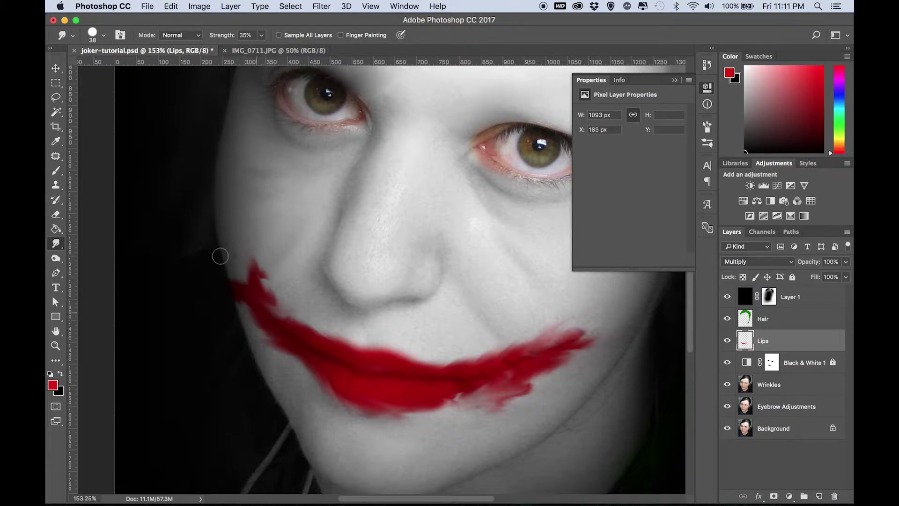
- Smudge the red paint on the subject's right cheek scar up and outward toward the edge of the face
{"action": "left_click_drag", "start_coordinate": [260, 319], "coordinate": [220, 268]}
{"action": "left_click_drag", "start_coordinate": [259, 300], "coordinate": [230, 239]}
{"action": "left_click_drag", "start_coordinate": [257, 328], "coordinate": [214, 280]}
{"action": "scroll", "coordinate": [271, 382], "scroll_direction": "down", "scroll_amount": 5}
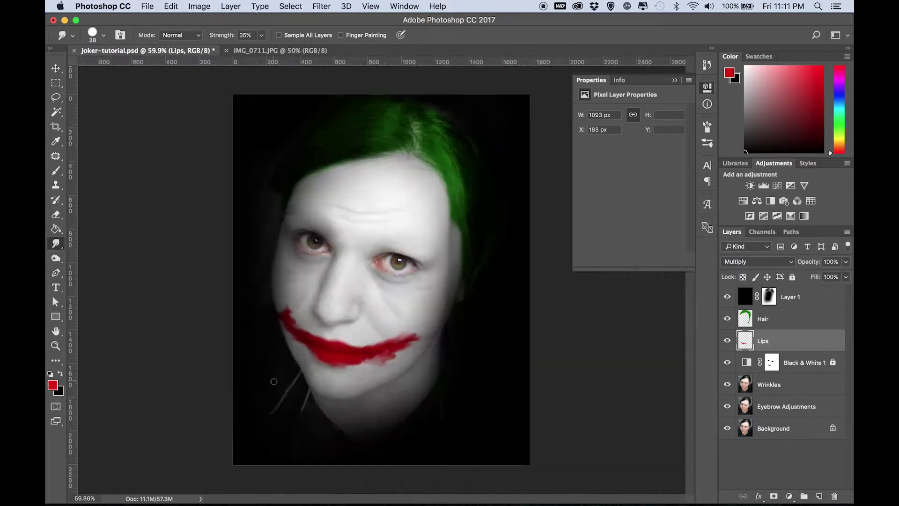
- Soften the red paint with short smudge strokes along the lips and at the subject's left mouth corner
{"action": "scroll", "coordinate": [272, 382], "scroll_direction": "up", "scroll_amount": 3}
{"action": "left_click_drag", "start_coordinate": [542, 298], "coordinate": [550, 291]}
{"action": "left_click_drag", "start_coordinate": [415, 308], "coordinate": [463, 318]}
{"action": "mouse_move", "coordinate": [359, 340]}
{"action": "left_mouse_down"}
{"action": "mouse_move", "coordinate": [381, 353]}
{"action": "mouse_move", "coordinate": [409, 349]}
{"action": "mouse_move", "coordinate": [350, 338]}
{"action": "left_mouse_up"}
{"action": "scroll", "coordinate": [536, 304], "scroll_direction": "down", "scroll_amount": 3}
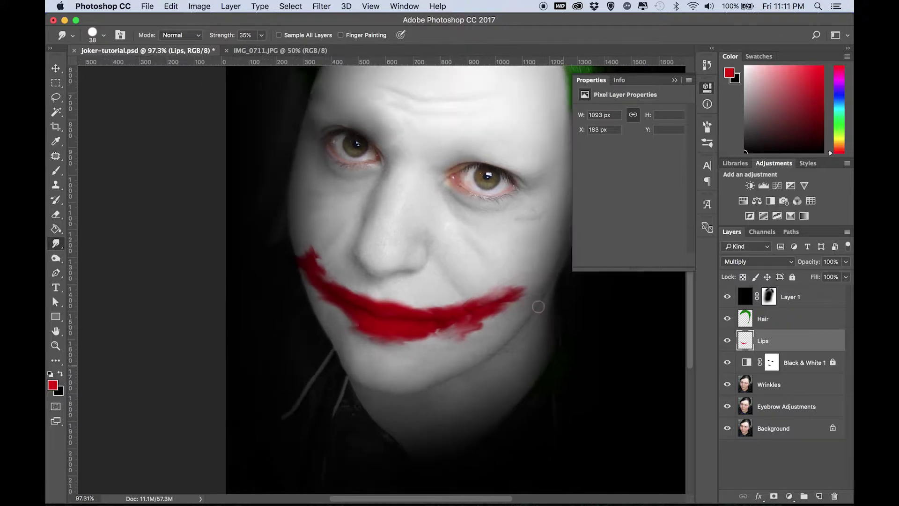
- Duplicate the Lips layer and soften the copy's lower lip paint with the Blur tool at 58% strength
{"action": "scroll", "coordinate": [537, 304], "scroll_direction": "up", "scroll_amount": 4}
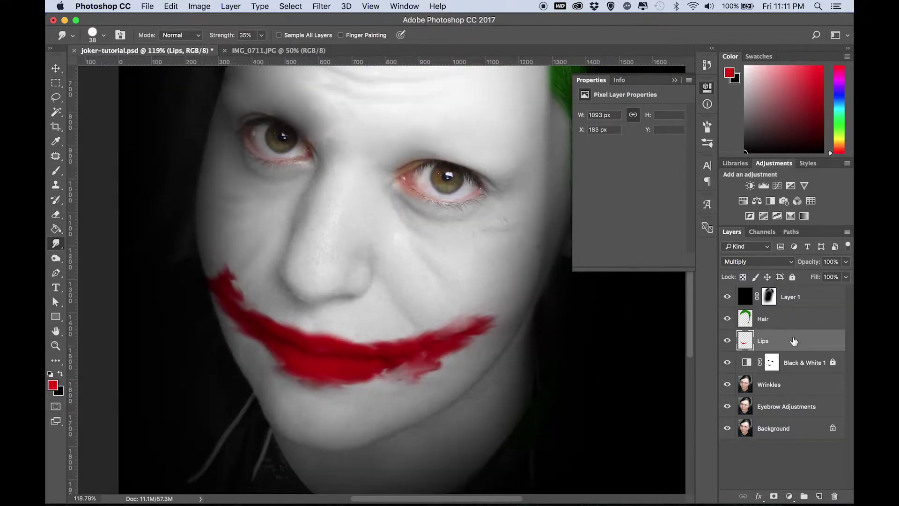
{"action": "key", "text": "super+j"}
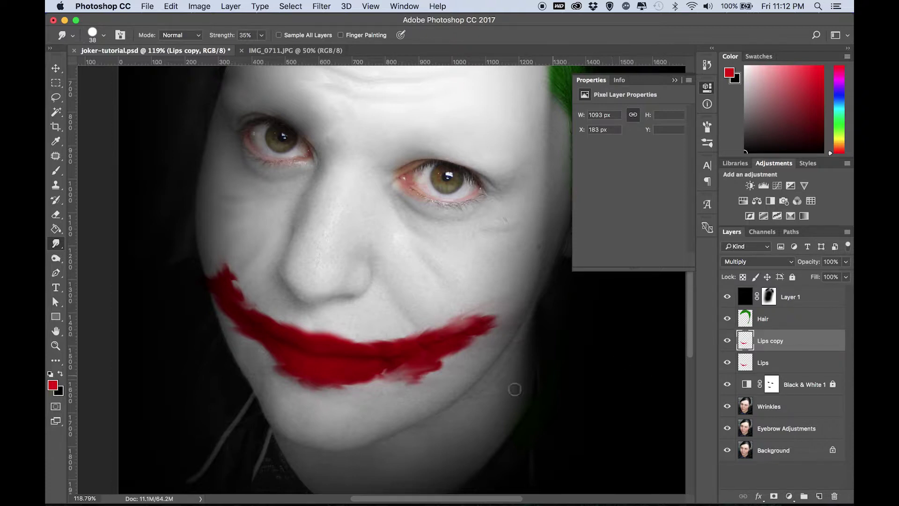
{"action": "left_click", "coordinate": [322, 7]}
{"action": "left_click", "coordinate": [322, 7]}
{"action": "left_click", "coordinate": [55, 245]}
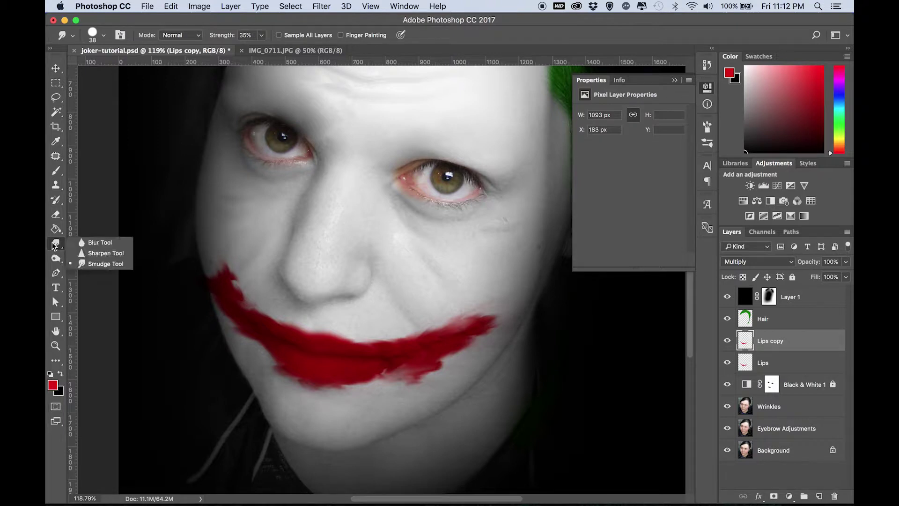
{"action": "left_click", "coordinate": [99, 242]}
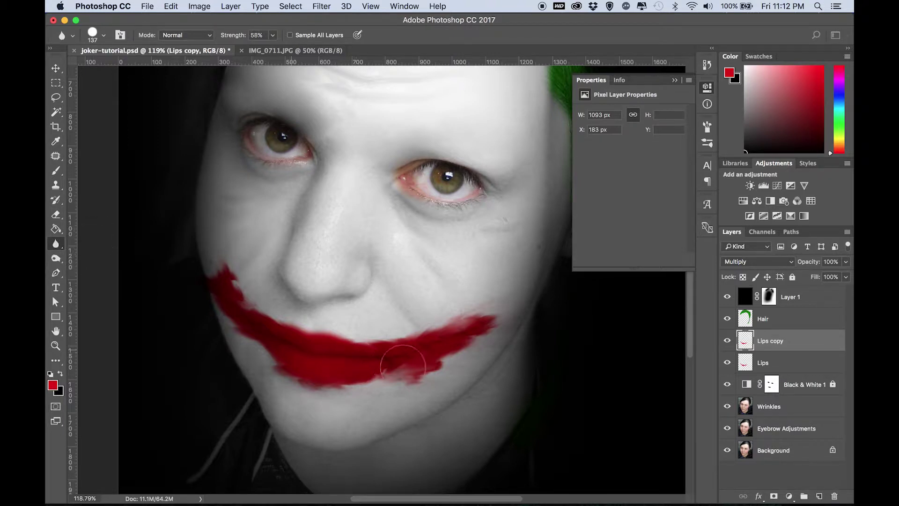
{"action": "mouse_move", "coordinate": [395, 380]}
{"action": "left_mouse_down"}
{"action": "mouse_move", "coordinate": [226, 366]}
{"action": "mouse_move", "coordinate": [192, 257]}
{"action": "mouse_move", "coordinate": [303, 337]}
{"action": "mouse_move", "coordinate": [335, 336]}
{"action": "mouse_move", "coordinate": [327, 368]}
{"action": "left_mouse_up"}
- Smudge the lower edge of the paint on the Lips copy layer outward in short streaks with the Smudge tool at 35% strength
{"action": "left_click", "coordinate": [55, 244]}
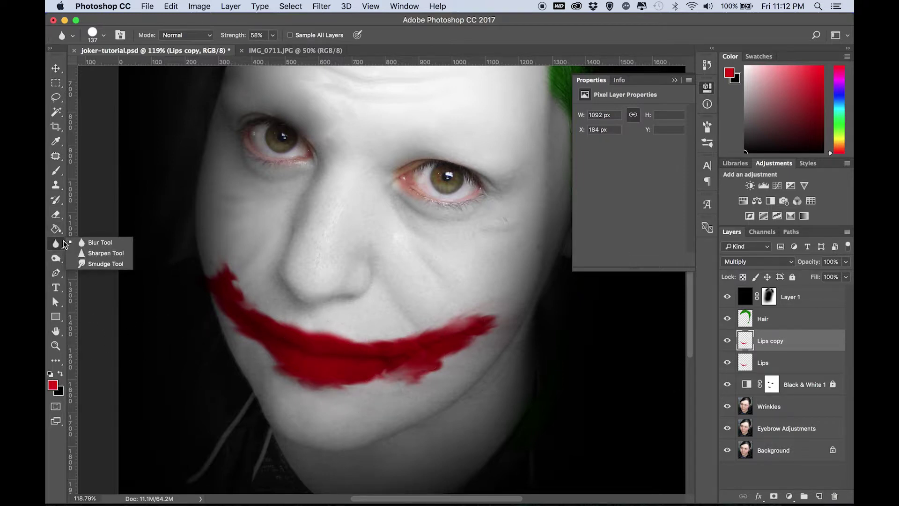
{"action": "left_click", "coordinate": [96, 263]}
{"action": "mouse_move", "coordinate": [355, 365]}
{"action": "left_mouse_down"}
{"action": "mouse_move", "coordinate": [359, 342]}
{"action": "mouse_move", "coordinate": [337, 333]}
{"action": "mouse_move", "coordinate": [343, 388]}
{"action": "mouse_move", "coordinate": [269, 364]}
{"action": "left_mouse_up"}
{"action": "left_click_drag", "start_coordinate": [284, 356], "coordinate": [259, 346]}
{"action": "left_click_drag", "start_coordinate": [370, 371], "coordinate": [380, 383]}
{"action": "left_click_drag", "start_coordinate": [349, 373], "coordinate": [359, 390]}
{"action": "left_click_drag", "start_coordinate": [431, 352], "coordinate": [446, 362]}
{"action": "left_click_drag", "start_coordinate": [464, 332], "coordinate": [474, 342]}
{"action": "left_click_drag", "start_coordinate": [348, 355], "coordinate": [360, 338]}
{"action": "left_click_drag", "start_coordinate": [368, 353], "coordinate": [391, 327]}
{"action": "mouse_move", "coordinate": [403, 349]}
{"action": "left_mouse_down"}
{"action": "mouse_move", "coordinate": [407, 329]}
{"action": "mouse_move", "coordinate": [448, 321]}
{"action": "mouse_move", "coordinate": [451, 329]}
{"action": "left_mouse_up"}
{"action": "key", "text": "alt+super+z"}
{"action": "key", "text": "alt+super+z"}
{"action": "key", "text": "alt+super+z"}
- Smudge the Lips copy paint from the middle of the mouth up toward the subject's left mouth corner
{"action": "left_click_drag", "start_coordinate": [353, 349], "coordinate": [489, 319]}
{"action": "scroll", "coordinate": [422, 375], "scroll_direction": "down", "scroll_amount": 3}
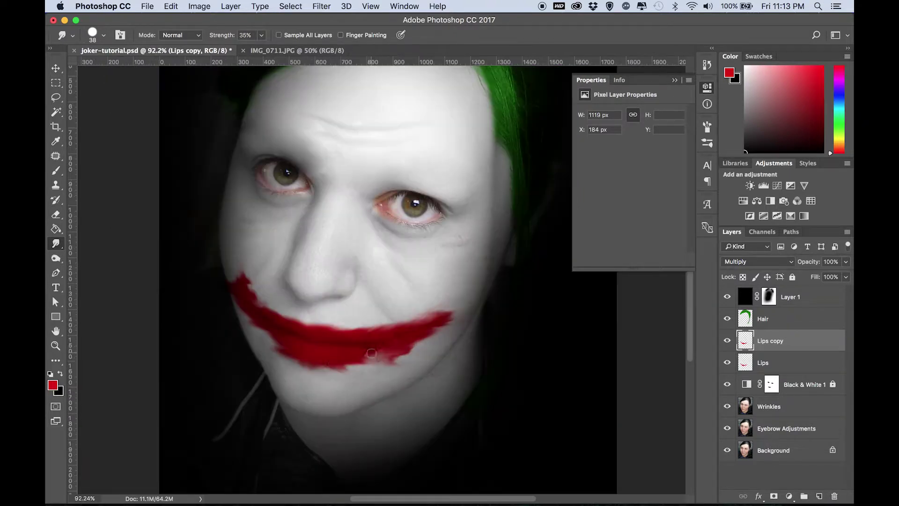
{"action": "scroll", "coordinate": [417, 366], "scroll_direction": "up", "scroll_amount": 5}
{"action": "left_click_drag", "start_coordinate": [411, 352], "coordinate": [497, 288]}
- Lower the Lips copy layer's opacity to 78%
{"action": "left_click", "coordinate": [847, 265]}
{"action": "left_click", "coordinate": [829, 274]}
{"action": "left_click_drag", "start_coordinate": [830, 271], "coordinate": [836, 271]}
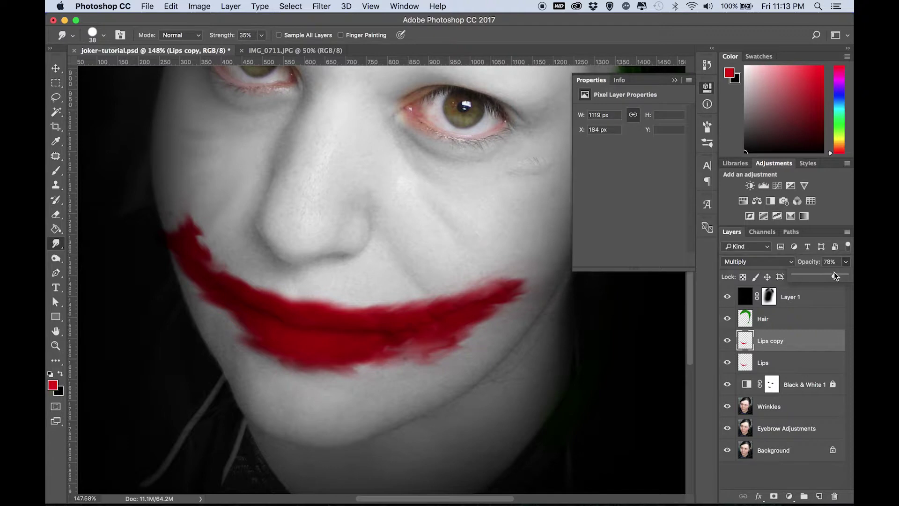
- Set the Lips copy layer's opacity to 80% and compare the painted lips with the Joker-Promo.jpg reference
{"action": "left_click", "coordinate": [582, 347]}
{"action": "scroll", "coordinate": [582, 348], "scroll_direction": "down", "scroll_amount": 5}
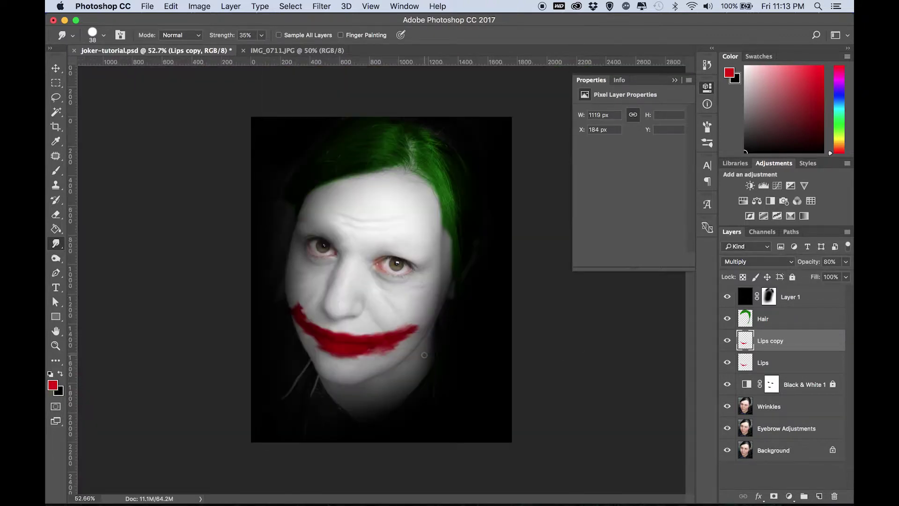
{"action": "scroll", "coordinate": [424, 355], "scroll_direction": "up", "scroll_amount": 2}
{"action": "key", "text": "ctrl+Up"}
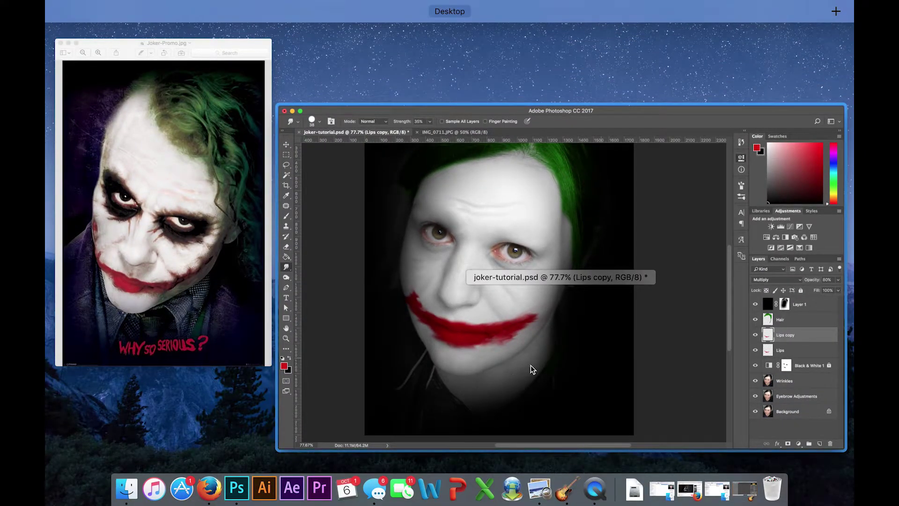
{"action": "left_click", "coordinate": [509, 350]}
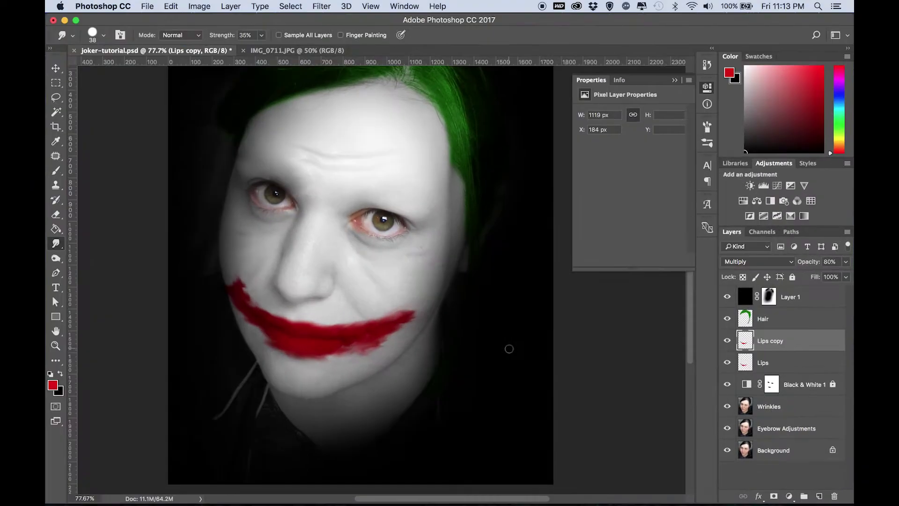
{"action": "scroll", "coordinate": [354, 347], "scroll_direction": "up", "scroll_amount": 5}
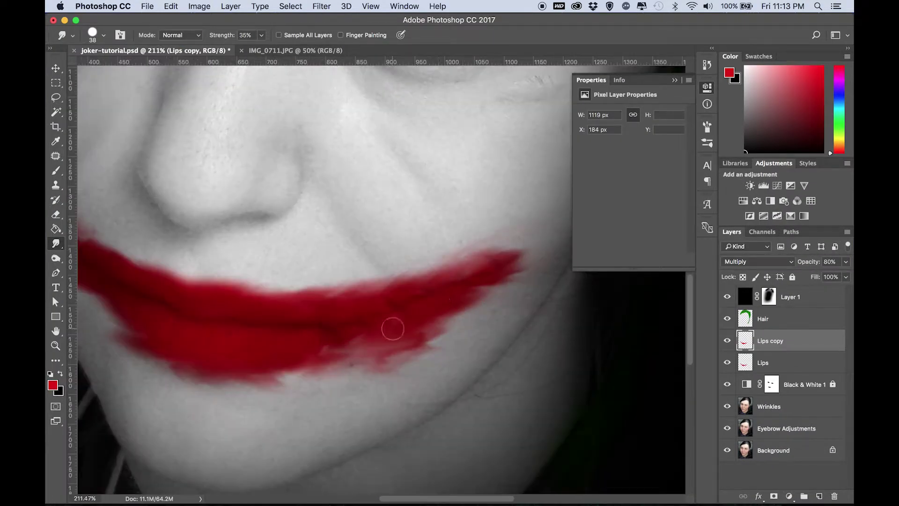
{"action": "scroll", "coordinate": [391, 325], "scroll_direction": "down", "scroll_amount": 5}
{"action": "scroll", "coordinate": [393, 330], "scroll_direction": "up", "scroll_amount": 3}
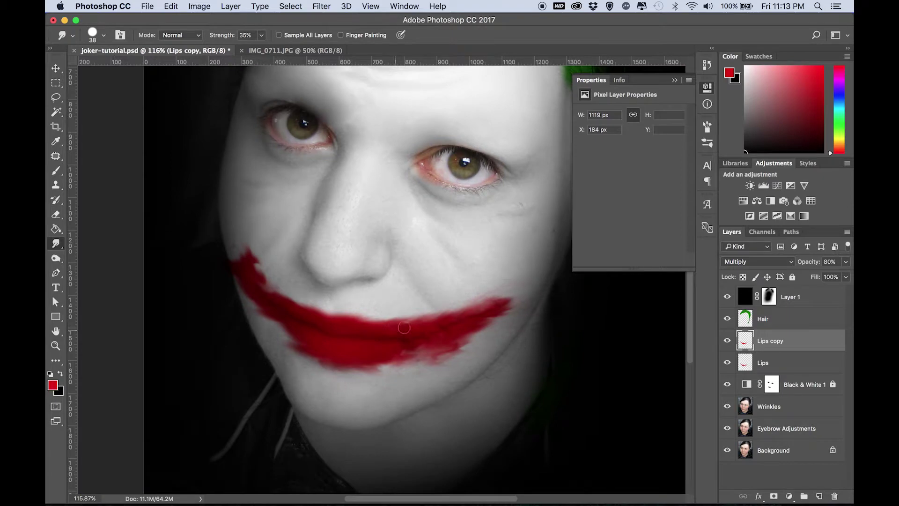
- Duplicate the Wrinkles layer and set up the Burn tool with a soft 156 px brush
{"action": "left_click", "coordinate": [813, 409]}
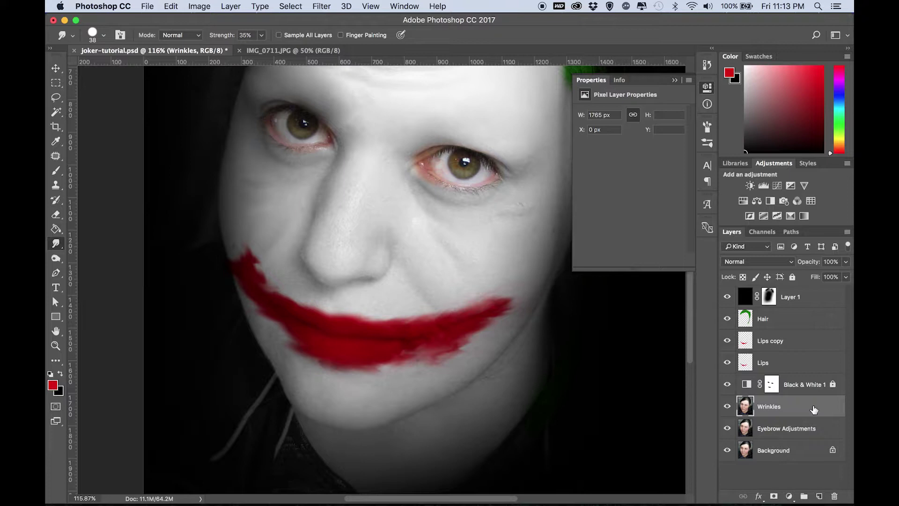
{"action": "key", "text": "ctrl+j"}
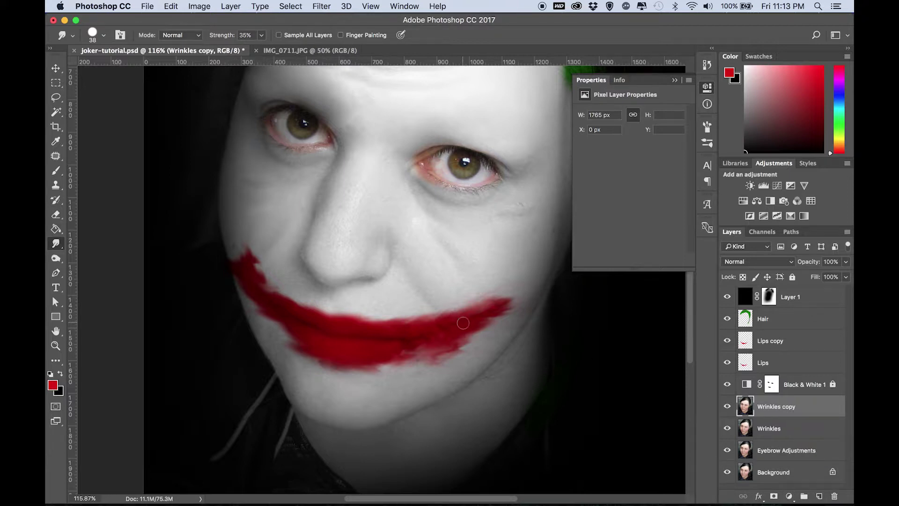
{"action": "left_click", "coordinate": [57, 257]}
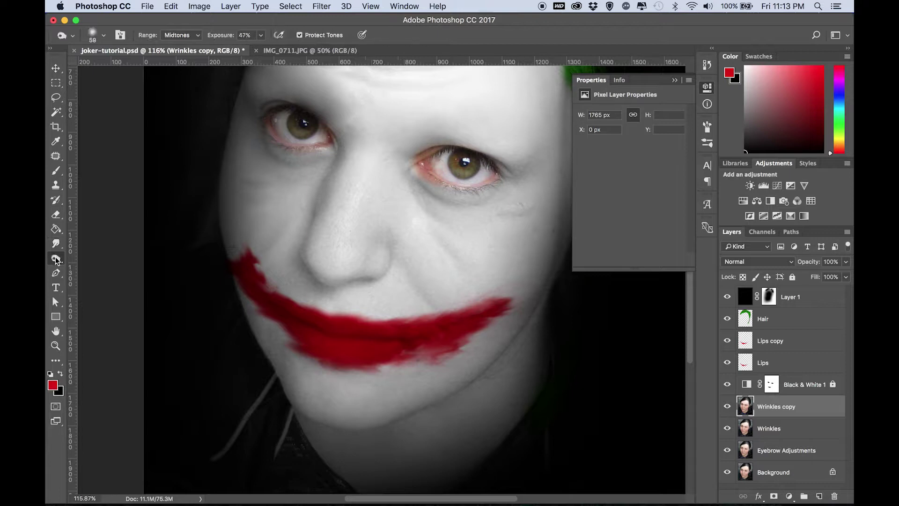
{"action": "left_click", "coordinate": [85, 267]}
{"action": "left_click", "coordinate": [105, 36]}
{"action": "left_click", "coordinate": [148, 70]}
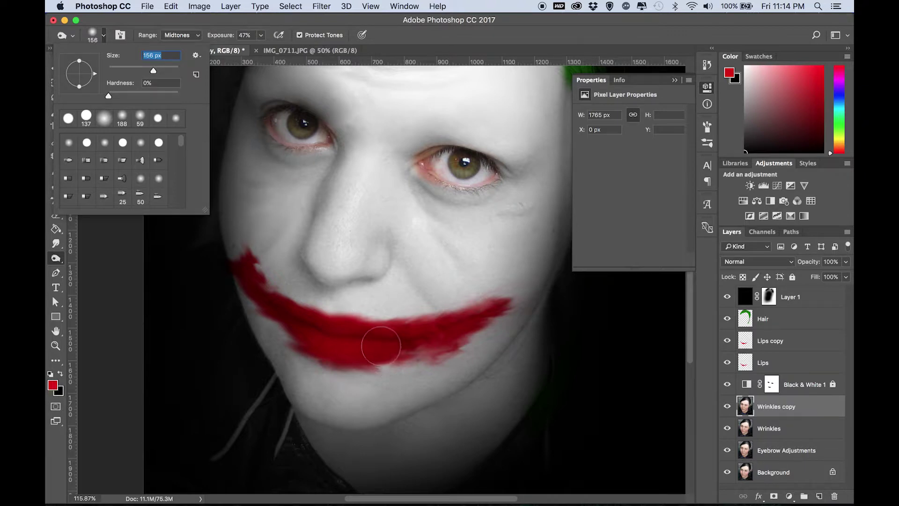
{"action": "left_click", "coordinate": [372, 347]}
- Burn the creases on both cheeks, beside the nose and under the eyes on the Wrinkles copy layer to darken them
{"action": "mouse_move", "coordinate": [364, 369]}
{"action": "left_mouse_down"}
{"action": "mouse_move", "coordinate": [270, 304]}
{"action": "mouse_move", "coordinate": [387, 365]}
{"action": "left_mouse_up"}
{"action": "mouse_move", "coordinate": [458, 266]}
{"action": "left_mouse_down"}
{"action": "mouse_move", "coordinate": [425, 234]}
{"action": "mouse_move", "coordinate": [431, 300]}
{"action": "left_mouse_up"}
{"action": "left_click_drag", "start_coordinate": [293, 218], "coordinate": [274, 246]}
{"action": "mouse_move", "coordinate": [245, 181]}
{"action": "left_mouse_down"}
{"action": "mouse_move", "coordinate": [276, 189]}
{"action": "mouse_move", "coordinate": [269, 253]}
{"action": "left_mouse_up"}
{"action": "scroll", "coordinate": [415, 257], "scroll_direction": "up", "scroll_amount": 4}
{"action": "scroll", "coordinate": [433, 232], "scroll_direction": "down", "scroll_amount": 5}
{"action": "scroll", "coordinate": [435, 231], "scroll_direction": "up", "scroll_amount": 5}
{"action": "scroll", "coordinate": [435, 231], "scroll_direction": "down", "scroll_amount": 7}
{"action": "scroll", "coordinate": [358, 306], "scroll_direction": "up", "scroll_amount": 10}
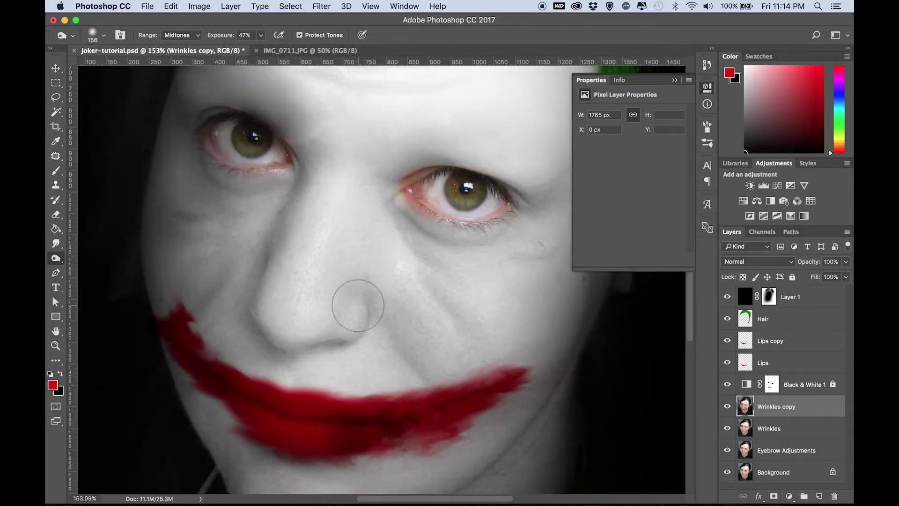
{"action": "scroll", "coordinate": [347, 300], "scroll_direction": "down", "scroll_amount": 3}
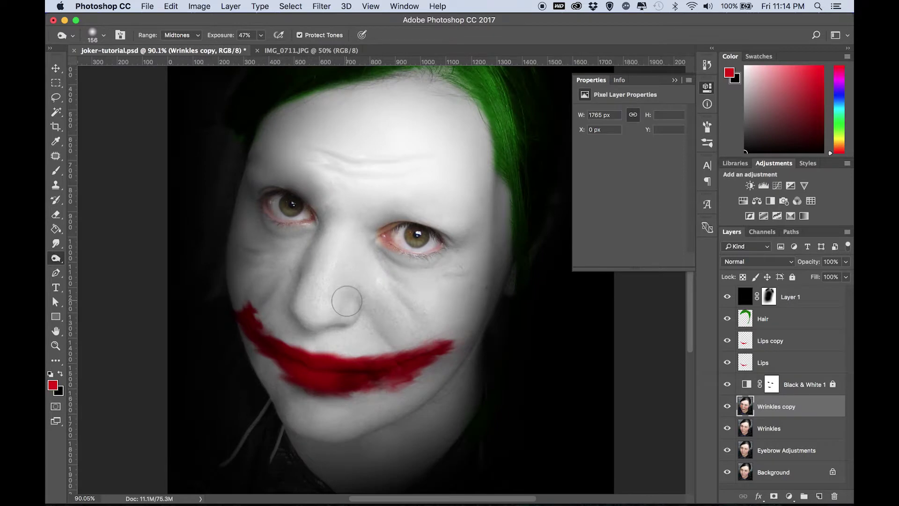
- Check the Joker-Promo.jpg reference and burn dark shading around both eyes on the Wrinkles copy layer
{"action": "key", "text": "ctrl+Up"}
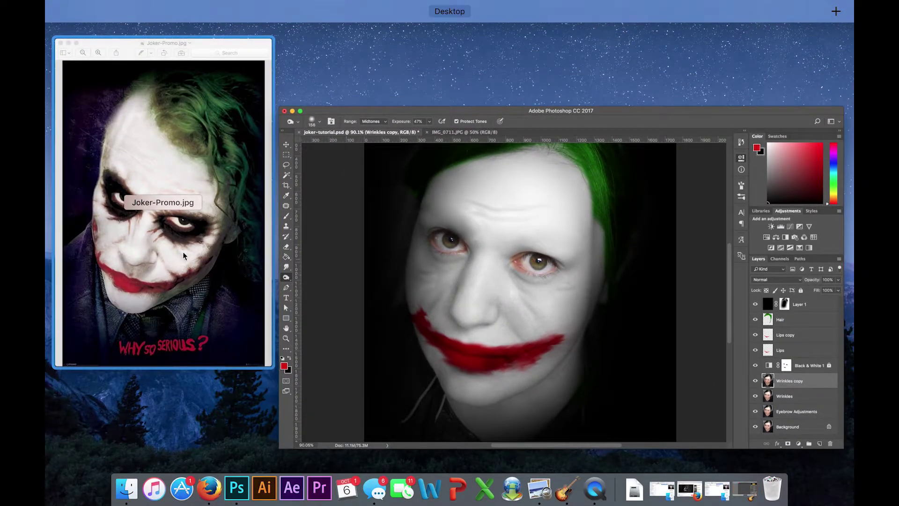
{"action": "left_click", "coordinate": [499, 279]}
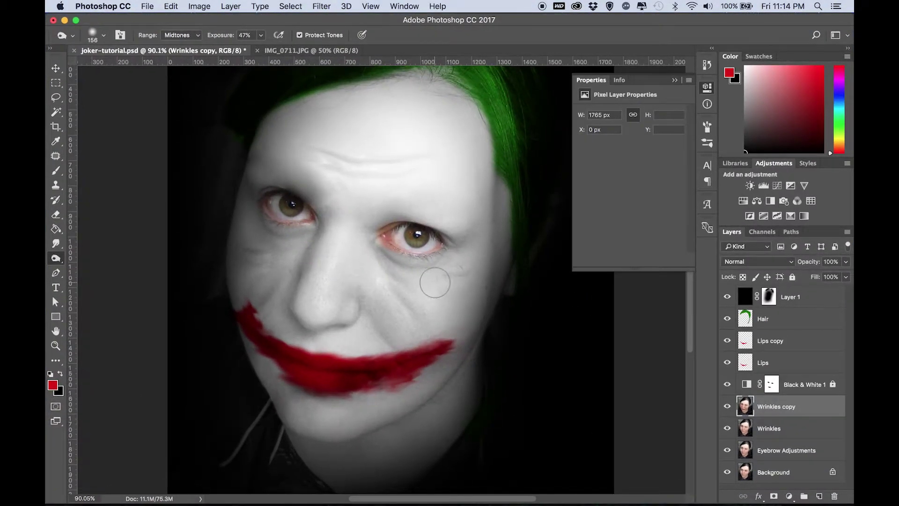
{"action": "right_click", "coordinate": [56, 259]}
{"action": "left_click", "coordinate": [108, 280]}
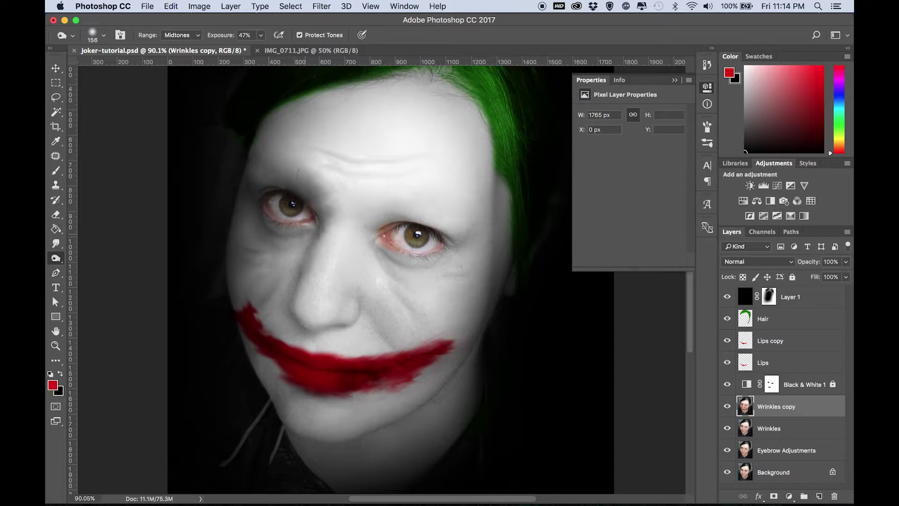
{"action": "mouse_move", "coordinate": [316, 217]}
{"action": "left_mouse_down"}
{"action": "mouse_move", "coordinate": [286, 224]}
{"action": "mouse_move", "coordinate": [256, 184]}
{"action": "mouse_move", "coordinate": [300, 216]}
{"action": "mouse_move", "coordinate": [262, 220]}
{"action": "mouse_move", "coordinate": [307, 232]}
{"action": "mouse_move", "coordinate": [271, 177]}
{"action": "mouse_move", "coordinate": [253, 191]}
{"action": "mouse_move", "coordinate": [322, 231]}
{"action": "mouse_move", "coordinate": [323, 213]}
{"action": "mouse_move", "coordinate": [248, 204]}
{"action": "mouse_move", "coordinate": [320, 227]}
{"action": "left_mouse_up"}
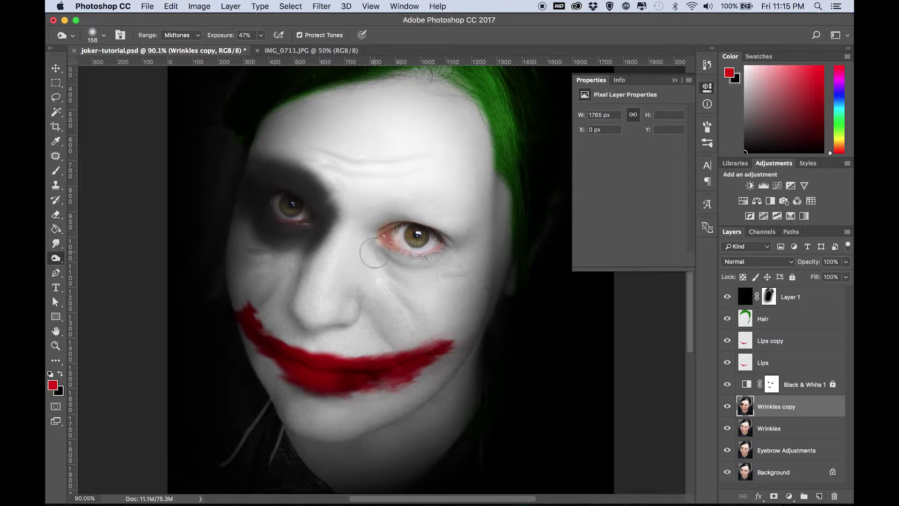
{"action": "mouse_move", "coordinate": [374, 254]}
{"action": "left_mouse_down"}
{"action": "mouse_move", "coordinate": [377, 213]}
{"action": "mouse_move", "coordinate": [429, 208]}
{"action": "mouse_move", "coordinate": [454, 238]}
{"action": "mouse_move", "coordinate": [396, 276]}
{"action": "mouse_move", "coordinate": [354, 239]}
{"action": "mouse_move", "coordinate": [440, 216]}
{"action": "mouse_move", "coordinate": [440, 252]}
{"action": "mouse_move", "coordinate": [370, 256]}
{"action": "mouse_move", "coordinate": [360, 234]}
{"action": "mouse_move", "coordinate": [421, 210]}
{"action": "mouse_move", "coordinate": [449, 260]}
{"action": "mouse_move", "coordinate": [388, 266]}
{"action": "mouse_move", "coordinate": [429, 219]}
{"action": "mouse_move", "coordinate": [452, 262]}
{"action": "mouse_move", "coordinate": [385, 289]}
{"action": "mouse_move", "coordinate": [351, 237]}
{"action": "mouse_move", "coordinate": [420, 217]}
{"action": "left_mouse_up"}
{"action": "mouse_move", "coordinate": [448, 265]}
{"action": "left_mouse_down"}
{"action": "mouse_move", "coordinate": [426, 276]}
{"action": "mouse_move", "coordinate": [382, 262]}
{"action": "mouse_move", "coordinate": [361, 225]}
{"action": "mouse_move", "coordinate": [415, 206]}
{"action": "mouse_move", "coordinate": [411, 281]}
{"action": "mouse_move", "coordinate": [361, 240]}
{"action": "left_mouse_up"}
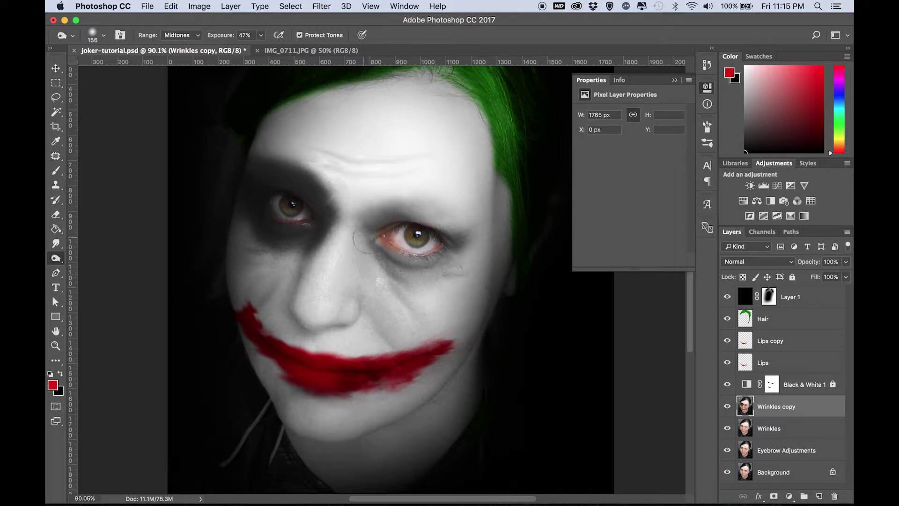
- Recheck the reference and burn the shading around the eye on the image's right side darker, out past its outer corner
{"action": "key", "text": "ctrl+Up"}
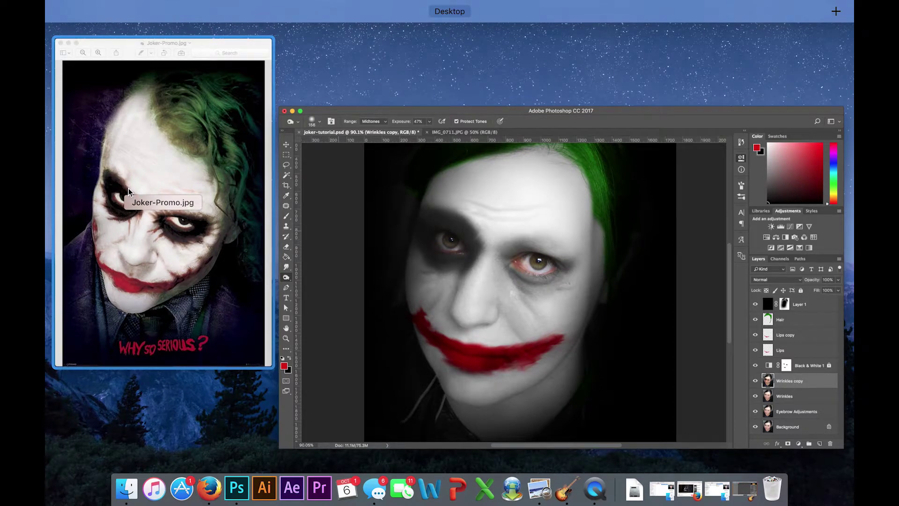
{"action": "left_click", "coordinate": [533, 265]}
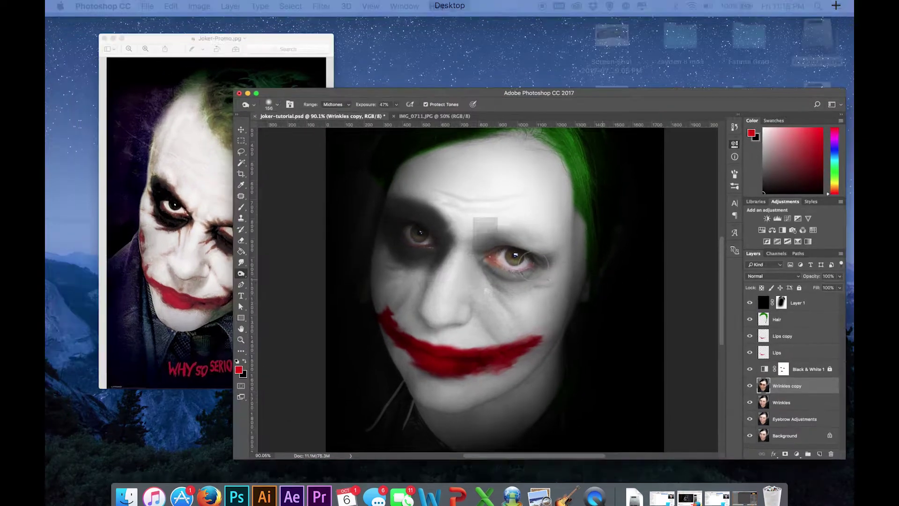
{"action": "scroll", "coordinate": [431, 262], "scroll_direction": "up", "scroll_amount": 3}
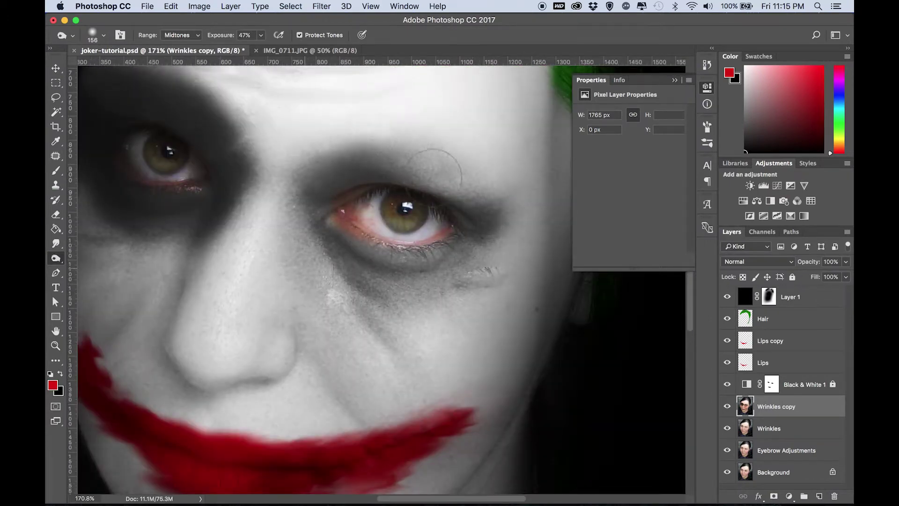
{"action": "mouse_move", "coordinate": [473, 260]}
{"action": "left_mouse_down"}
{"action": "mouse_move", "coordinate": [461, 265]}
{"action": "mouse_move", "coordinate": [414, 162]}
{"action": "mouse_move", "coordinate": [472, 262]}
{"action": "left_mouse_up"}
{"action": "mouse_move", "coordinate": [535, 221]}
{"action": "left_mouse_down"}
{"action": "mouse_move", "coordinate": [513, 213]}
{"action": "mouse_move", "coordinate": [508, 230]}
{"action": "mouse_move", "coordinate": [521, 226]}
{"action": "mouse_move", "coordinate": [480, 260]}
{"action": "mouse_move", "coordinate": [540, 202]}
{"action": "mouse_move", "coordinate": [488, 214]}
{"action": "mouse_move", "coordinate": [486, 186]}
{"action": "mouse_move", "coordinate": [455, 184]}
{"action": "mouse_move", "coordinate": [484, 193]}
{"action": "mouse_move", "coordinate": [447, 275]}
{"action": "mouse_move", "coordinate": [342, 273]}
{"action": "mouse_move", "coordinate": [303, 247]}
{"action": "mouse_move", "coordinate": [420, 310]}
{"action": "mouse_move", "coordinate": [313, 274]}
{"action": "mouse_move", "coordinate": [426, 303]}
{"action": "mouse_move", "coordinate": [344, 284]}
{"action": "mouse_move", "coordinate": [425, 287]}
{"action": "left_mouse_up"}
- Set the Wrinkles copy layer's blend mode to Multiply
{"action": "scroll", "coordinate": [557, 414], "scroll_direction": "down", "scroll_amount": 3}
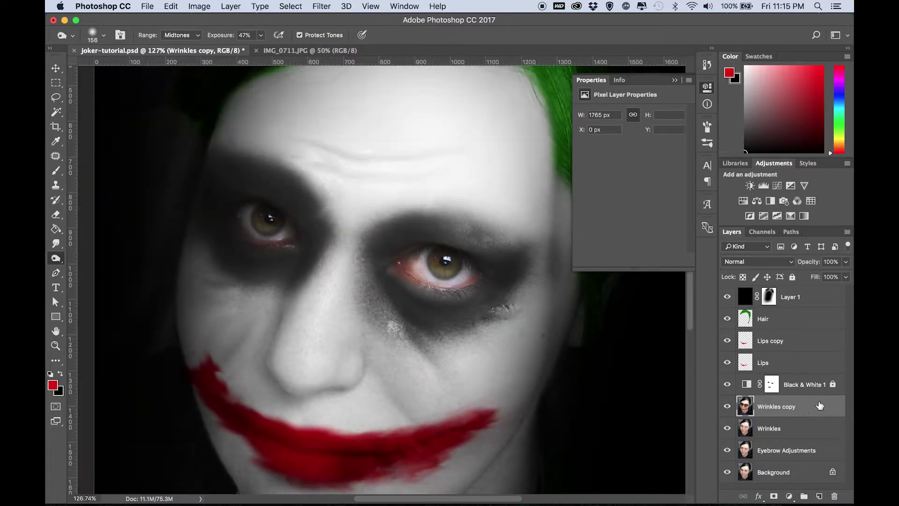
{"action": "left_click", "coordinate": [846, 264]}
{"action": "left_click", "coordinate": [792, 264]}
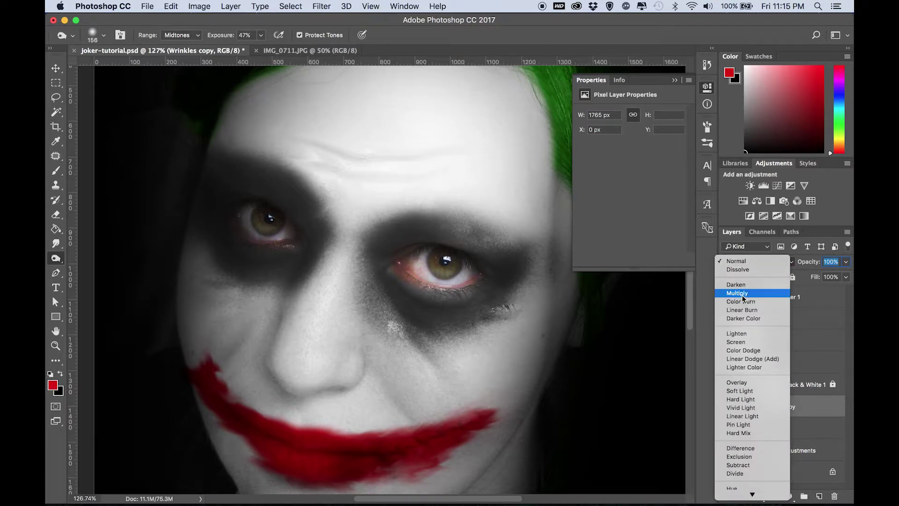
{"action": "left_click", "coordinate": [743, 298]}
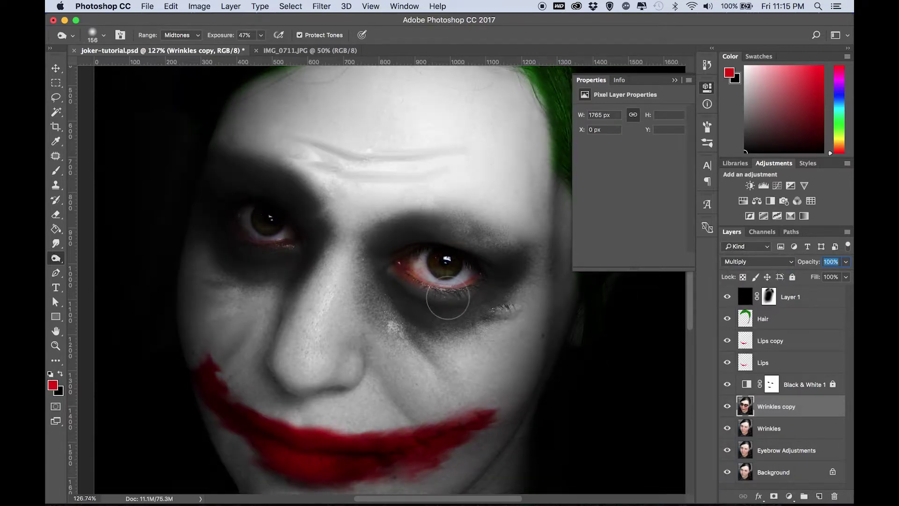
{"action": "scroll", "coordinate": [448, 297], "scroll_direction": "down", "scroll_amount": 3}
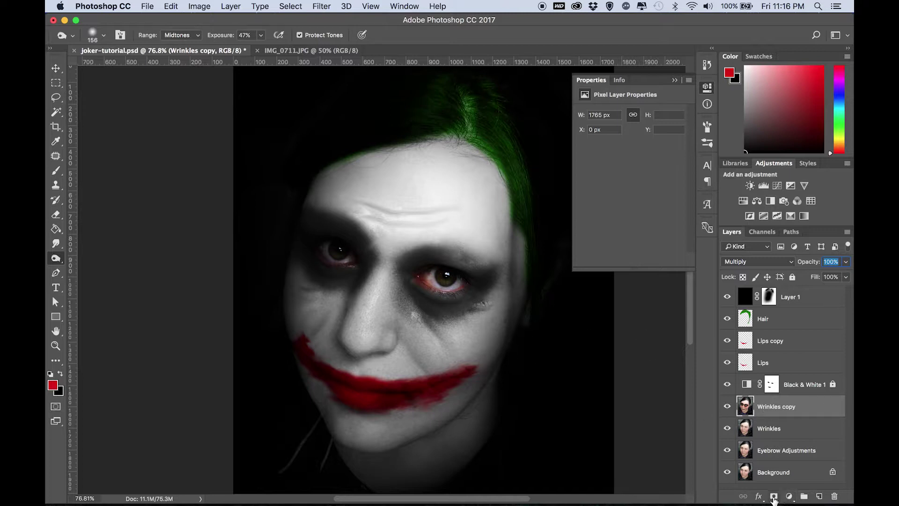
- Add a layer mask to the Wrinkles copy layer and fill it with black using the Paint Bucket
{"action": "left_click", "coordinate": [773, 497]}
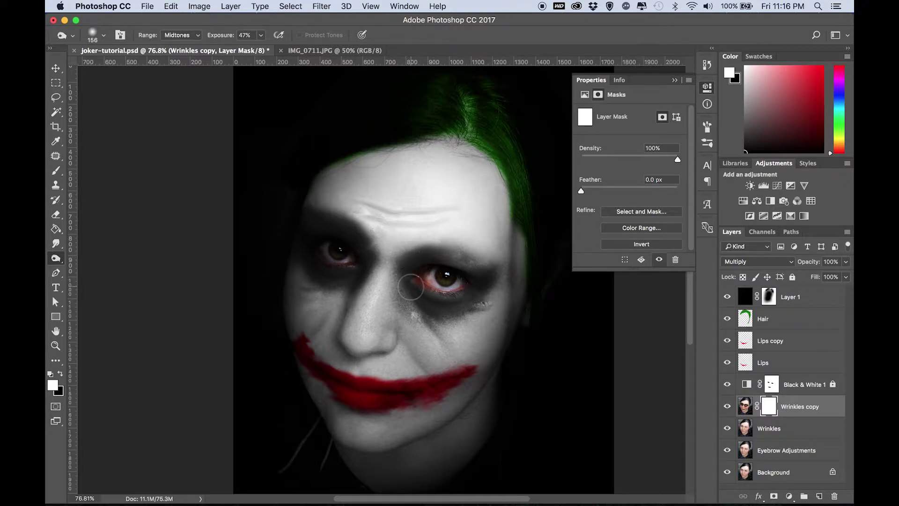
{"action": "left_click", "coordinate": [55, 231]}
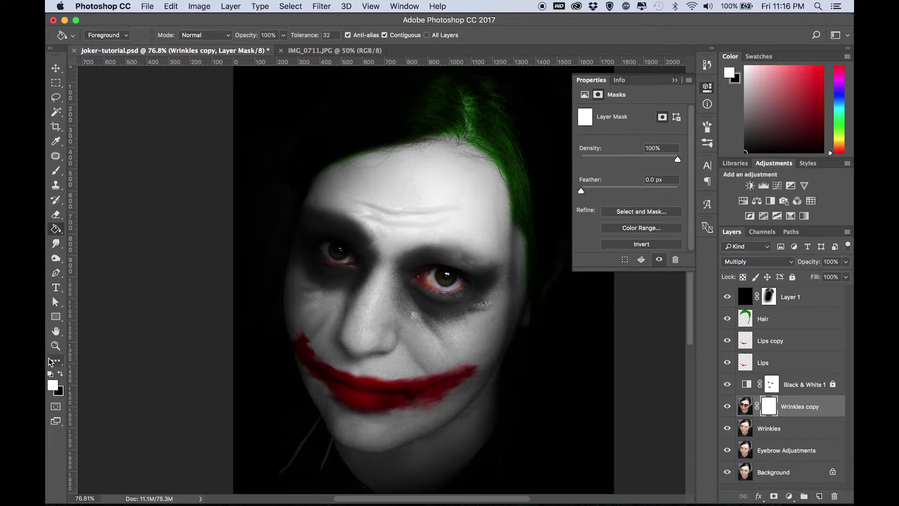
{"action": "left_click", "coordinate": [60, 373]}
{"action": "left_click", "coordinate": [406, 335]}
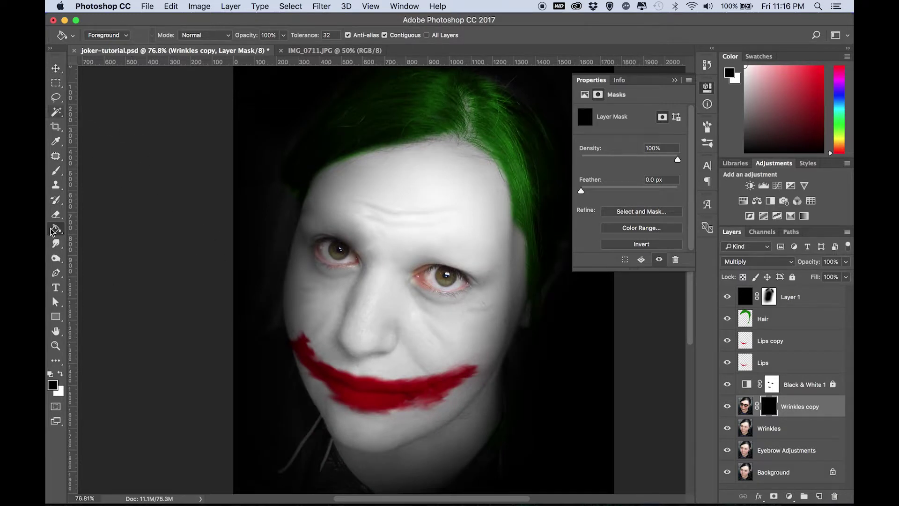
- Paint white on the Wrinkles copy mask with a soft 150 px brush around both eyes to reveal the dark shading
{"action": "left_click", "coordinate": [54, 170]}
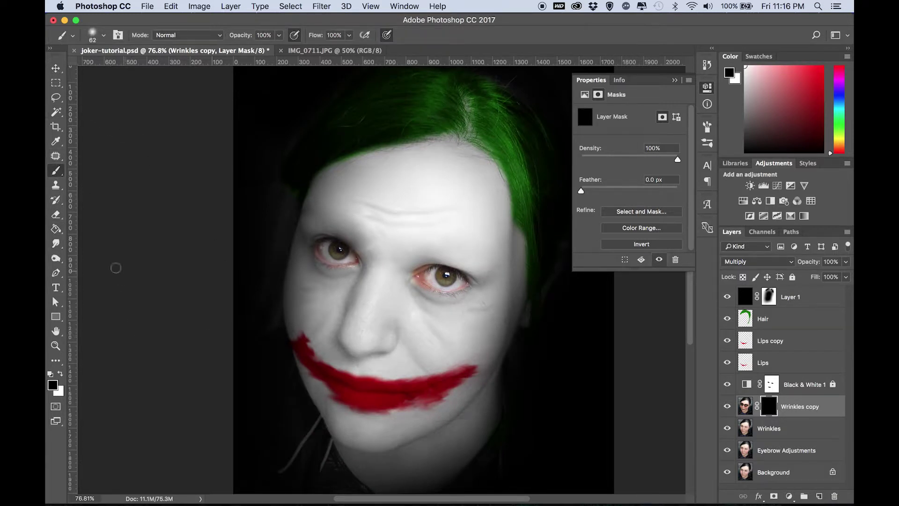
{"action": "left_click", "coordinate": [103, 35]}
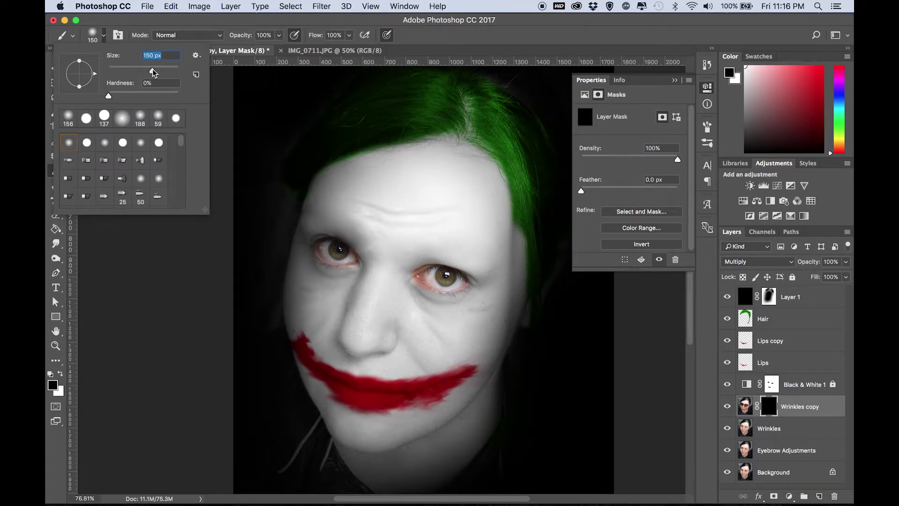
{"action": "left_click", "coordinate": [61, 375]}
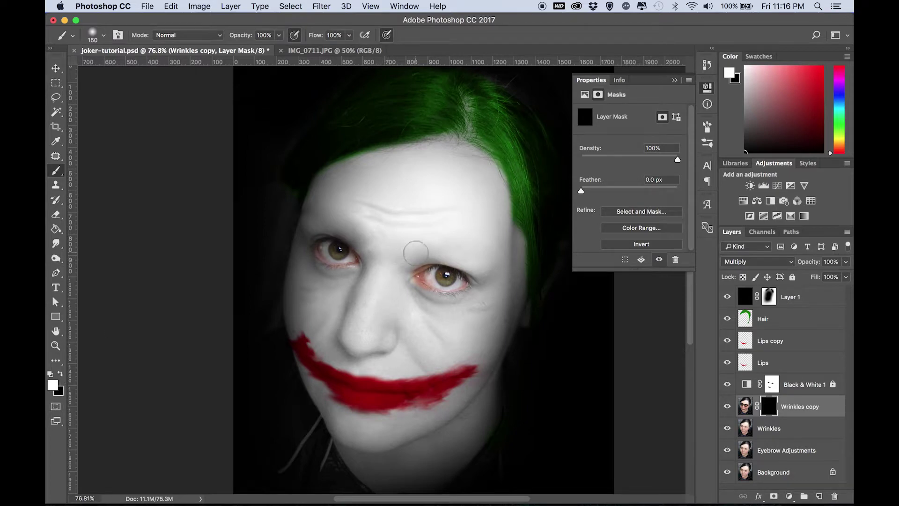
{"action": "scroll", "coordinate": [411, 252], "scroll_direction": "up", "scroll_amount": 5}
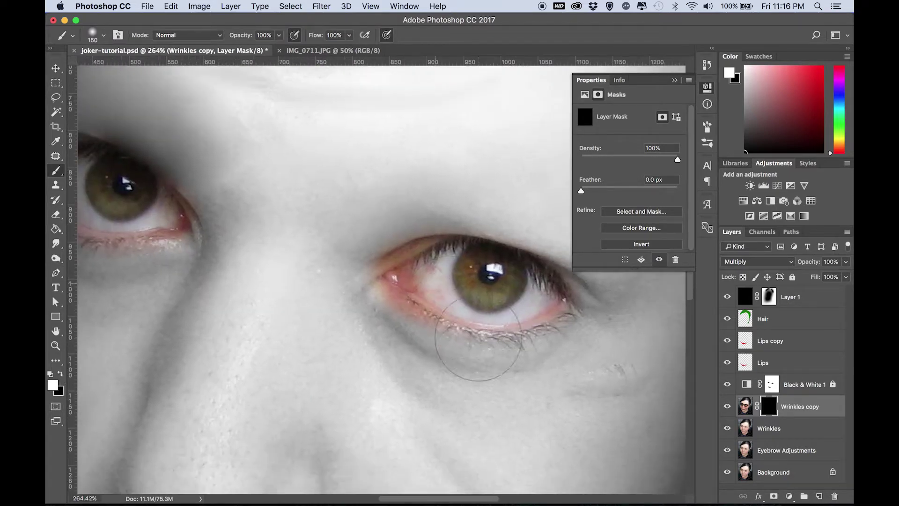
{"action": "scroll", "coordinate": [477, 340], "scroll_direction": "down", "scroll_amount": 3}
{"action": "mouse_move", "coordinate": [385, 335]}
{"action": "left_mouse_down"}
{"action": "mouse_move", "coordinate": [465, 375]}
{"action": "mouse_move", "coordinate": [397, 361]}
{"action": "mouse_move", "coordinate": [412, 281]}
{"action": "mouse_move", "coordinate": [393, 285]}
{"action": "mouse_move", "coordinate": [526, 377]}
{"action": "mouse_move", "coordinate": [564, 345]}
{"action": "mouse_move", "coordinate": [569, 309]}
{"action": "mouse_move", "coordinate": [552, 285]}
{"action": "mouse_move", "coordinate": [515, 267]}
{"action": "mouse_move", "coordinate": [519, 284]}
{"action": "mouse_move", "coordinate": [487, 358]}
{"action": "mouse_move", "coordinate": [430, 325]}
{"action": "mouse_move", "coordinate": [529, 352]}
{"action": "mouse_move", "coordinate": [421, 290]}
{"action": "mouse_move", "coordinate": [501, 274]}
{"action": "mouse_move", "coordinate": [586, 328]}
{"action": "mouse_move", "coordinate": [573, 369]}
{"action": "mouse_move", "coordinate": [512, 403]}
{"action": "mouse_move", "coordinate": [550, 234]}
{"action": "left_mouse_up"}
{"action": "mouse_move", "coordinate": [244, 278]}
{"action": "left_mouse_down"}
{"action": "mouse_move", "coordinate": [328, 328]}
{"action": "mouse_move", "coordinate": [339, 255]}
{"action": "mouse_move", "coordinate": [201, 248]}
{"action": "mouse_move", "coordinate": [328, 187]}
{"action": "mouse_move", "coordinate": [319, 328]}
{"action": "left_mouse_up"}
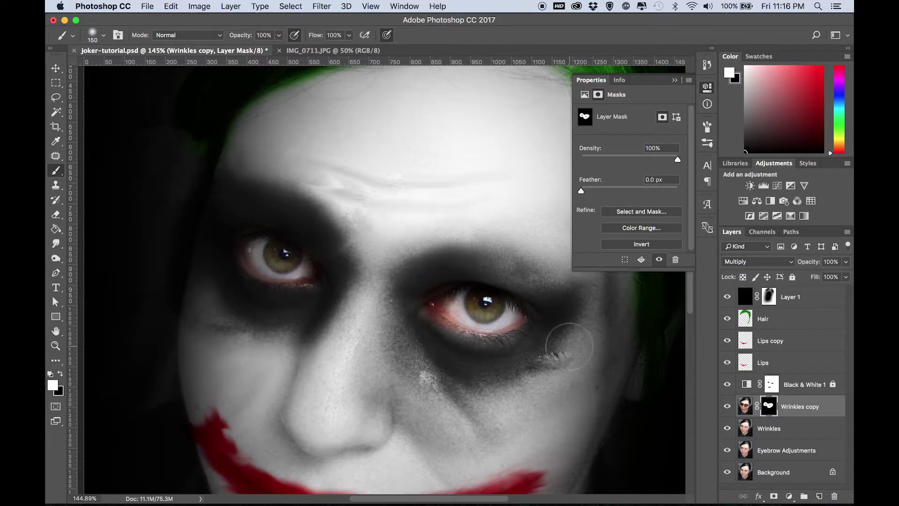
- Compare the dark eye makeup with the Joker-Promo.jpg reference in Preview and return to Photoshop
{"action": "key", "text": "ctrl+Up"}
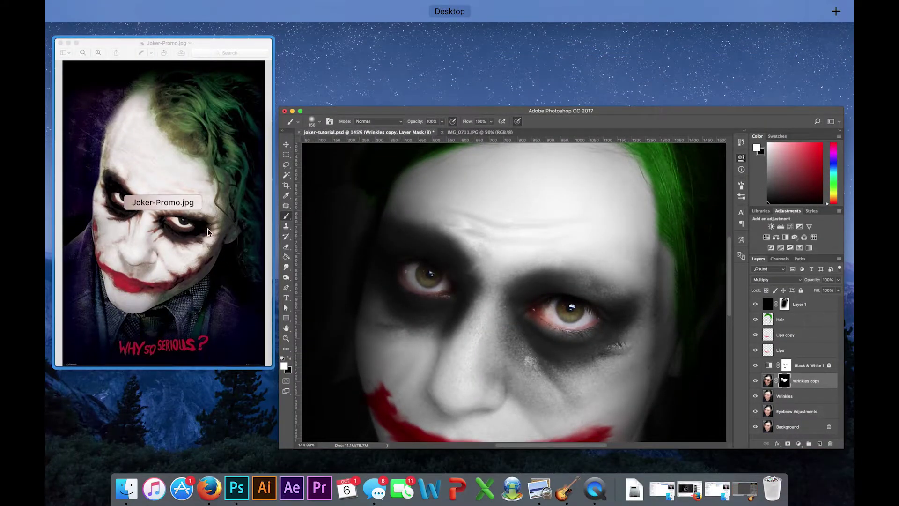
{"action": "left_click", "coordinate": [179, 329]}
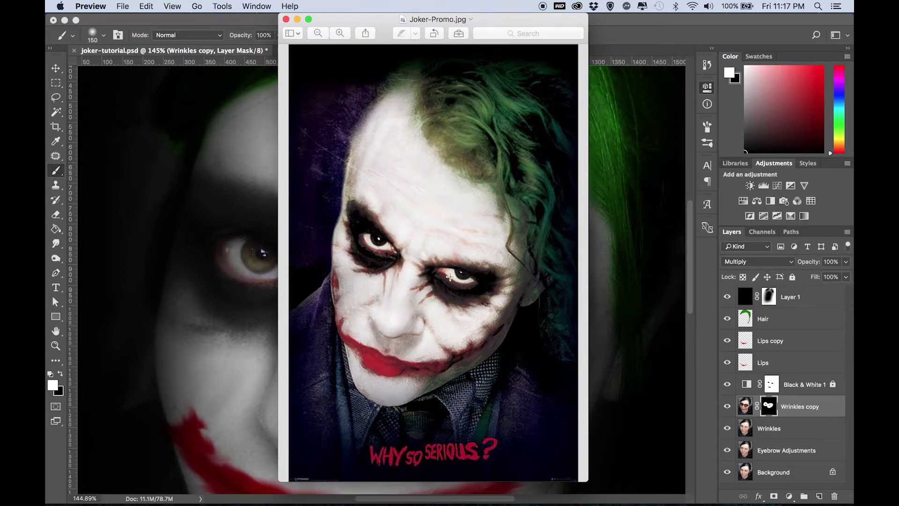
{"action": "key", "text": "ctrl+Up"}
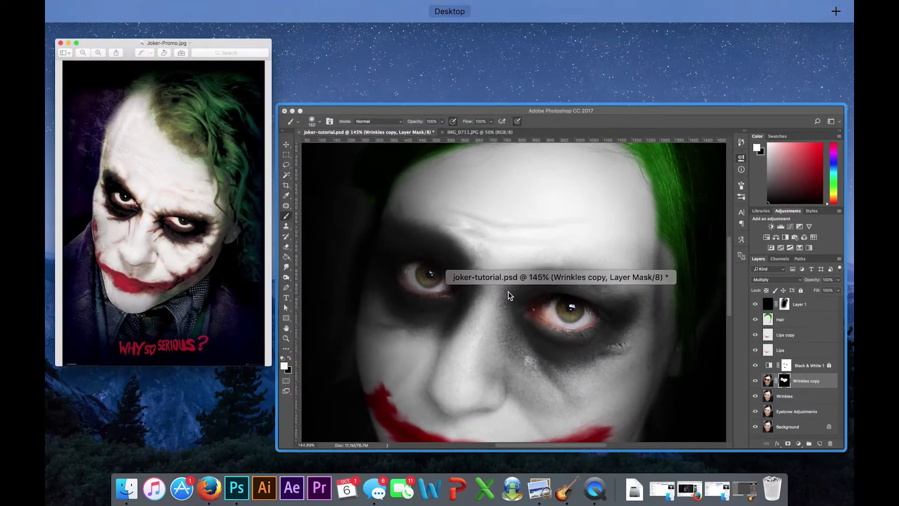
{"action": "left_click", "coordinate": [610, 313]}
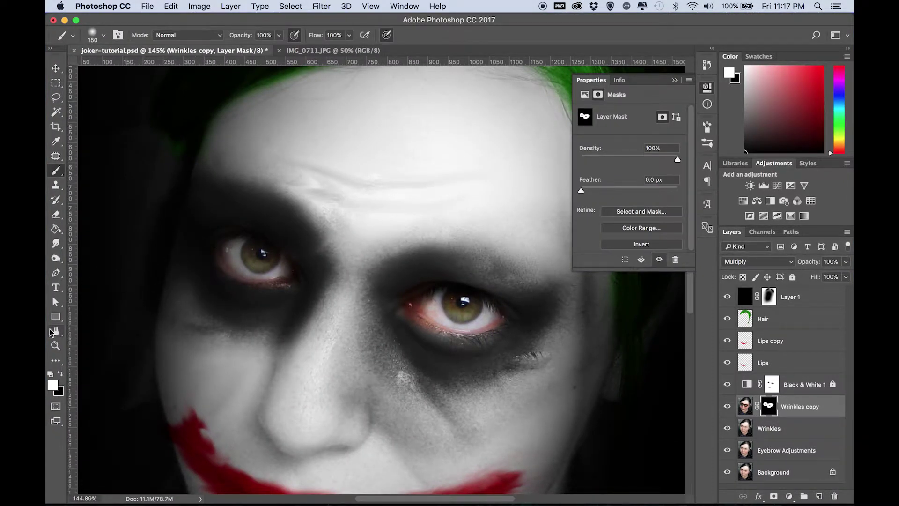
- Paint black on the Wrinkles copy mask with the soft 150 px brush to trim the dark shading above both eyes and beside the nose bridge
{"action": "left_click", "coordinate": [61, 375]}
{"action": "mouse_move", "coordinate": [319, 222]}
{"action": "left_mouse_down"}
{"action": "mouse_move", "coordinate": [247, 168]}
{"action": "mouse_move", "coordinate": [330, 243]}
{"action": "mouse_move", "coordinate": [323, 238]}
{"action": "mouse_move", "coordinate": [341, 280]}
{"action": "left_mouse_up"}
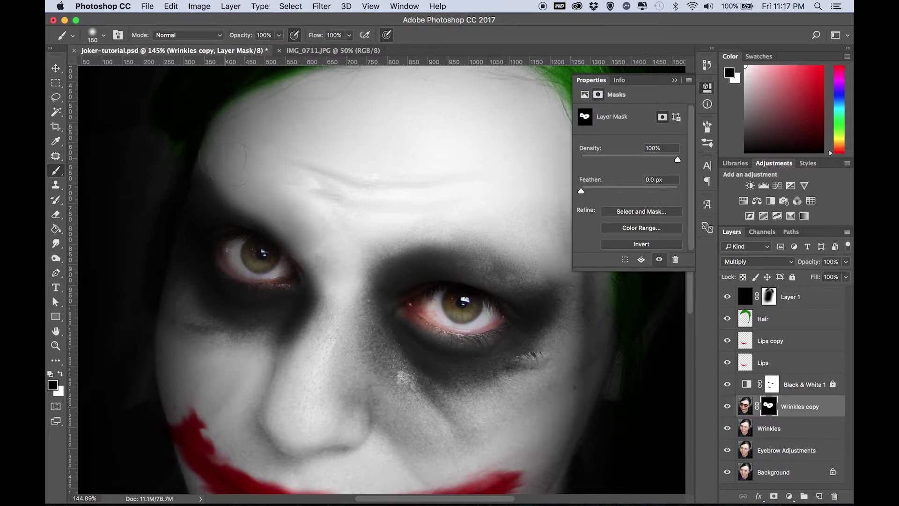
{"action": "mouse_move", "coordinate": [339, 260]}
{"action": "left_mouse_down"}
{"action": "mouse_move", "coordinate": [484, 207]}
{"action": "mouse_move", "coordinate": [364, 258]}
{"action": "mouse_move", "coordinate": [459, 232]}
{"action": "mouse_move", "coordinate": [367, 268]}
{"action": "mouse_move", "coordinate": [479, 218]}
{"action": "left_mouse_up"}
{"action": "scroll", "coordinate": [444, 223], "scroll_direction": "down", "scroll_amount": 5}
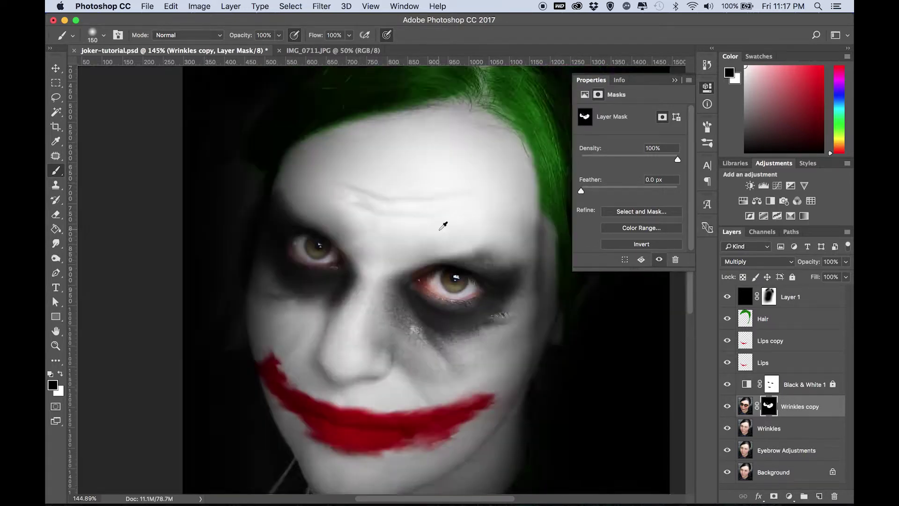
{"action": "scroll", "coordinate": [445, 223], "scroll_direction": "up", "scroll_amount": 5}
{"action": "scroll", "coordinate": [445, 223], "scroll_direction": "down", "scroll_amount": 5}
- Check the eyes against the Joker-Promo.jpg reference, then paint black on the Wrinkles copy mask to clear shading from the temple beside the left eye
{"action": "key", "text": "ctrl+Up"}
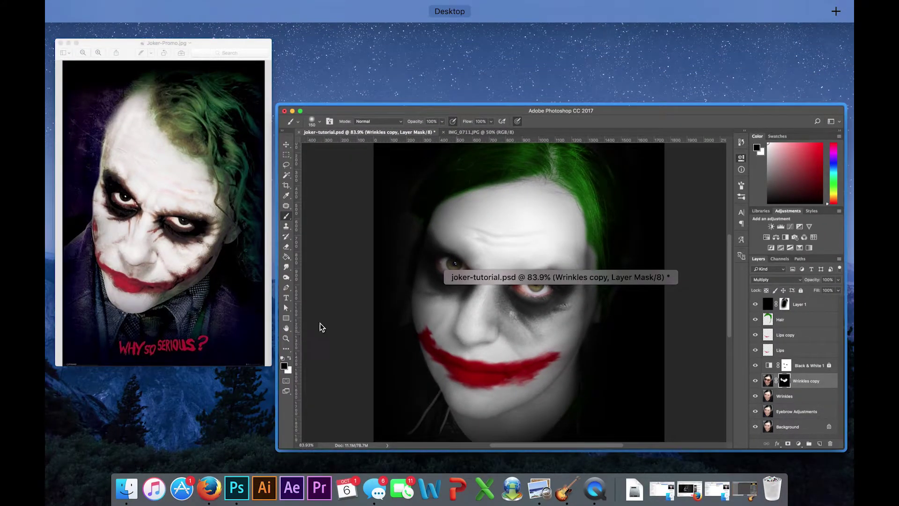
{"action": "left_click", "coordinate": [445, 273]}
{"action": "scroll", "coordinate": [241, 225], "scroll_direction": "up", "scroll_amount": 5}
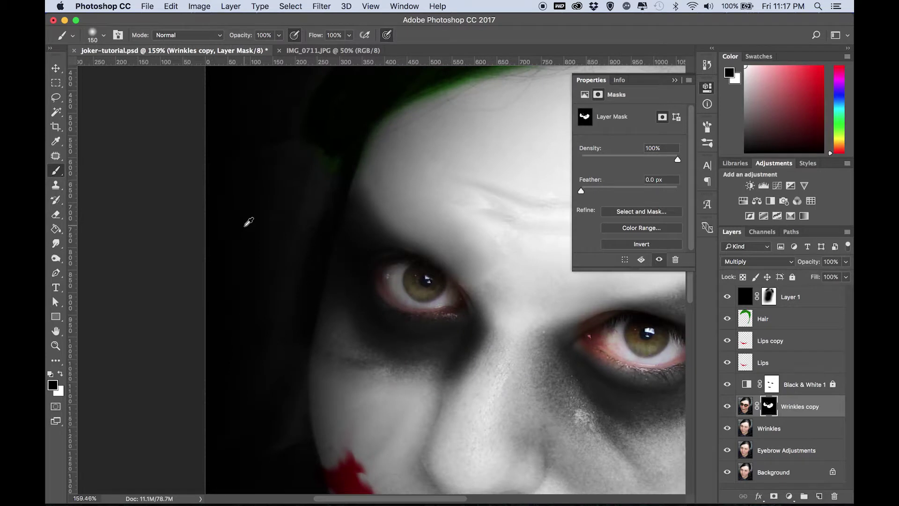
{"action": "mouse_move", "coordinate": [351, 188]}
{"action": "left_mouse_down"}
{"action": "mouse_move", "coordinate": [302, 252]}
{"action": "mouse_move", "coordinate": [283, 318]}
{"action": "left_mouse_up"}
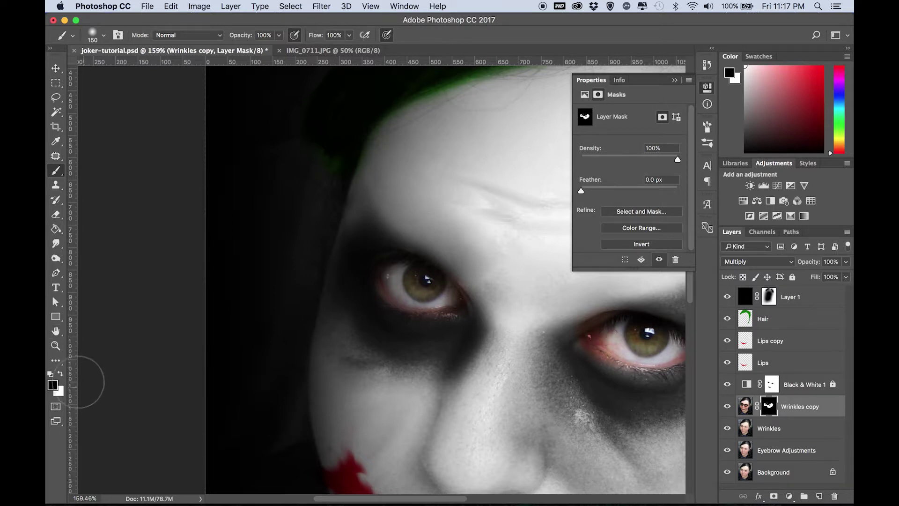
- Paint white on the Wrinkles copy mask over the eyeball on the image's left to darken the iris
{"action": "left_click", "coordinate": [59, 373]}
{"action": "mouse_move", "coordinate": [429, 286]}
{"action": "left_mouse_down"}
{"action": "mouse_move", "coordinate": [416, 285]}
{"action": "mouse_move", "coordinate": [393, 257]}
{"action": "mouse_move", "coordinate": [454, 297]}
{"action": "mouse_move", "coordinate": [454, 308]}
{"action": "mouse_move", "coordinate": [361, 243]}
{"action": "mouse_move", "coordinate": [413, 313]}
{"action": "left_mouse_up"}
{"action": "scroll", "coordinate": [413, 313], "scroll_direction": "down", "scroll_amount": 3}
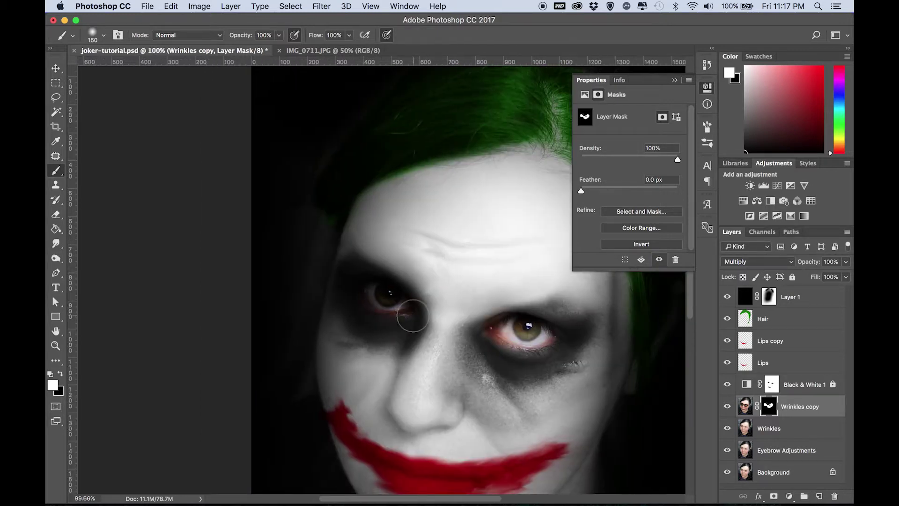
{"action": "scroll", "coordinate": [414, 316], "scroll_direction": "up", "scroll_amount": 3}
- Paint black on the Wrinkles copy mask along the brow and nose bridge to clean up the edge of the left eye's shading
{"action": "left_click", "coordinate": [61, 374]}
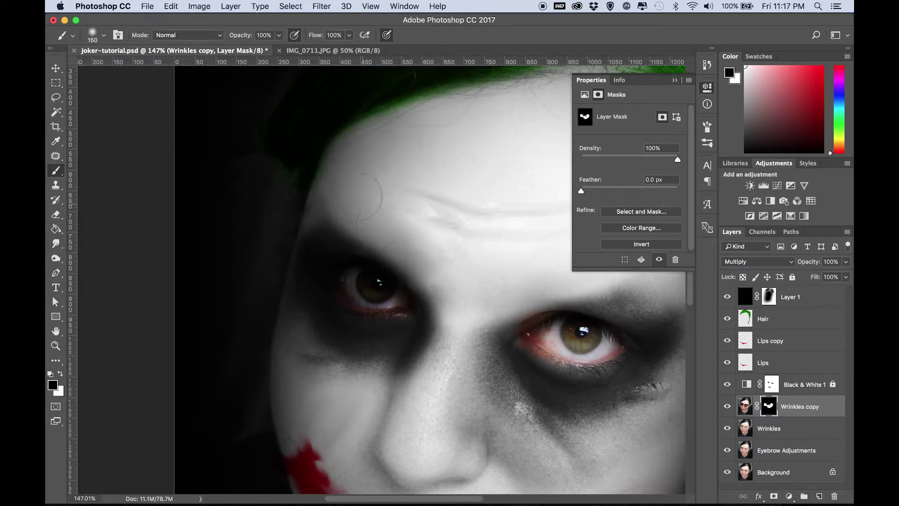
{"action": "mouse_move", "coordinate": [468, 286]}
{"action": "left_mouse_down"}
{"action": "mouse_move", "coordinate": [448, 287]}
{"action": "mouse_move", "coordinate": [463, 305]}
{"action": "mouse_move", "coordinate": [451, 333]}
{"action": "left_mouse_up"}
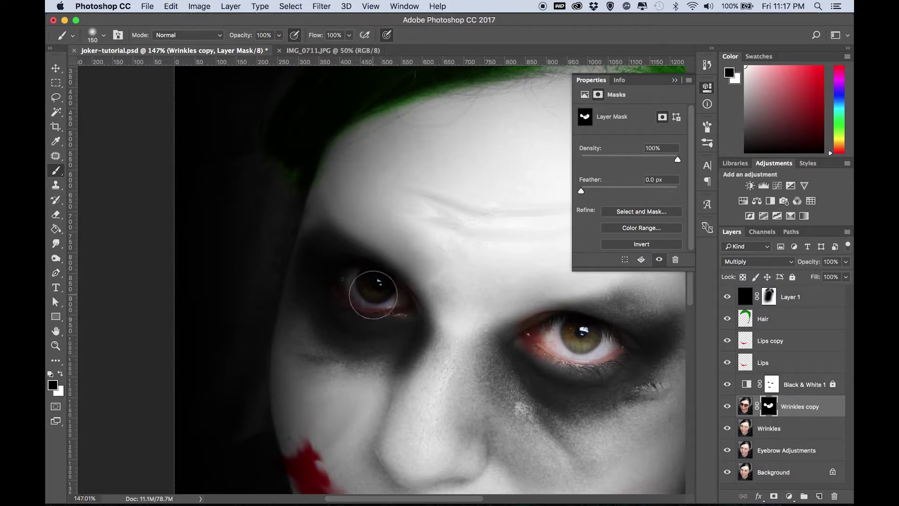
{"action": "scroll", "coordinate": [369, 289], "scroll_direction": "down", "scroll_amount": 6}
{"action": "scroll", "coordinate": [350, 276], "scroll_direction": "up", "scroll_amount": 2}
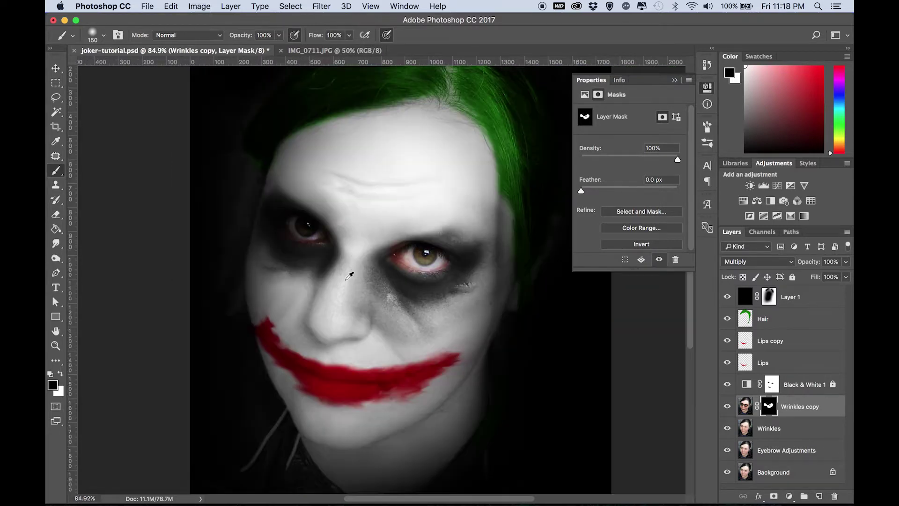
{"action": "scroll", "coordinate": [347, 281], "scroll_direction": "up", "scroll_amount": 4}
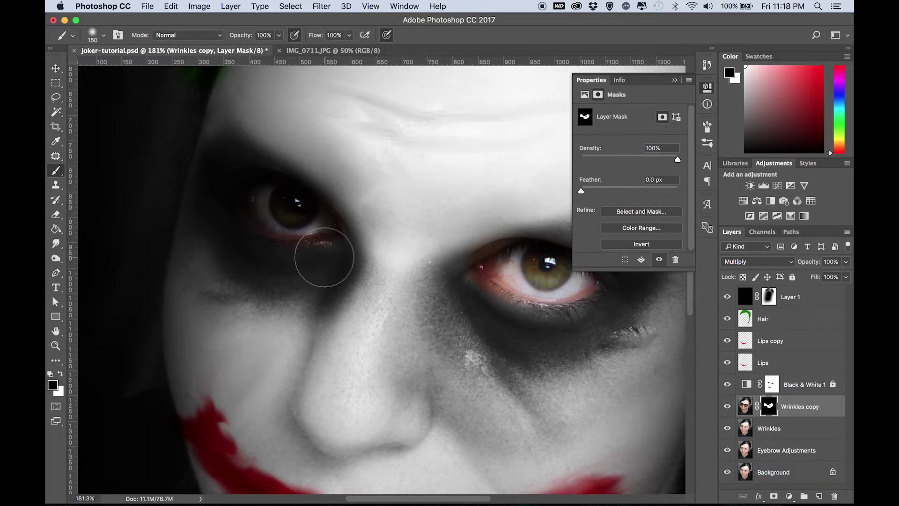
{"action": "scroll", "coordinate": [324, 254], "scroll_direction": "right", "scroll_amount": 4}
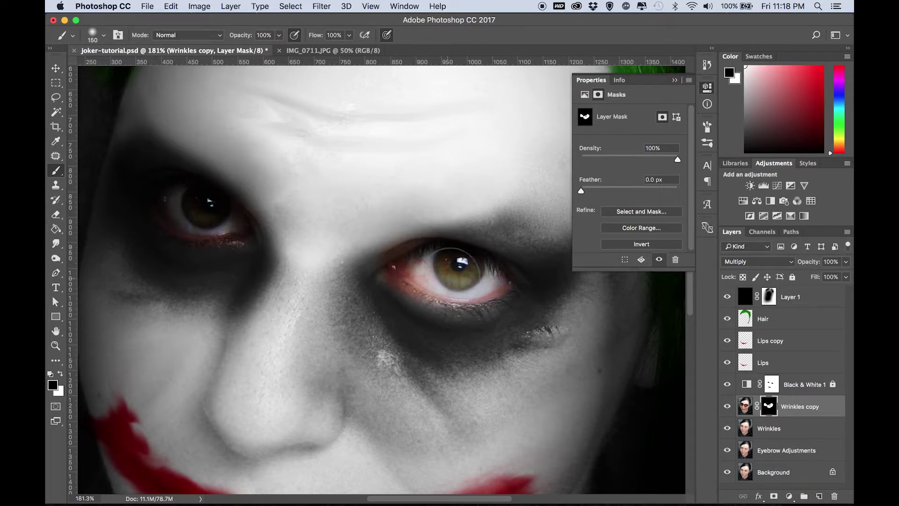
- Undo the black dab on the right eye and paint white on the Wrinkles copy mask over its iris to darken it
{"action": "left_click", "coordinate": [470, 263]}
{"action": "key", "text": "super+z"}
{"action": "left_click", "coordinate": [60, 373]}
{"action": "left_click", "coordinate": [459, 277]}
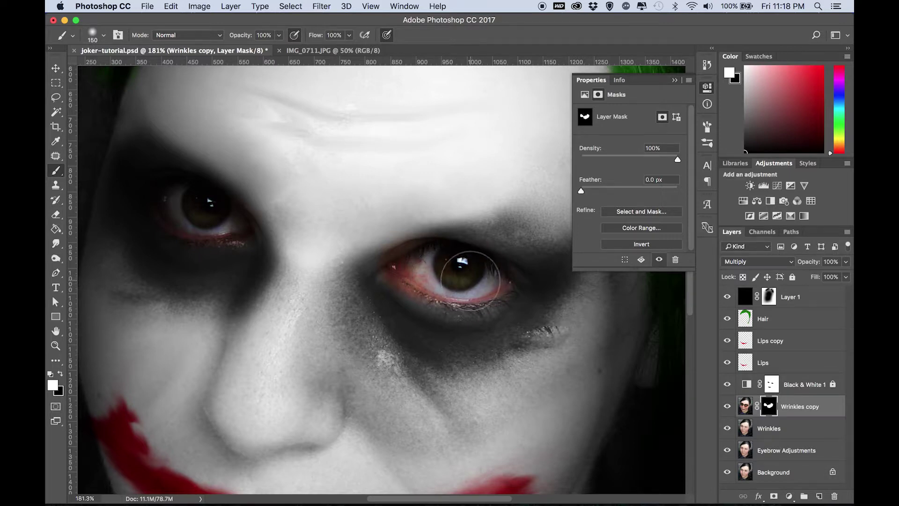
- Paint black on the Wrinkles copy mask with a soft 17 px brush over the left eyeball to restore the brightness of its white
{"action": "scroll", "coordinate": [444, 305], "scroll_direction": "left", "scroll_amount": 2}
{"action": "scroll", "coordinate": [444, 305], "scroll_direction": "left", "scroll_amount": 3}
{"action": "scroll", "coordinate": [444, 306], "scroll_direction": "up", "scroll_amount": 2}
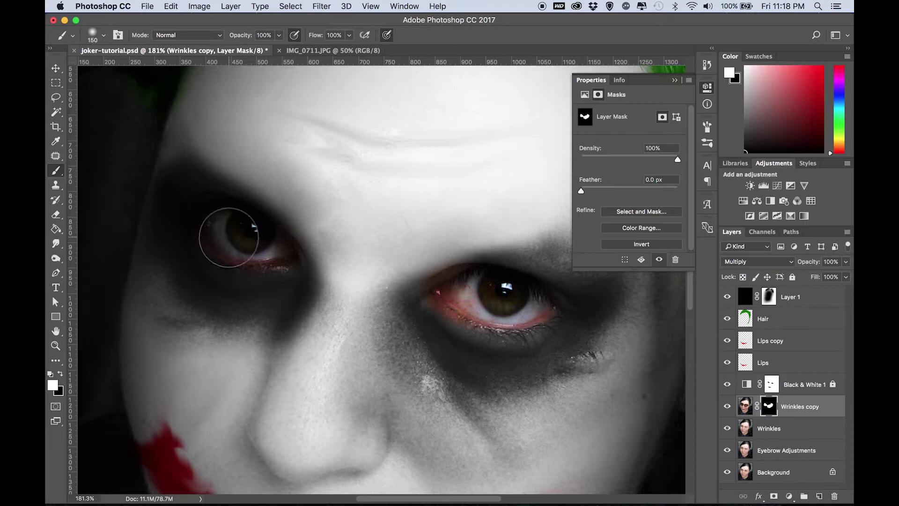
{"action": "left_click", "coordinate": [104, 37]}
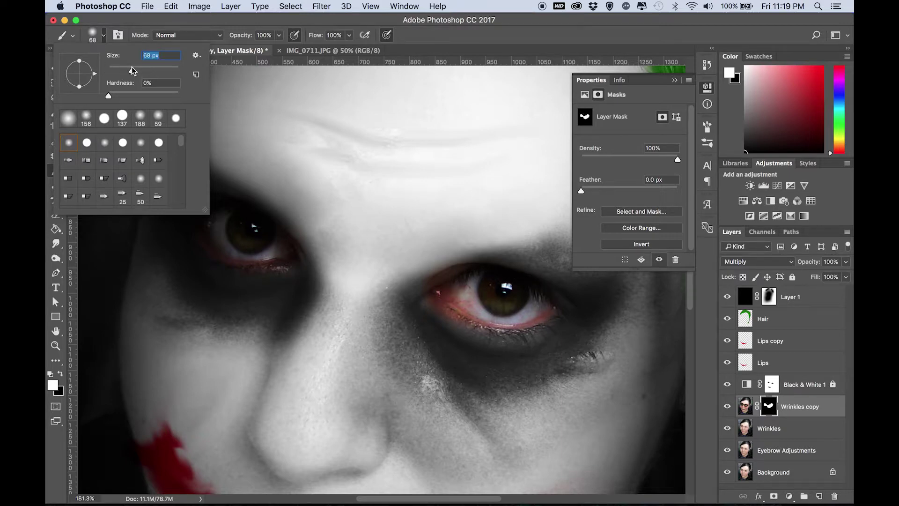
{"action": "key", "text": "Return"}
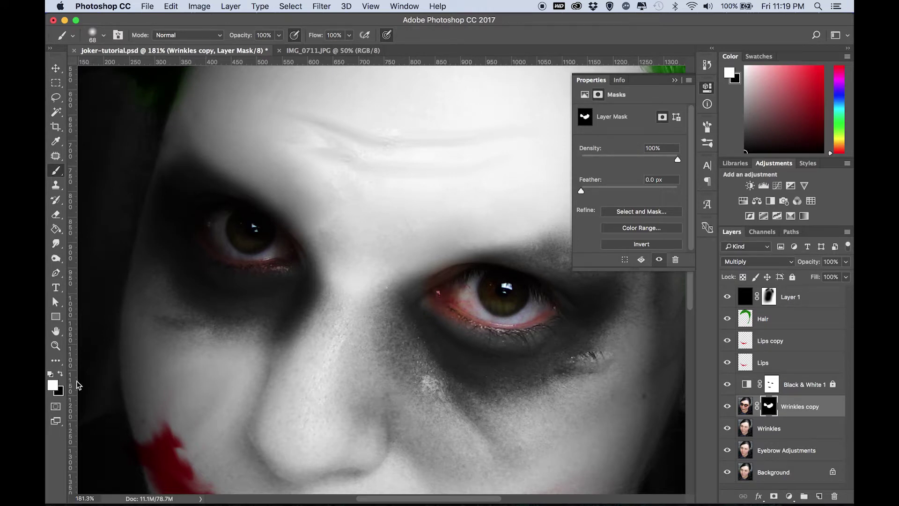
{"action": "left_click", "coordinate": [60, 374]}
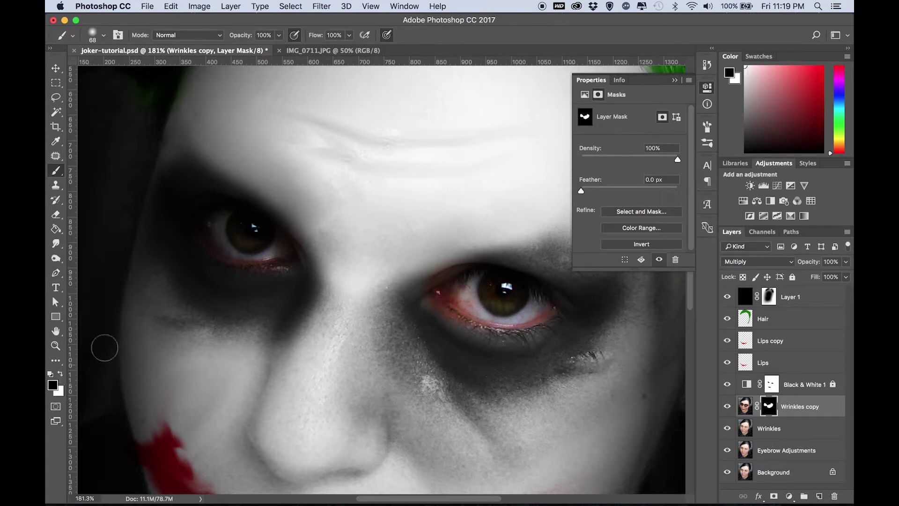
{"action": "scroll", "coordinate": [246, 253], "scroll_direction": "up", "scroll_amount": 6}
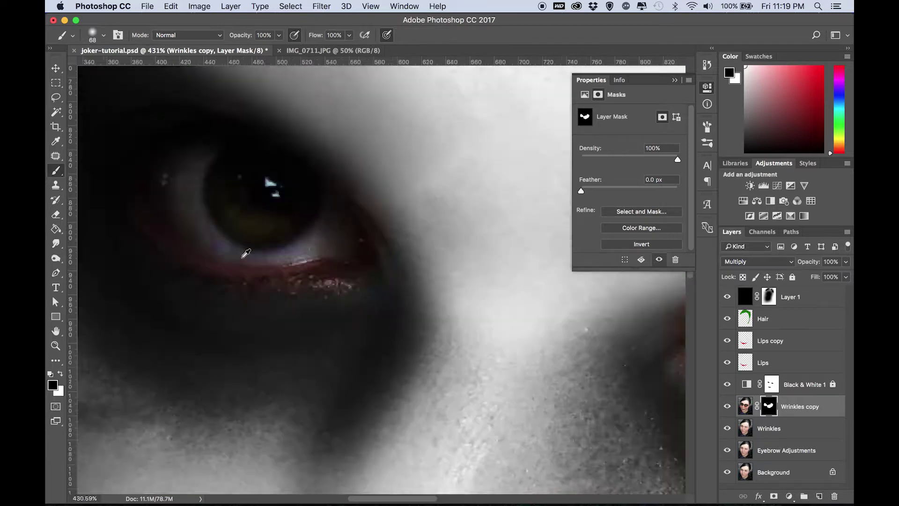
{"action": "left_click", "coordinate": [103, 35]}
{"action": "key", "text": "Return"}
{"action": "mouse_move", "coordinate": [306, 230]}
{"action": "left_mouse_down"}
{"action": "mouse_move", "coordinate": [321, 251]}
{"action": "mouse_move", "coordinate": [244, 261]}
{"action": "mouse_move", "coordinate": [422, 187]}
{"action": "mouse_move", "coordinate": [382, 220]}
{"action": "mouse_move", "coordinate": [407, 202]}
{"action": "mouse_move", "coordinate": [427, 167]}
{"action": "mouse_move", "coordinate": [473, 195]}
{"action": "mouse_move", "coordinate": [503, 239]}
{"action": "mouse_move", "coordinate": [461, 259]}
{"action": "mouse_move", "coordinate": [458, 220]}
{"action": "mouse_move", "coordinate": [473, 235]}
{"action": "mouse_move", "coordinate": [461, 266]}
{"action": "mouse_move", "coordinate": [397, 284]}
{"action": "mouse_move", "coordinate": [408, 263]}
{"action": "left_mouse_up"}
{"action": "scroll", "coordinate": [425, 263], "scroll_direction": "down", "scroll_amount": 5}
{"action": "mouse_move", "coordinate": [379, 194]}
{"action": "left_mouse_down"}
{"action": "mouse_move", "coordinate": [359, 202]}
{"action": "mouse_move", "coordinate": [389, 273]}
{"action": "mouse_move", "coordinate": [367, 197]}
{"action": "mouse_move", "coordinate": [371, 226]}
{"action": "mouse_move", "coordinate": [366, 214]}
{"action": "mouse_move", "coordinate": [322, 220]}
{"action": "mouse_move", "coordinate": [355, 186]}
{"action": "mouse_move", "coordinate": [330, 226]}
{"action": "mouse_move", "coordinate": [430, 286]}
{"action": "mouse_move", "coordinate": [414, 288]}
{"action": "mouse_move", "coordinate": [338, 247]}
{"action": "mouse_move", "coordinate": [410, 290]}
{"action": "mouse_move", "coordinate": [513, 275]}
{"action": "mouse_move", "coordinate": [409, 296]}
{"action": "mouse_move", "coordinate": [365, 281]}
{"action": "mouse_move", "coordinate": [321, 242]}
{"action": "mouse_move", "coordinate": [309, 194]}
{"action": "mouse_move", "coordinate": [346, 195]}
{"action": "left_mouse_up"}
{"action": "scroll", "coordinate": [381, 188], "scroll_direction": "down", "scroll_amount": 5}
{"action": "scroll", "coordinate": [418, 224], "scroll_direction": "up", "scroll_amount": 4}
{"action": "scroll", "coordinate": [346, 195], "scroll_direction": "right", "scroll_amount": 5}
{"action": "scroll", "coordinate": [433, 265], "scroll_direction": "down", "scroll_amount": 4}
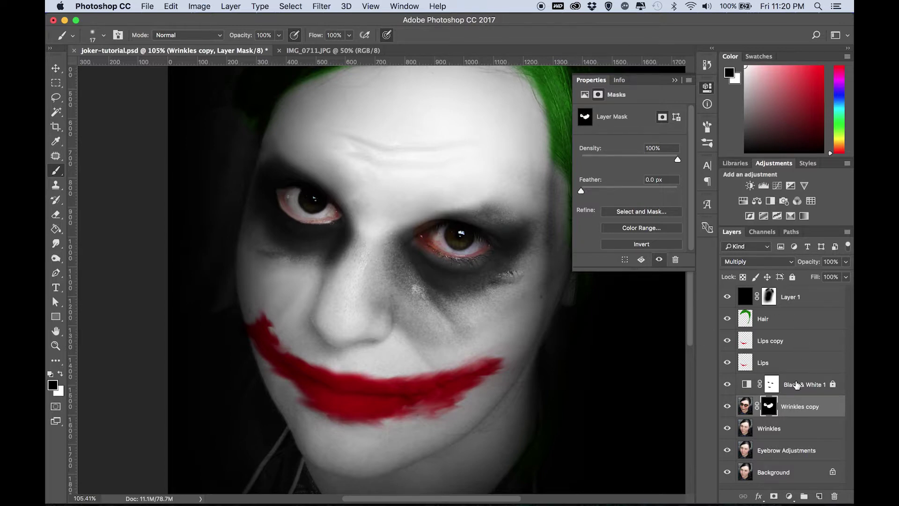
- Add a Color Balance adjustment above the Black & White 1 layer, with midtones at Red +44 and shifted slightly toward magenta
{"action": "left_click", "coordinate": [803, 345]}
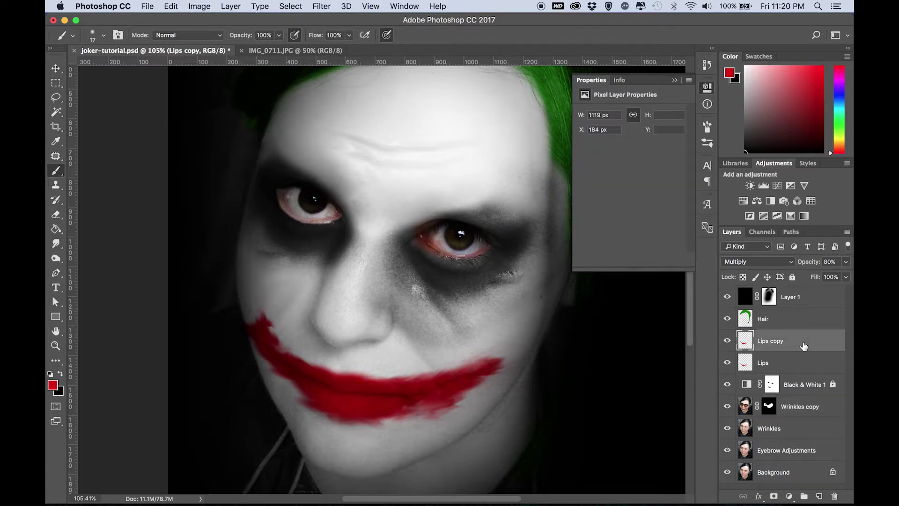
{"action": "left_click", "coordinate": [800, 383]}
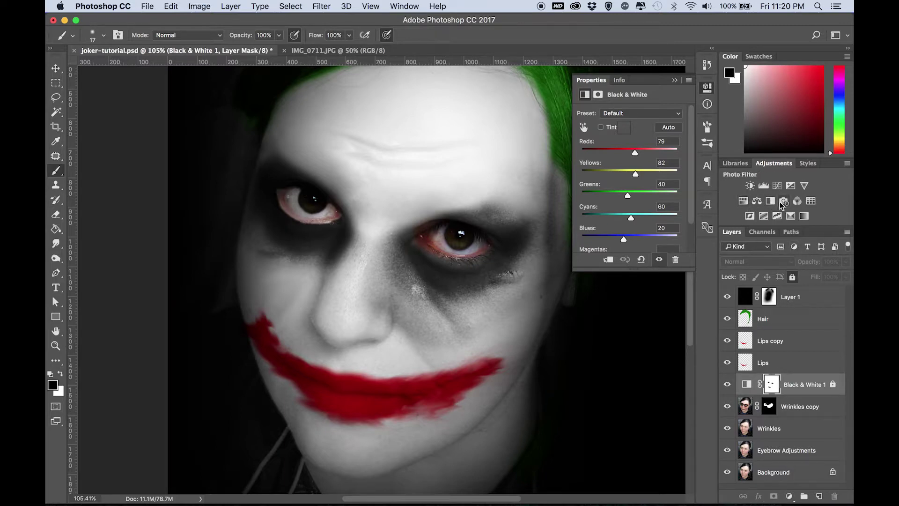
{"action": "left_click", "coordinate": [758, 202]}
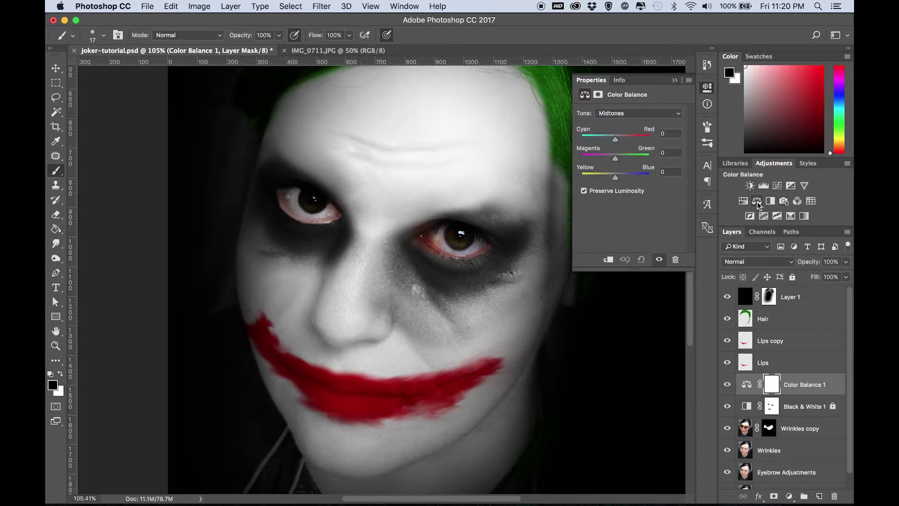
{"action": "left_click_drag", "start_coordinate": [626, 139], "coordinate": [629, 139]}
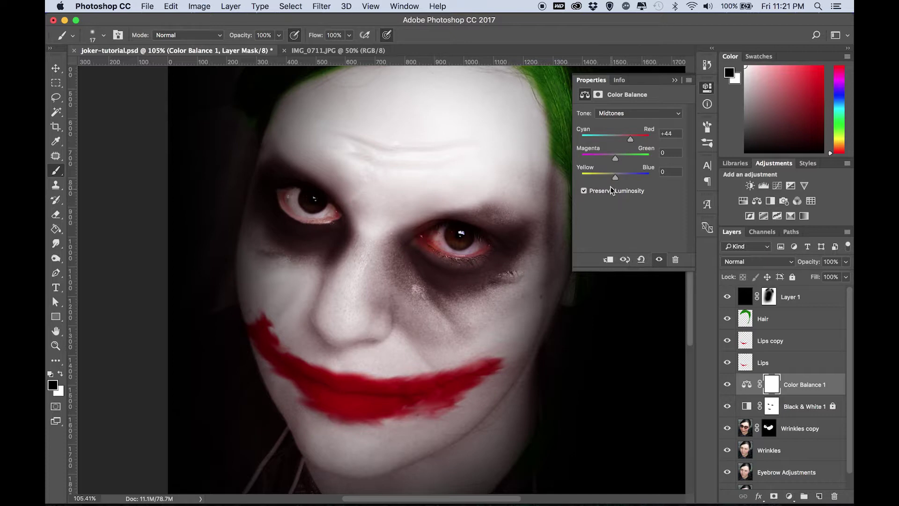
{"action": "left_click_drag", "start_coordinate": [616, 158], "coordinate": [611, 158]}
- Fill the Color Balance 1 layer's mask with black using the Paint Bucket
{"action": "left_click", "coordinate": [772, 385]}
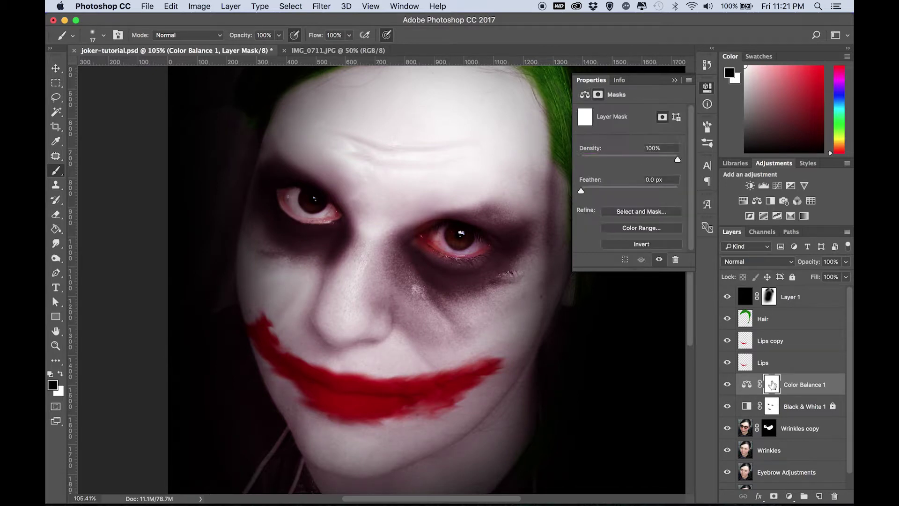
{"action": "left_click", "coordinate": [56, 229]}
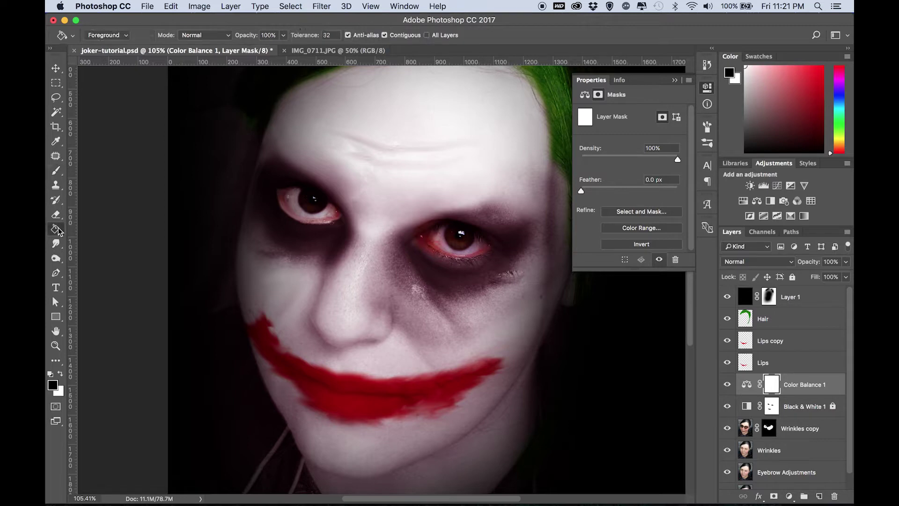
{"action": "left_click", "coordinate": [370, 272]}
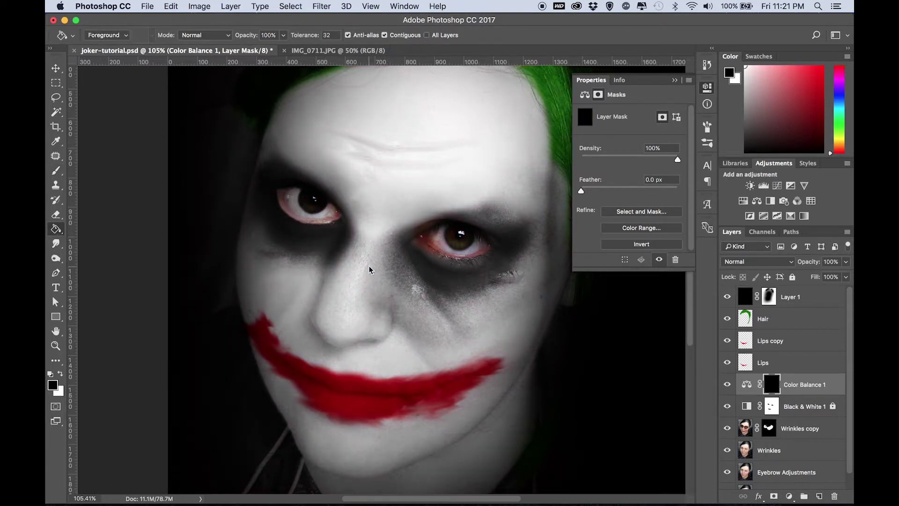
- Paint white on the Color Balance 1 mask with a soft 185 px brush around both eyes and lower the layer's opacity to 59%
{"action": "left_click", "coordinate": [56, 171]}
{"action": "left_click", "coordinate": [104, 36]}
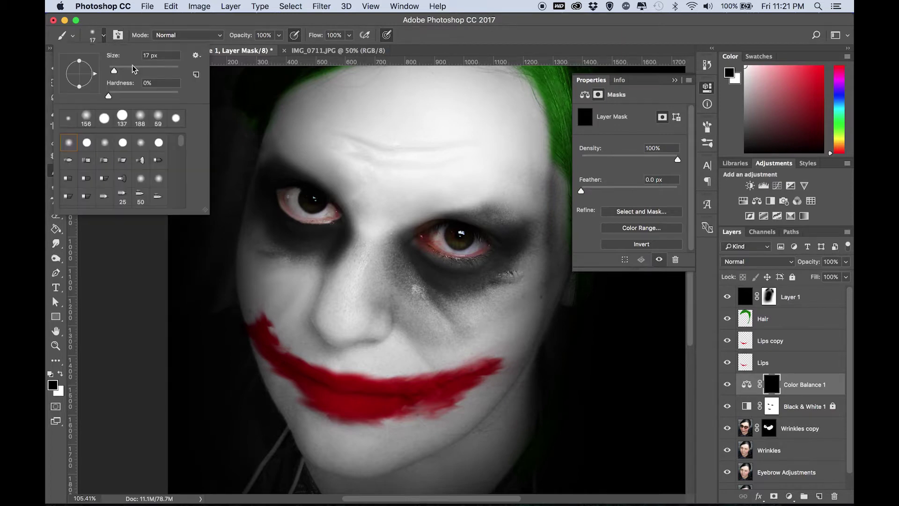
{"action": "left_click_drag", "start_coordinate": [139, 69], "coordinate": [159, 70]}
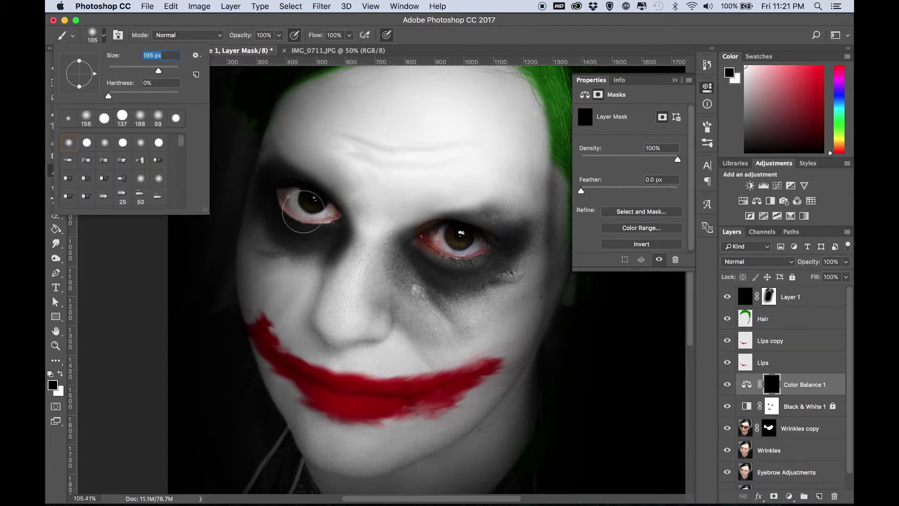
{"action": "left_click", "coordinate": [773, 382]}
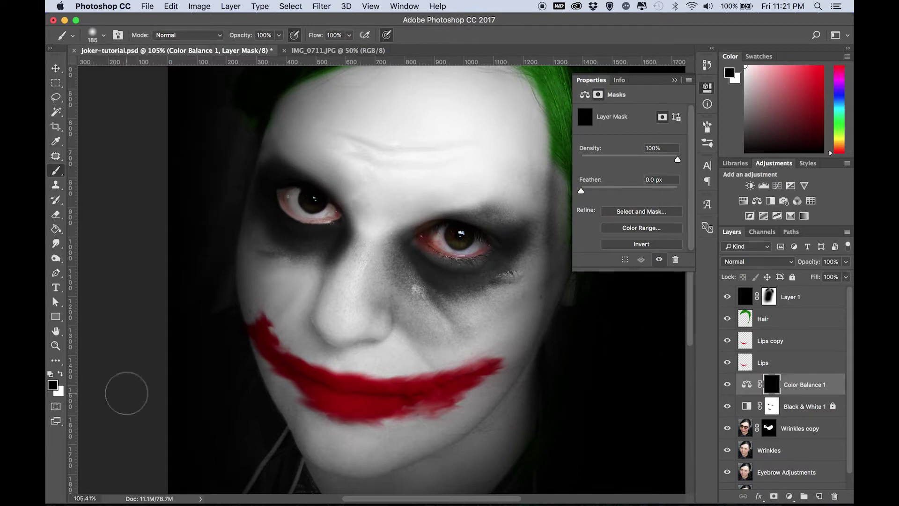
{"action": "left_click", "coordinate": [61, 373]}
{"action": "mouse_move", "coordinate": [311, 211]}
{"action": "left_mouse_down"}
{"action": "mouse_move", "coordinate": [276, 196]}
{"action": "mouse_move", "coordinate": [325, 224]}
{"action": "mouse_move", "coordinate": [302, 222]}
{"action": "mouse_move", "coordinate": [270, 182]}
{"action": "mouse_move", "coordinate": [314, 243]}
{"action": "mouse_move", "coordinate": [290, 229]}
{"action": "mouse_move", "coordinate": [277, 190]}
{"action": "left_mouse_up"}
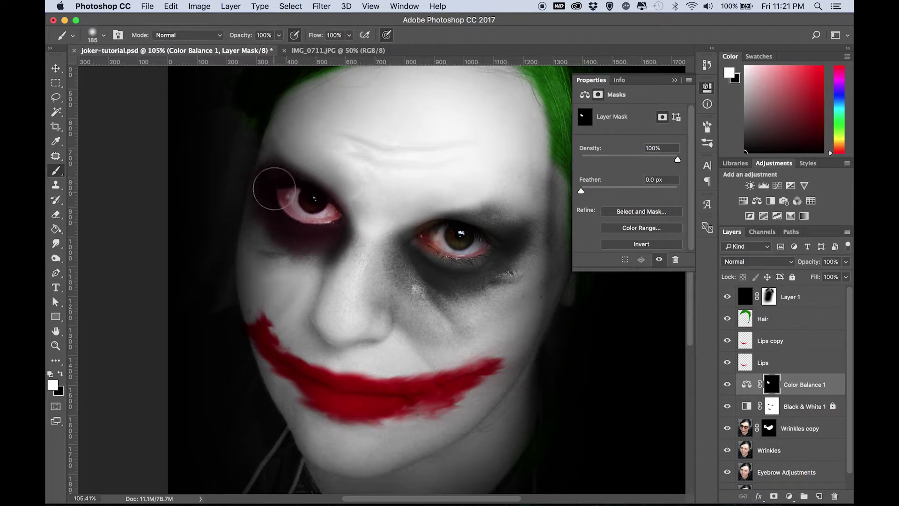
{"action": "mouse_move", "coordinate": [436, 258]}
{"action": "left_mouse_down"}
{"action": "mouse_move", "coordinate": [422, 246]}
{"action": "mouse_move", "coordinate": [496, 237]}
{"action": "mouse_move", "coordinate": [489, 260]}
{"action": "mouse_move", "coordinate": [456, 274]}
{"action": "mouse_move", "coordinate": [439, 258]}
{"action": "mouse_move", "coordinate": [444, 241]}
{"action": "mouse_move", "coordinate": [501, 244]}
{"action": "left_mouse_up"}
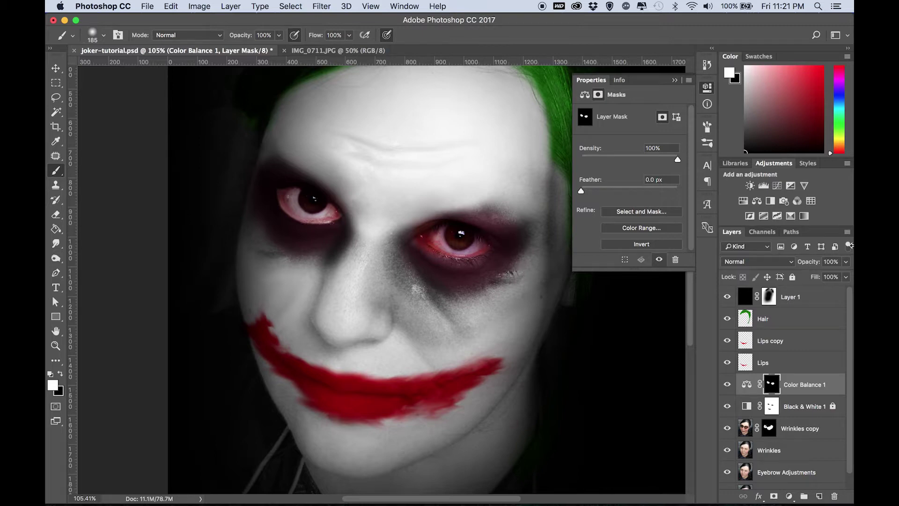
{"action": "left_click", "coordinate": [845, 263]}
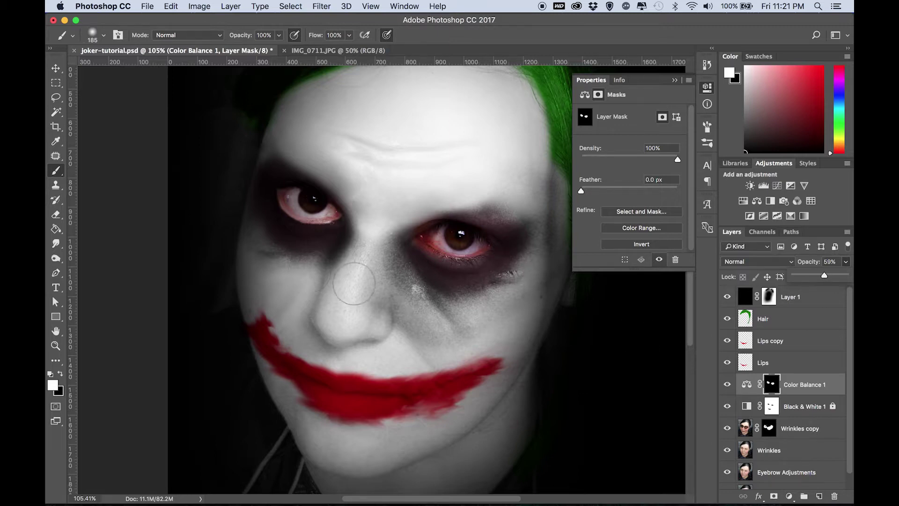
- Toggle the Wrinkles copy layer's visibility to check its effect, then rename the layer Black Spots
{"action": "scroll", "coordinate": [301, 225], "scroll_direction": "up", "scroll_amount": 5}
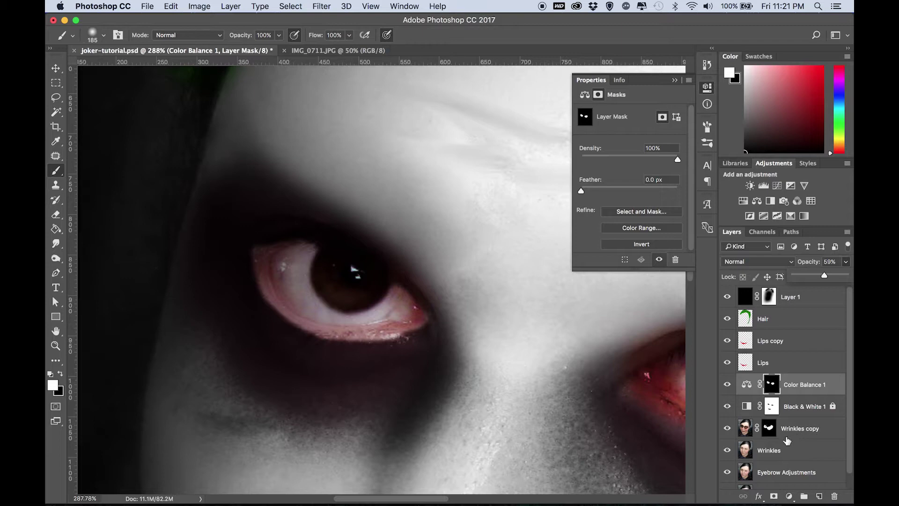
{"action": "left_click", "coordinate": [727, 429]}
{"action": "left_click", "coordinate": [728, 430]}
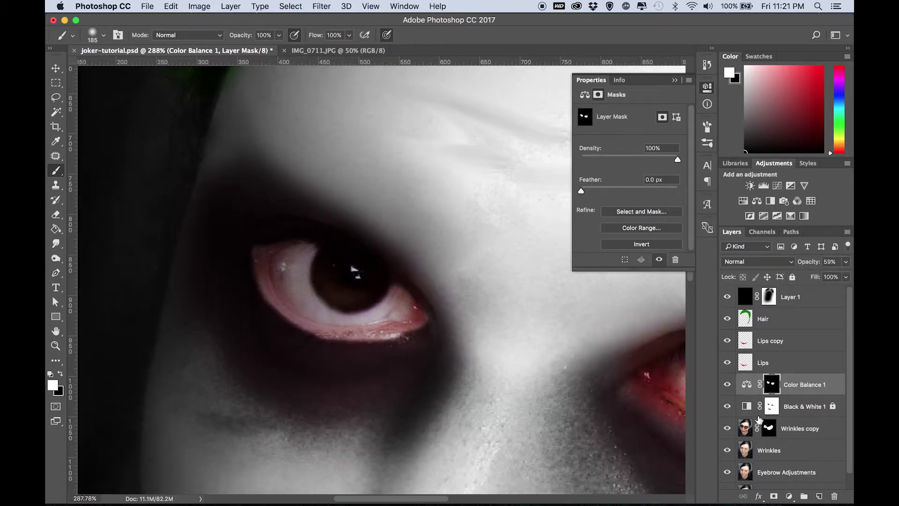
{"action": "double_click", "coordinate": [795, 428]}
{"action": "type", "text": "Black"}
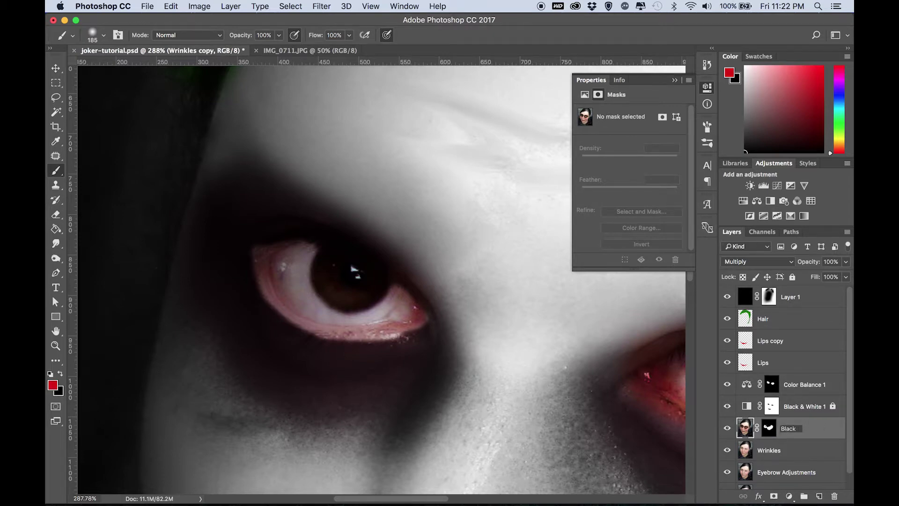
{"action": "type", "text": " Spots"}
{"action": "key", "text": "Return"}
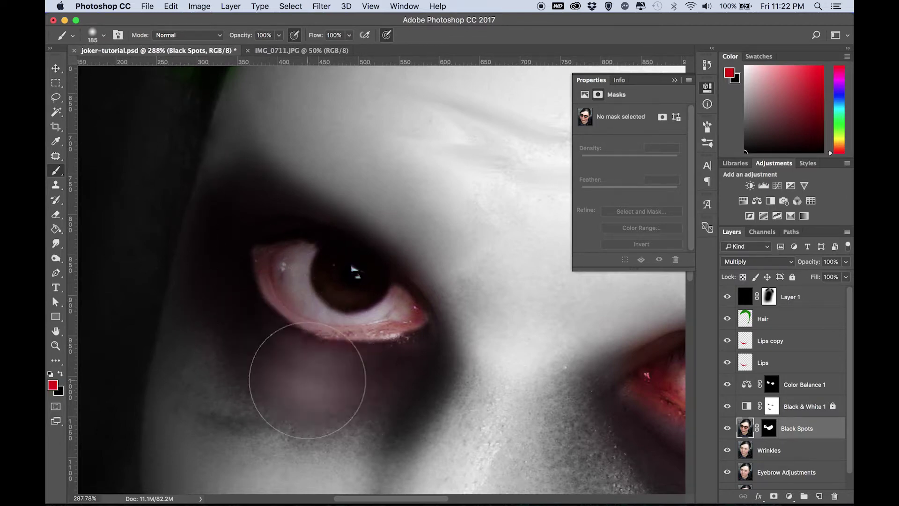
- Paint white on the Black Spots layer mask with the soft 185 px brush under the left-hand eye in the image
{"action": "left_click", "coordinate": [51, 374]}
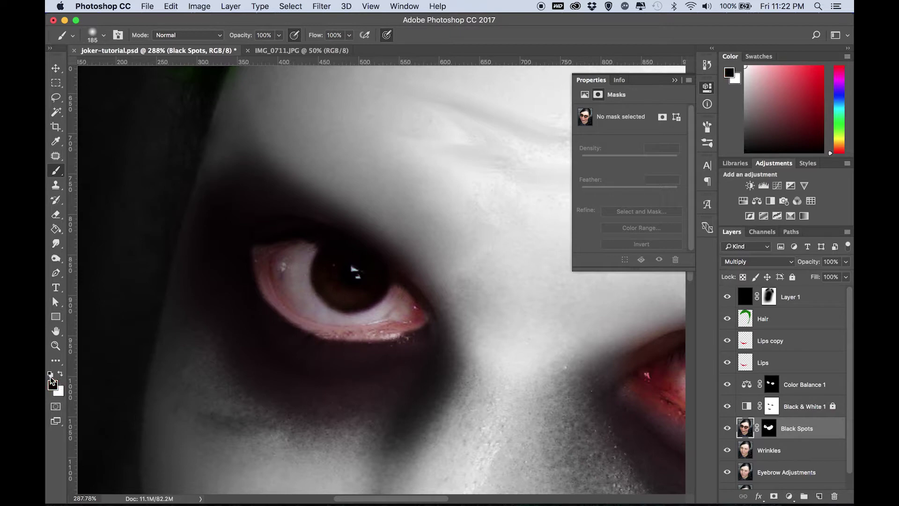
{"action": "left_click", "coordinate": [769, 427]}
{"action": "key", "text": "x"}
{"action": "mouse_move", "coordinate": [314, 389]}
{"action": "left_mouse_down"}
{"action": "mouse_move", "coordinate": [261, 374]}
{"action": "mouse_move", "coordinate": [269, 374]}
{"action": "mouse_move", "coordinate": [216, 318]}
{"action": "mouse_move", "coordinate": [238, 348]}
{"action": "mouse_move", "coordinate": [313, 400]}
{"action": "mouse_move", "coordinate": [379, 401]}
{"action": "left_mouse_up"}
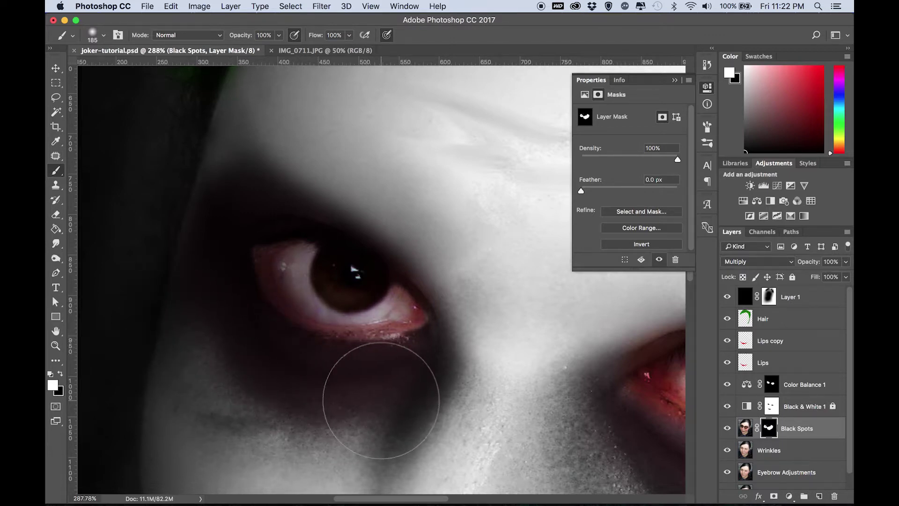
- Reduce the soft brush to 105 px and paint white on the Black Spots mask along the left-hand eye's lower lid
{"action": "left_click", "coordinate": [104, 35]}
{"action": "left_click", "coordinate": [144, 70]}
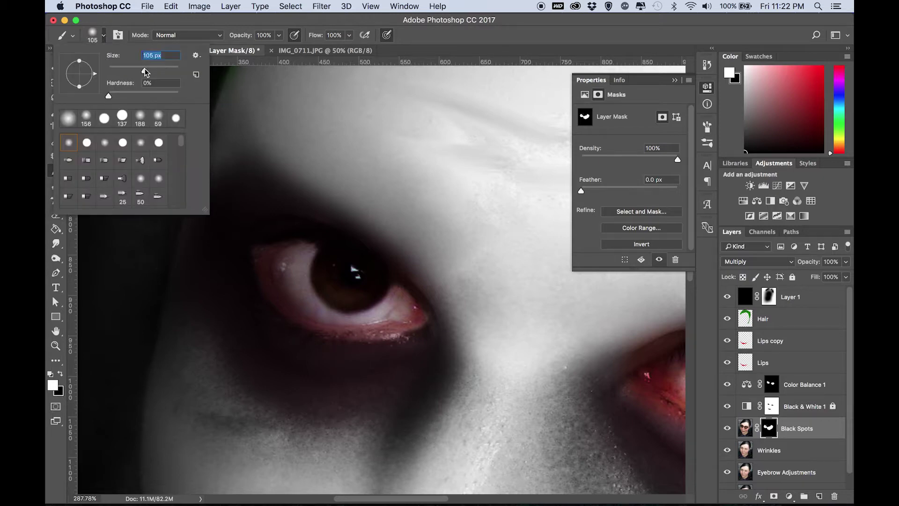
{"action": "mouse_move", "coordinate": [386, 362]}
{"action": "left_mouse_down"}
{"action": "mouse_move", "coordinate": [308, 372]}
{"action": "mouse_move", "coordinate": [301, 367]}
{"action": "mouse_move", "coordinate": [313, 363]}
{"action": "mouse_move", "coordinate": [270, 349]}
{"action": "mouse_move", "coordinate": [245, 324]}
{"action": "mouse_move", "coordinate": [286, 357]}
{"action": "mouse_move", "coordinate": [231, 287]}
{"action": "mouse_move", "coordinate": [247, 317]}
{"action": "mouse_move", "coordinate": [229, 270]}
{"action": "mouse_move", "coordinate": [250, 339]}
{"action": "mouse_move", "coordinate": [350, 376]}
{"action": "mouse_move", "coordinate": [401, 362]}
{"action": "mouse_move", "coordinate": [343, 371]}
{"action": "mouse_move", "coordinate": [295, 358]}
{"action": "left_mouse_up"}
{"action": "scroll", "coordinate": [298, 358], "scroll_direction": "down", "scroll_amount": 5}
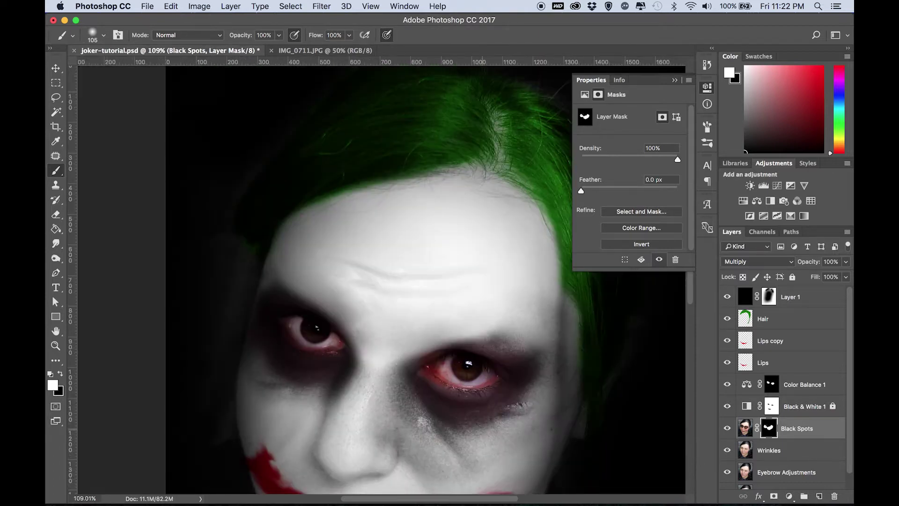
{"action": "scroll", "coordinate": [466, 398], "scroll_direction": "up", "scroll_amount": 5}
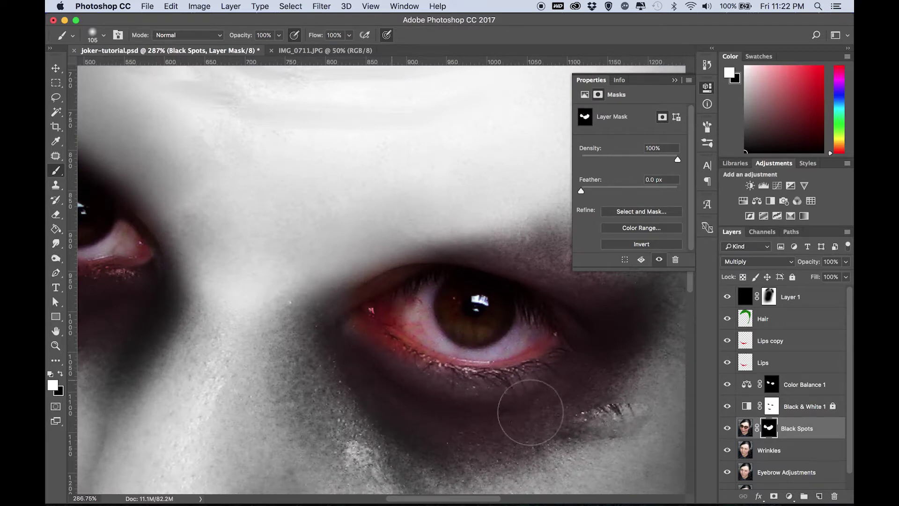
{"action": "scroll", "coordinate": [569, 376], "scroll_direction": "down", "scroll_amount": 5}
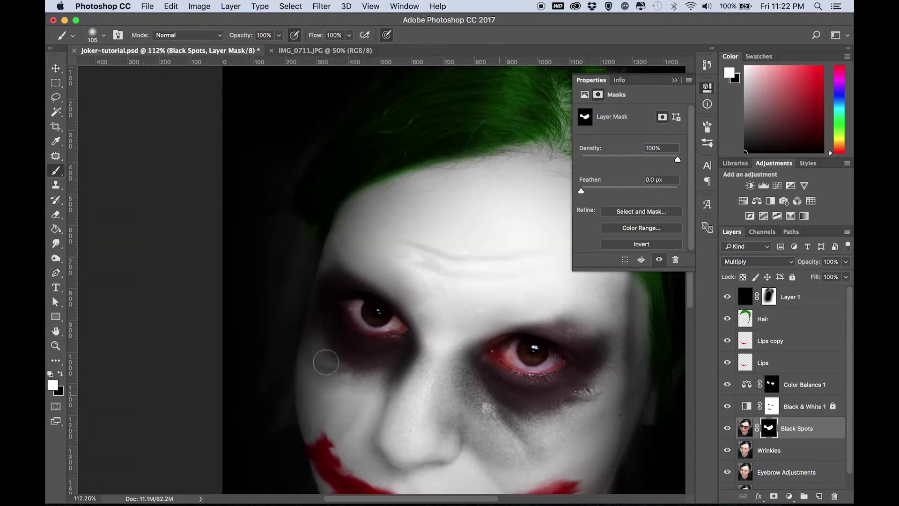
- Duplicate the Black Spots layer to deepen the eye makeup and compare the result with the Joker-Promo.jpg reference
{"action": "left_click", "coordinate": [56, 71]}
{"action": "scroll", "coordinate": [272, 258], "scroll_direction": "right", "scroll_amount": 3}
{"action": "scroll", "coordinate": [272, 258], "scroll_direction": "down", "scroll_amount": 3}
{"action": "scroll", "coordinate": [272, 258], "scroll_direction": "right", "scroll_amount": 2}
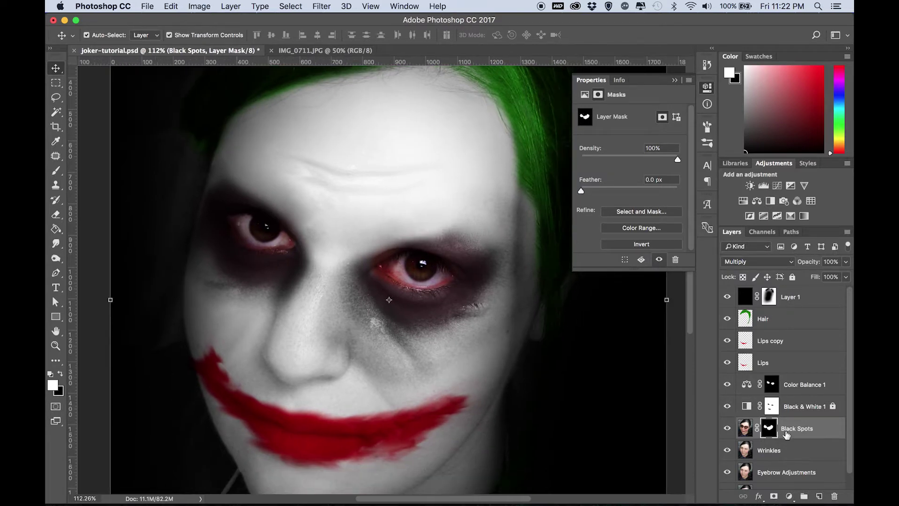
{"action": "left_click", "coordinate": [828, 432]}
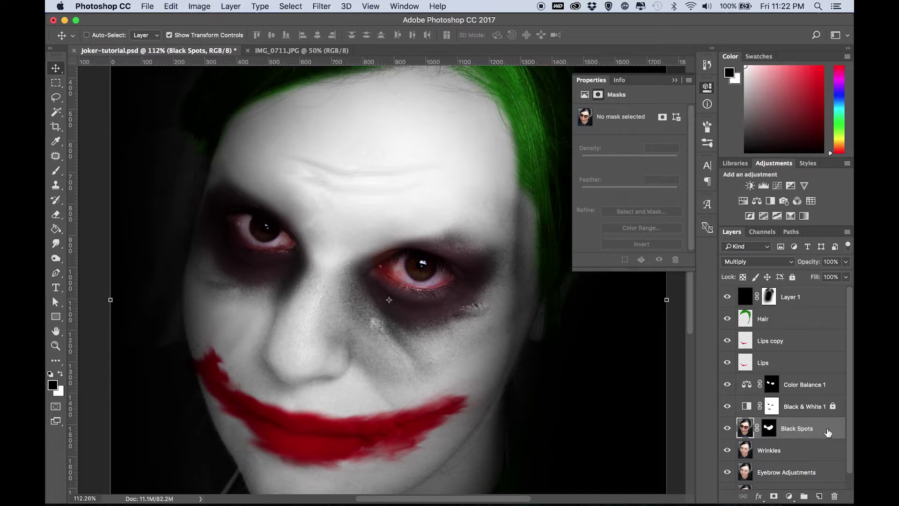
{"action": "key", "text": "super+j"}
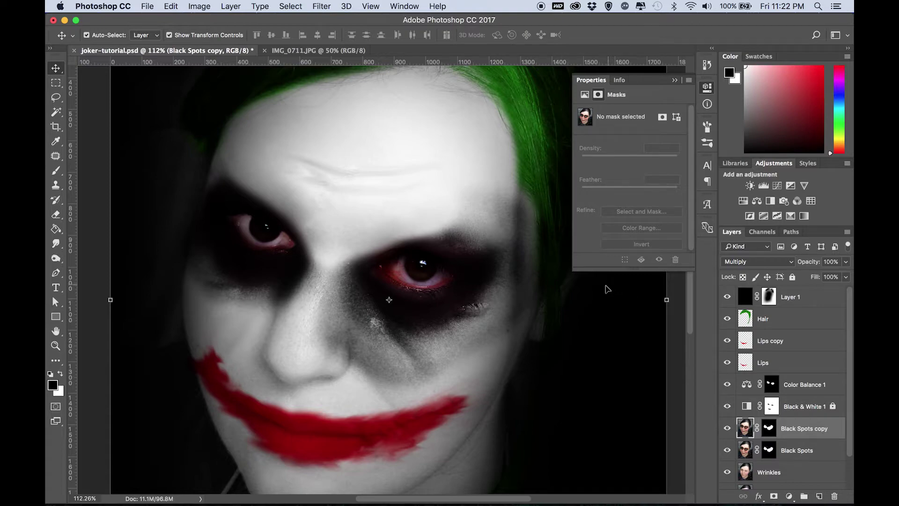
{"action": "key", "text": "ctrl+Up"}
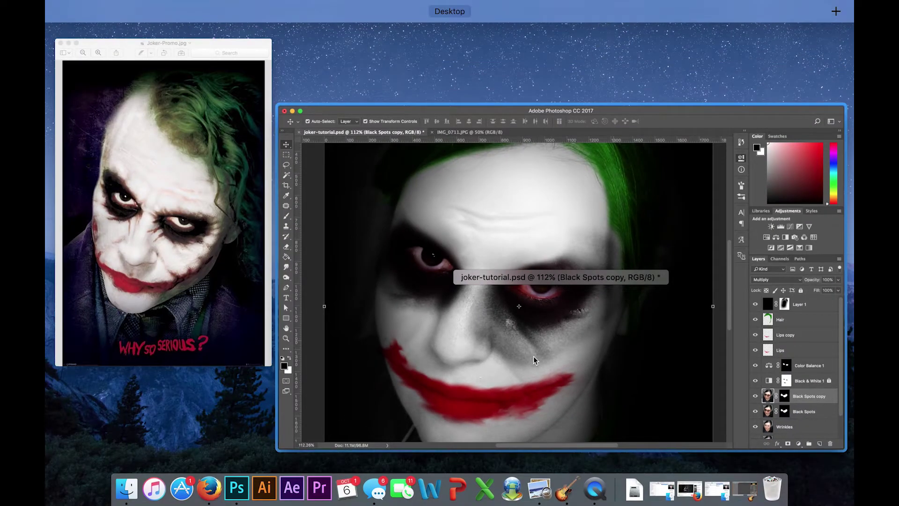
{"action": "left_click", "coordinate": [522, 345]}
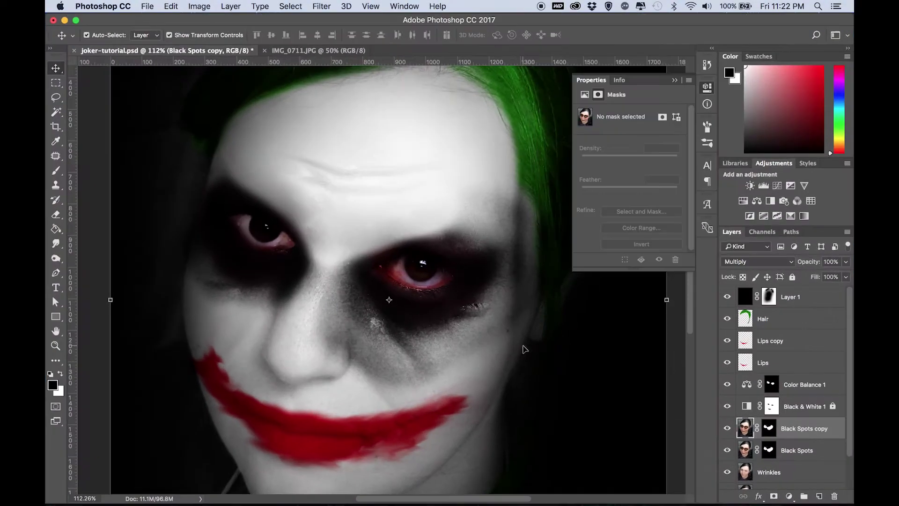
- Lower the Black Spots copy layer's opacity to about 48% and compare the whole portrait with the Joker-Promo.jpg reference
{"action": "left_click", "coordinate": [846, 263]}
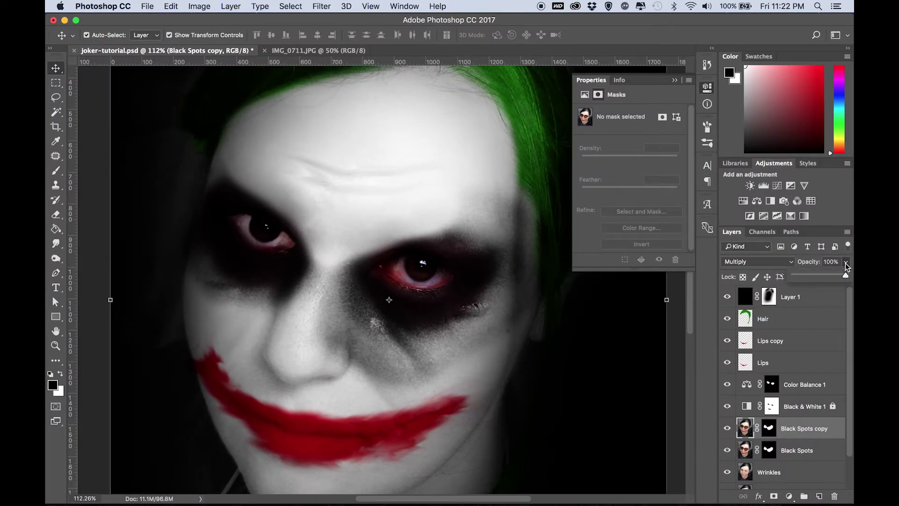
{"action": "left_click_drag", "start_coordinate": [825, 278], "coordinate": [809, 277]}
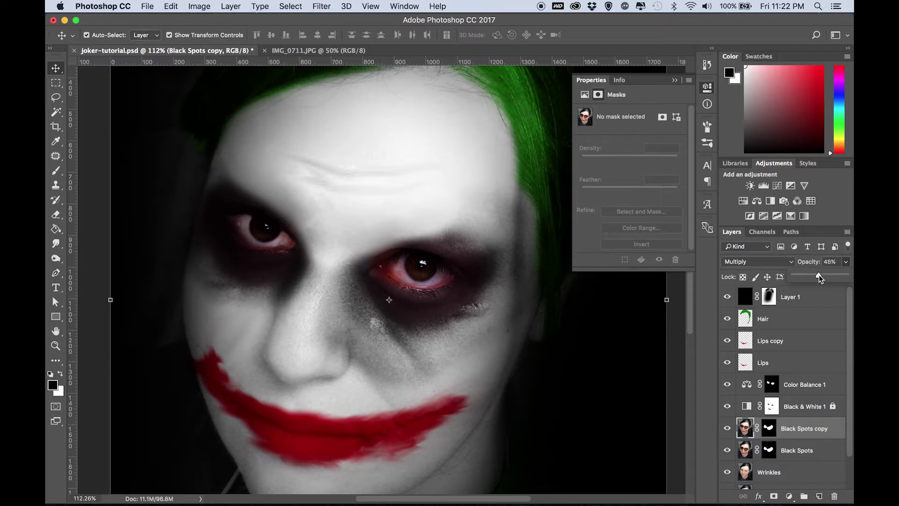
{"action": "left_click_drag", "start_coordinate": [823, 278], "coordinate": [817, 278]}
{"action": "left_click", "coordinate": [601, 422]}
{"action": "scroll", "coordinate": [600, 422], "scroll_direction": "down", "scroll_amount": 5}
{"action": "scroll", "coordinate": [601, 422], "scroll_direction": "up", "scroll_amount": 3}
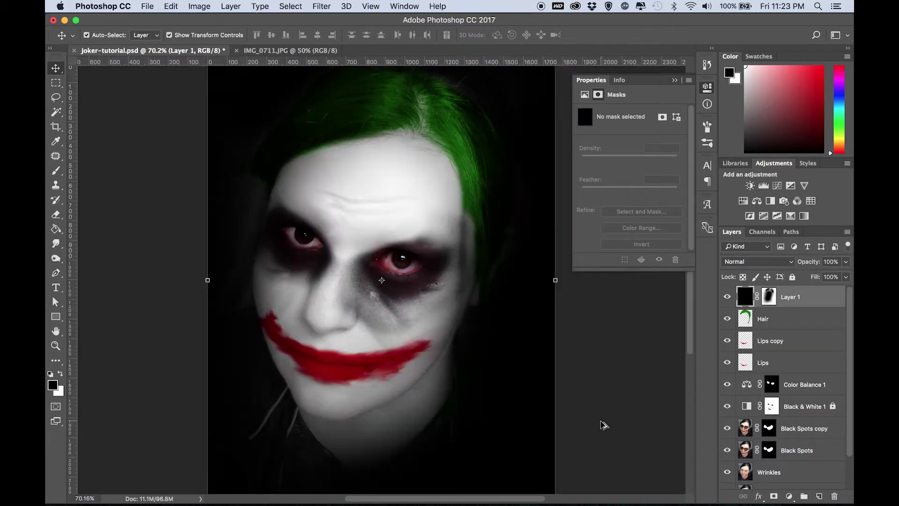
{"action": "key", "text": "ctrl+Up"}
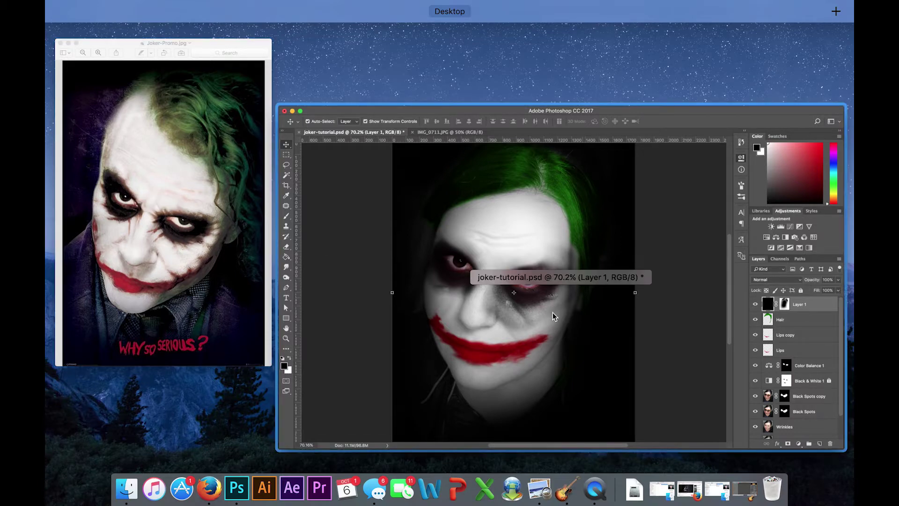
{"action": "left_click", "coordinate": [502, 321]}
- Hide the Black Spots copy layer and make the original Black Spots layer active
{"action": "scroll", "coordinate": [411, 276], "scroll_direction": "up", "scroll_amount": 4}
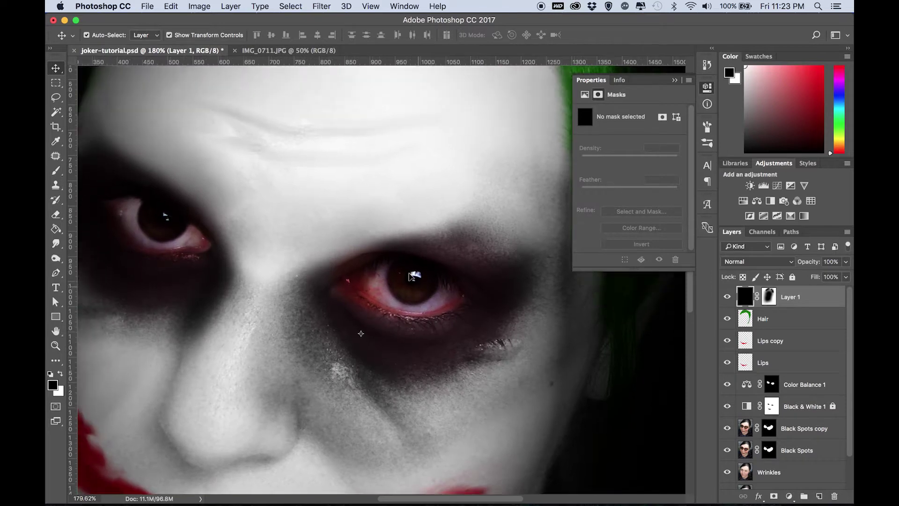
{"action": "scroll", "coordinate": [411, 276], "scroll_direction": "up", "scroll_amount": 3}
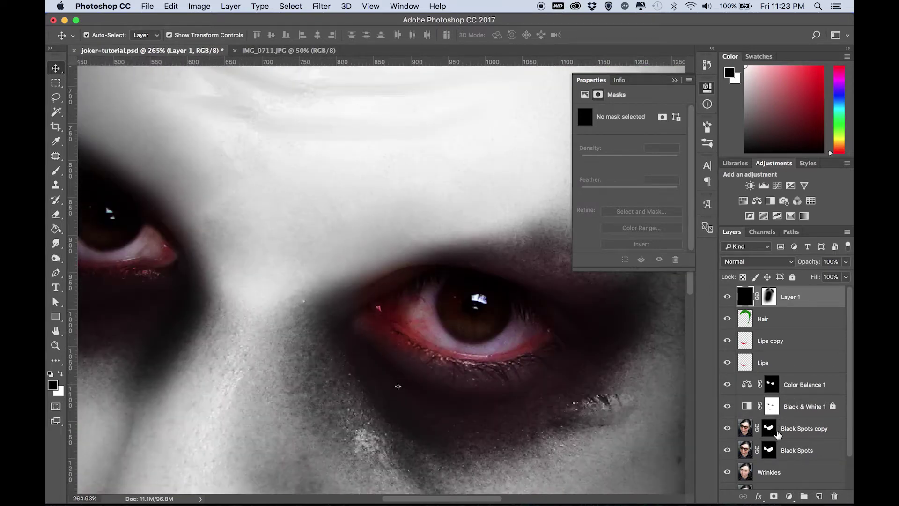
{"action": "left_click", "coordinate": [727, 431]}
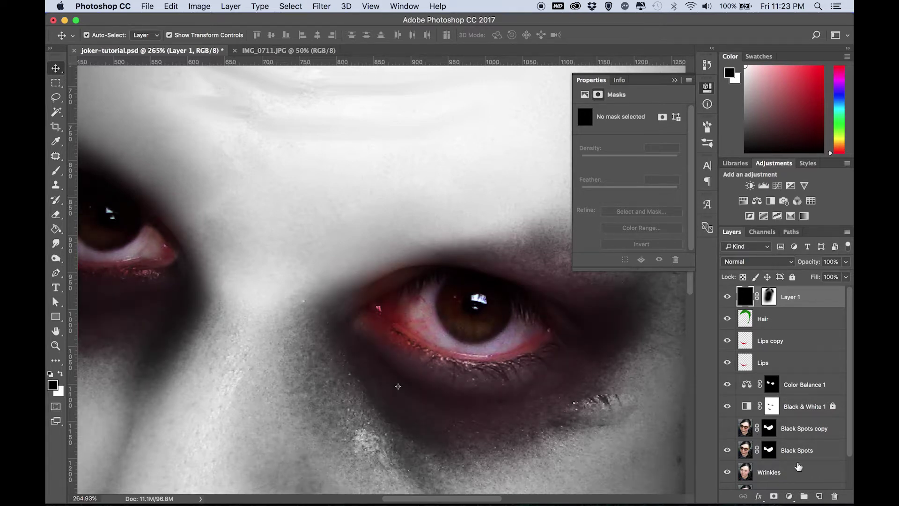
{"action": "left_click", "coordinate": [816, 452]}
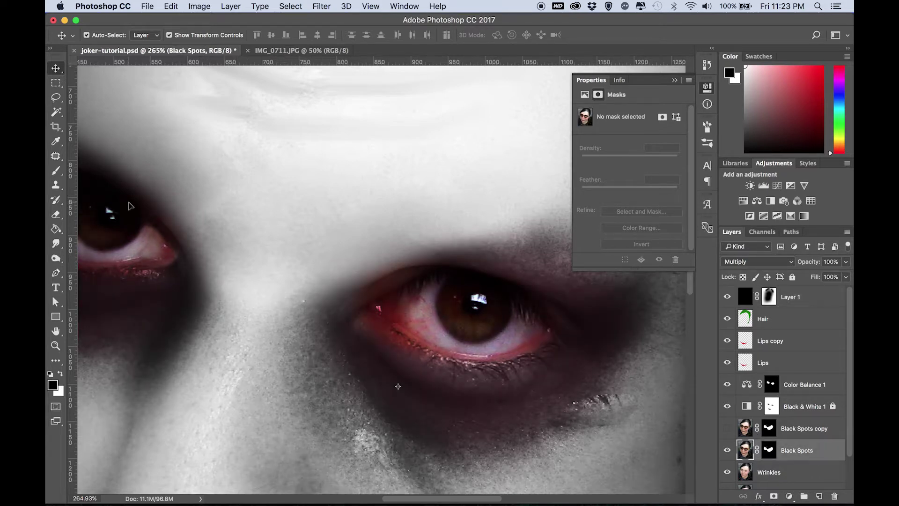
- Paint black on the Black Spots mask with a soft 44 px brush to brighten the eyeball of the right-hand eye in the image
{"action": "left_click", "coordinate": [56, 170]}
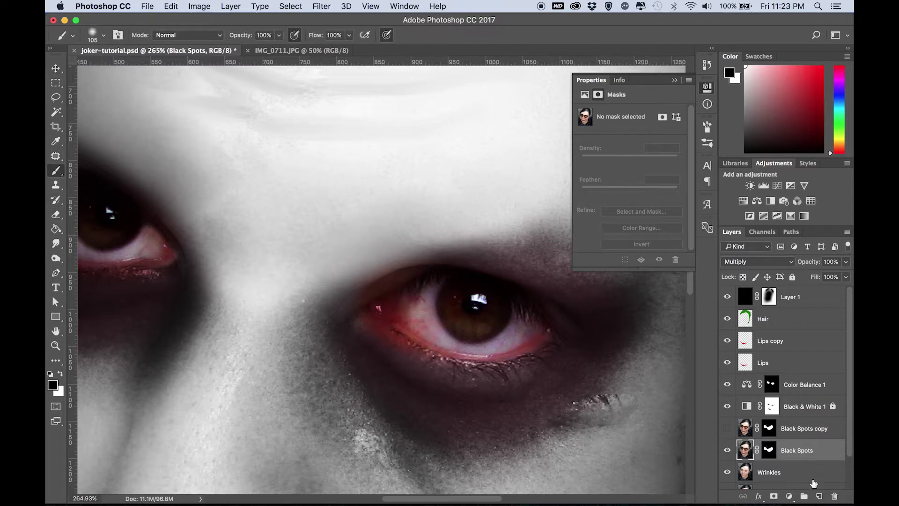
{"action": "left_click", "coordinate": [769, 451]}
{"action": "key", "text": "x"}
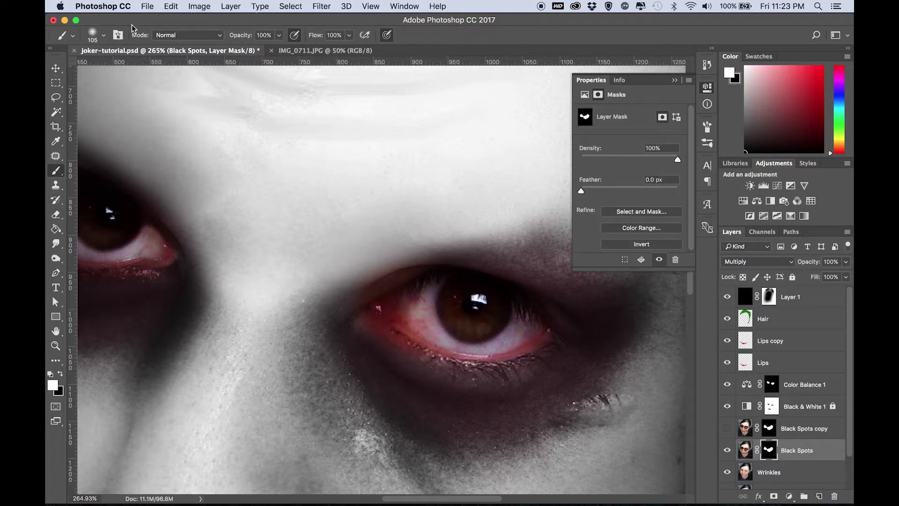
{"action": "left_click", "coordinate": [103, 36]}
{"action": "left_click_drag", "start_coordinate": [120, 71], "coordinate": [124, 70]}
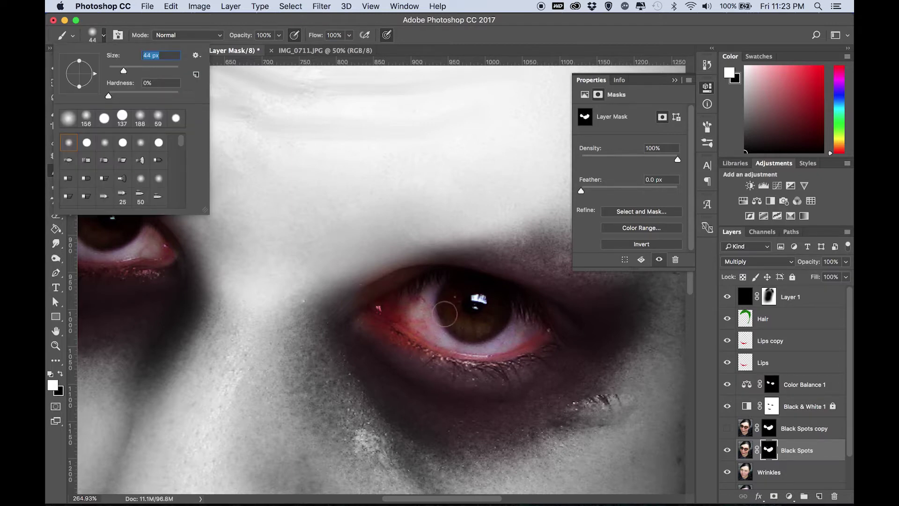
{"action": "left_click", "coordinate": [424, 319]}
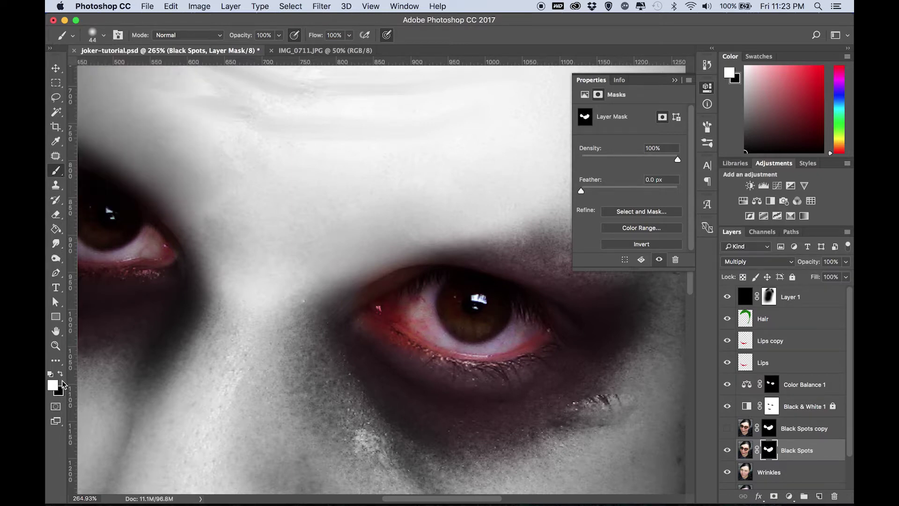
{"action": "key", "text": "x"}
{"action": "mouse_move", "coordinate": [412, 300]}
{"action": "left_mouse_down"}
{"action": "mouse_move", "coordinate": [436, 332]}
{"action": "mouse_move", "coordinate": [518, 341]}
{"action": "mouse_move", "coordinate": [525, 327]}
{"action": "mouse_move", "coordinate": [481, 347]}
{"action": "mouse_move", "coordinate": [399, 313]}
{"action": "mouse_move", "coordinate": [411, 310]}
{"action": "mouse_move", "coordinate": [434, 335]}
{"action": "mouse_move", "coordinate": [485, 348]}
{"action": "mouse_move", "coordinate": [526, 330]}
{"action": "mouse_move", "coordinate": [447, 344]}
{"action": "left_mouse_up"}
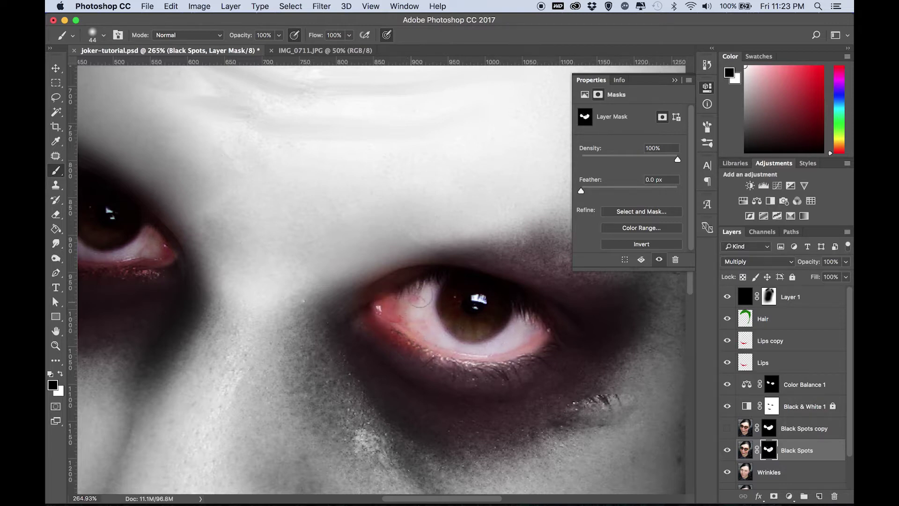
{"action": "mouse_move", "coordinate": [464, 325]}
{"action": "left_mouse_down"}
{"action": "mouse_move", "coordinate": [485, 324]}
{"action": "mouse_move", "coordinate": [465, 325]}
{"action": "left_mouse_up"}
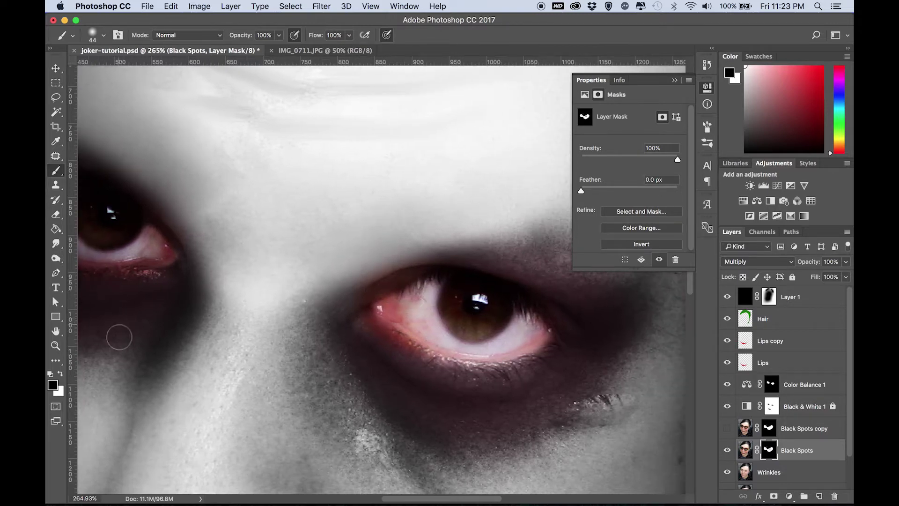
- Paint black on the Black Spots mask over the left-hand eye's white and undo the last stroke over the iris
{"action": "left_click", "coordinate": [60, 373]}
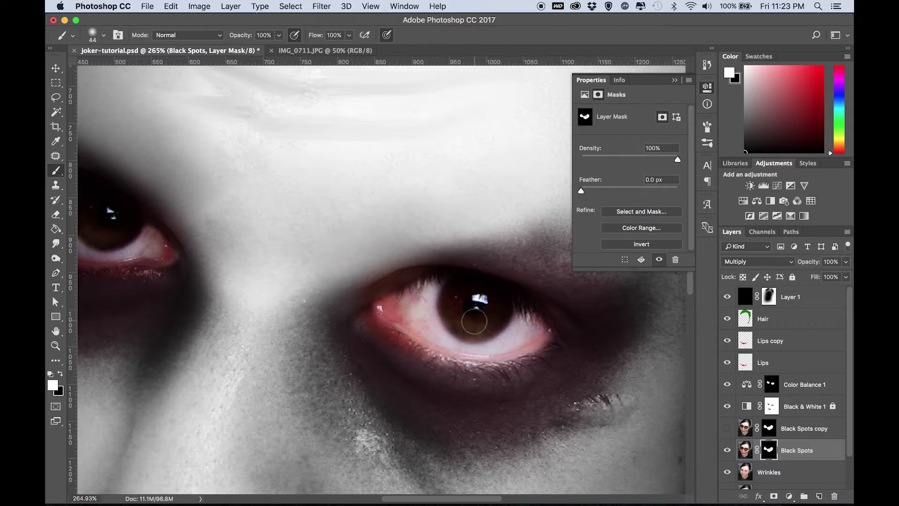
{"action": "scroll", "coordinate": [470, 319], "scroll_direction": "left", "scroll_amount": 10}
{"action": "scroll", "coordinate": [471, 319], "scroll_direction": "up", "scroll_amount": 3}
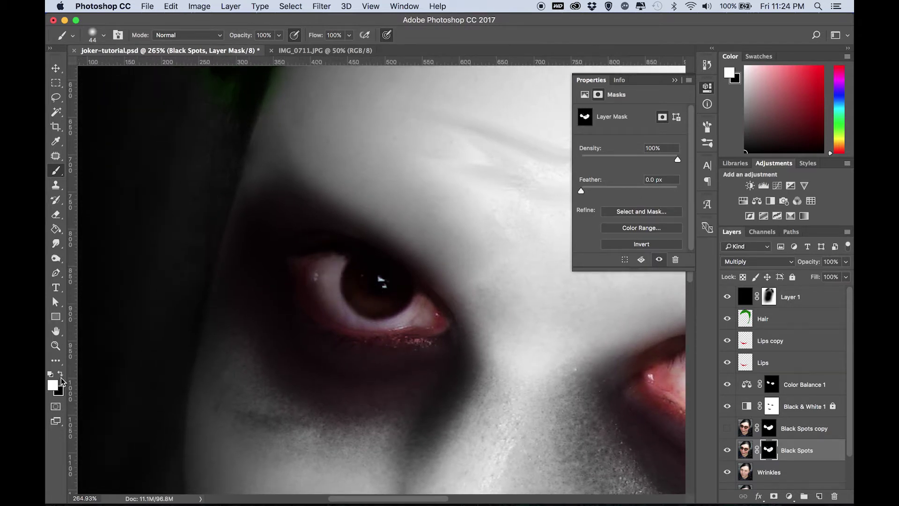
{"action": "key", "text": "x"}
{"action": "mouse_move", "coordinate": [416, 318]}
{"action": "left_mouse_down"}
{"action": "mouse_move", "coordinate": [375, 326]}
{"action": "mouse_move", "coordinate": [300, 278]}
{"action": "left_mouse_up"}
{"action": "left_click_drag", "start_coordinate": [391, 305], "coordinate": [362, 292]}
{"action": "key", "text": "super+z"}
{"action": "key", "text": "x"}
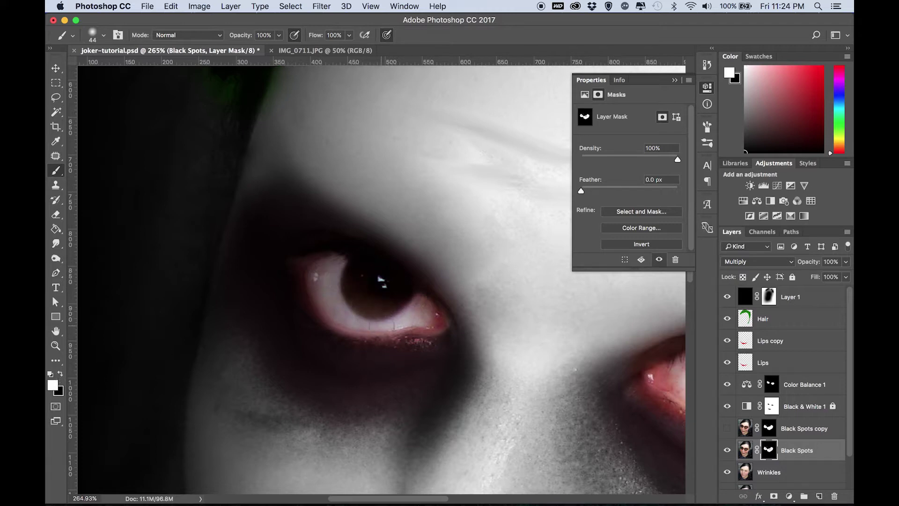
- Hide the Color Balance 1 layer and toggle the Black Spots copy layer's visibility to check the eyes
{"action": "scroll", "coordinate": [390, 289], "scroll_direction": "down", "scroll_amount": 5}
{"action": "scroll", "coordinate": [390, 289], "scroll_direction": "down", "scroll_amount": 8}
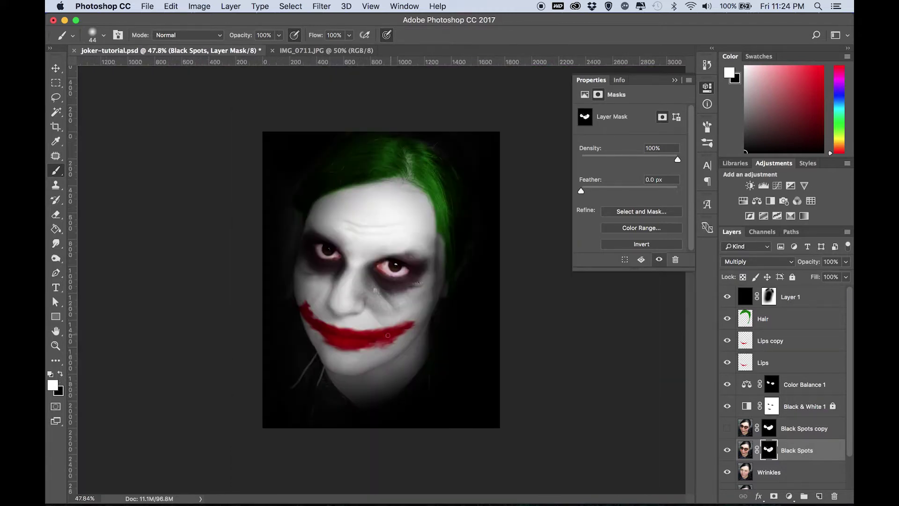
{"action": "scroll", "coordinate": [390, 289], "scroll_direction": "up", "scroll_amount": 4}
{"action": "left_click", "coordinate": [55, 68]}
{"action": "left_click", "coordinate": [727, 384]}
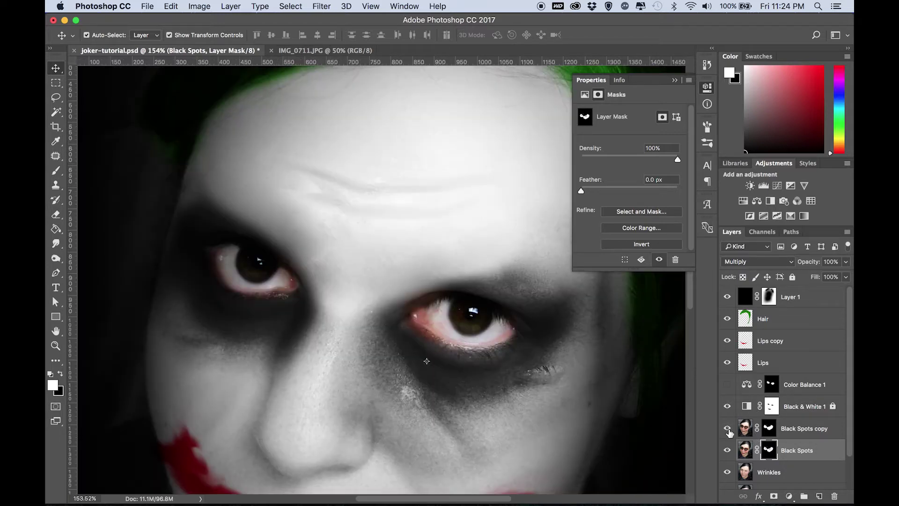
{"action": "left_click", "coordinate": [728, 428]}
- Set up the Smudge tool for the Black Spots layer image with a 4 px brush and a higher strength
{"action": "left_click", "coordinate": [836, 455]}
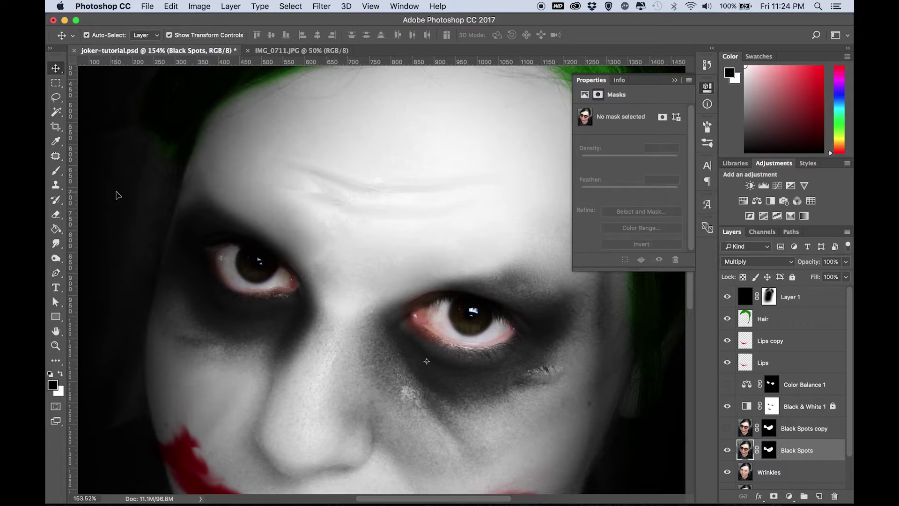
{"action": "left_click", "coordinate": [56, 244]}
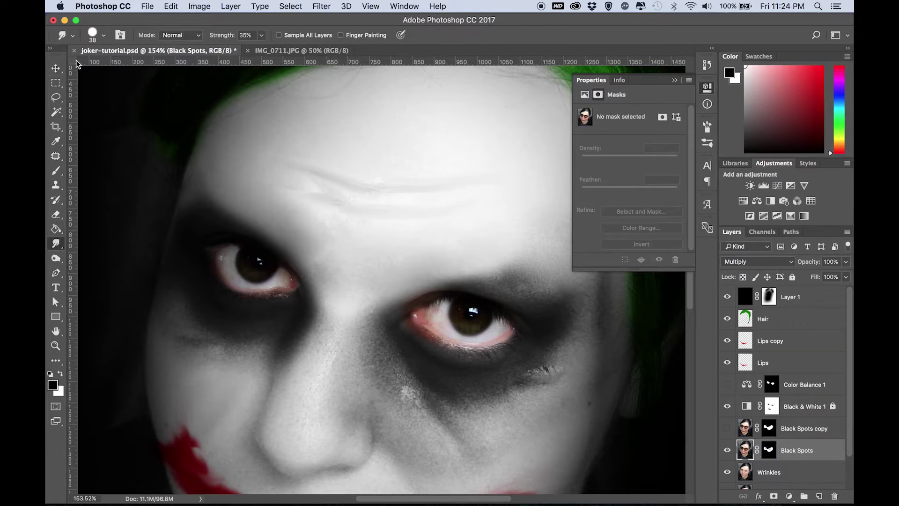
{"action": "left_click", "coordinate": [103, 35]}
{"action": "left_click_drag", "start_coordinate": [114, 70], "coordinate": [110, 72]}
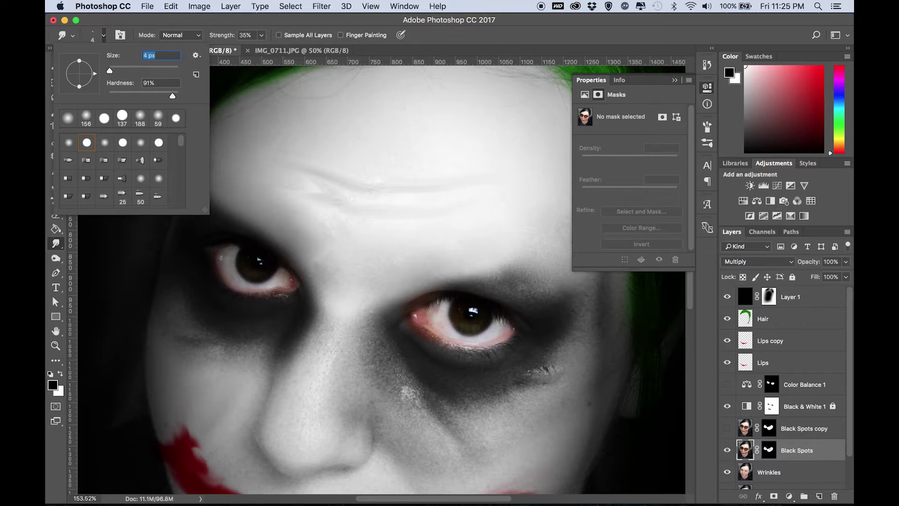
{"action": "left_click", "coordinate": [248, 240]}
{"action": "left_click", "coordinate": [261, 35]}
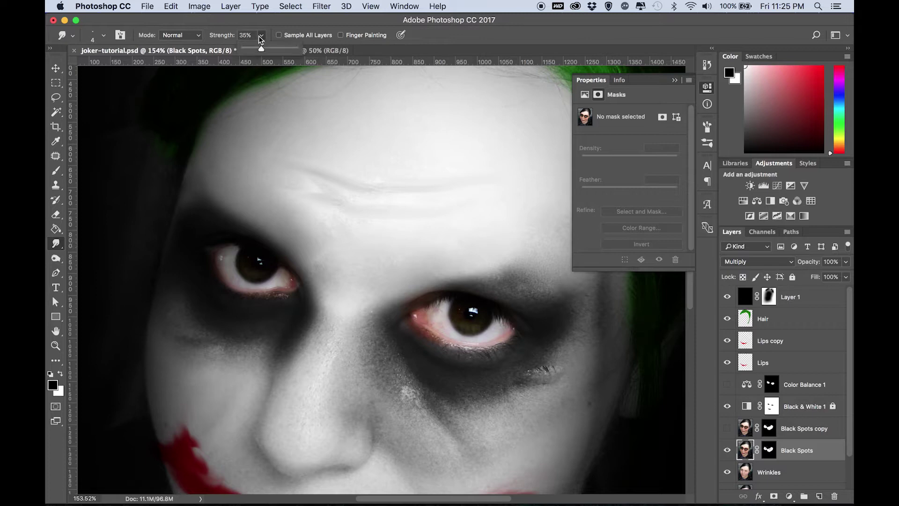
{"action": "left_click_drag", "start_coordinate": [288, 48], "coordinate": [286, 49]}
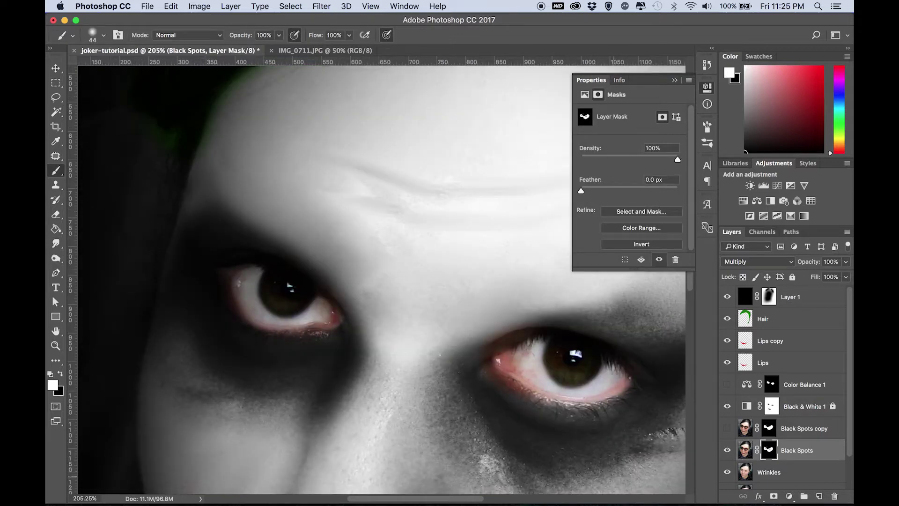
- Smudge short spikes above the left-hand eye on Black Spots with a 4 px brush at 80% strength, comparing them with Joker-Promo.jpg
{"action": "left_click", "coordinate": [746, 450]}
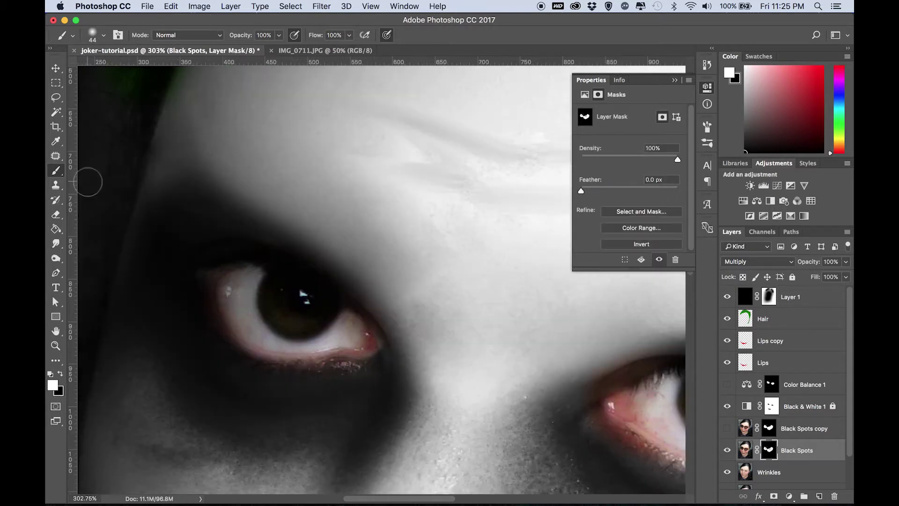
{"action": "key", "text": "shift+r"}
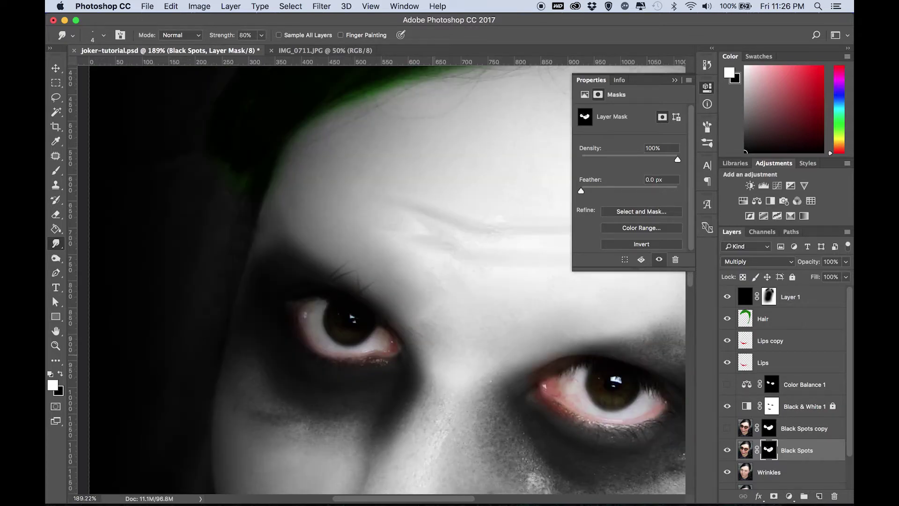
{"action": "key", "text": "ctrl+Up"}
{"action": "left_click", "coordinate": [216, 273]}
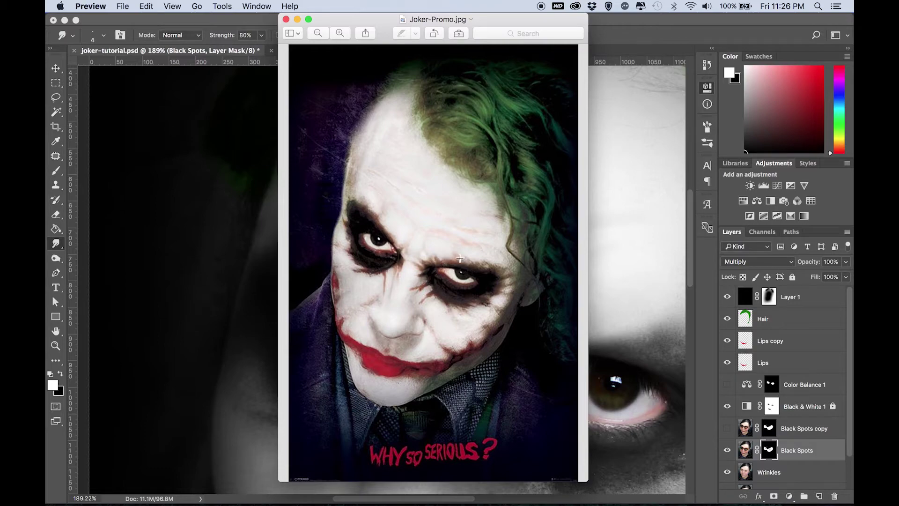
{"action": "key", "text": "ctrl+Up"}
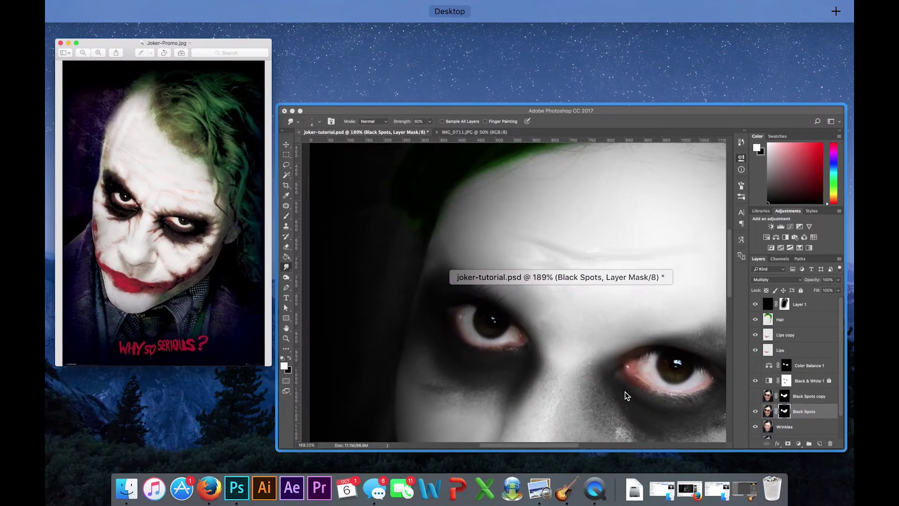
{"action": "left_click", "coordinate": [623, 392]}
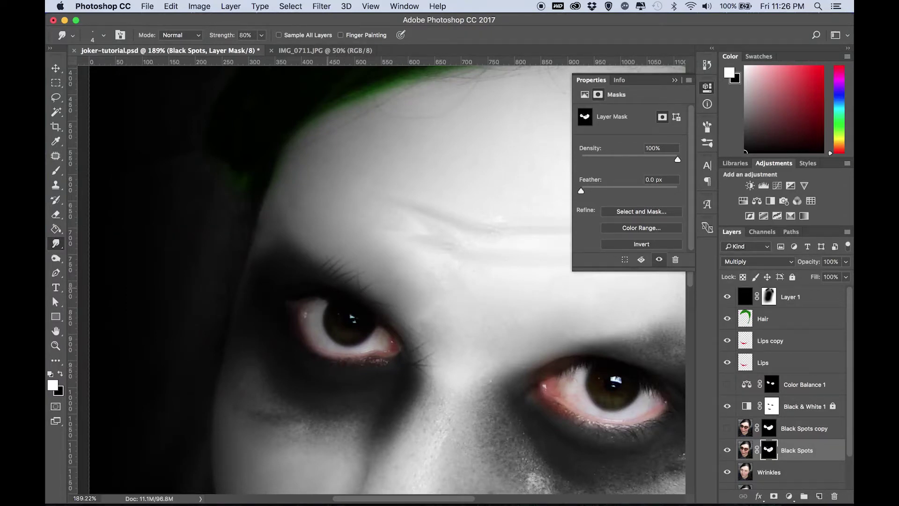
- Smudge dark spikes around the nose bridge and above the right-hand eye's inner corner with a larger, 11 px brush
{"action": "scroll", "coordinate": [369, 323], "scroll_direction": "down", "scroll_amount": 4}
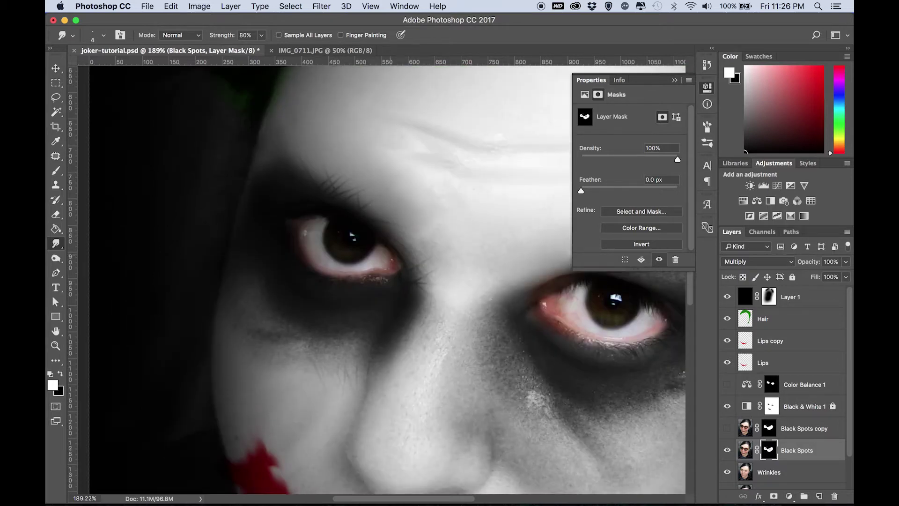
{"action": "scroll", "coordinate": [383, 276], "scroll_direction": "right", "scroll_amount": 6}
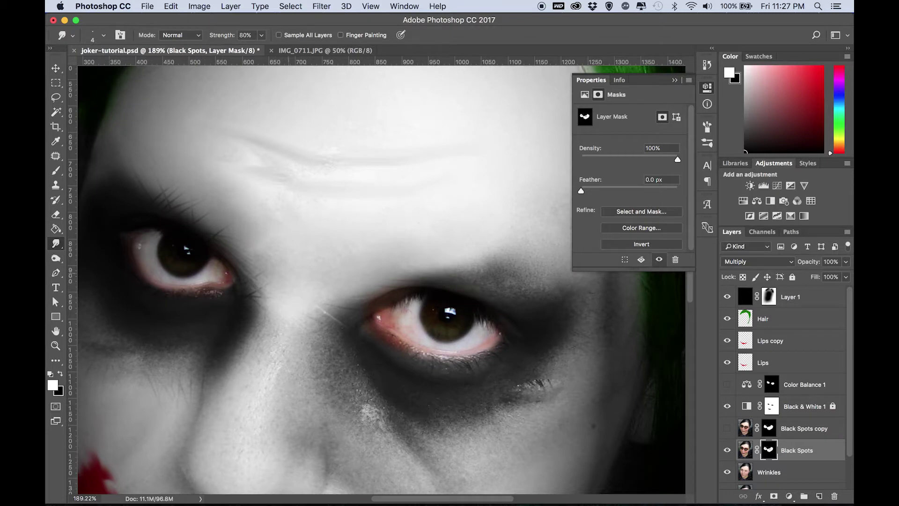
{"action": "left_click", "coordinate": [103, 35]}
{"action": "left_click_drag", "start_coordinate": [110, 72], "coordinate": [113, 72]}
{"action": "left_click_drag", "start_coordinate": [239, 300], "coordinate": [271, 314]}
{"action": "left_click_drag", "start_coordinate": [239, 269], "coordinate": [343, 325]}
{"action": "left_click_drag", "start_coordinate": [377, 298], "coordinate": [327, 288]}
{"action": "left_click_drag", "start_coordinate": [423, 281], "coordinate": [373, 258]}
{"action": "left_click_drag", "start_coordinate": [396, 291], "coordinate": [348, 275]}
{"action": "left_click_drag", "start_coordinate": [386, 305], "coordinate": [430, 246]}
- Swap the foreground and background colours, undo the last stroke, and smudge a spike above the right-hand eye at 56% strength
{"action": "scroll", "coordinate": [327, 237], "scroll_direction": "down", "scroll_amount": 5}
{"action": "key", "text": "x"}
{"action": "key", "text": "z"}
{"action": "mouse_move", "coordinate": [324, 238]}
{"action": "left_mouse_down"}
{"action": "mouse_move", "coordinate": [352, 238]}
{"action": "mouse_move", "coordinate": [354, 215]}
{"action": "mouse_move", "coordinate": [337, 196]}
{"action": "left_mouse_up"}
{"action": "key", "text": "super+z"}
{"action": "scroll", "coordinate": [352, 237], "scroll_direction": "up", "scroll_amount": 3}
{"action": "left_click", "coordinate": [56, 244]}
{"action": "left_click", "coordinate": [261, 35]}
{"action": "left_click_drag", "start_coordinate": [422, 241], "coordinate": [370, 191]}
{"action": "scroll", "coordinate": [435, 262], "scroll_direction": "down", "scroll_amount": 5}
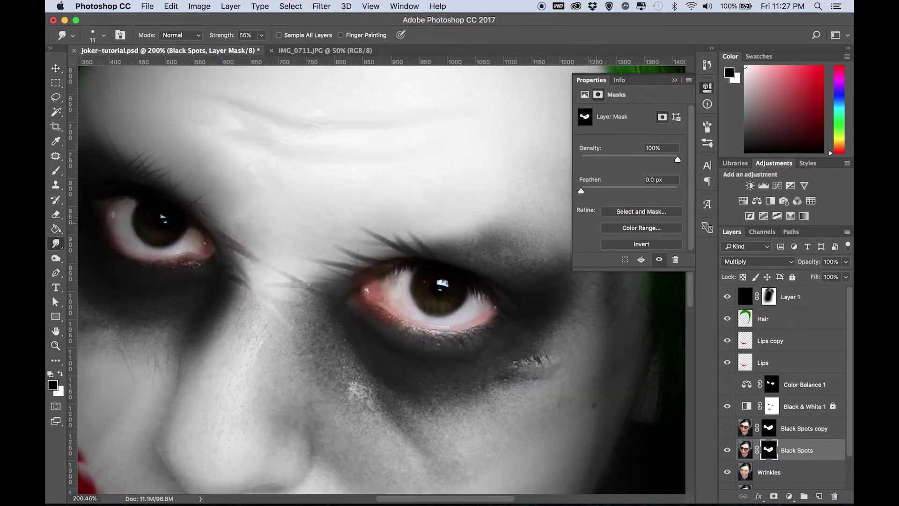
- Target the Black Spots layer image and smudge dark spikes outward and downward beneath the right-hand eye
{"action": "scroll", "coordinate": [553, 326], "scroll_direction": "right", "scroll_amount": 5}
{"action": "left_click", "coordinate": [745, 450]}
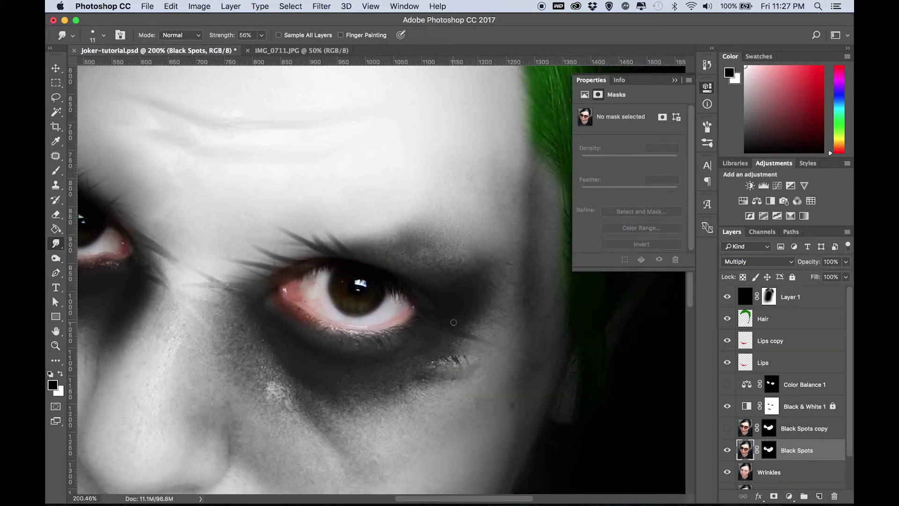
{"action": "scroll", "coordinate": [468, 281], "scroll_direction": "down", "scroll_amount": 5}
{"action": "scroll", "coordinate": [468, 281], "scroll_direction": "left", "scroll_amount": 2}
{"action": "left_click_drag", "start_coordinate": [373, 326], "coordinate": [444, 358]}
{"action": "left_click_drag", "start_coordinate": [396, 315], "coordinate": [434, 350]}
{"action": "left_click_drag", "start_coordinate": [425, 297], "coordinate": [449, 341]}
{"action": "left_click_drag", "start_coordinate": [349, 316], "coordinate": [384, 359]}
{"action": "left_click_drag", "start_coordinate": [314, 305], "coordinate": [342, 364]}
{"action": "left_click_drag", "start_coordinate": [282, 277], "coordinate": [281, 346]}
- Enlarge the smudge brush to 49 px and pull the dark makeup down below the left-hand eye's inner corner
{"action": "scroll", "coordinate": [285, 371], "scroll_direction": "down", "scroll_amount": 5}
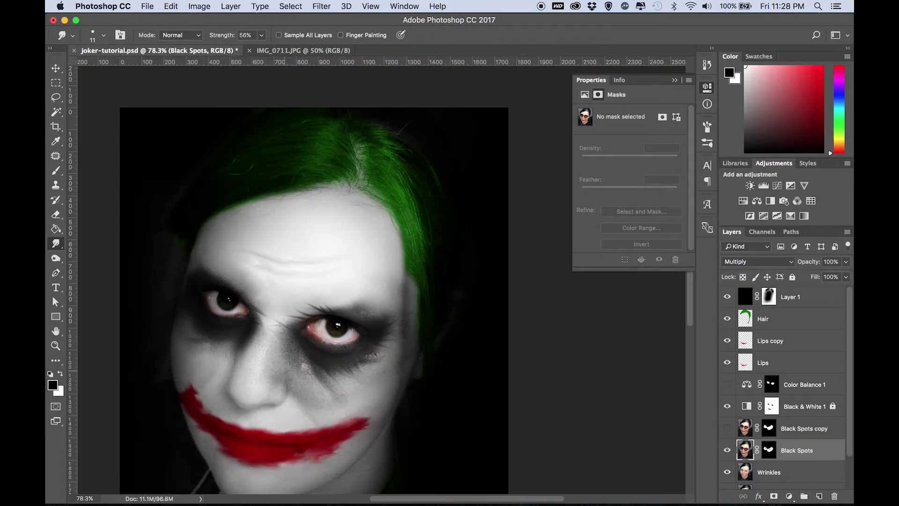
{"action": "scroll", "coordinate": [270, 347], "scroll_direction": "up", "scroll_amount": 5}
{"action": "scroll", "coordinate": [270, 346], "scroll_direction": "left", "scroll_amount": 2}
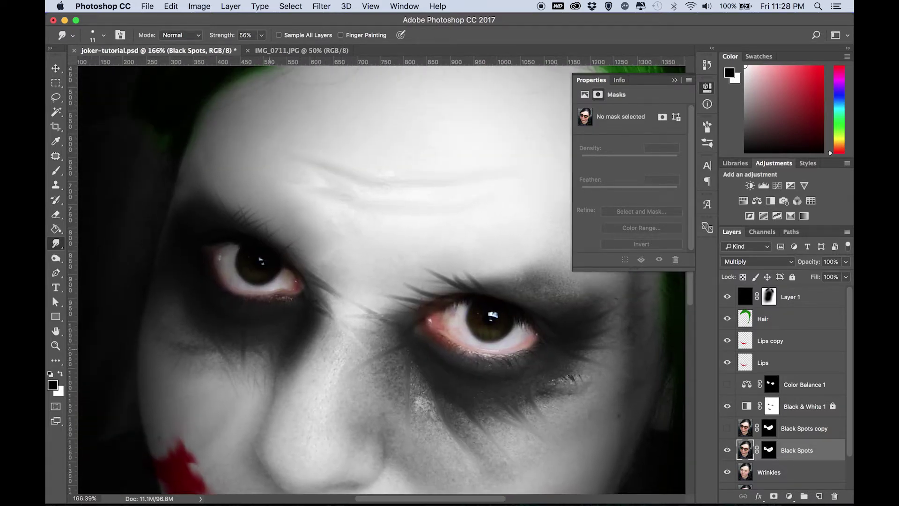
{"action": "scroll", "coordinate": [281, 347], "scroll_direction": "down", "scroll_amount": 5}
{"action": "scroll", "coordinate": [281, 342], "scroll_direction": "up", "scroll_amount": 4}
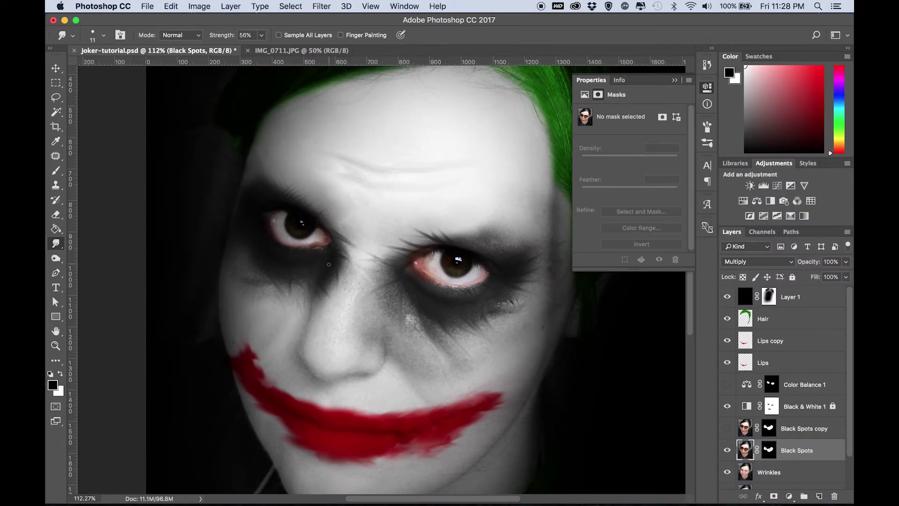
{"action": "scroll", "coordinate": [329, 264], "scroll_direction": "up", "scroll_amount": 3}
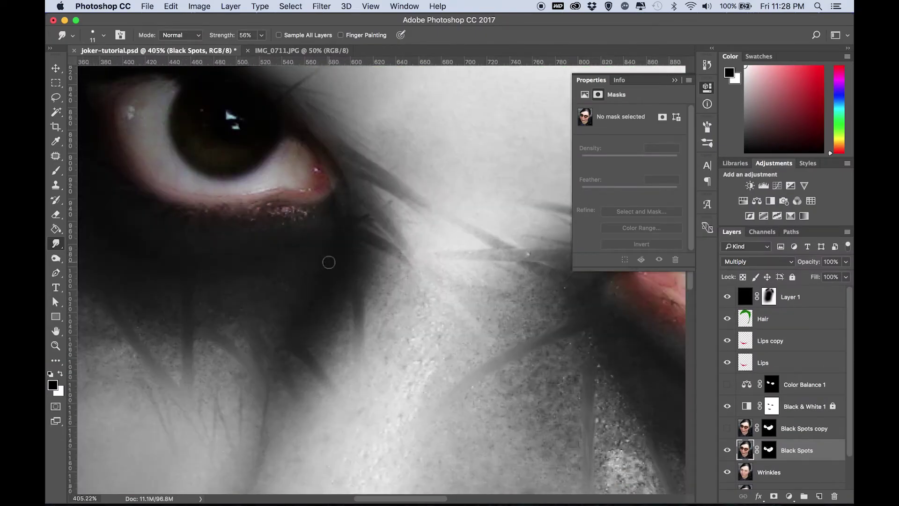
{"action": "scroll", "coordinate": [343, 282], "scroll_direction": "down", "scroll_amount": 1}
{"action": "left_click", "coordinate": [107, 40]}
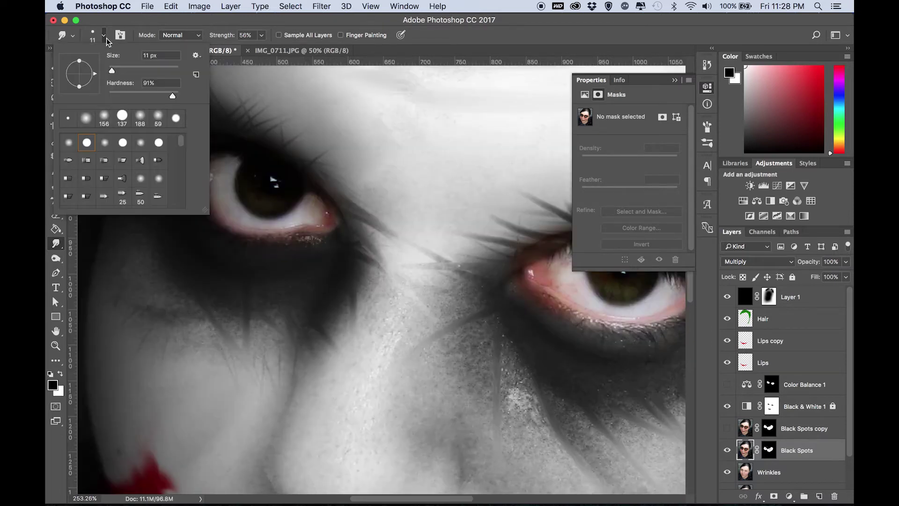
{"action": "left_click_drag", "start_coordinate": [121, 70], "coordinate": [126, 70]}
{"action": "left_click_drag", "start_coordinate": [355, 285], "coordinate": [350, 348]}
- Try several 49 px smudge strokes from the right-hand eye's inner corner down the side of the nose, undoing each one
{"action": "scroll", "coordinate": [344, 424], "scroll_direction": "down", "scroll_amount": 5}
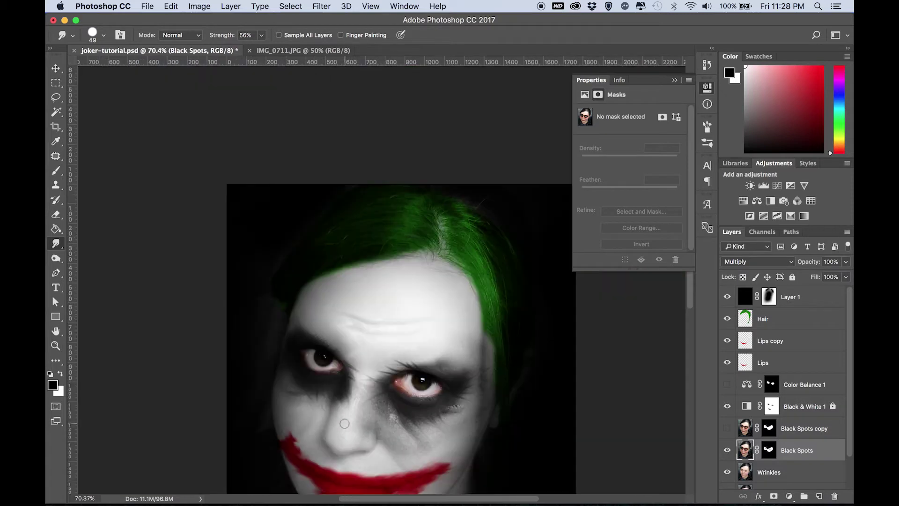
{"action": "scroll", "coordinate": [333, 435], "scroll_direction": "up", "scroll_amount": 3}
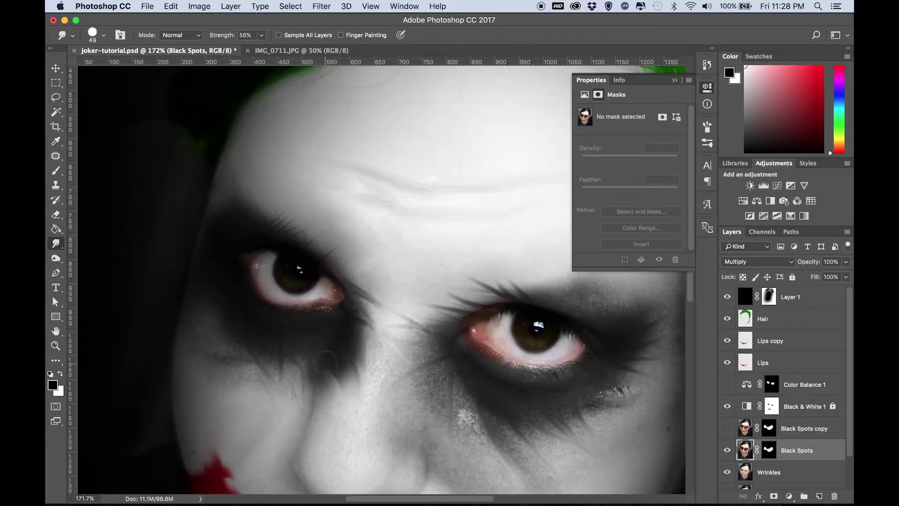
{"action": "left_click_drag", "start_coordinate": [443, 356], "coordinate": [412, 460]}
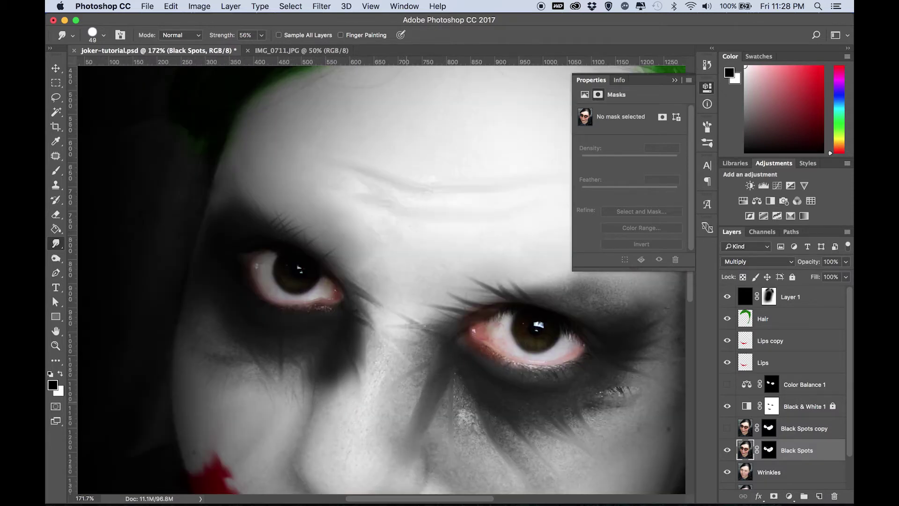
{"action": "key", "text": "super+z"}
{"action": "left_click_drag", "start_coordinate": [425, 368], "coordinate": [414, 456]}
{"action": "scroll", "coordinate": [414, 456], "scroll_direction": "down", "scroll_amount": 3}
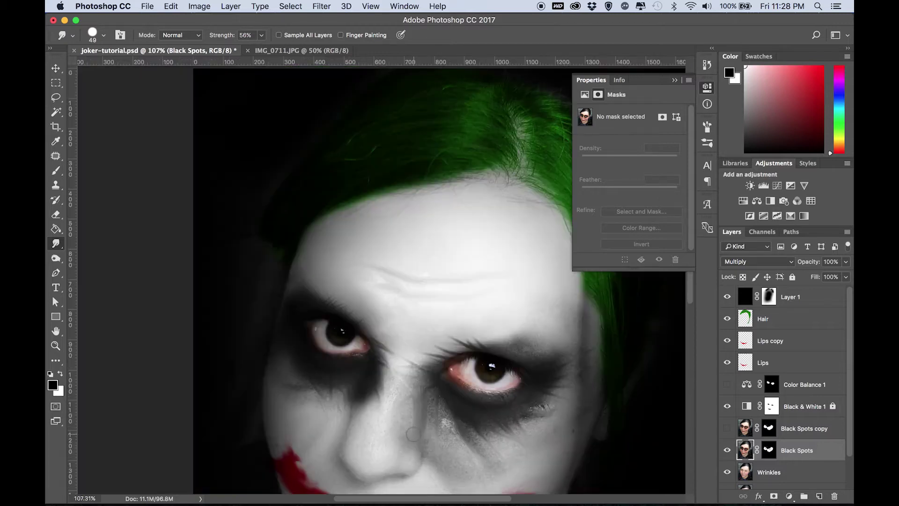
{"action": "scroll", "coordinate": [414, 457], "scroll_direction": "up", "scroll_amount": 2}
{"action": "key", "text": "super+z"}
{"action": "left_click_drag", "start_coordinate": [459, 360], "coordinate": [458, 405]}
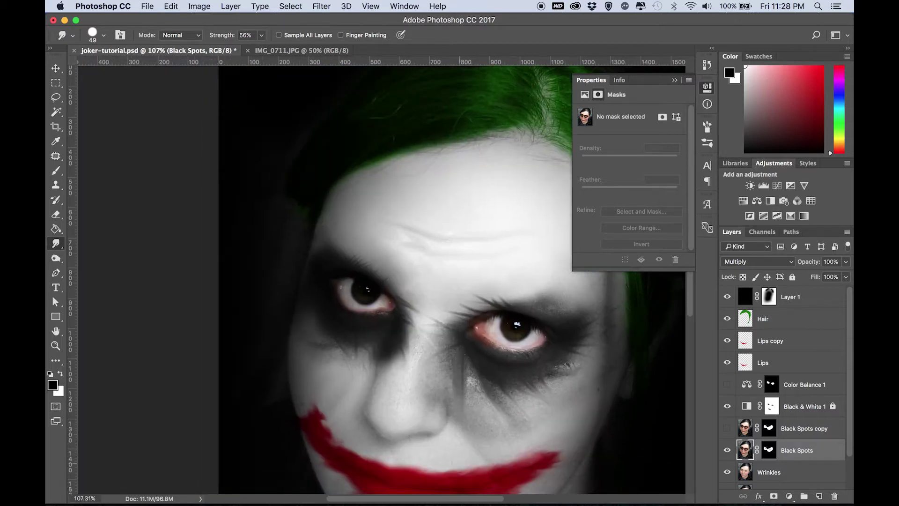
{"action": "key", "text": "super+z"}
{"action": "left_click_drag", "start_coordinate": [467, 371], "coordinate": [390, 482]}
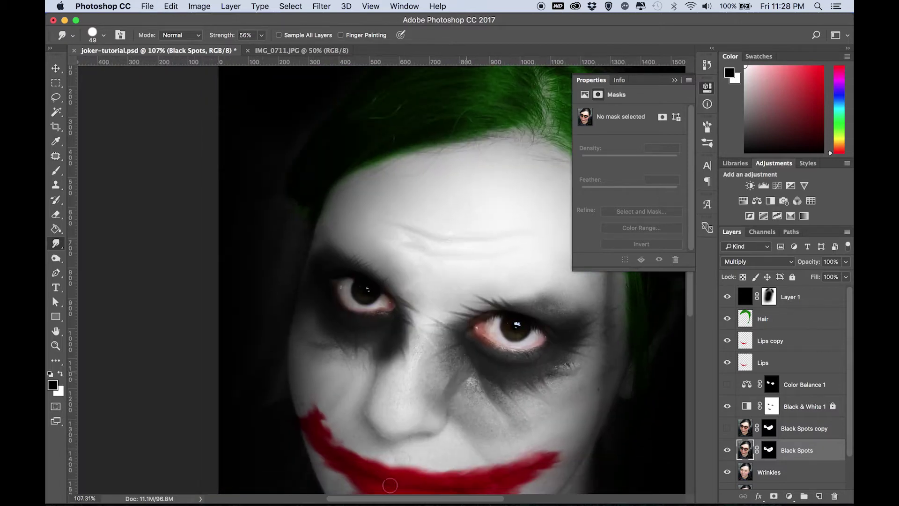
{"action": "key", "text": "super+z"}
{"action": "left_click_drag", "start_coordinate": [454, 364], "coordinate": [451, 414]}
{"action": "scroll", "coordinate": [445, 407], "scroll_direction": "up", "scroll_amount": 3}
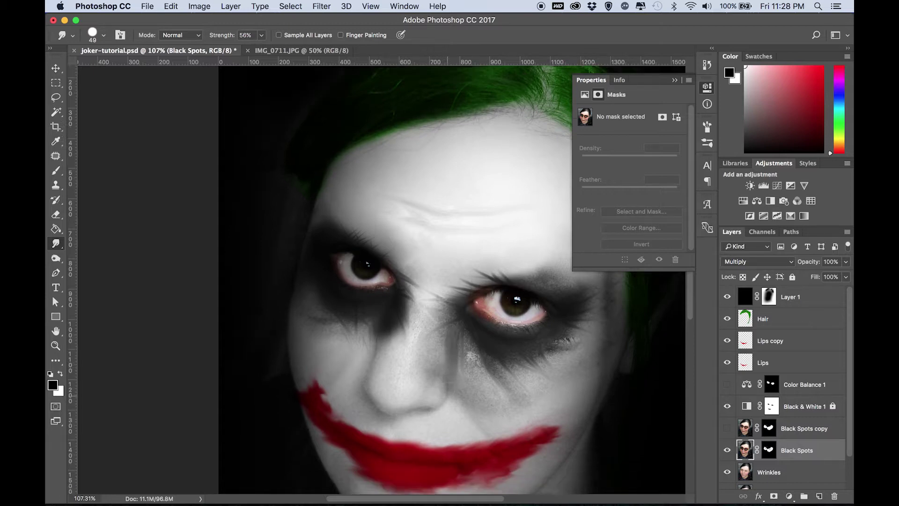
{"action": "scroll", "coordinate": [447, 408], "scroll_direction": "up", "scroll_amount": 3}
{"action": "scroll", "coordinate": [448, 408], "scroll_direction": "down", "scroll_amount": 5}
{"action": "key", "text": "super+z"}
{"action": "scroll", "coordinate": [457, 343], "scroll_direction": "up", "scroll_amount": 3}
{"action": "left_click_drag", "start_coordinate": [468, 275], "coordinate": [372, 400]}
{"action": "key", "text": "super+z"}
{"action": "left_click_drag", "start_coordinate": [456, 249], "coordinate": [446, 323]}
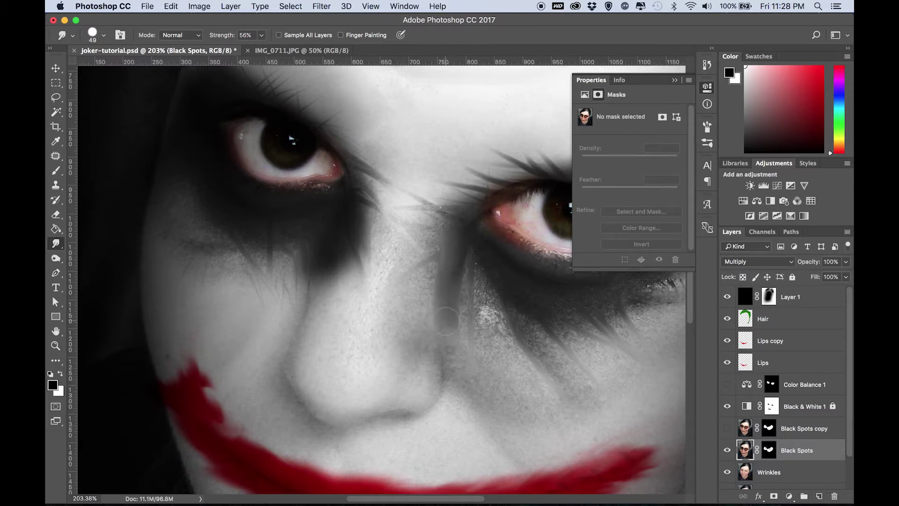
{"action": "scroll", "coordinate": [447, 323], "scroll_direction": "down", "scroll_amount": 5}
{"action": "key", "text": "super+z"}
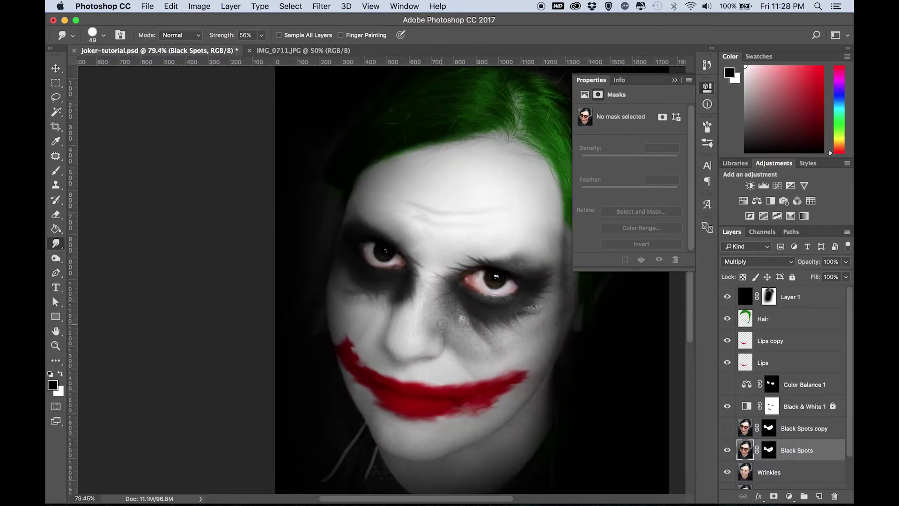
- Reduce the smudge brush to 28 px and drag the right-hand eye's dark makeup down along the side of the nose
{"action": "scroll", "coordinate": [445, 311], "scroll_direction": "up", "scroll_amount": 5}
{"action": "left_click", "coordinate": [104, 35]}
{"action": "left_click_drag", "start_coordinate": [125, 70], "coordinate": [118, 70]}
{"action": "left_click_drag", "start_coordinate": [463, 270], "coordinate": [412, 449]}
{"action": "key", "text": "super+z"}
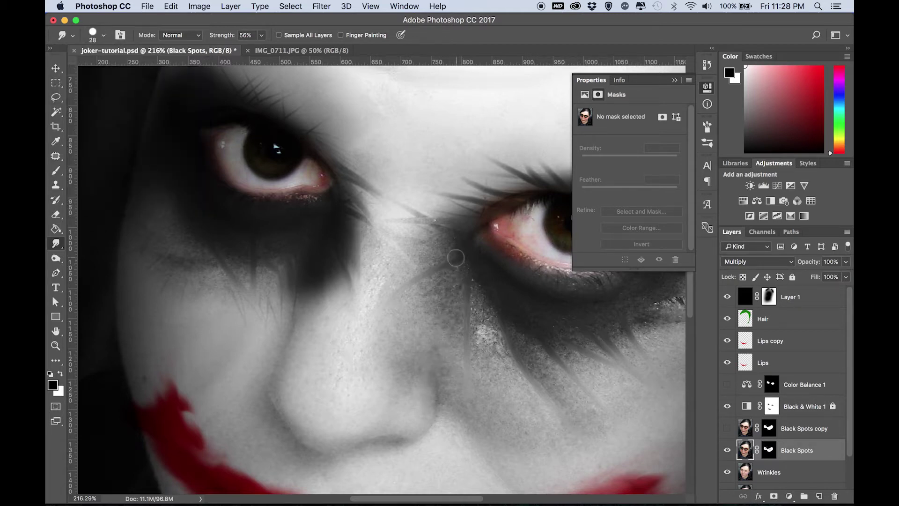
{"action": "left_click_drag", "start_coordinate": [460, 272], "coordinate": [447, 387]}
{"action": "scroll", "coordinate": [454, 336], "scroll_direction": "down", "scroll_amount": 4}
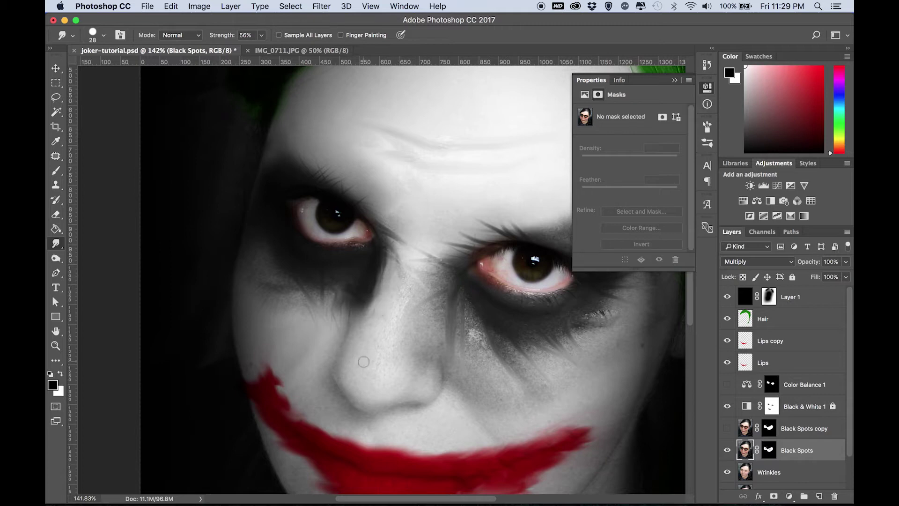
- Set the smudge brush size to 6 px
{"action": "left_click", "coordinate": [102, 37]}
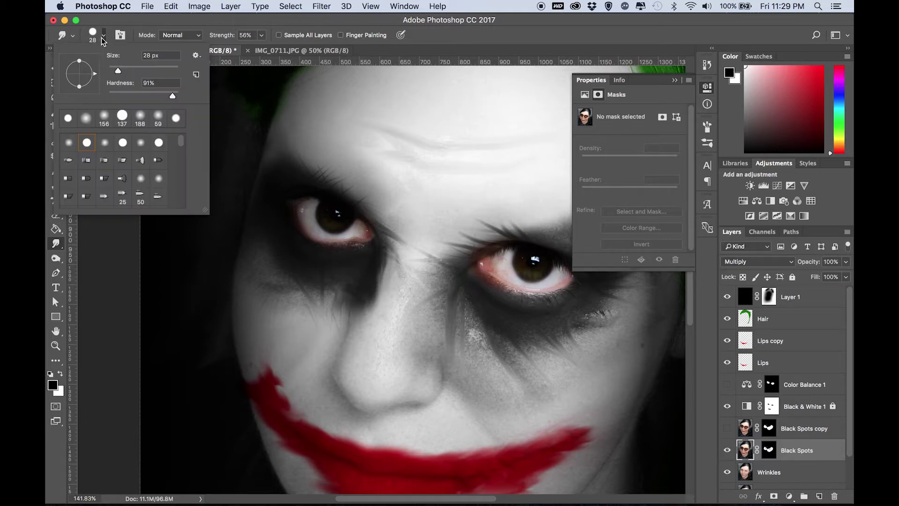
{"action": "left_click_drag", "start_coordinate": [111, 71], "coordinate": [111, 70]}
{"action": "key", "text": "Return"}
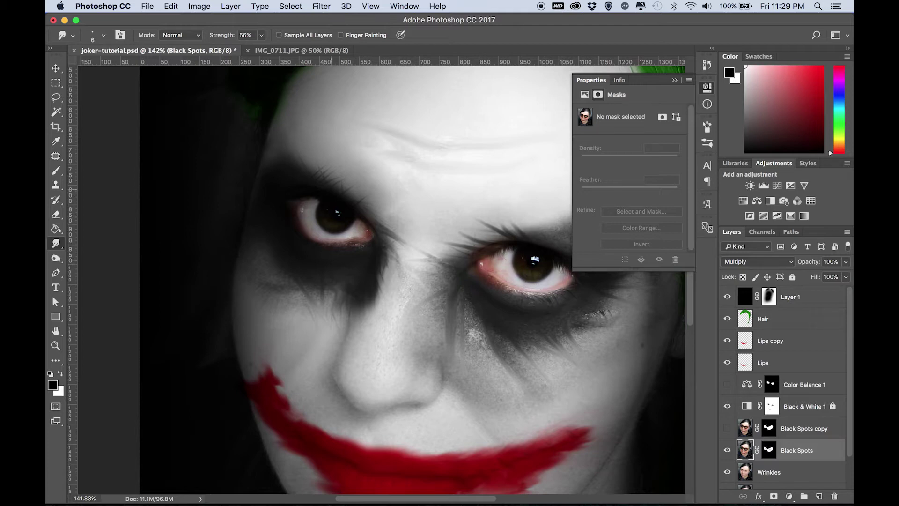
- Toggle the Black Spots copy layer, leave it visible, and inspect the darker eye makeup across the whole face
{"action": "scroll", "coordinate": [792, 462], "scroll_direction": "down", "scroll_amount": 2}
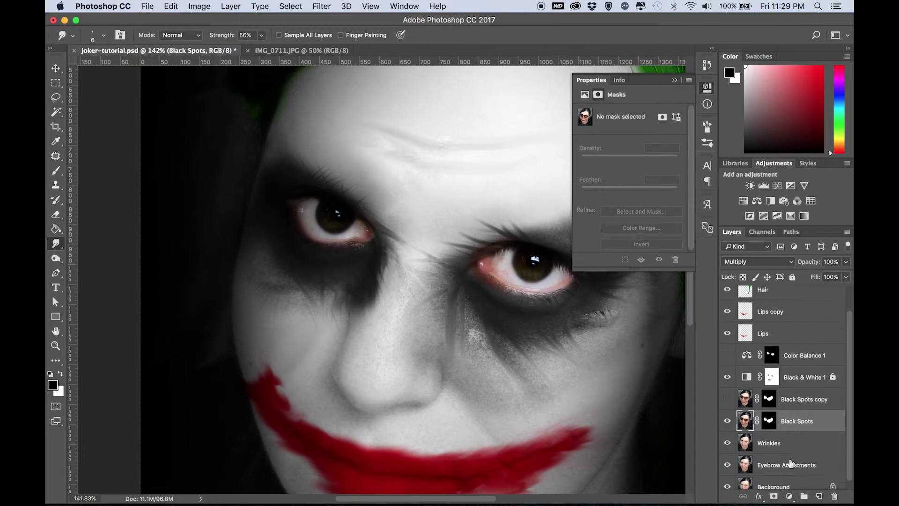
{"action": "left_click", "coordinate": [728, 399]}
{"action": "left_click", "coordinate": [728, 401]}
{"action": "left_click", "coordinate": [728, 401]}
{"action": "scroll", "coordinate": [365, 253], "scroll_direction": "down", "scroll_amount": 10}
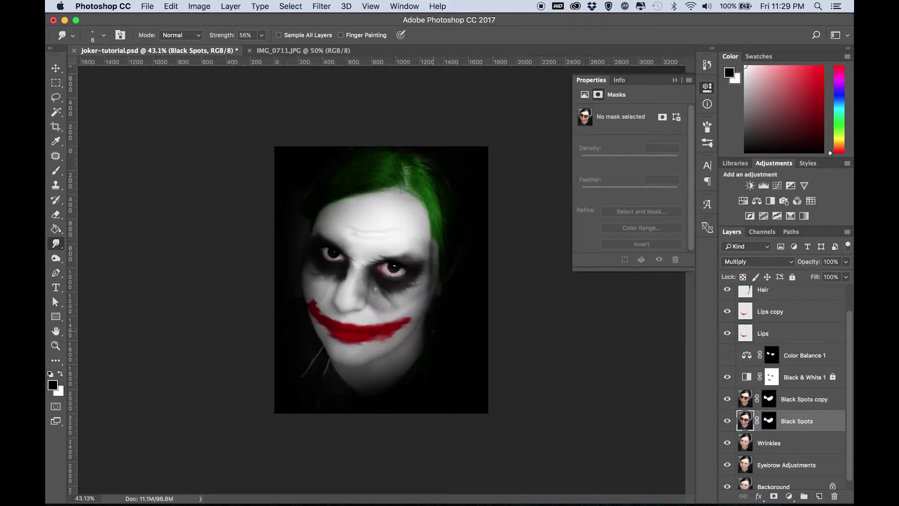
{"action": "scroll", "coordinate": [365, 253], "scroll_direction": "up", "scroll_amount": 7}
{"action": "scroll", "coordinate": [164, 134], "scroll_direction": "up", "scroll_amount": 5}
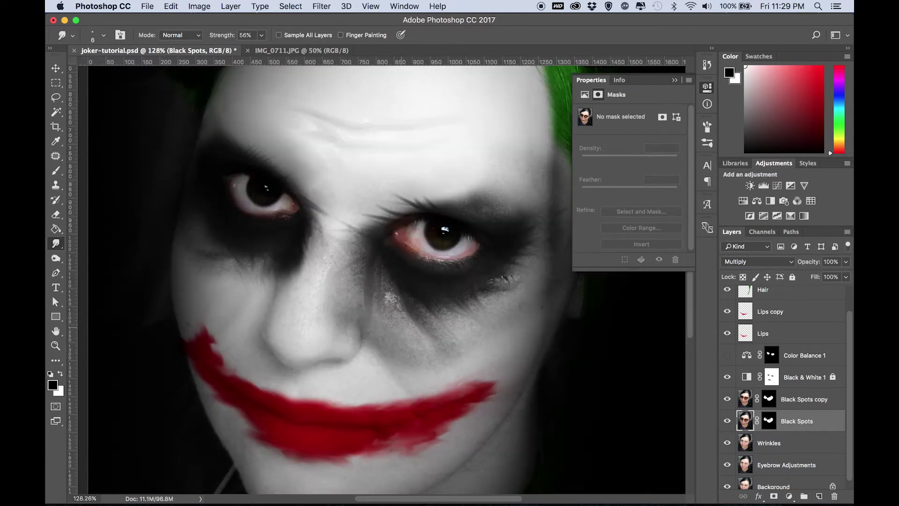
{"action": "scroll", "coordinate": [365, 278], "scroll_direction": "up", "scroll_amount": 3}
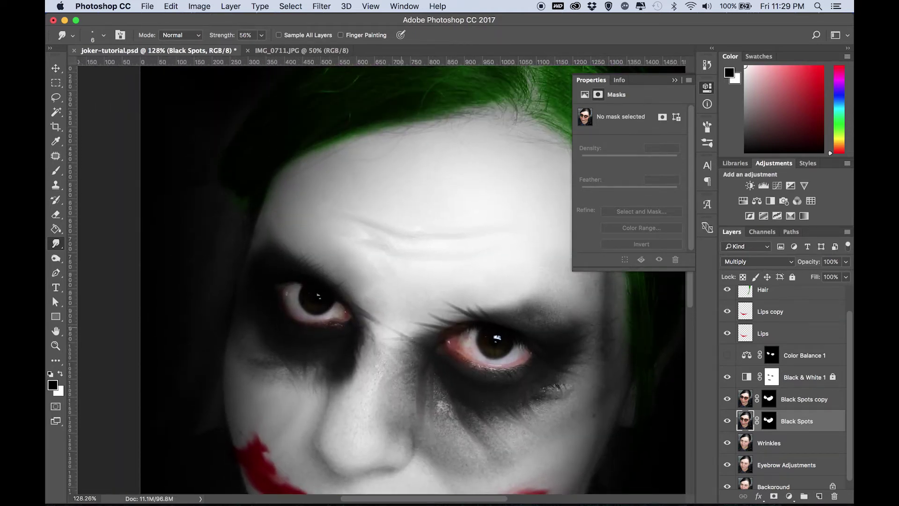
- After checking the Joker-Promo.jpg reference, unlock the Black & White 1 layer and target its mask with a 20 px black brush
{"action": "key", "text": "ctrl+Up"}
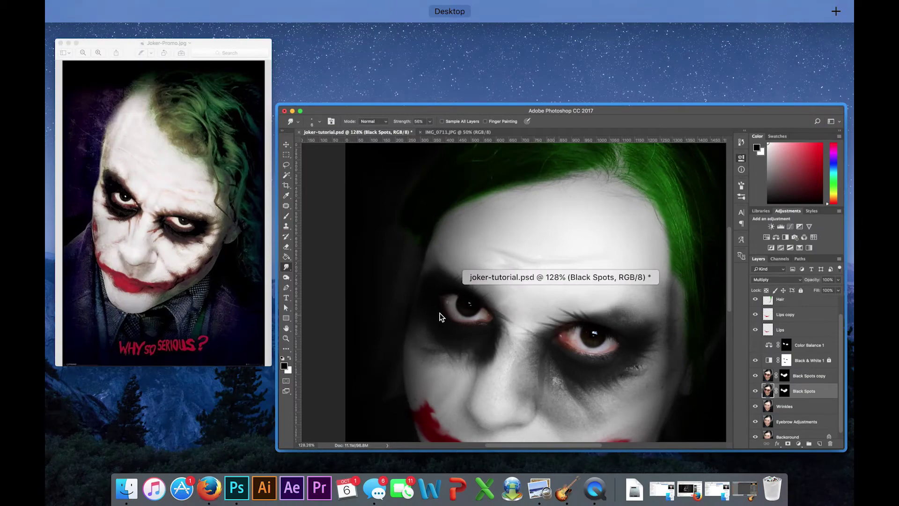
{"action": "left_click", "coordinate": [524, 375]}
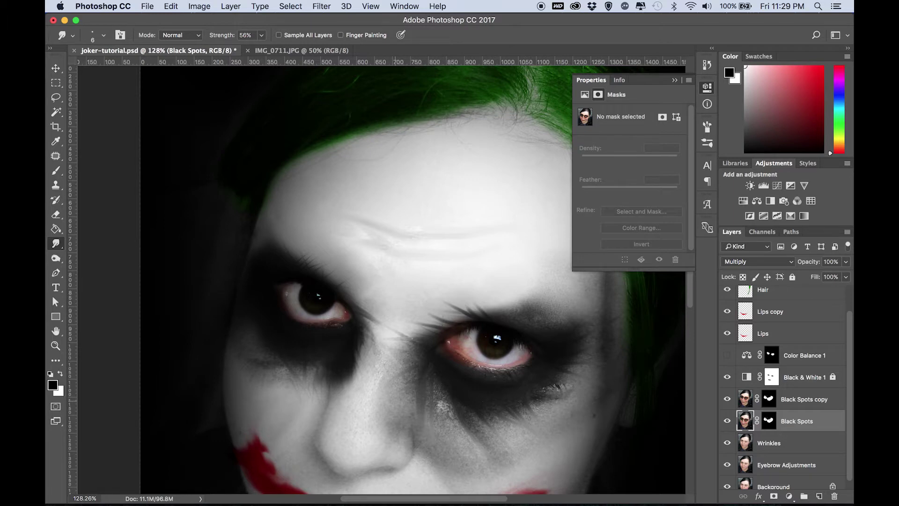
{"action": "scroll", "coordinate": [768, 398], "scroll_direction": "down", "scroll_amount": 1}
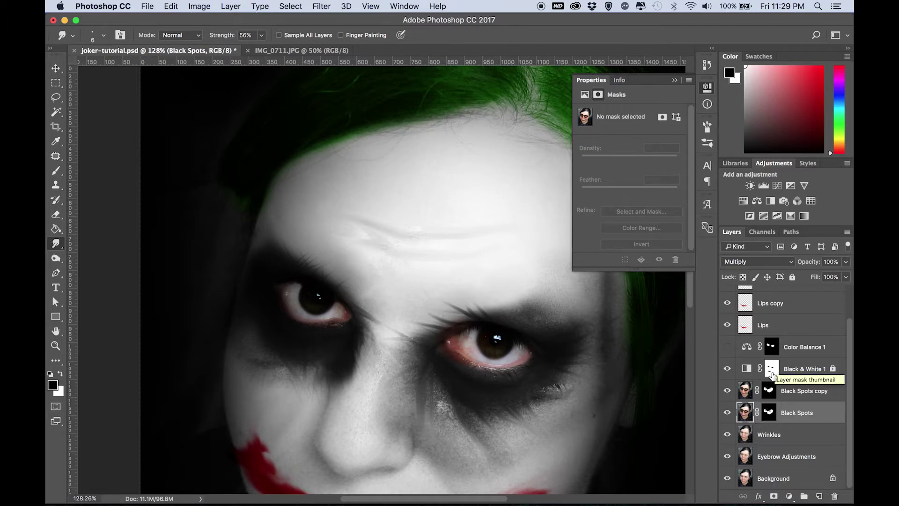
{"action": "left_click", "coordinate": [772, 370]}
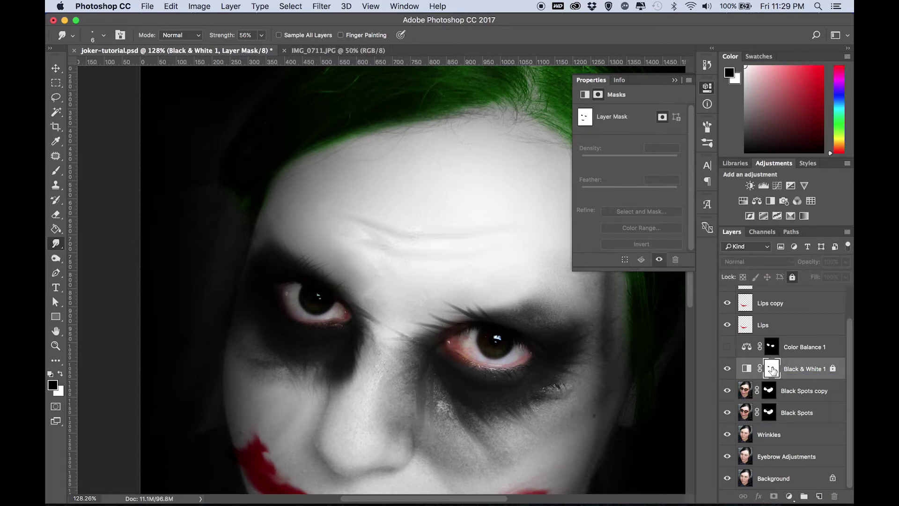
{"action": "scroll", "coordinate": [403, 378], "scroll_direction": "down", "scroll_amount": 2}
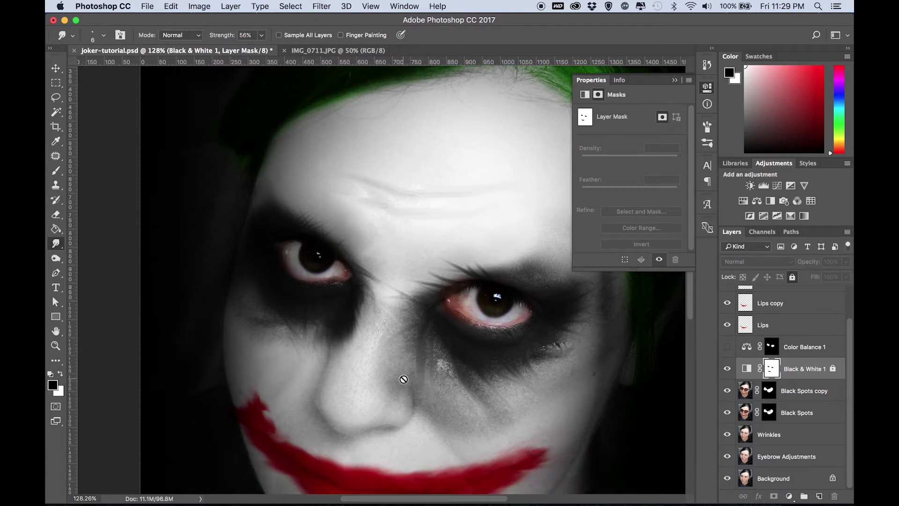
{"action": "left_click", "coordinate": [56, 171]}
{"action": "left_click", "coordinate": [117, 170]}
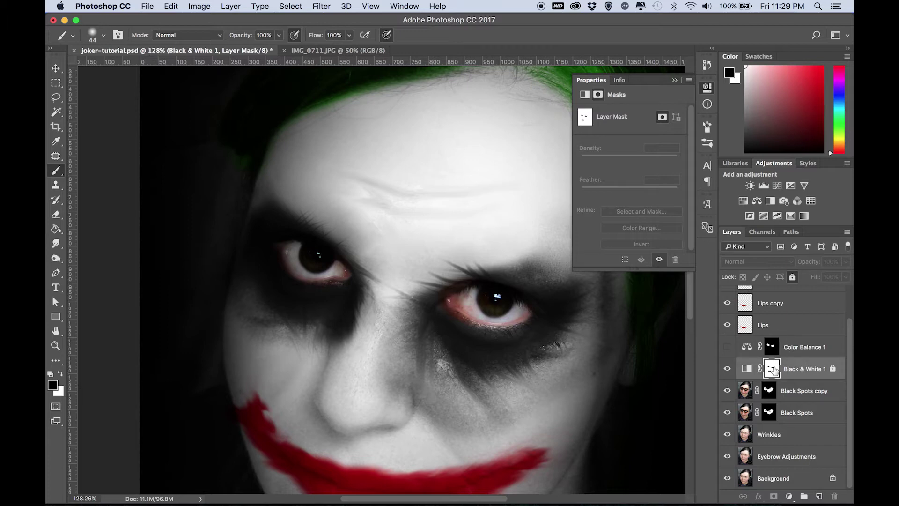
{"action": "left_click", "coordinate": [793, 277]}
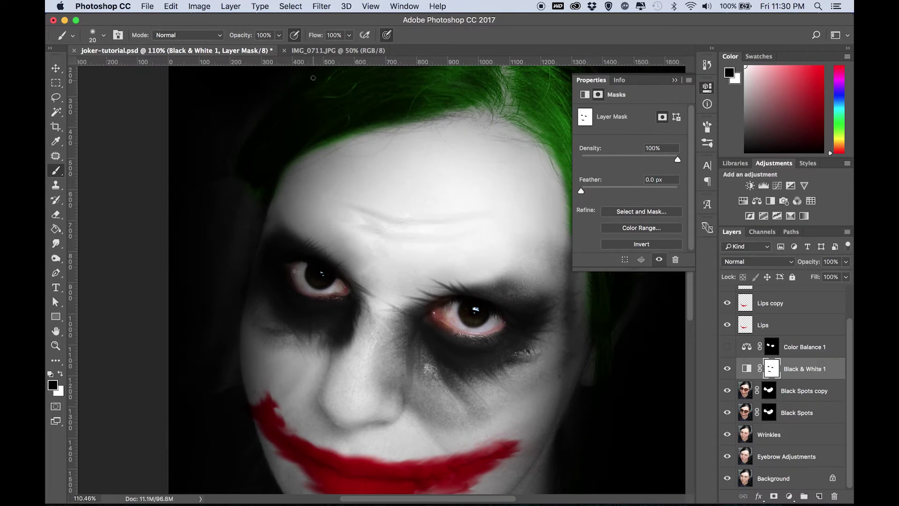
- Set the brush opacity to 25% and paint along the forehead wrinkles on the Black & White 1 mask to bring back skin colour
{"action": "left_click", "coordinate": [278, 35]}
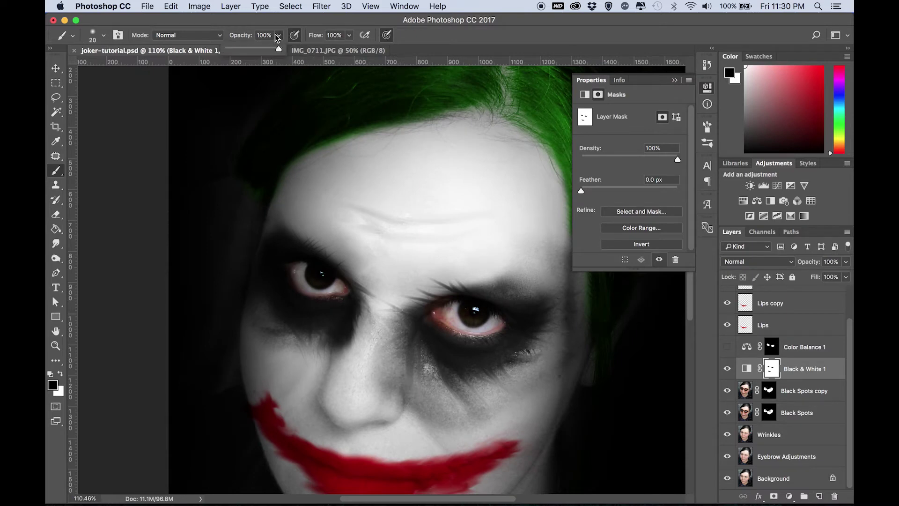
{"action": "left_click", "coordinate": [241, 46]}
{"action": "left_click", "coordinate": [343, 225]}
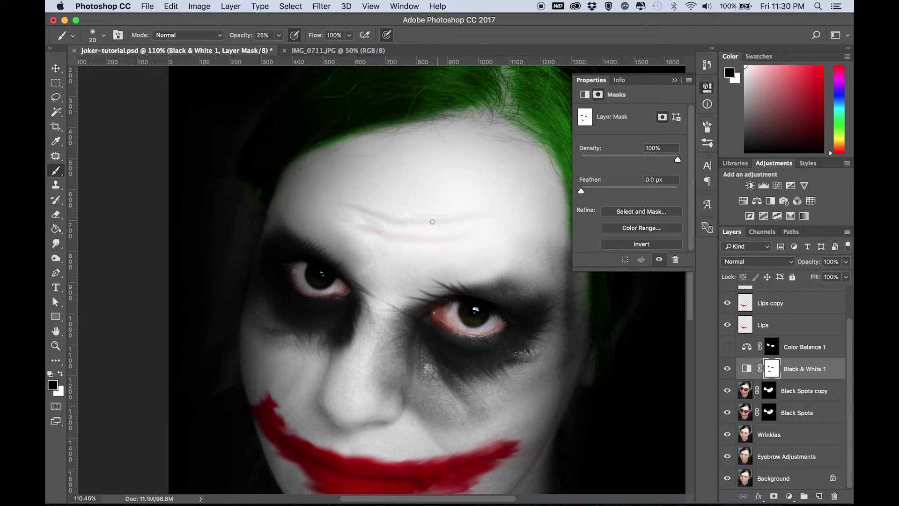
- Paint thin reddish streaks below both eyes on the Black & White 1 mask, fanning outward beneath the right-hand eye
{"action": "scroll", "coordinate": [417, 281], "scroll_direction": "down", "scroll_amount": 3}
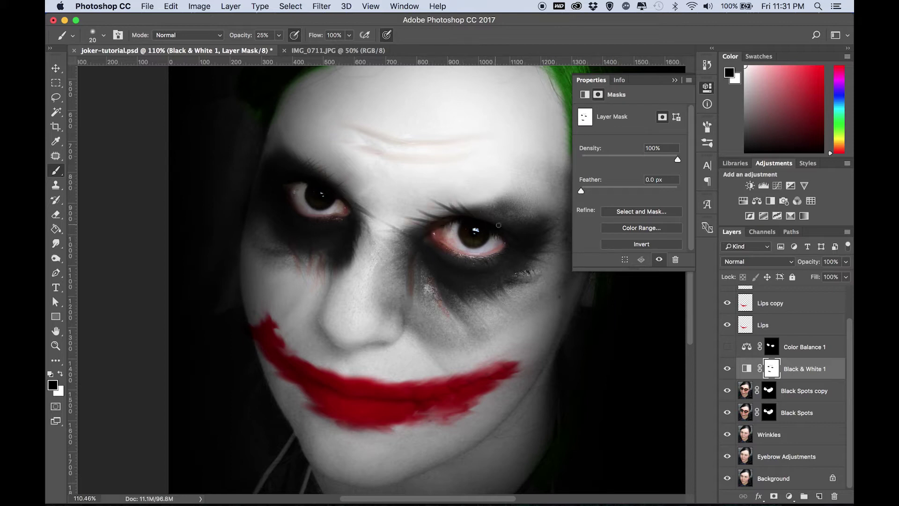
{"action": "left_click_drag", "start_coordinate": [464, 305], "coordinate": [487, 323]}
{"action": "left_click_drag", "start_coordinate": [498, 291], "coordinate": [522, 309]}
- Examine the red streaks and forehead lines across the whole face and compare them with the Joker-Promo.jpg reference
{"action": "left_click", "coordinate": [57, 244]}
{"action": "left_click", "coordinate": [93, 243]}
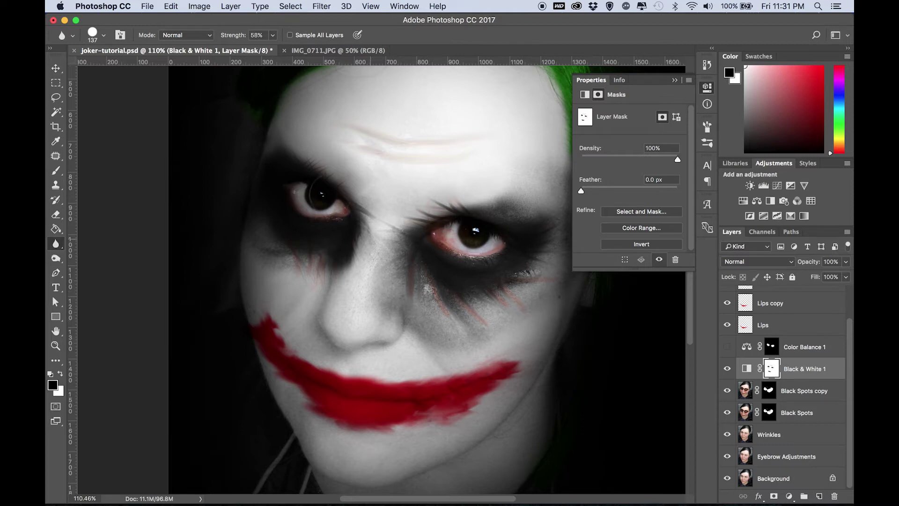
{"action": "scroll", "coordinate": [471, 341], "scroll_direction": "down", "scroll_amount": 8}
{"action": "scroll", "coordinate": [357, 298], "scroll_direction": "up", "scroll_amount": 10}
{"action": "scroll", "coordinate": [358, 298], "scroll_direction": "down", "scroll_amount": 5}
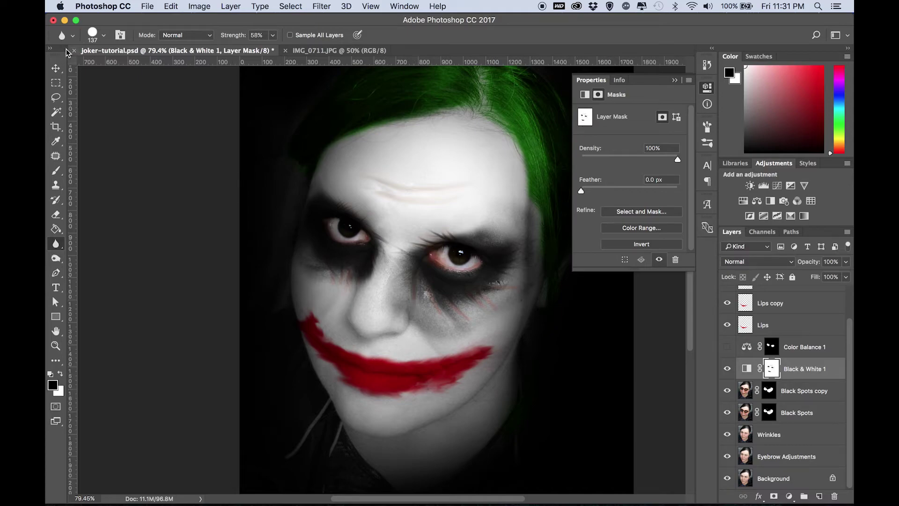
{"action": "key", "text": "v"}
{"action": "key", "text": "ctrl+Up"}
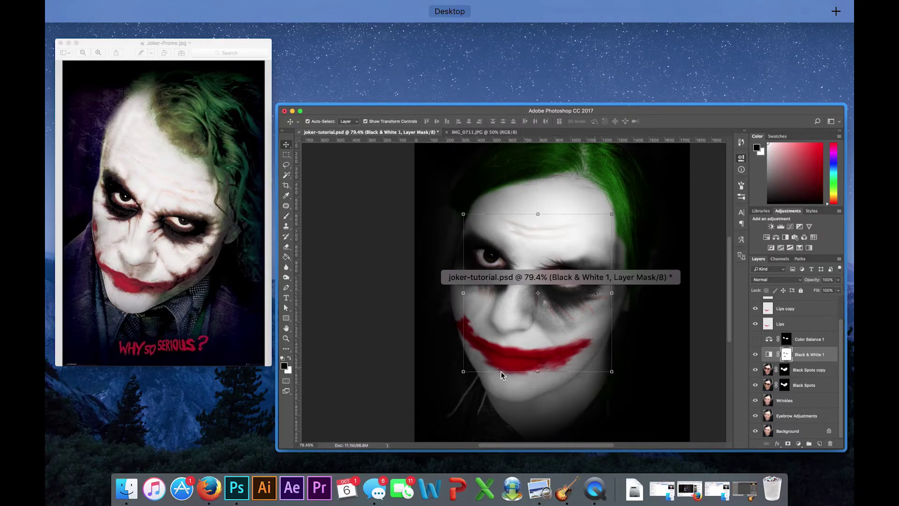
{"action": "left_click", "coordinate": [498, 377]}
{"action": "scroll", "coordinate": [382, 347], "scroll_direction": "up", "scroll_amount": 3}
- On the Wrinkles layer, darken the left-hand cheek crease and the area under the nose with a 156 px Burn tool at 47% exposure
{"action": "left_click", "coordinate": [726, 434]}
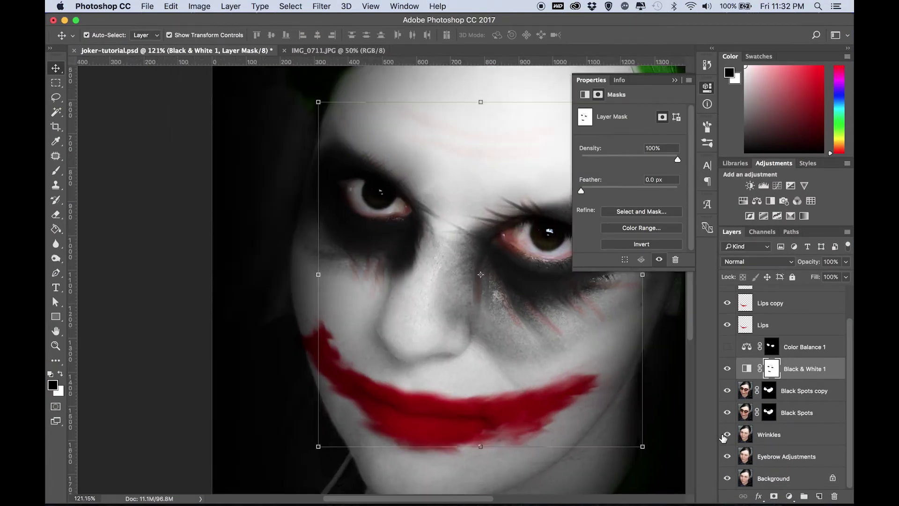
{"action": "left_click", "coordinate": [803, 436]}
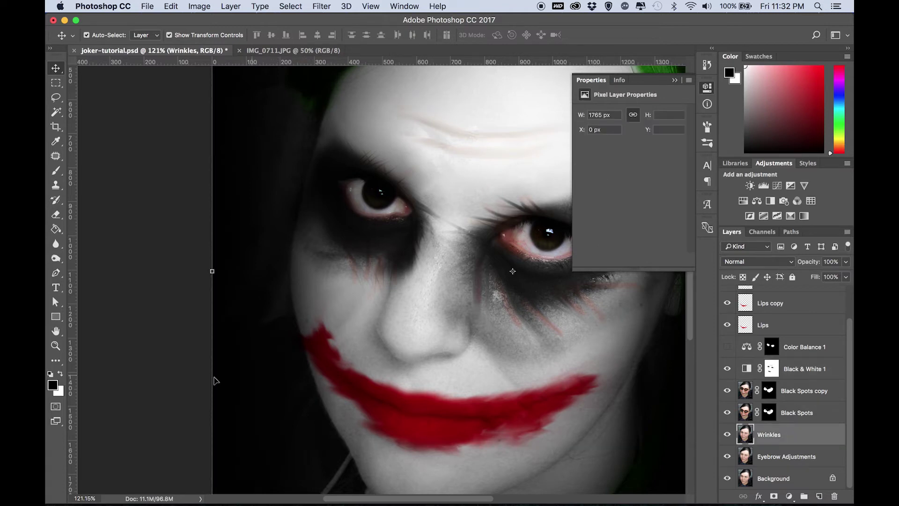
{"action": "left_click", "coordinate": [56, 260]}
{"action": "right_click", "coordinate": [56, 263]}
{"action": "left_click", "coordinate": [92, 268]}
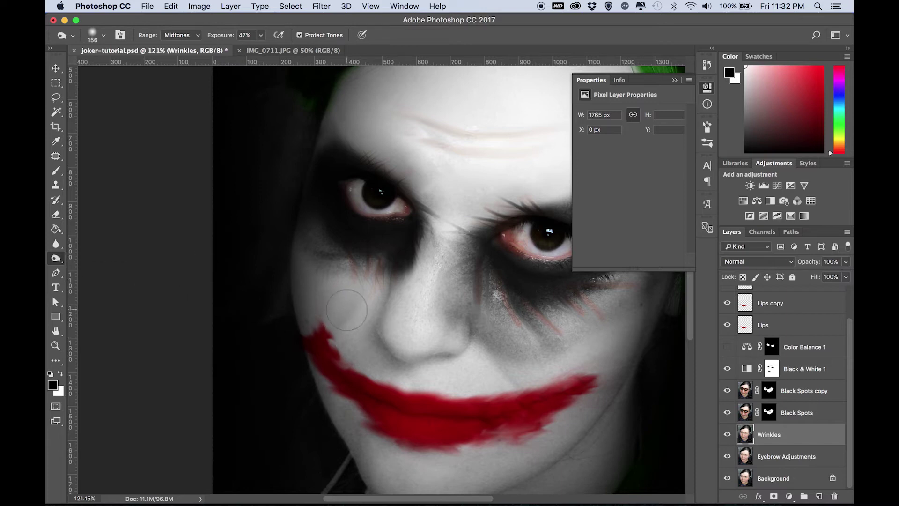
{"action": "mouse_move", "coordinate": [345, 305]}
{"action": "left_mouse_down"}
{"action": "mouse_move", "coordinate": [449, 368]}
{"action": "mouse_move", "coordinate": [418, 374]}
{"action": "mouse_move", "coordinate": [450, 369]}
{"action": "mouse_move", "coordinate": [397, 369]}
{"action": "mouse_move", "coordinate": [449, 372]}
{"action": "left_mouse_up"}
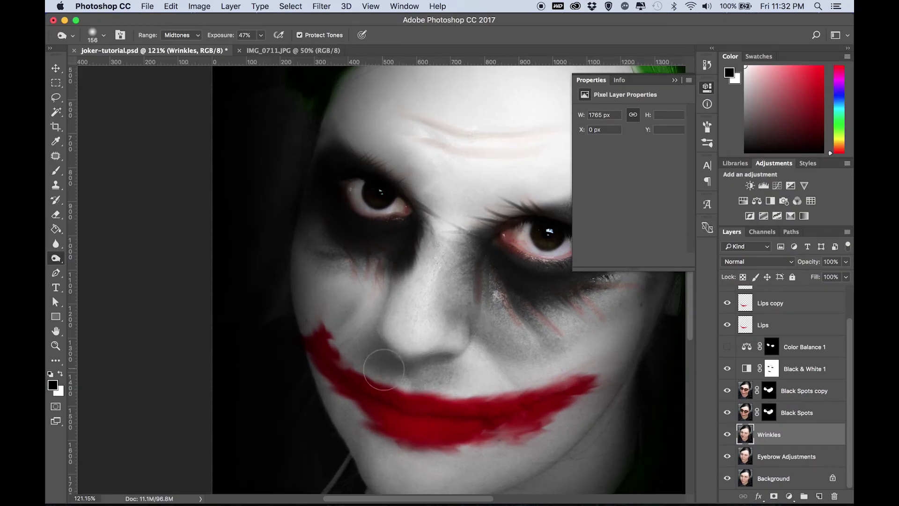
{"action": "scroll", "coordinate": [421, 305], "scroll_direction": "up", "scroll_amount": 3}
{"action": "scroll", "coordinate": [422, 304], "scroll_direction": "right", "scroll_amount": 3}
{"action": "scroll", "coordinate": [370, 191], "scroll_direction": "down", "scroll_amount": 5}
{"action": "scroll", "coordinate": [370, 191], "scroll_direction": "right", "scroll_amount": 3}
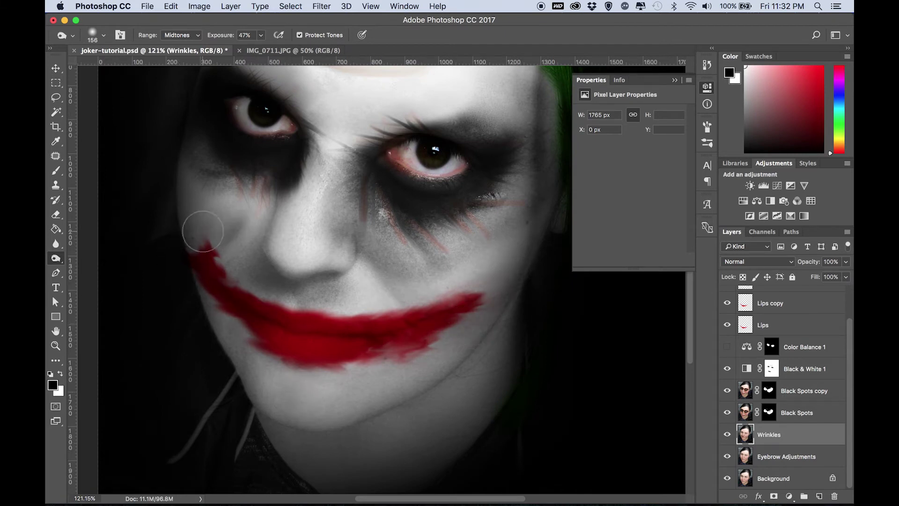
{"action": "scroll", "coordinate": [198, 232], "scroll_direction": "down", "scroll_amount": 5}
{"action": "scroll", "coordinate": [332, 191], "scroll_direction": "up", "scroll_amount": 3}
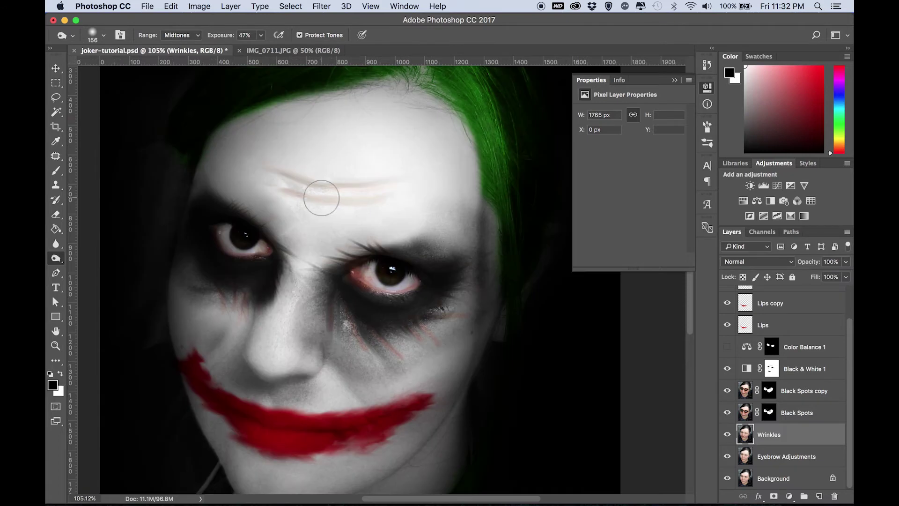
{"action": "scroll", "coordinate": [321, 154], "scroll_direction": "up", "scroll_amount": 2}
- Try to move the Black & White 1 layer's mask at the forehead wrinkles, and undo the attempt
{"action": "left_click", "coordinate": [56, 68]}
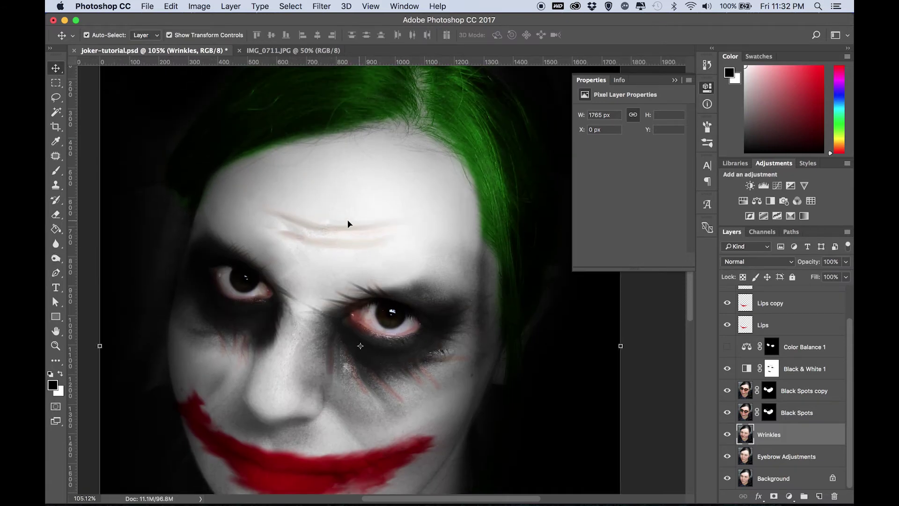
{"action": "left_click", "coordinate": [320, 225]}
{"action": "left_click_drag", "start_coordinate": [326, 229], "coordinate": [352, 250]}
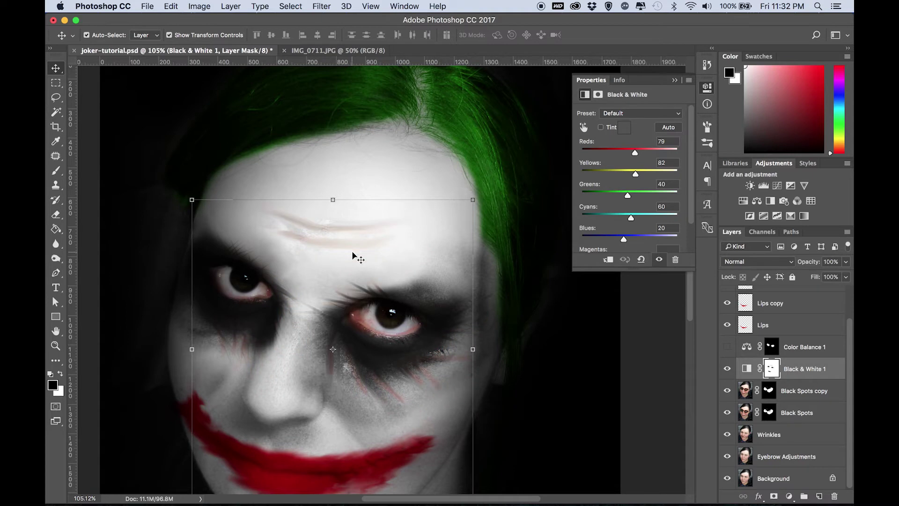
{"action": "key", "text": "super+z"}
{"action": "key", "text": "super+z"}
- Apply a Gaussian Blur to the Black & White 1 layer mask to soften the painted red streaks
{"action": "key", "text": "super+0"}
{"action": "left_click", "coordinate": [210, 5]}
{"action": "mouse_move", "coordinate": [351, 141]}
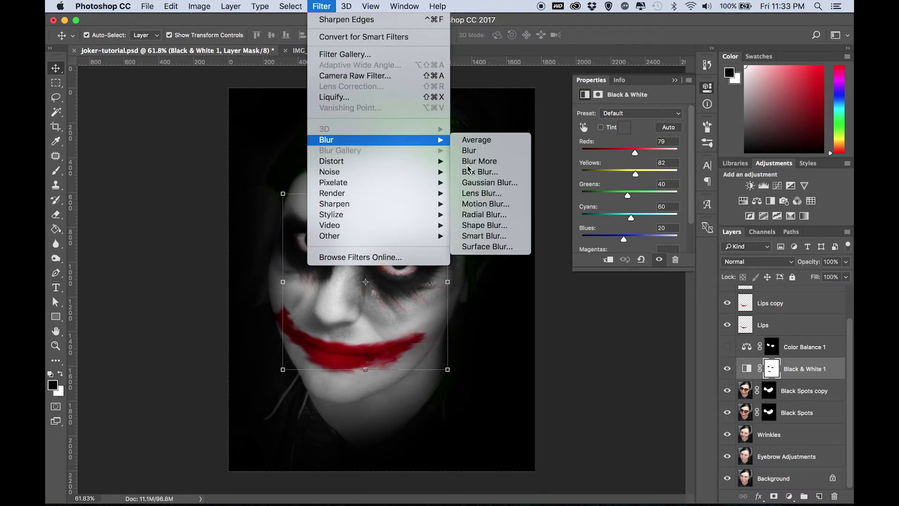
{"action": "left_click", "coordinate": [511, 183]}
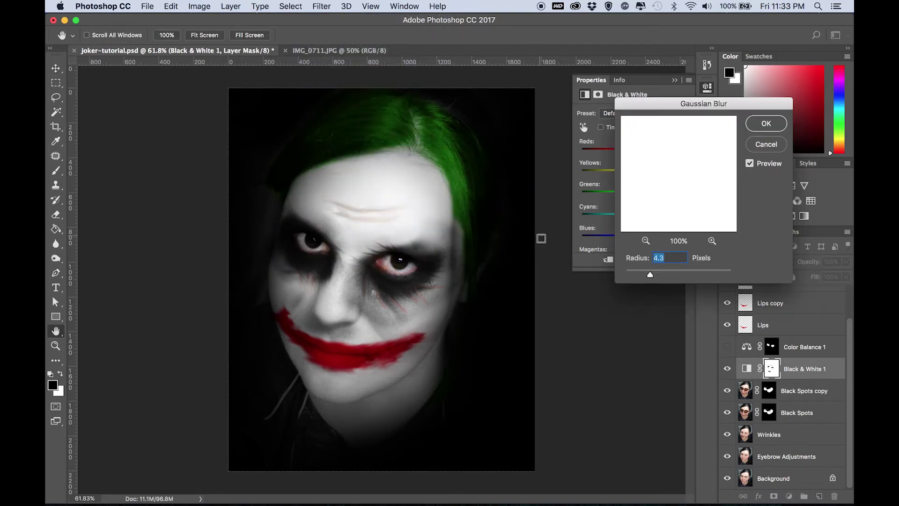
{"action": "left_click", "coordinate": [673, 271]}
{"action": "left_click", "coordinate": [761, 126]}
{"action": "key", "text": "v"}
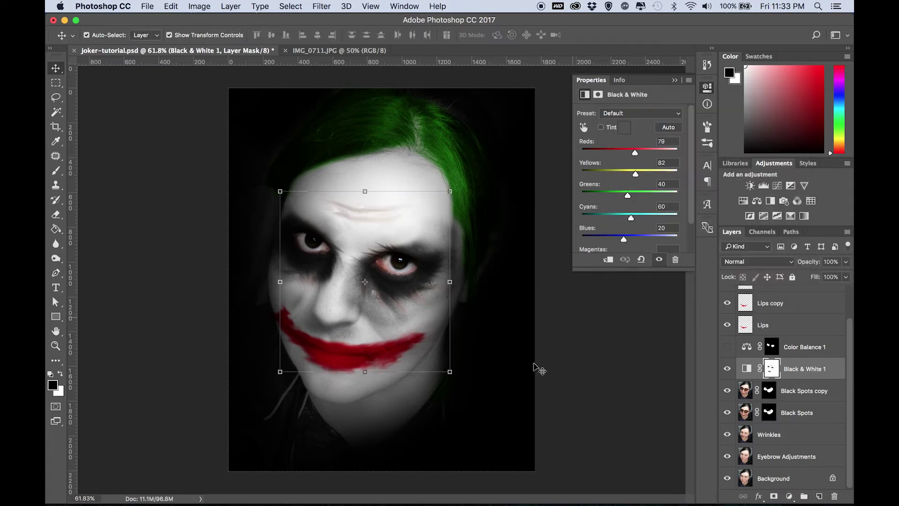
- Inspect the softened streaks and forehead lines at several zoom levels, and toggle the Black Spots copy layer, leaving it visible
{"action": "scroll", "coordinate": [405, 305], "scroll_direction": "up", "scroll_amount": 5}
{"action": "scroll", "coordinate": [406, 304], "scroll_direction": "down", "scroll_amount": 5}
{"action": "left_click", "coordinate": [366, 226]}
{"action": "scroll", "coordinate": [366, 226], "scroll_direction": "down", "scroll_amount": 3}
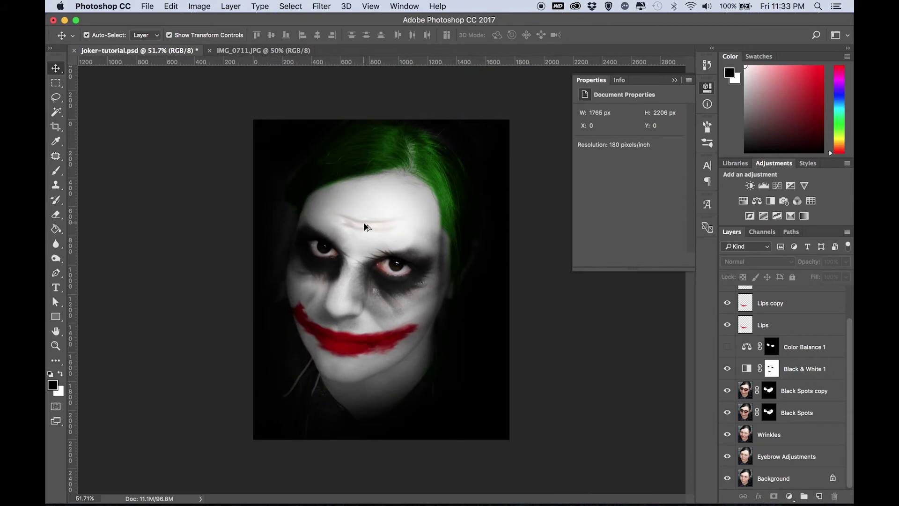
{"action": "scroll", "coordinate": [365, 226], "scroll_direction": "up", "scroll_amount": 5}
{"action": "left_click_drag", "start_coordinate": [365, 226], "coordinate": [396, 299]}
{"action": "key", "text": "super+z"}
{"action": "left_click", "coordinate": [727, 391]}
{"action": "left_click", "coordinate": [727, 390]}
- On the Wrinkles layer, patch the forehead area above the wrinkles from the existing creases to add another wrinkle line
{"action": "left_click", "coordinate": [813, 439]}
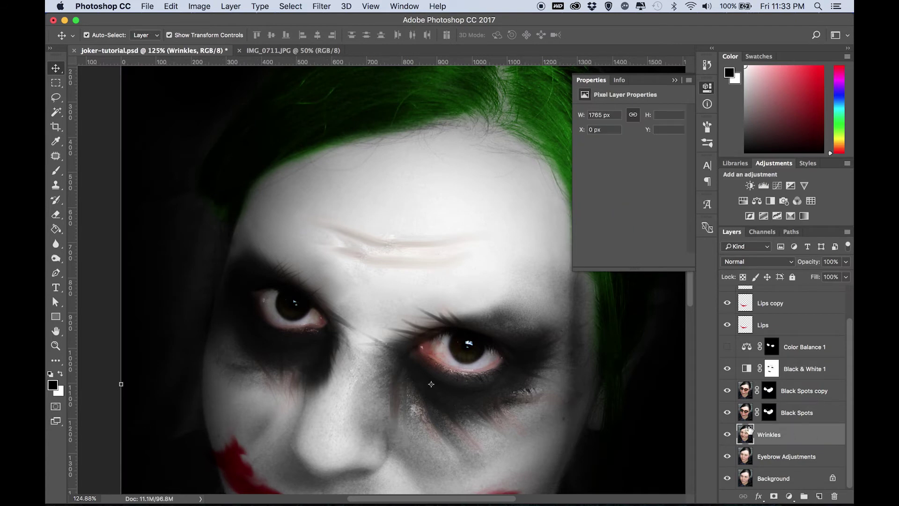
{"action": "left_click", "coordinate": [727, 437]}
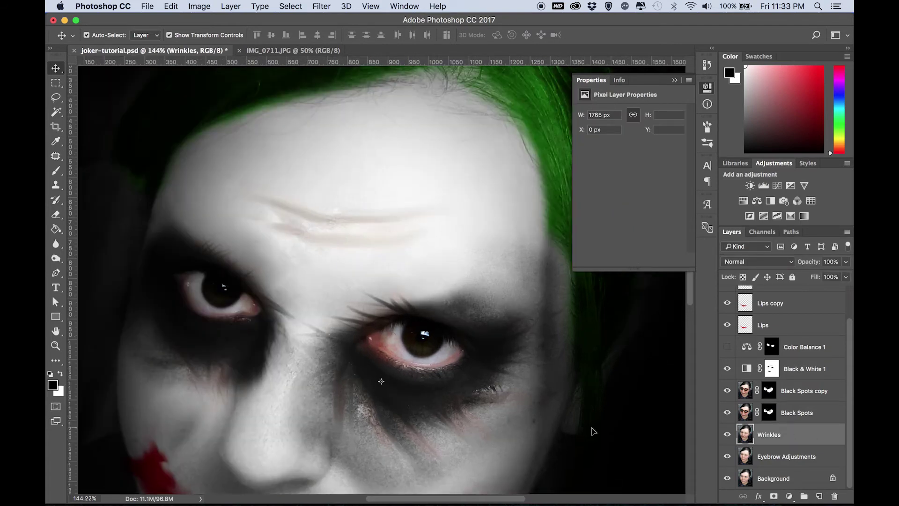
{"action": "left_click", "coordinate": [56, 156]}
{"action": "mouse_move", "coordinate": [395, 198]}
{"action": "left_mouse_down"}
{"action": "mouse_move", "coordinate": [283, 180]}
{"action": "mouse_move", "coordinate": [263, 165]}
{"action": "mouse_move", "coordinate": [317, 150]}
{"action": "mouse_move", "coordinate": [383, 152]}
{"action": "mouse_move", "coordinate": [421, 170]}
{"action": "mouse_move", "coordinate": [424, 190]}
{"action": "mouse_move", "coordinate": [394, 199]}
{"action": "left_mouse_up"}
{"action": "left_click_drag", "start_coordinate": [343, 175], "coordinate": [335, 216]}
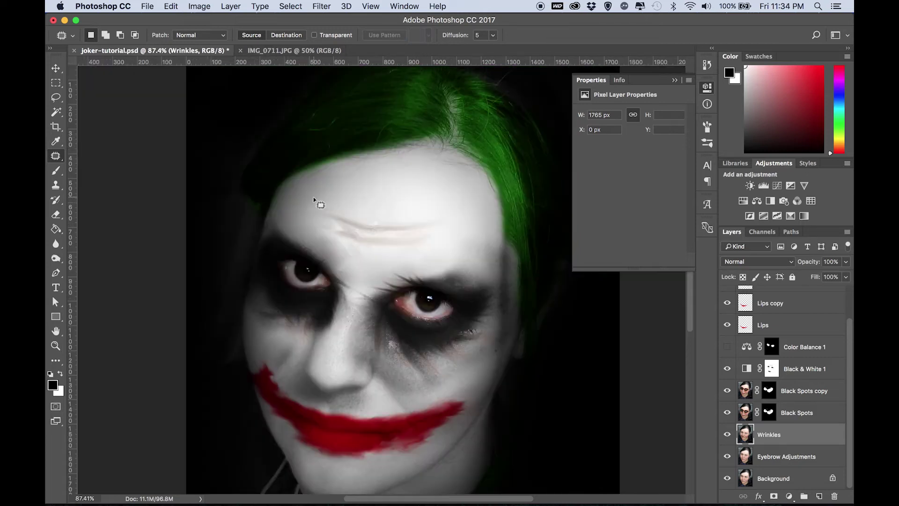
{"action": "mouse_move", "coordinate": [314, 196]}
{"action": "left_mouse_down"}
{"action": "mouse_move", "coordinate": [395, 218]}
{"action": "mouse_move", "coordinate": [450, 206]}
{"action": "mouse_move", "coordinate": [437, 193]}
{"action": "mouse_move", "coordinate": [370, 198]}
{"action": "mouse_move", "coordinate": [305, 193]}
{"action": "left_mouse_up"}
{"action": "left_click_drag", "start_coordinate": [382, 211], "coordinate": [382, 229]}
{"action": "key", "text": "super+d"}
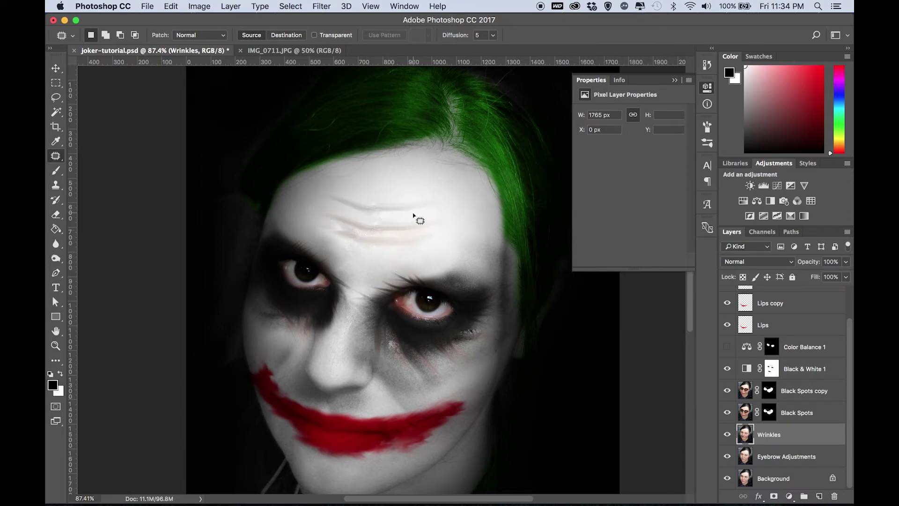
- On the Black & White 1 mask, patch the area over the uppermost forehead wrinkle from the lower wrinkles to give it their reddish tint
{"action": "key", "text": "super+plus"}
{"action": "key", "text": "super+plus"}
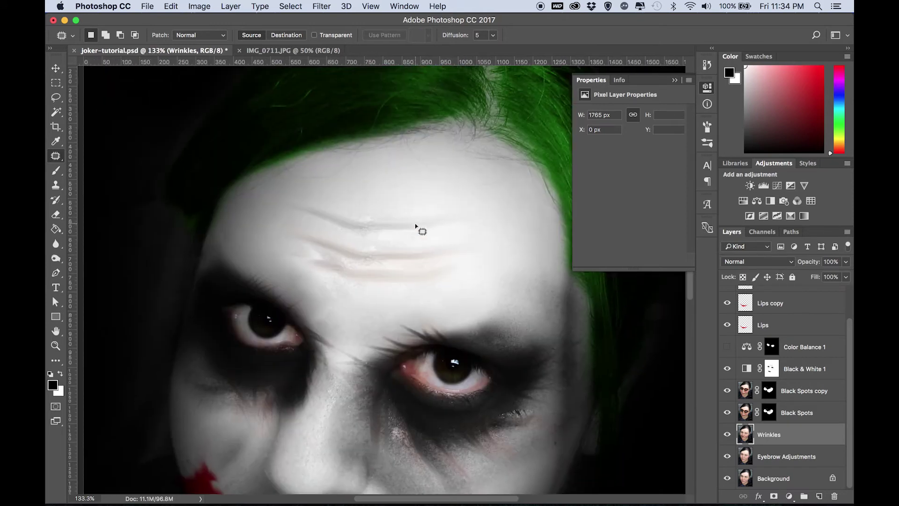
{"action": "scroll", "coordinate": [416, 227], "scroll_direction": "up", "scroll_amount": 4}
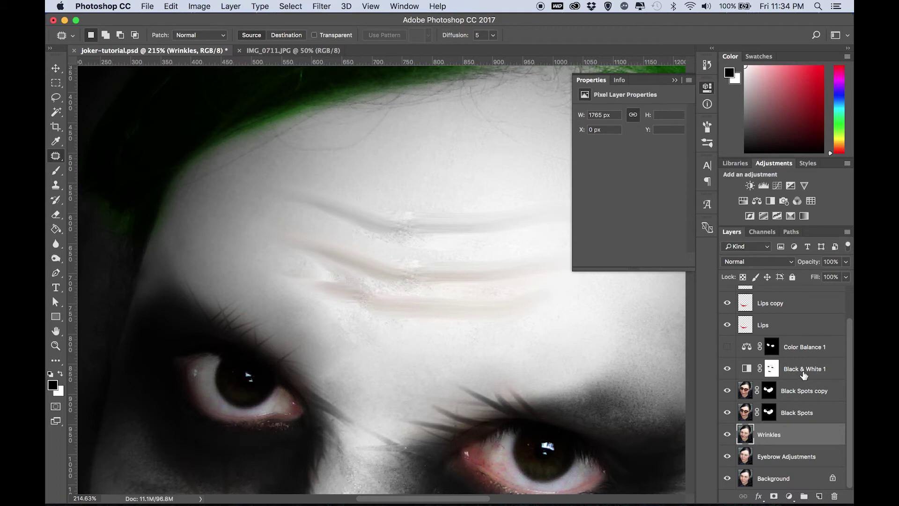
{"action": "left_click", "coordinate": [805, 373]}
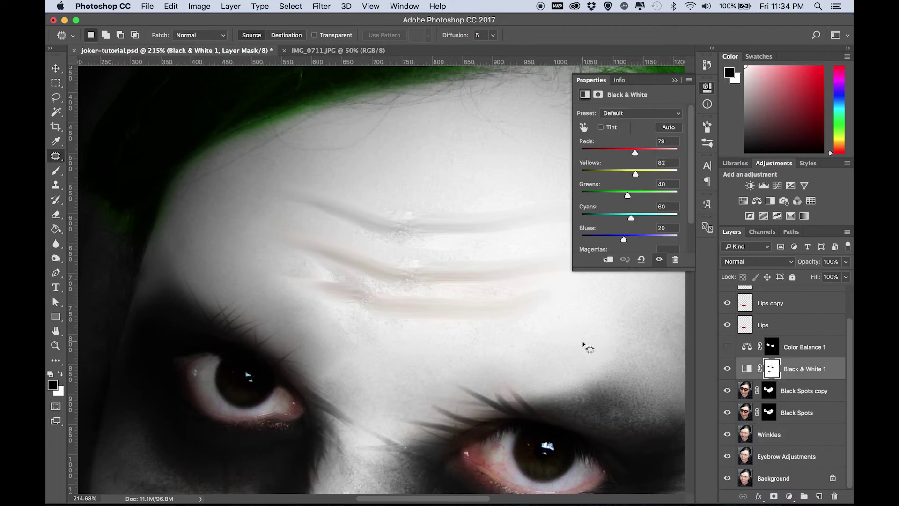
{"action": "mouse_move", "coordinate": [319, 191]}
{"action": "left_mouse_down"}
{"action": "mouse_move", "coordinate": [419, 197]}
{"action": "mouse_move", "coordinate": [572, 182]}
{"action": "mouse_move", "coordinate": [587, 196]}
{"action": "mouse_move", "coordinate": [590, 219]}
{"action": "mouse_move", "coordinate": [532, 245]}
{"action": "mouse_move", "coordinate": [400, 246]}
{"action": "mouse_move", "coordinate": [311, 218]}
{"action": "mouse_move", "coordinate": [287, 189]}
{"action": "left_mouse_up"}
{"action": "mouse_move", "coordinate": [412, 255]}
{"action": "left_mouse_down"}
{"action": "mouse_move", "coordinate": [407, 272]}
{"action": "mouse_move", "coordinate": [409, 263]}
{"action": "left_mouse_up"}
{"action": "left_click", "coordinate": [442, 337]}
- Compare the portrait with its added forehead wrinkle against the Joker-Promo.jpg reference
{"action": "scroll", "coordinate": [442, 337], "scroll_direction": "down", "scroll_amount": 6}
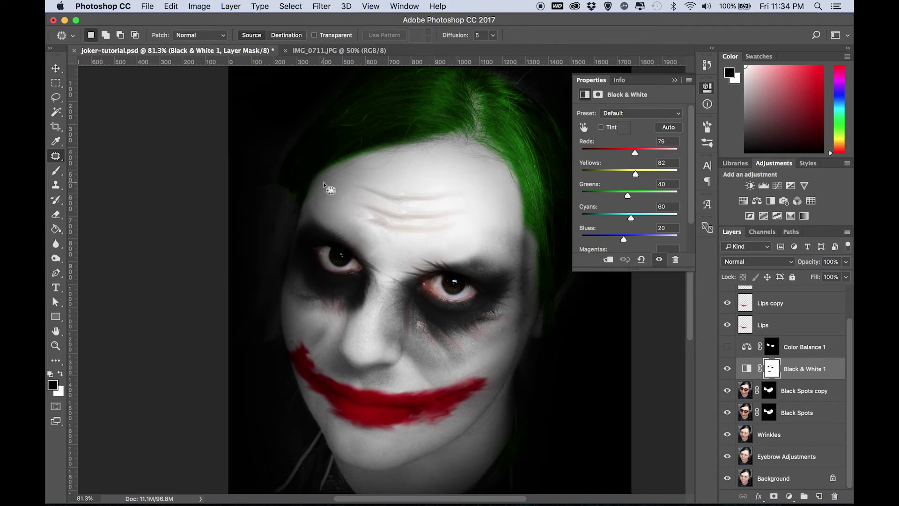
{"action": "key", "text": "ctrl+Up"}
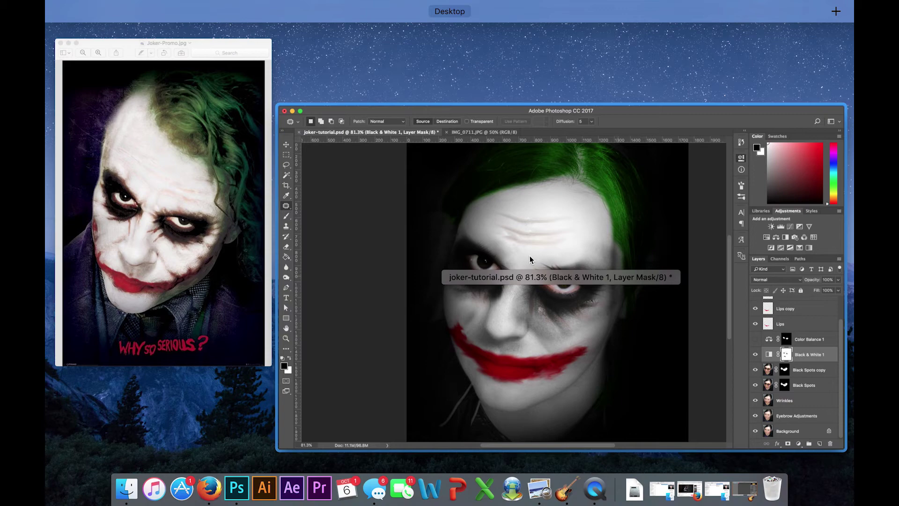
{"action": "left_click", "coordinate": [527, 259]}
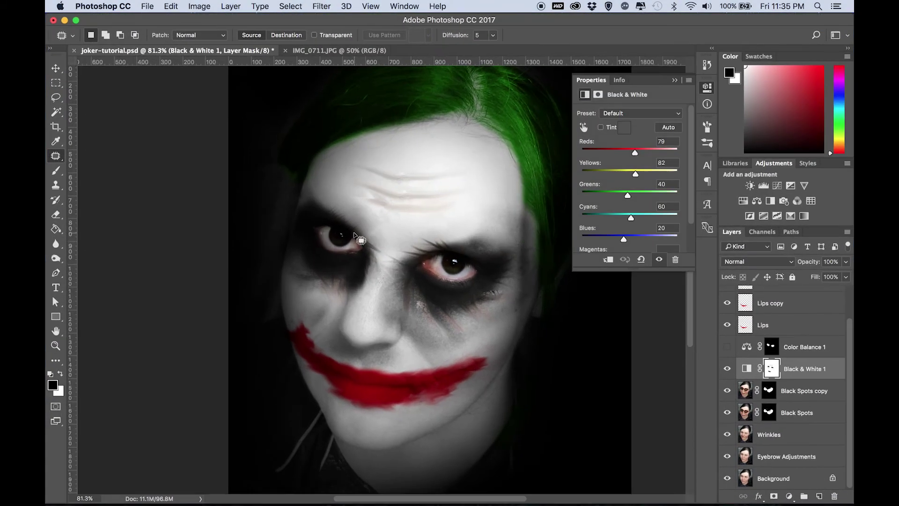
- Toggle the Wrinkles layer to check its effect on the forehead, leave it visible, and add a layer mask to it
{"action": "scroll", "coordinate": [428, 187], "scroll_direction": "up", "scroll_amount": 3}
{"action": "scroll", "coordinate": [427, 187], "scroll_direction": "up", "scroll_amount": 3}
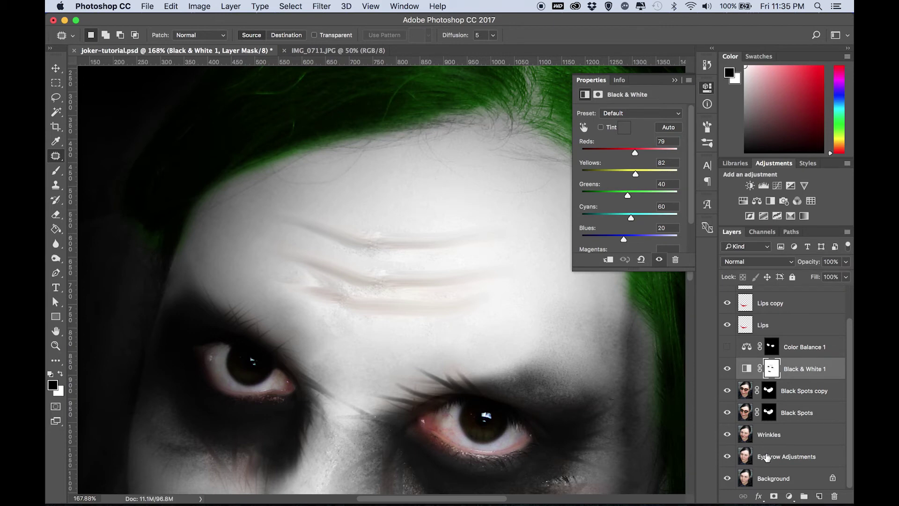
{"action": "left_click", "coordinate": [727, 435]}
{"action": "left_click", "coordinate": [727, 434]}
{"action": "left_click", "coordinate": [795, 440]}
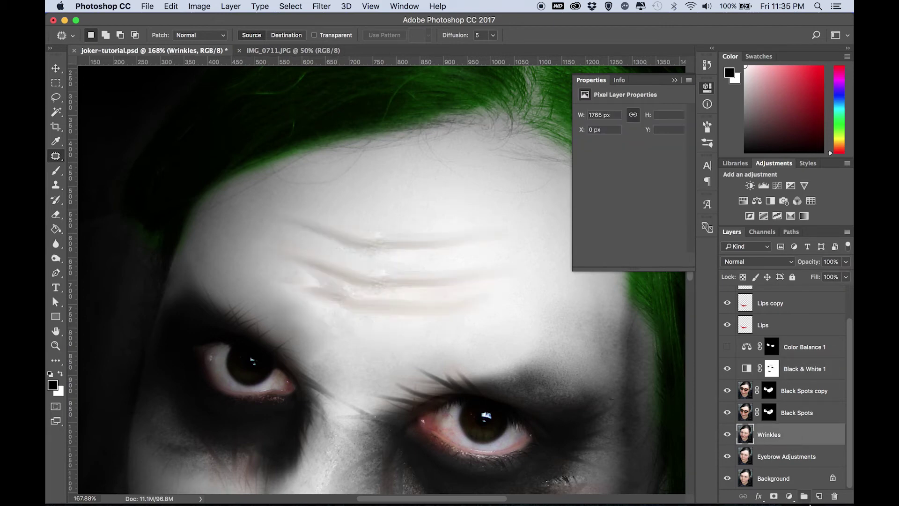
{"action": "left_click", "coordinate": [773, 496]}
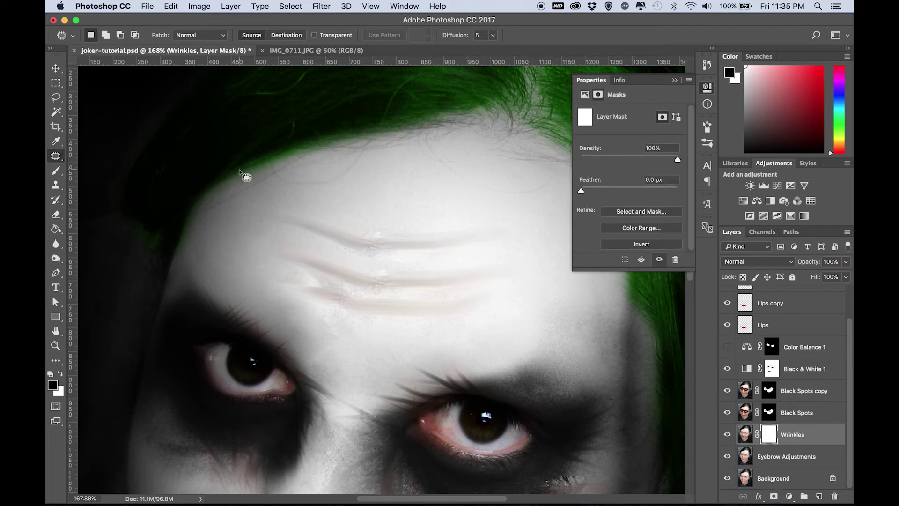
- Paint black over the forehead wrinkles on the Wrinkles mask with a soft 100 px brush at 25% opacity to fade them
{"action": "left_click", "coordinate": [56, 173]}
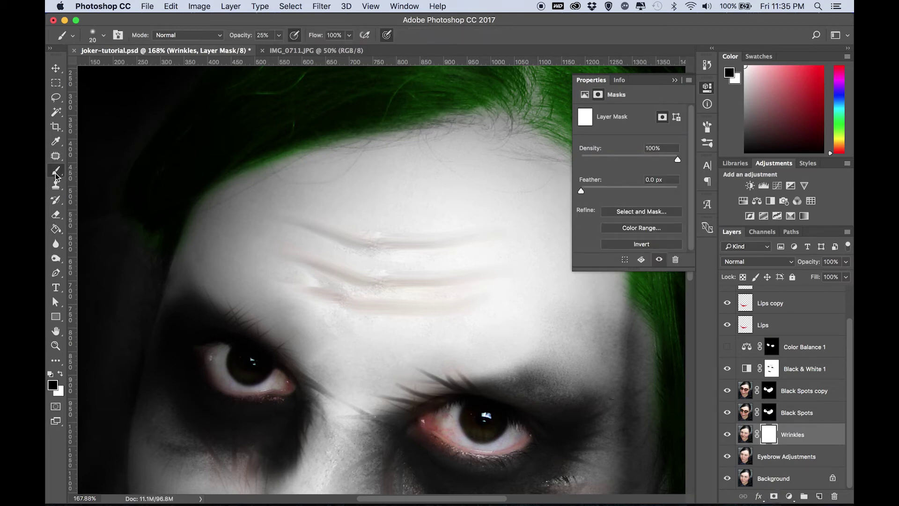
{"action": "left_click", "coordinate": [104, 35]}
{"action": "left_click_drag", "start_coordinate": [139, 67], "coordinate": [143, 66]}
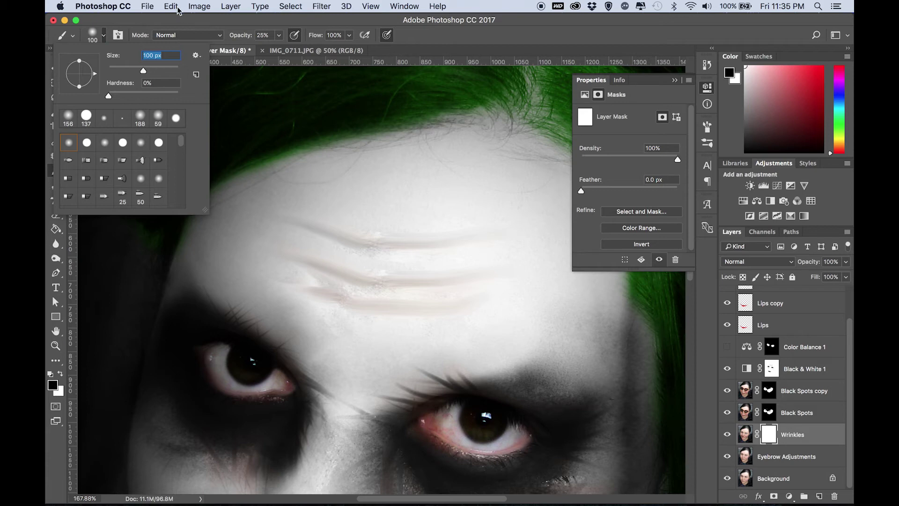
{"action": "left_click", "coordinate": [190, 20]}
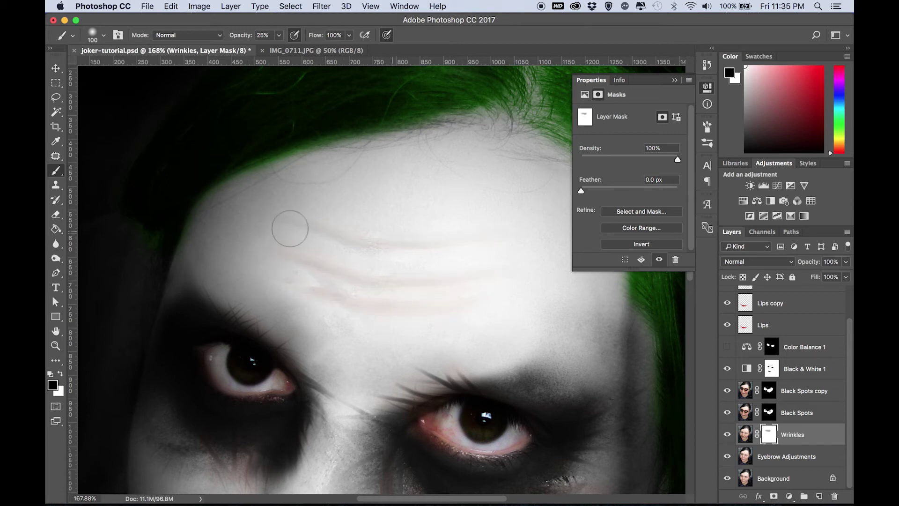
{"action": "mouse_move", "coordinate": [528, 256]}
{"action": "left_mouse_down"}
{"action": "mouse_move", "coordinate": [485, 312]}
{"action": "mouse_move", "coordinate": [547, 276]}
{"action": "mouse_move", "coordinate": [510, 281]}
{"action": "left_mouse_up"}
- Inspect the faded forehead wrinkles at several zoom levels and toggle the Wrinkles layer to compare, leaving it visible
{"action": "scroll", "coordinate": [510, 281], "scroll_direction": "down", "scroll_amount": 6}
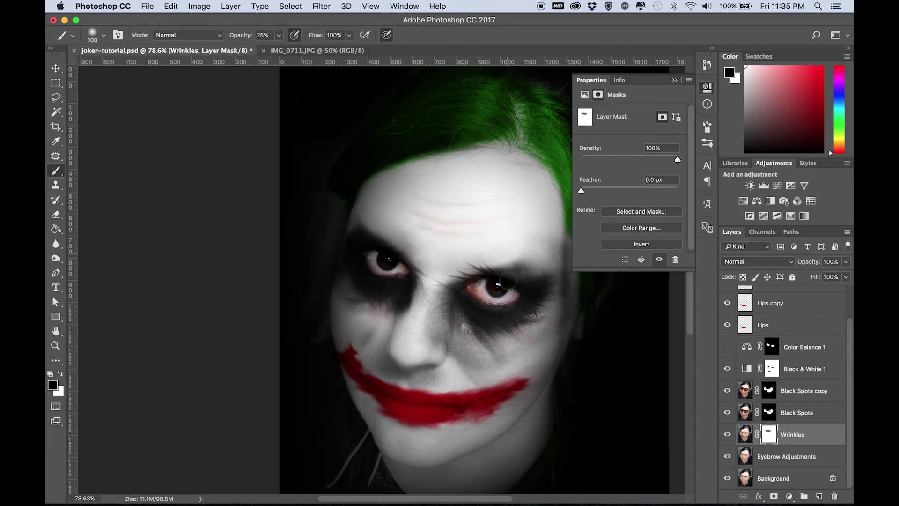
{"action": "scroll", "coordinate": [471, 246], "scroll_direction": "up", "scroll_amount": 7}
{"action": "scroll", "coordinate": [519, 186], "scroll_direction": "down", "scroll_amount": 6}
{"action": "scroll", "coordinate": [468, 201], "scroll_direction": "up", "scroll_amount": 4}
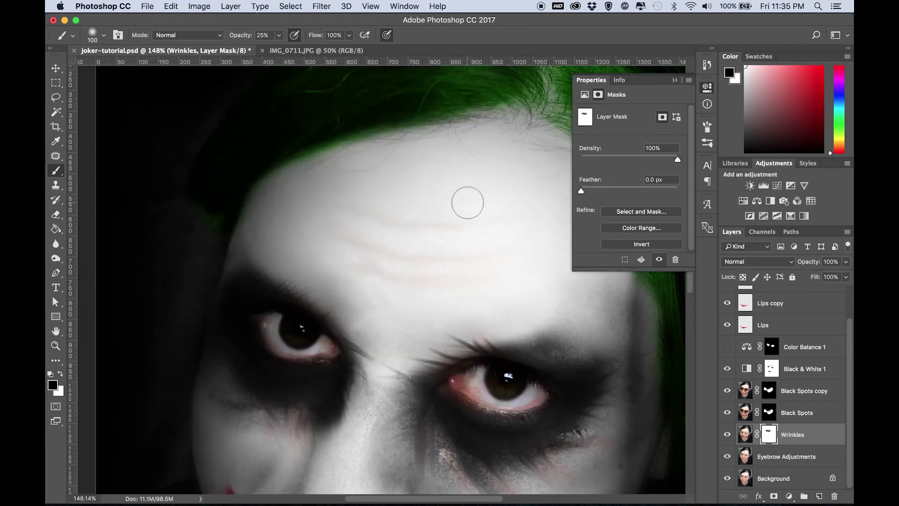
{"action": "scroll", "coordinate": [450, 217], "scroll_direction": "down", "scroll_amount": 2}
{"action": "left_click_drag", "start_coordinate": [450, 216], "coordinate": [403, 187]}
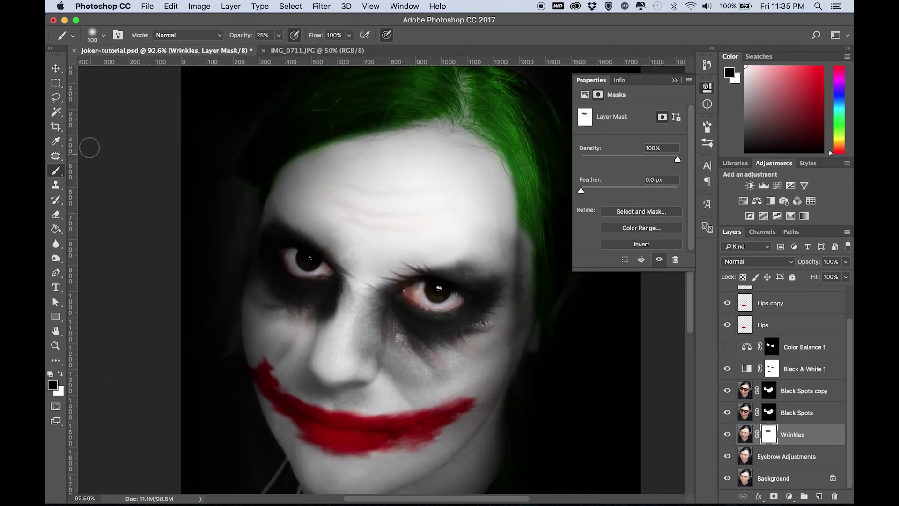
{"action": "left_click", "coordinate": [56, 84]}
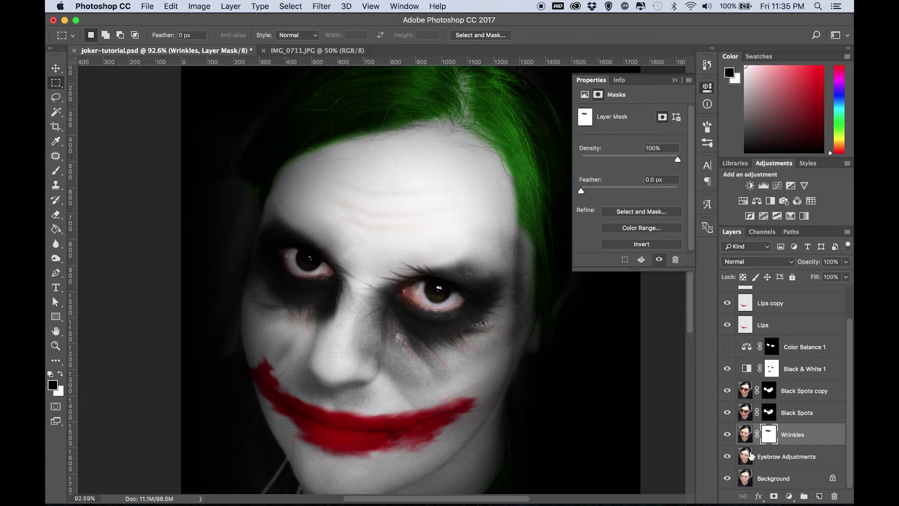
{"action": "left_click", "coordinate": [726, 435]}
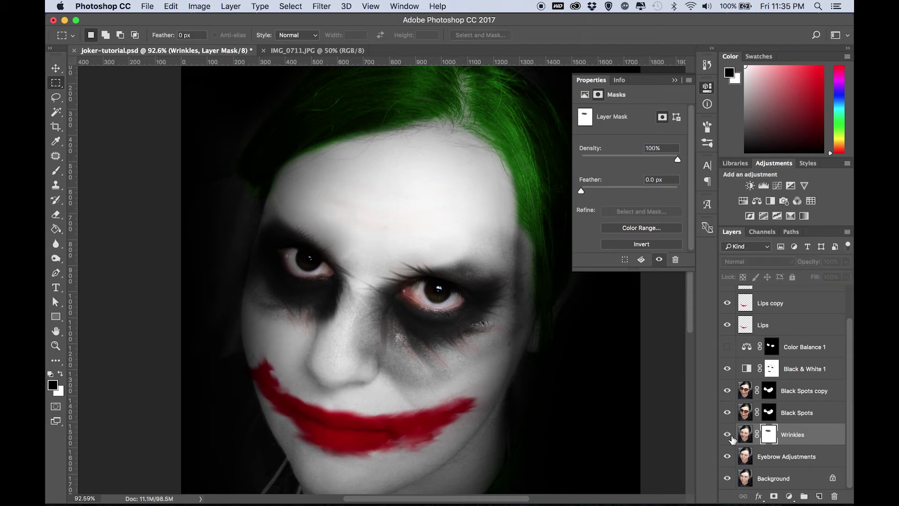
{"action": "left_click", "coordinate": [746, 436]}
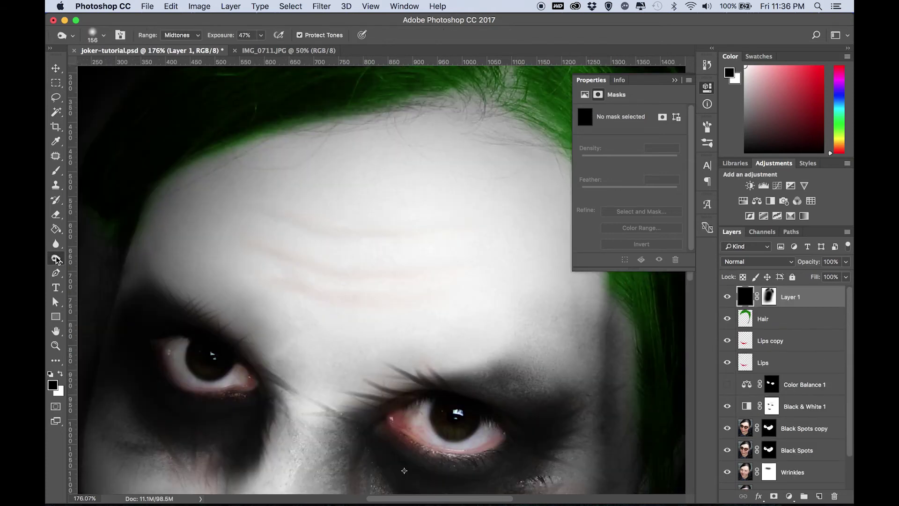
- Smudge the forehead wrinkle lines outward on the Wrinkles layer image, using a 79 px Smudge tool at 56% strength
{"action": "left_click", "coordinate": [56, 258]}
{"action": "left_click", "coordinate": [58, 261]}
{"action": "left_click", "coordinate": [56, 243]}
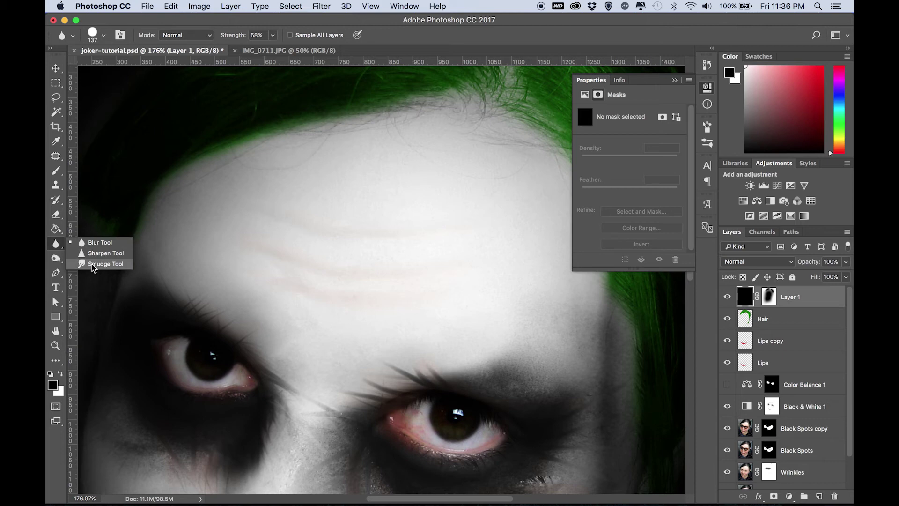
{"action": "left_click", "coordinate": [91, 265]}
{"action": "left_click", "coordinate": [104, 38]}
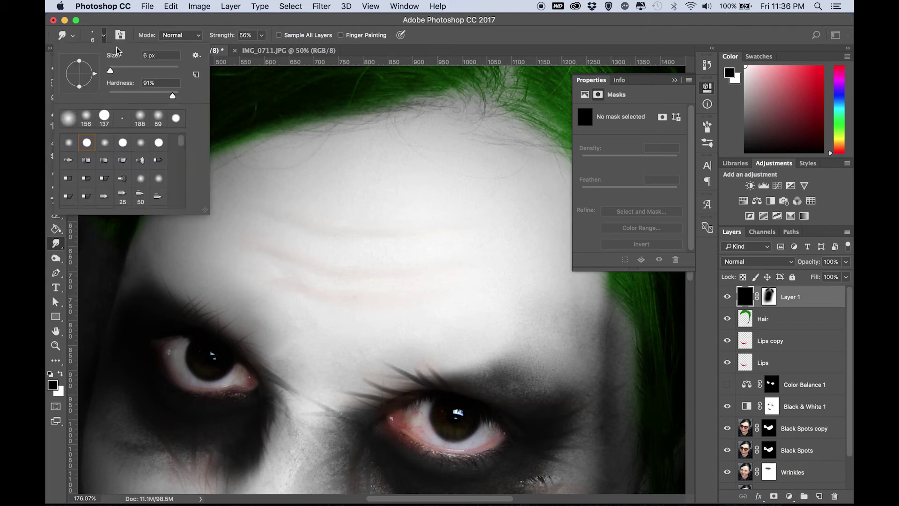
{"action": "left_click", "coordinate": [265, 247]}
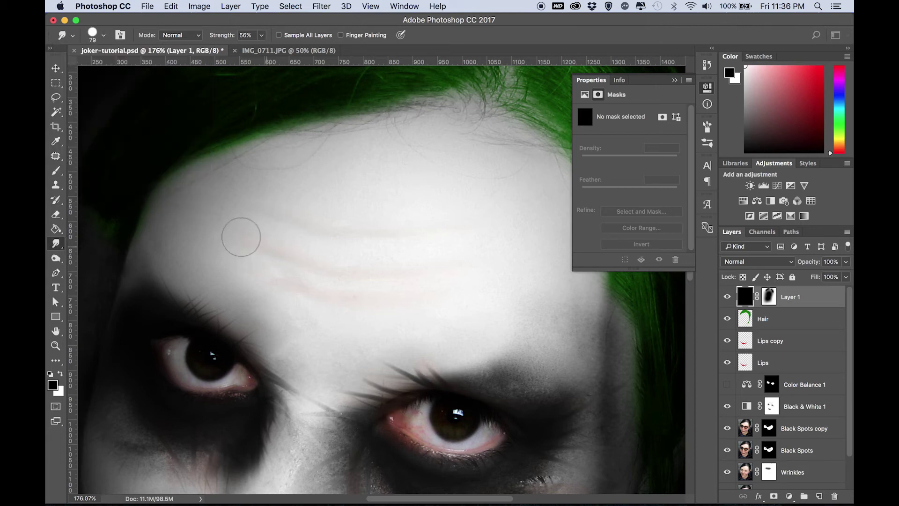
{"action": "scroll", "coordinate": [741, 395], "scroll_direction": "down", "scroll_amount": 2}
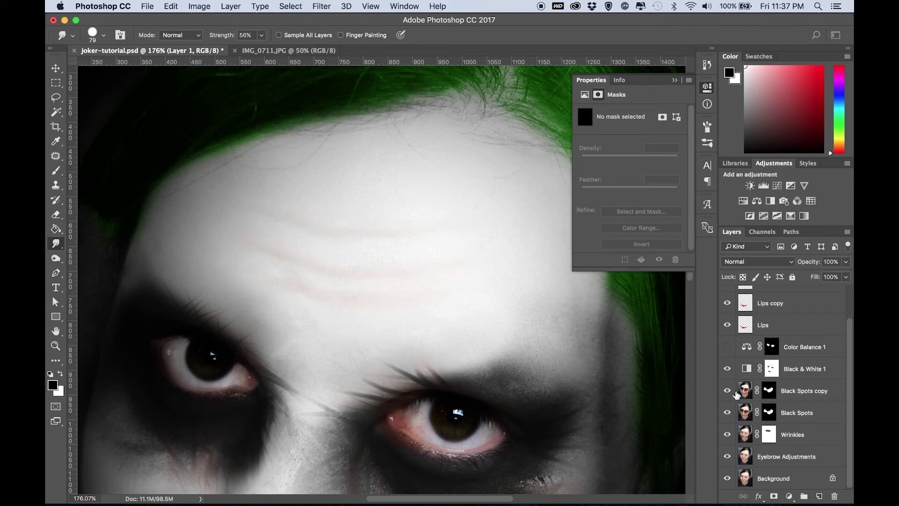
{"action": "left_click", "coordinate": [744, 435]}
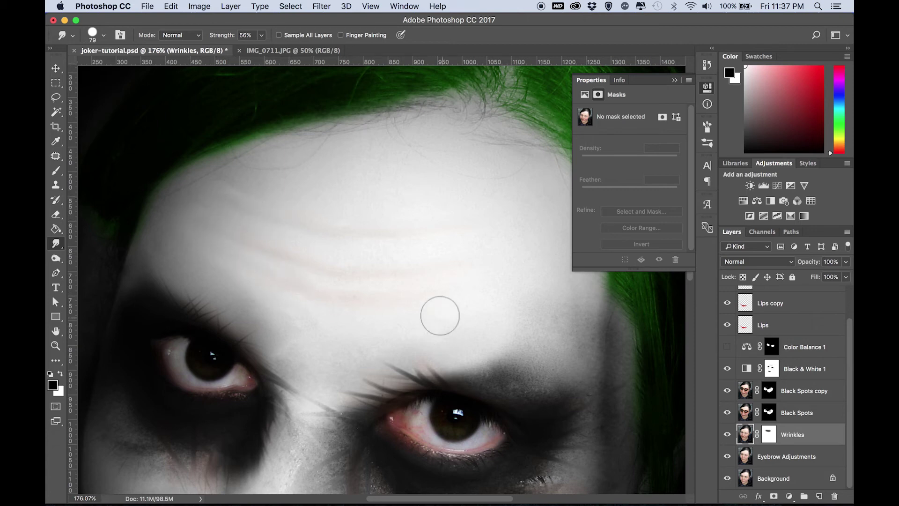
{"action": "scroll", "coordinate": [440, 315], "scroll_direction": "right", "scroll_amount": 2}
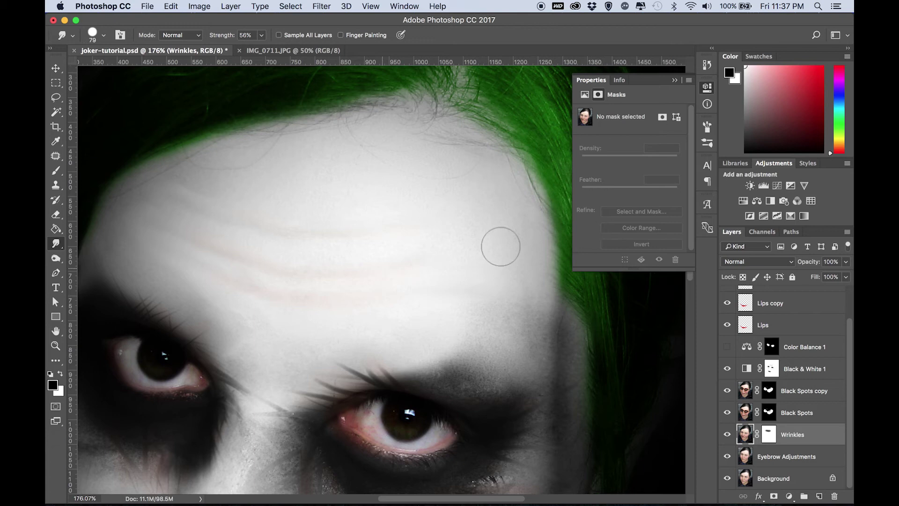
- Check the extended forehead wrinkles and step back through the last two smudge strokes
{"action": "scroll", "coordinate": [474, 213], "scroll_direction": "down", "scroll_amount": 5}
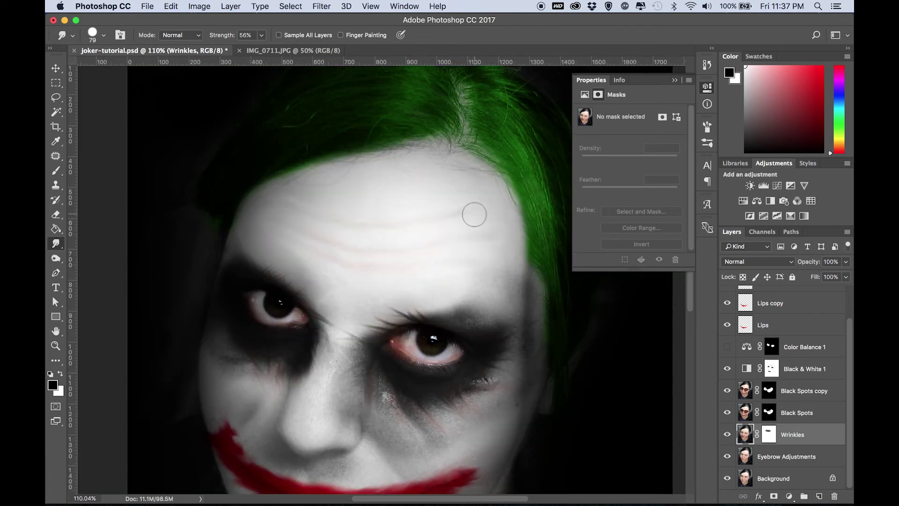
{"action": "scroll", "coordinate": [417, 225], "scroll_direction": "down", "scroll_amount": 2}
{"action": "scroll", "coordinate": [393, 221], "scroll_direction": "up", "scroll_amount": 6}
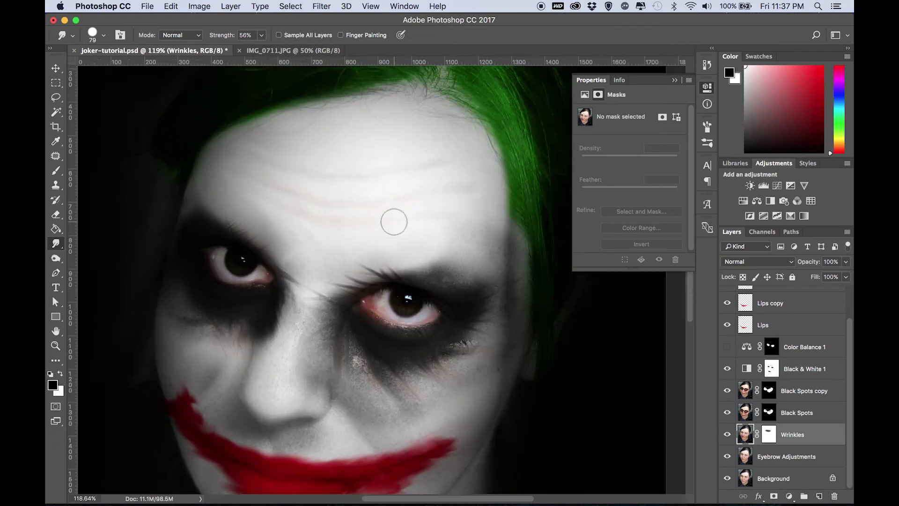
{"action": "key", "text": "super+alt+z"}
{"action": "key", "text": "super+alt+z"}
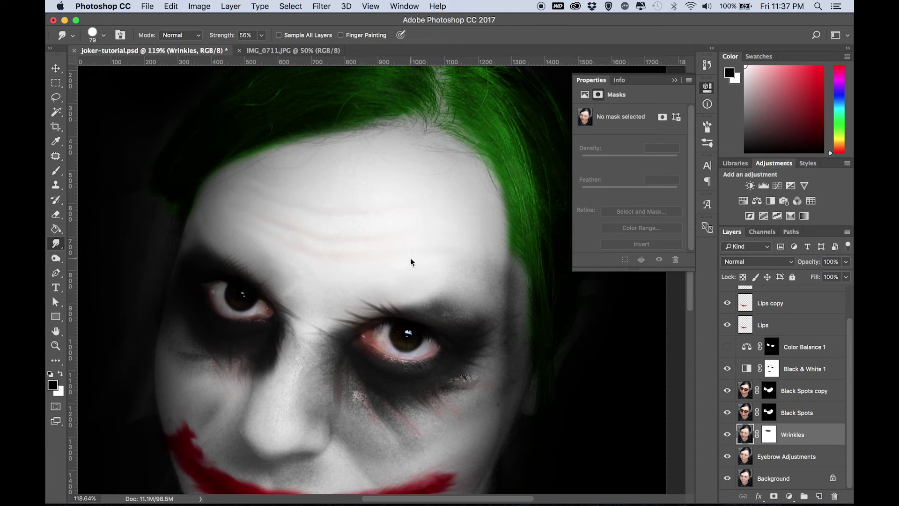
- Examine the whole portrait at several zoom levels, checking the smudged wrinkles, eye makeup and lips
{"action": "scroll", "coordinate": [410, 259], "scroll_direction": "down", "scroll_amount": 5}
{"action": "scroll", "coordinate": [395, 237], "scroll_direction": "up", "scroll_amount": 6}
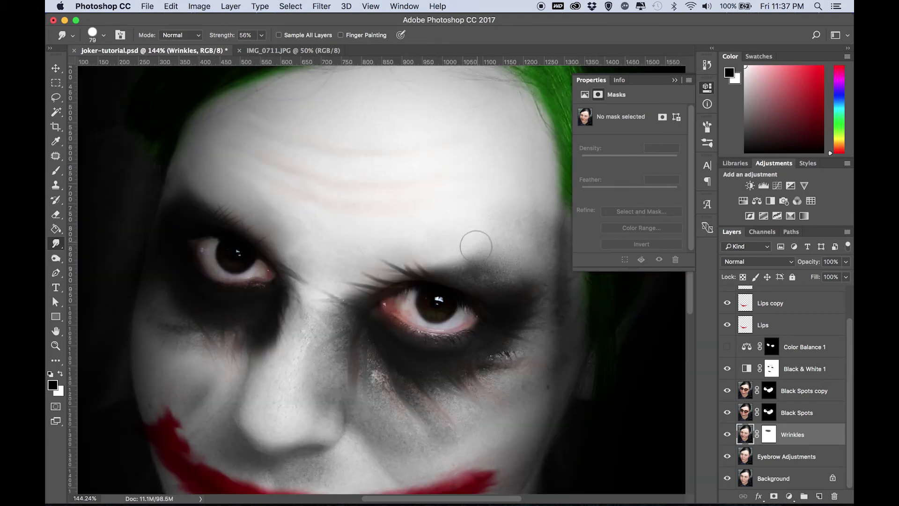
{"action": "scroll", "coordinate": [476, 245], "scroll_direction": "down", "scroll_amount": 3}
{"action": "scroll", "coordinate": [441, 242], "scroll_direction": "up", "scroll_amount": 2}
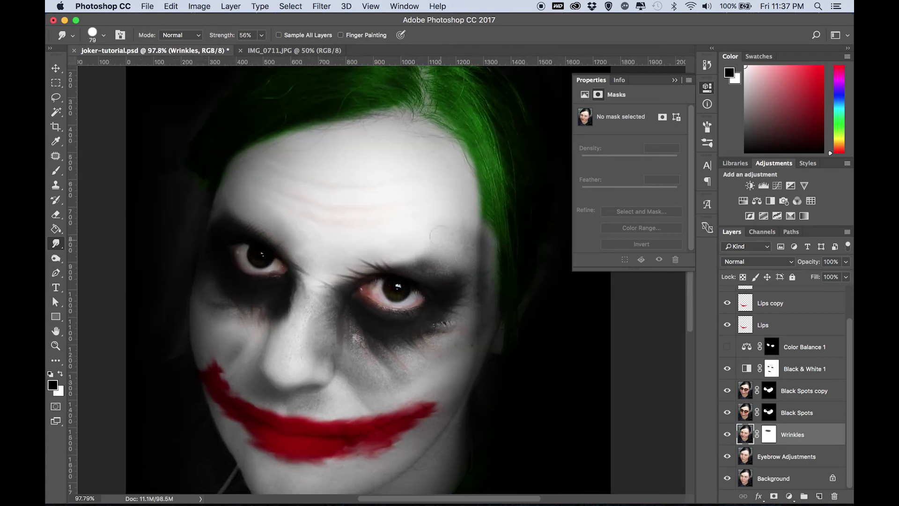
{"action": "scroll", "coordinate": [510, 291], "scroll_direction": "left", "scroll_amount": 5}
{"action": "scroll", "coordinate": [509, 291], "scroll_direction": "up", "scroll_amount": 2}
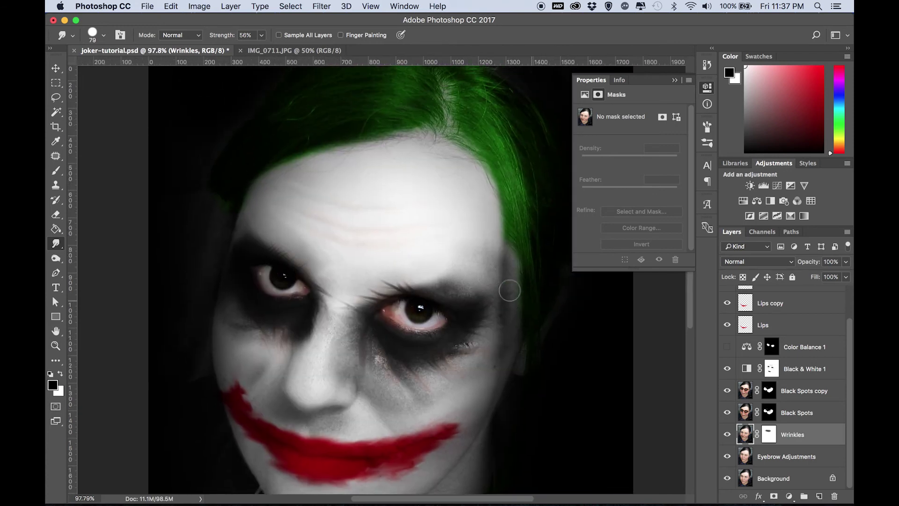
{"action": "scroll", "coordinate": [510, 291], "scroll_direction": "down", "scroll_amount": 4}
{"action": "scroll", "coordinate": [509, 291], "scroll_direction": "down", "scroll_amount": 3}
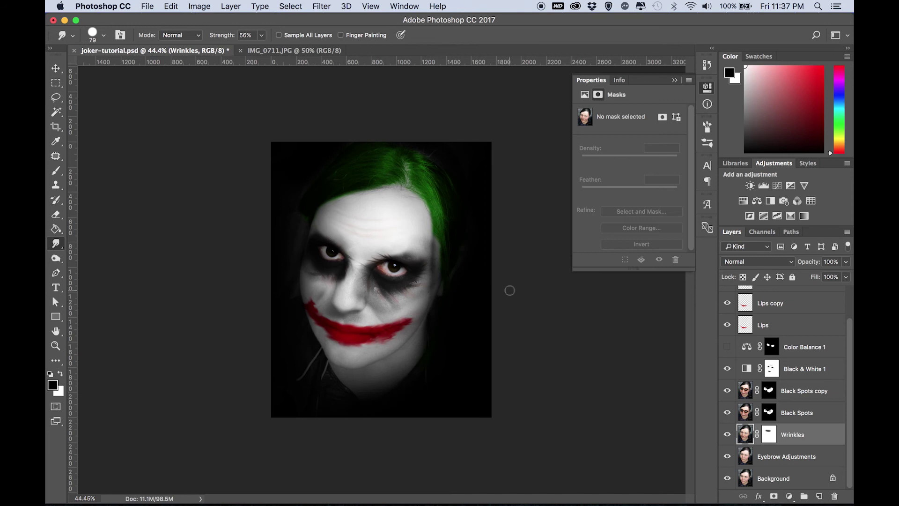
{"action": "scroll", "coordinate": [509, 291], "scroll_direction": "up", "scroll_amount": 3}
{"action": "left_click", "coordinate": [56, 69]}
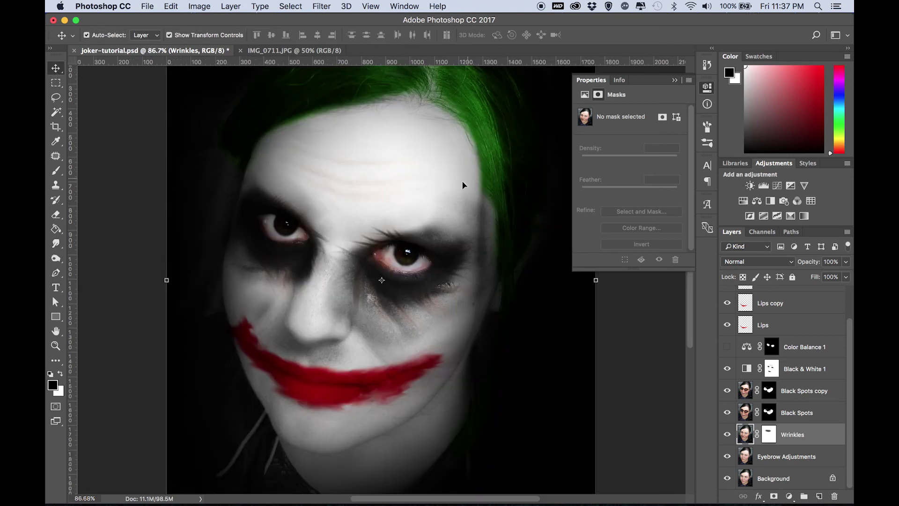
{"action": "scroll", "coordinate": [554, 211], "scroll_direction": "down", "scroll_amount": 2}
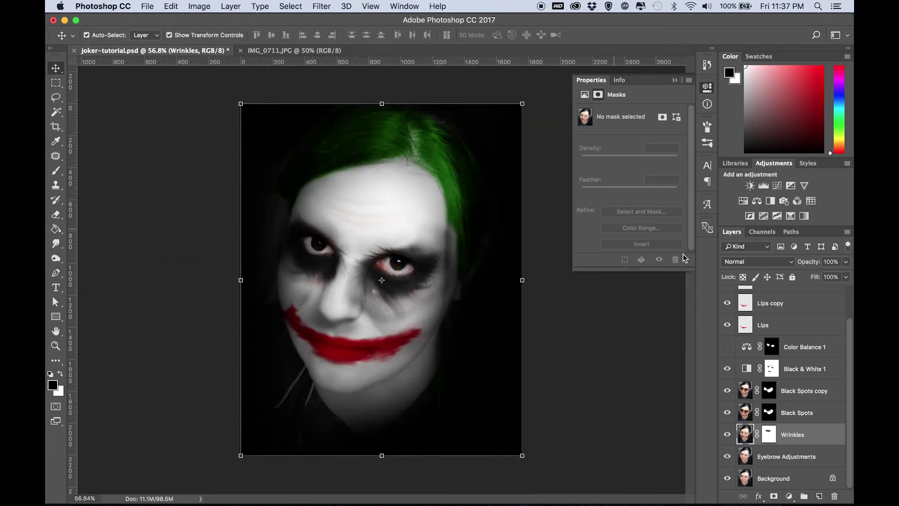
- Lower the opacity of the Black & White 1 adjustment layer to 96% and deselect the layer
{"action": "left_click", "coordinate": [821, 375]}
{"action": "left_click", "coordinate": [847, 262]}
{"action": "mouse_move", "coordinate": [836, 280]}
{"action": "left_mouse_down"}
{"action": "mouse_move", "coordinate": [845, 276]}
{"action": "mouse_move", "coordinate": [839, 272]}
{"action": "left_mouse_up"}
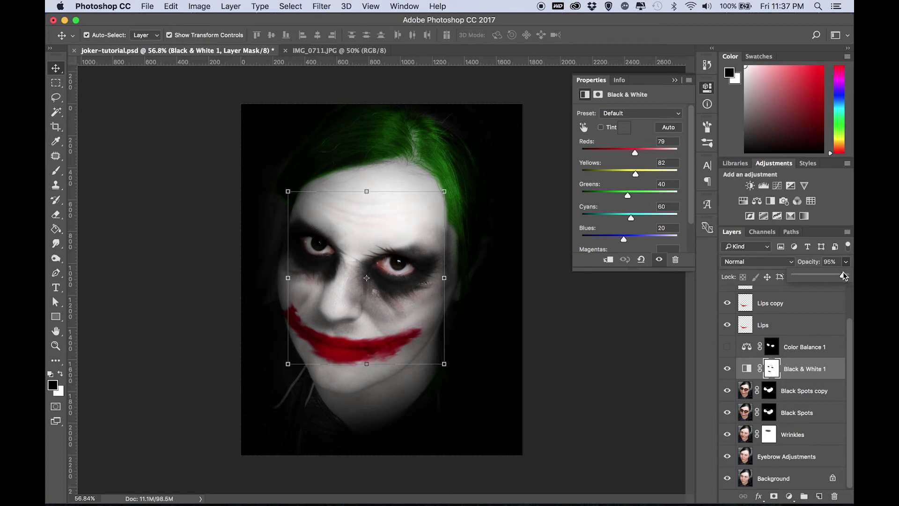
{"action": "left_click", "coordinate": [587, 346]}
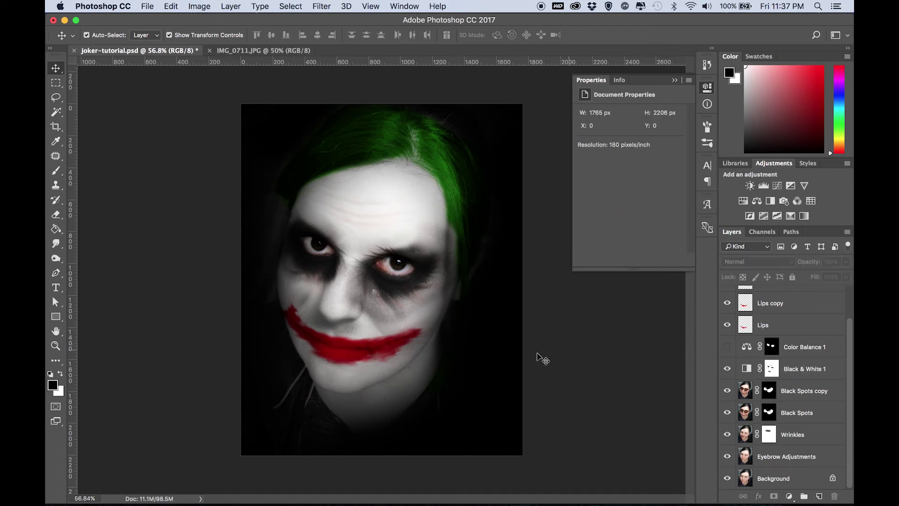
- Sharpen the eye and mouth areas on the Wrinkles layer with a 172 px Sharpen tool at 70% strength and Protect Detail on
{"action": "scroll", "coordinate": [439, 325], "scroll_direction": "up", "scroll_amount": 6}
{"action": "scroll", "coordinate": [439, 325], "scroll_direction": "down", "scroll_amount": 5}
{"action": "scroll", "coordinate": [443, 329], "scroll_direction": "up", "scroll_amount": 2}
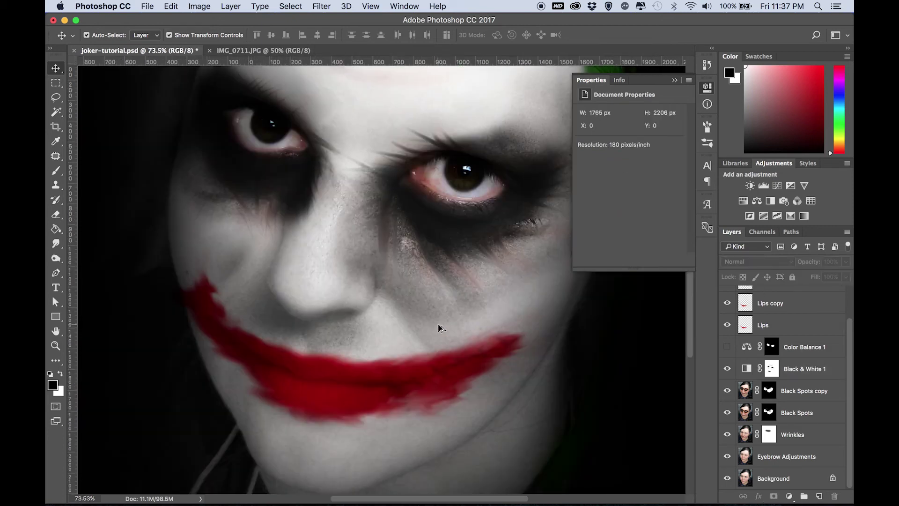
{"action": "scroll", "coordinate": [442, 328], "scroll_direction": "down", "scroll_amount": 3}
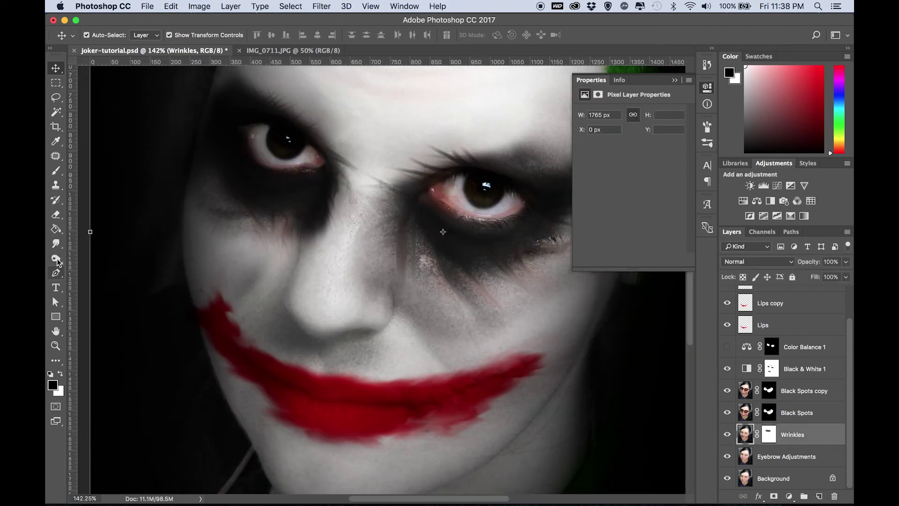
{"action": "left_click", "coordinate": [56, 258]}
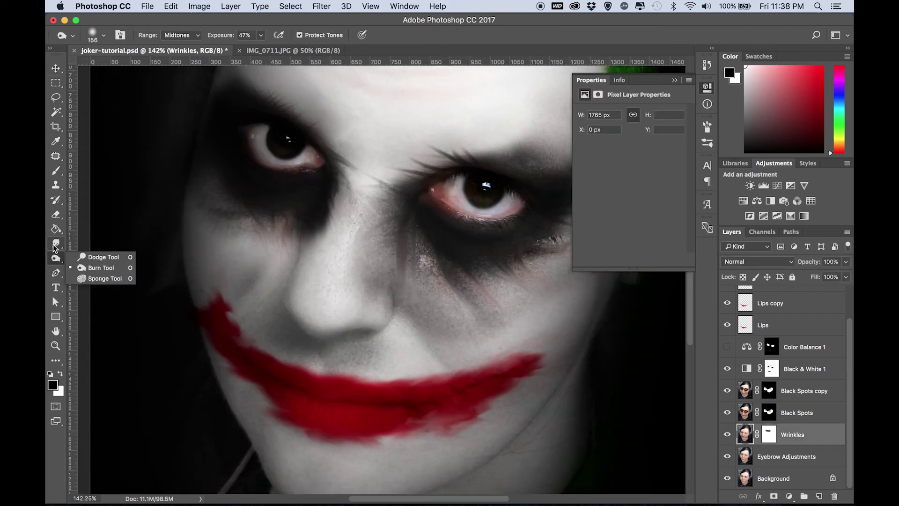
{"action": "left_click", "coordinate": [57, 243]}
{"action": "left_click", "coordinate": [94, 264]}
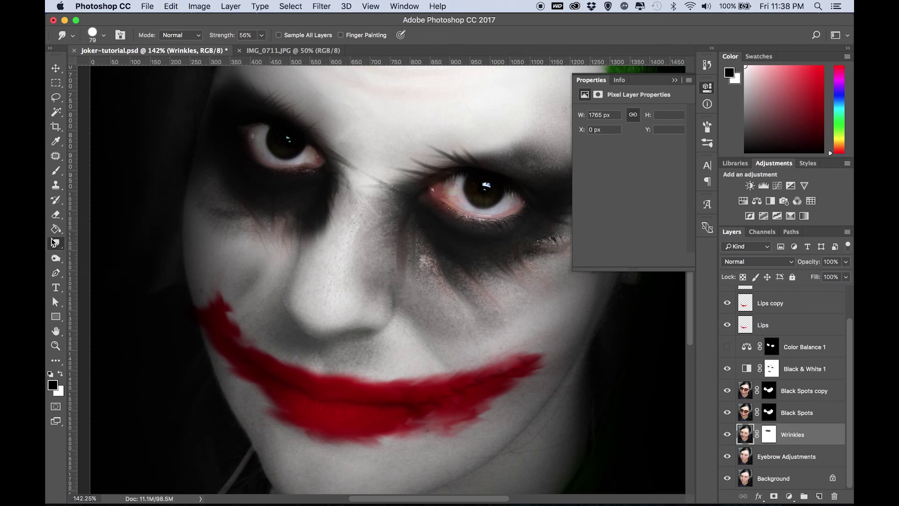
{"action": "left_click", "coordinate": [53, 242]}
{"action": "left_click", "coordinate": [89, 250]}
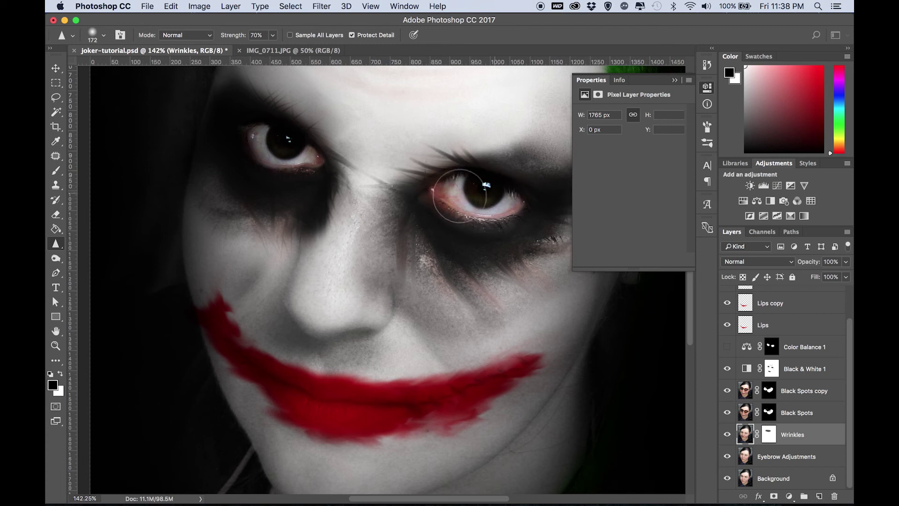
{"action": "mouse_move", "coordinate": [481, 191]}
{"action": "left_mouse_down"}
{"action": "mouse_move", "coordinate": [452, 192]}
{"action": "mouse_move", "coordinate": [517, 214]}
{"action": "left_mouse_up"}
{"action": "mouse_move", "coordinate": [529, 382]}
{"action": "left_mouse_down"}
{"action": "mouse_move", "coordinate": [404, 424]}
{"action": "mouse_move", "coordinate": [502, 385]}
{"action": "mouse_move", "coordinate": [343, 416]}
{"action": "mouse_move", "coordinate": [358, 401]}
{"action": "mouse_move", "coordinate": [447, 431]}
{"action": "mouse_move", "coordinate": [442, 407]}
{"action": "mouse_move", "coordinate": [431, 404]}
{"action": "mouse_move", "coordinate": [530, 368]}
{"action": "mouse_move", "coordinate": [428, 413]}
{"action": "mouse_move", "coordinate": [539, 360]}
{"action": "mouse_move", "coordinate": [327, 364]}
{"action": "mouse_move", "coordinate": [303, 382]}
{"action": "mouse_move", "coordinate": [264, 374]}
{"action": "mouse_move", "coordinate": [224, 350]}
{"action": "mouse_move", "coordinate": [267, 383]}
{"action": "mouse_move", "coordinate": [387, 415]}
{"action": "mouse_move", "coordinate": [307, 400]}
{"action": "left_mouse_up"}
{"action": "scroll", "coordinate": [391, 274], "scroll_direction": "up", "scroll_amount": 3}
{"action": "scroll", "coordinate": [422, 248], "scroll_direction": "up", "scroll_amount": 6}
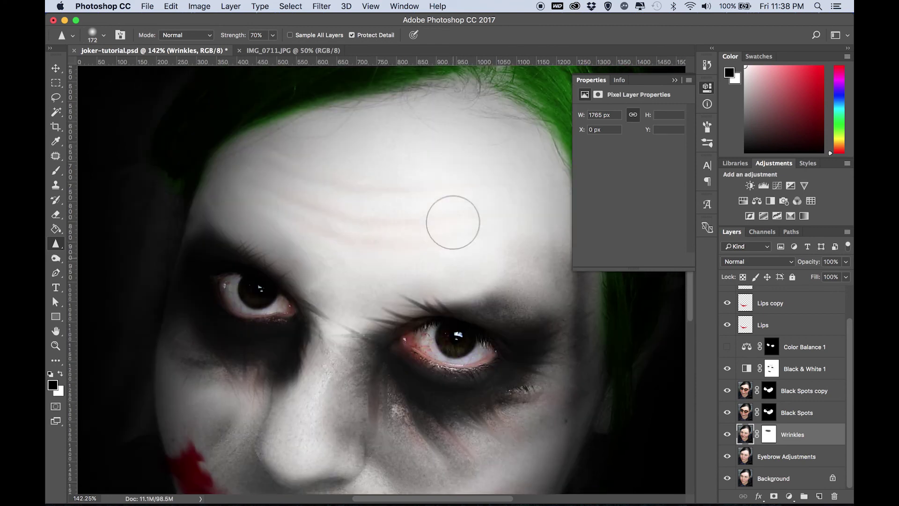
- Examine the portrait's eyes, forehead and lips at several zoom levels and compare it with the Joker-Promo.jpg reference in Preview
{"action": "scroll", "coordinate": [421, 299], "scroll_direction": "down", "scroll_amount": 6}
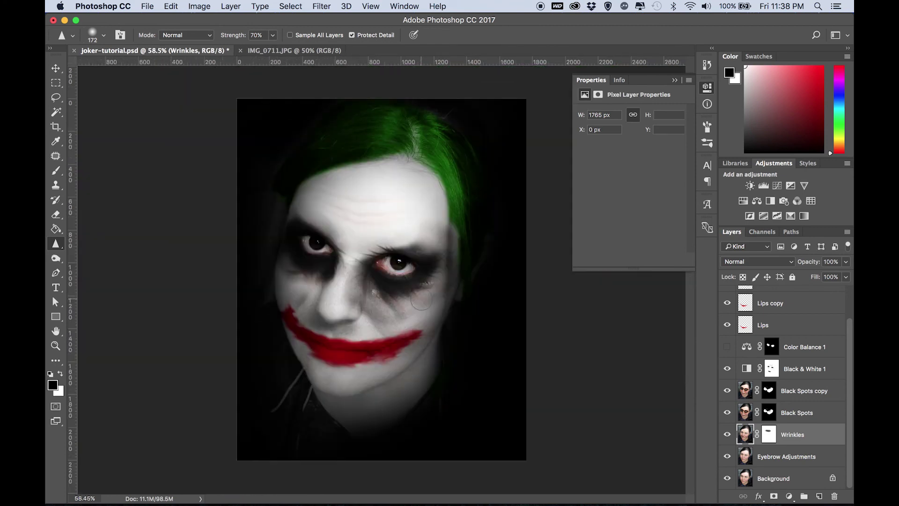
{"action": "scroll", "coordinate": [421, 301], "scroll_direction": "up", "scroll_amount": 3}
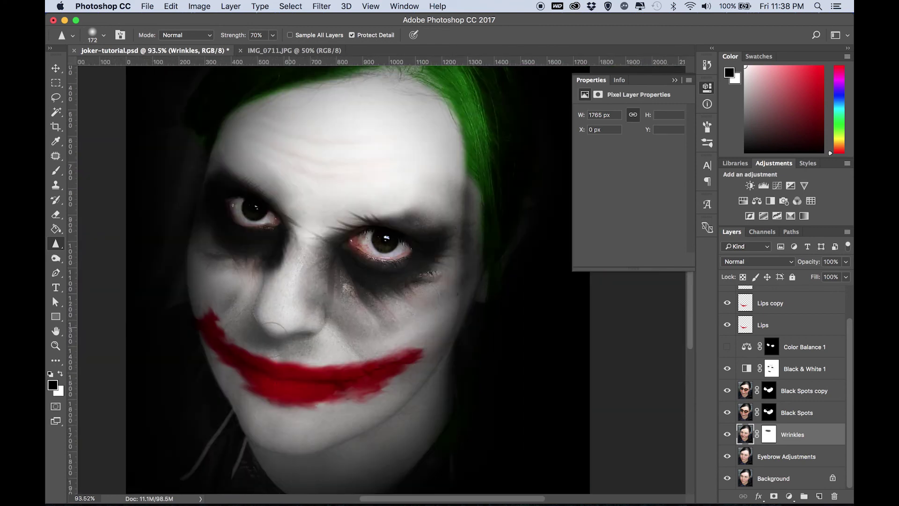
{"action": "scroll", "coordinate": [266, 294], "scroll_direction": "up", "scroll_amount": 2}
{"action": "scroll", "coordinate": [354, 321], "scroll_direction": "up", "scroll_amount": 2}
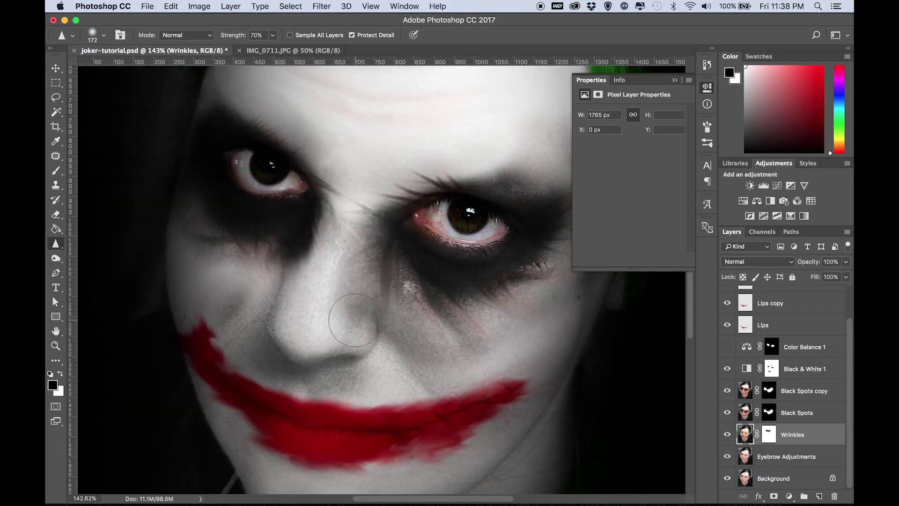
{"action": "key", "text": "ctrl+Up"}
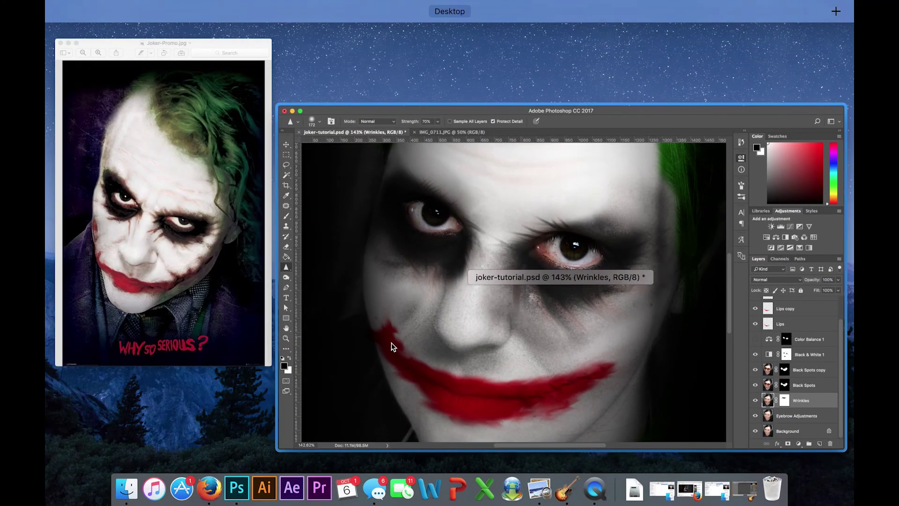
{"action": "left_click", "coordinate": [215, 309]}
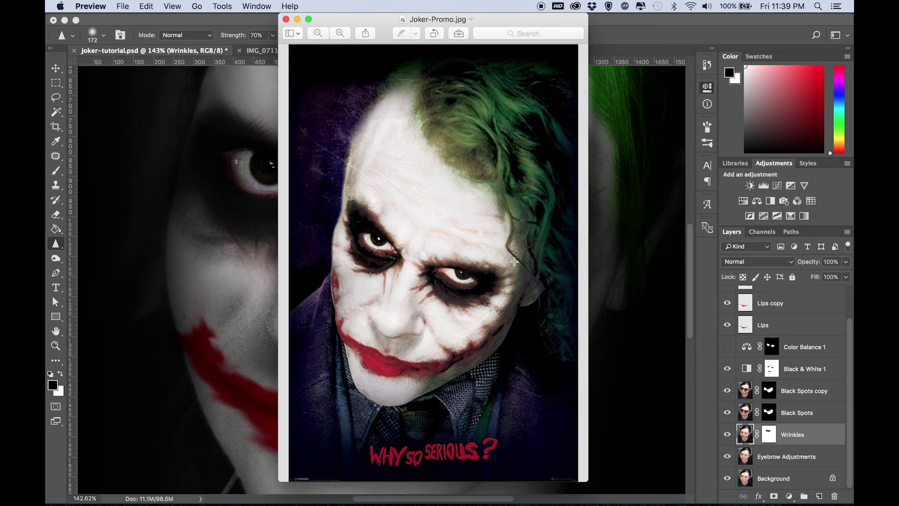
{"action": "key", "text": "ctrl+Up"}
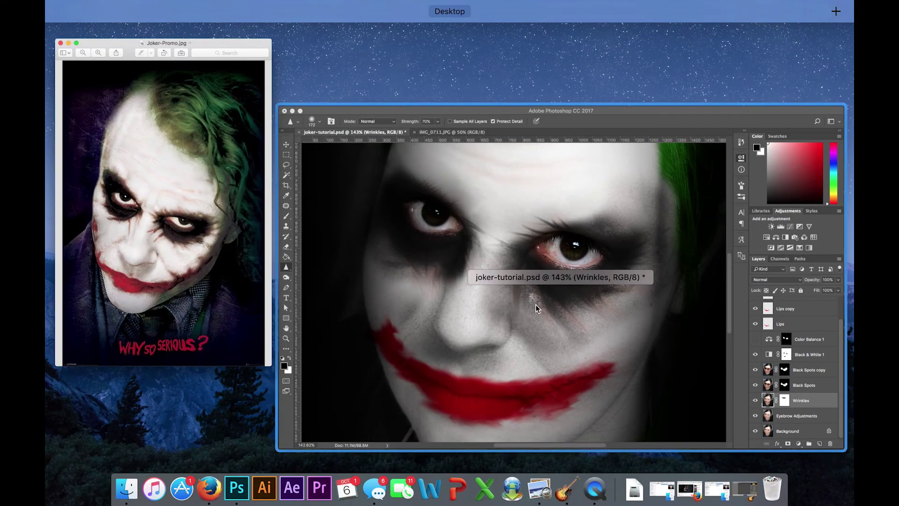
{"action": "left_click", "coordinate": [536, 304]}
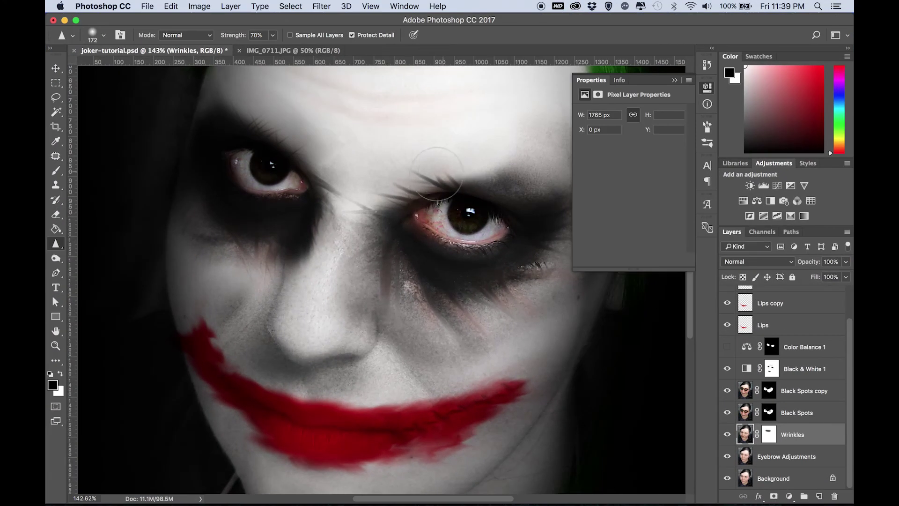
{"action": "scroll", "coordinate": [354, 210], "scroll_direction": "down", "scroll_amount": 10}
{"action": "scroll", "coordinate": [354, 210], "scroll_direction": "up", "scroll_amount": 4}
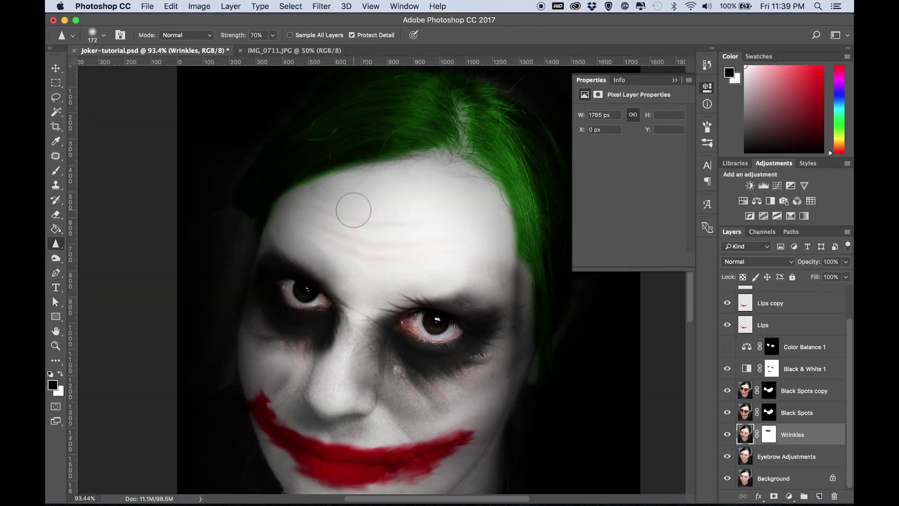
{"action": "scroll", "coordinate": [354, 210], "scroll_direction": "down", "scroll_amount": 5}
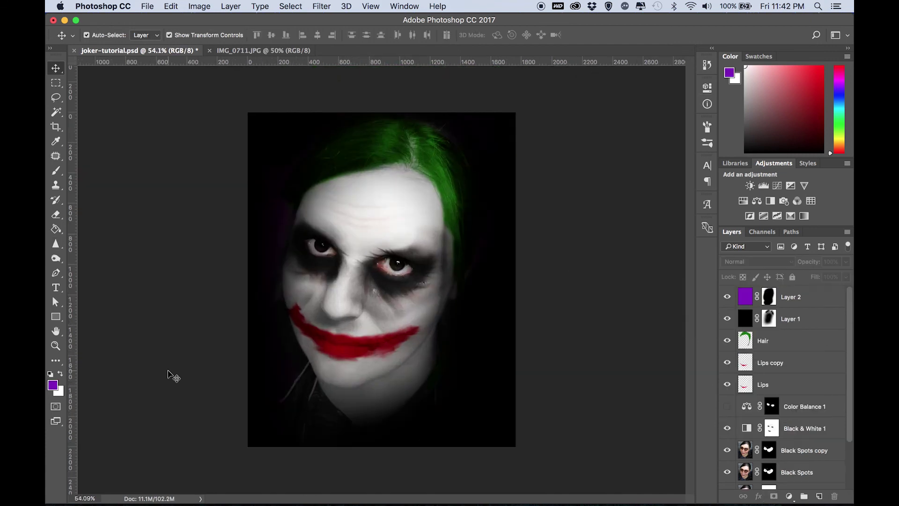